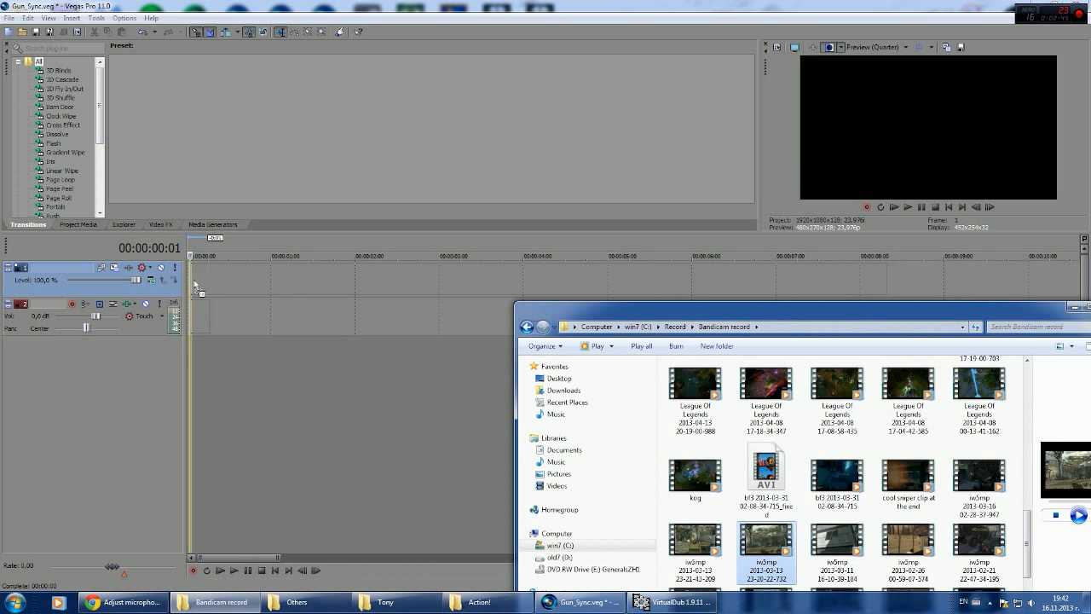
Step: Place the selected iw5mp gameplay clip at the start of the timeline and play it to check its picture and sound
{"action": "left_click", "coordinate": [240, 428]}
{"action": "key", "text": "ctrl+Home"}
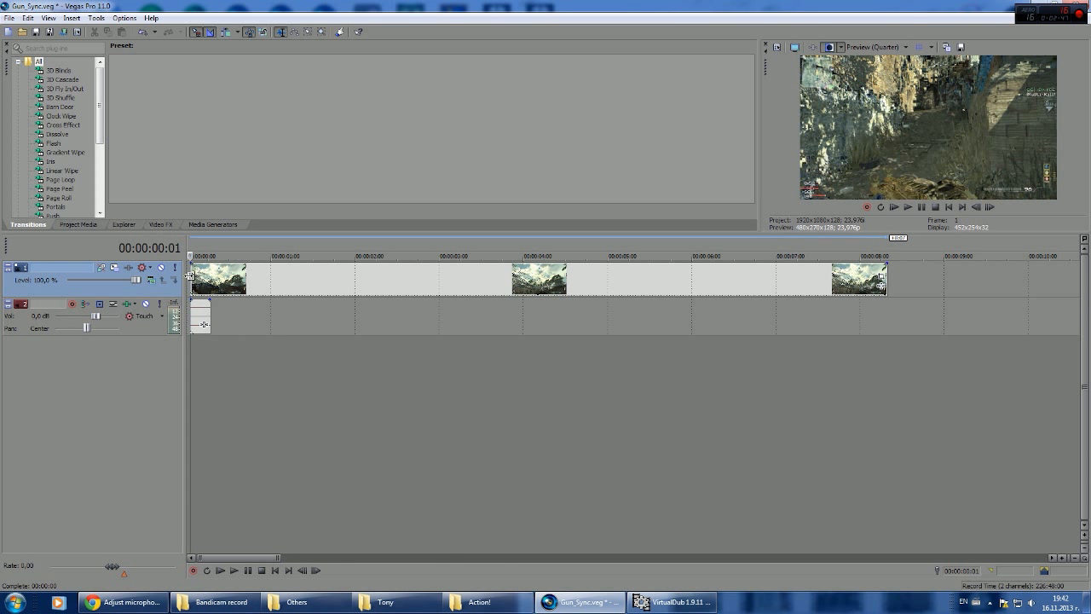
{"action": "left_click", "coordinate": [908, 207]}
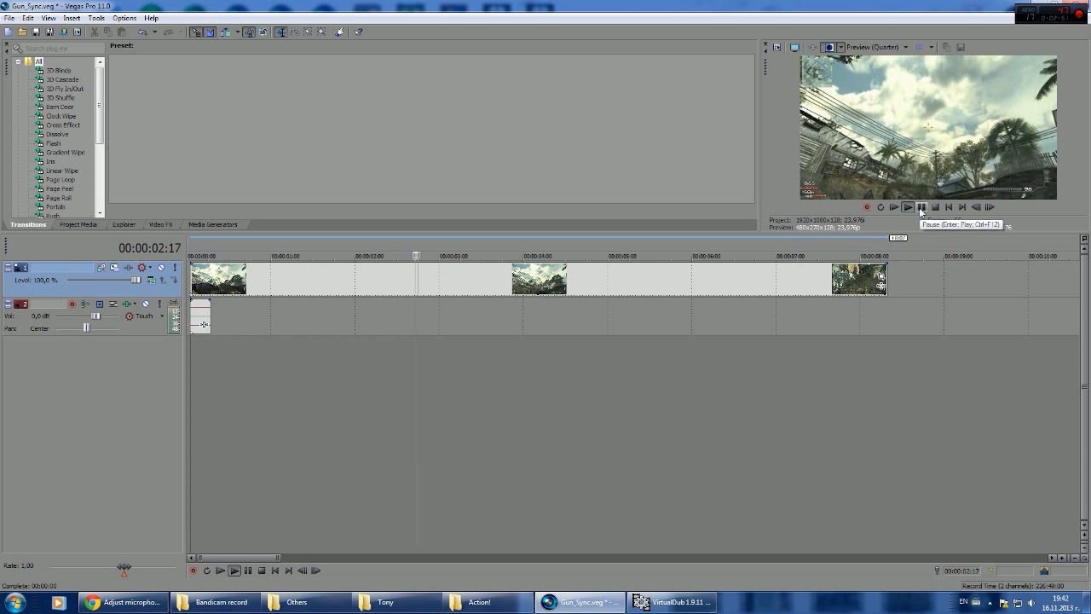
{"action": "left_click", "coordinate": [921, 207]}
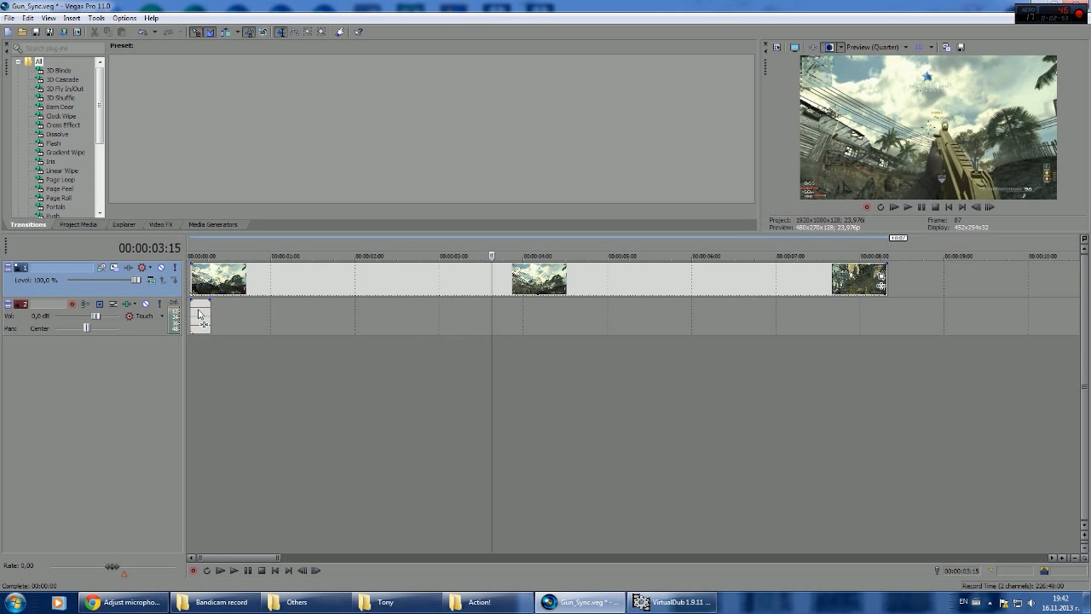
{"action": "left_click", "coordinate": [199, 315]}
{"action": "left_click", "coordinate": [192, 284]}
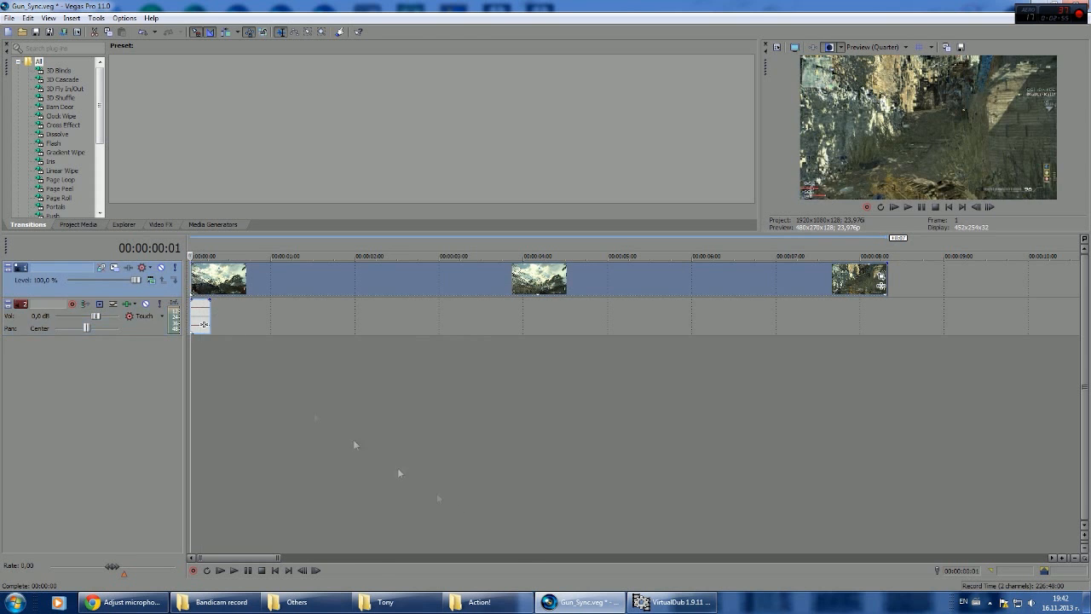
{"action": "left_click", "coordinate": [1088, 603]}
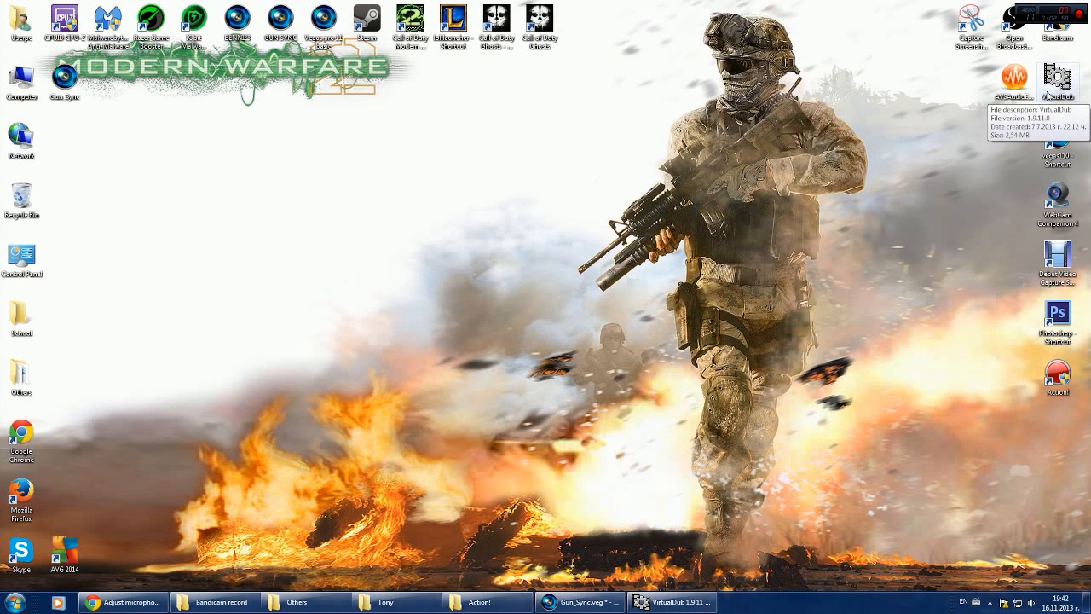
{"action": "left_click", "coordinate": [674, 602]}
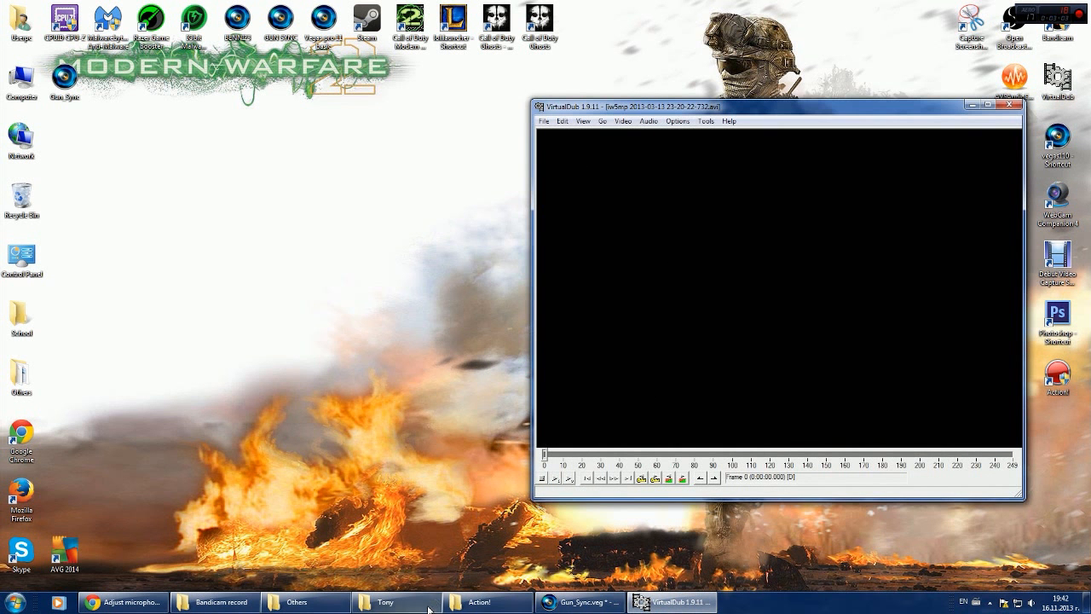
{"action": "left_click", "coordinate": [216, 604]}
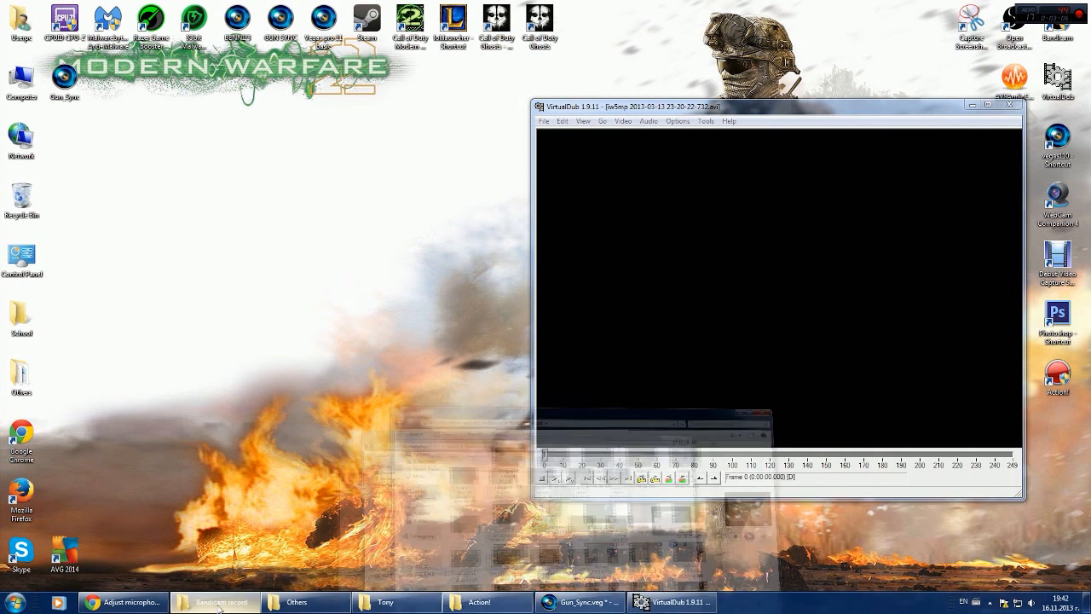
{"action": "left_click_drag", "start_coordinate": [770, 548], "coordinate": [648, 236]}
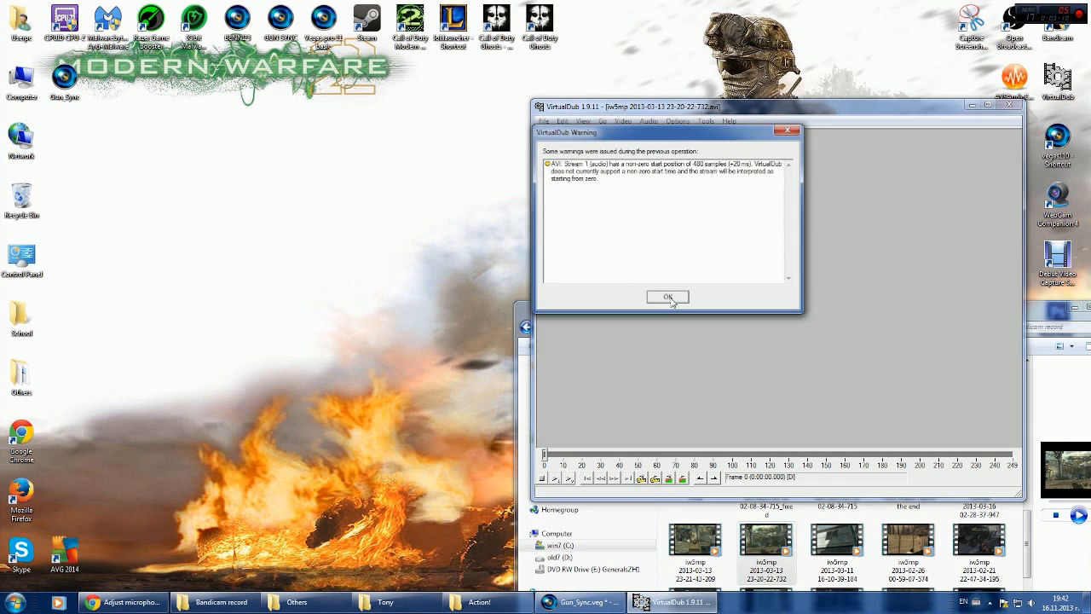
{"action": "left_click", "coordinate": [668, 296]}
Step: Set both the audio and the video processing to direct stream copy
{"action": "left_click", "coordinate": [648, 121]}
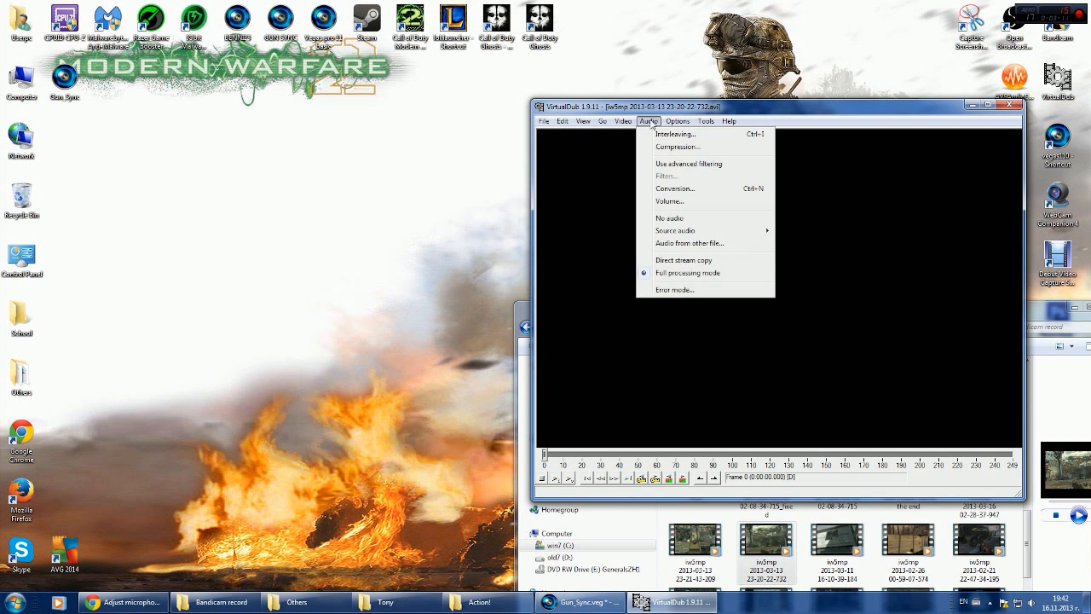
{"action": "left_click", "coordinate": [676, 260]}
{"action": "left_click", "coordinate": [623, 121]}
{"action": "left_click", "coordinate": [653, 201]}
Step: Save the clip as a new AVI named freakinawesome in the Tony folder
{"action": "left_click", "coordinate": [544, 121]}
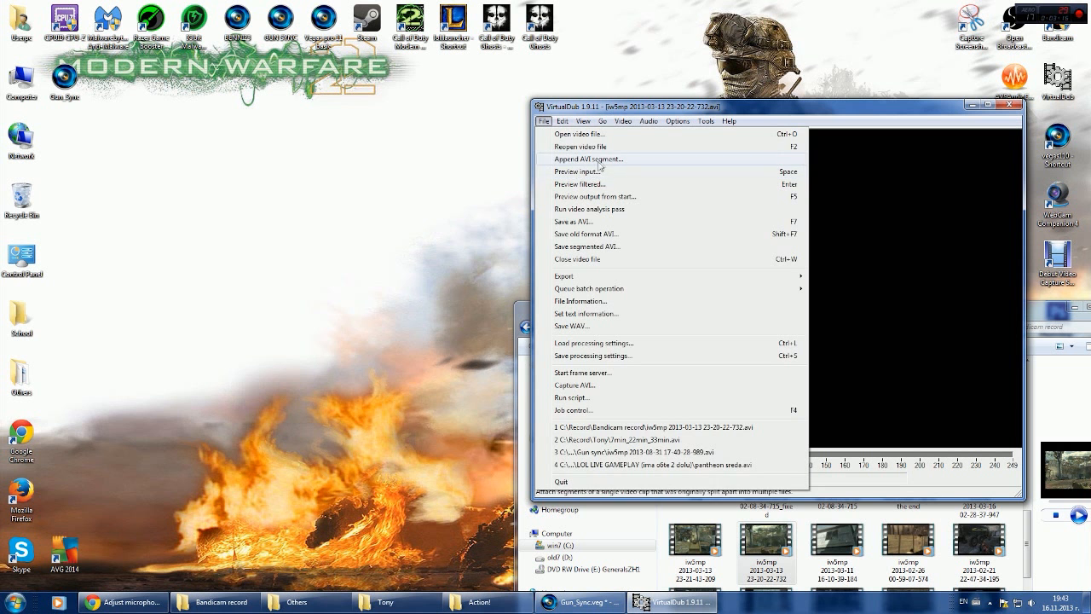
{"action": "left_click", "coordinate": [617, 222]}
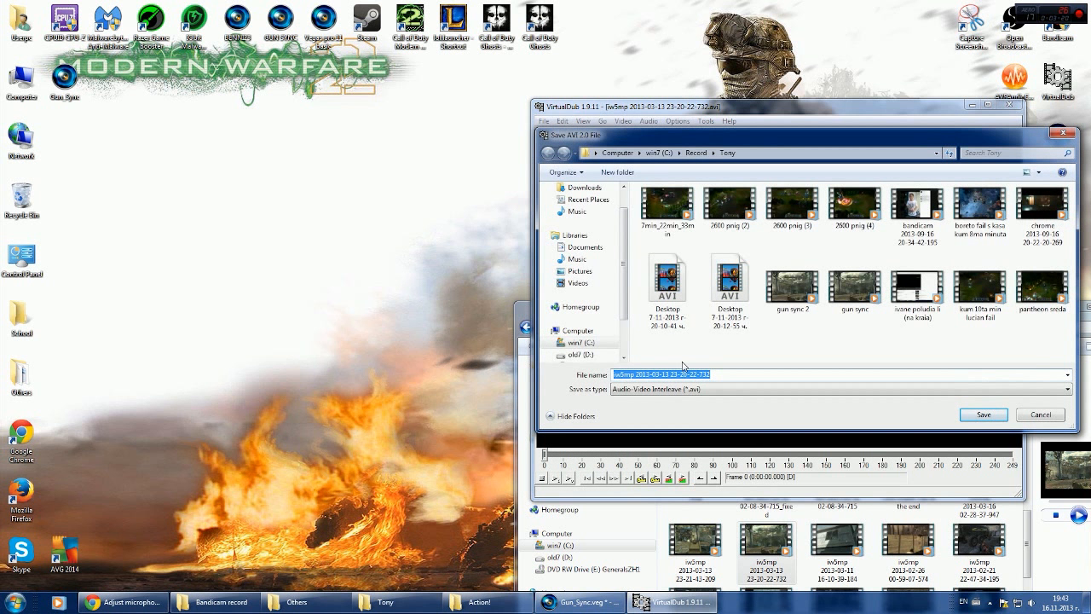
{"action": "type", "text": "freakinawesome"}
{"action": "left_click", "coordinate": [984, 414]}
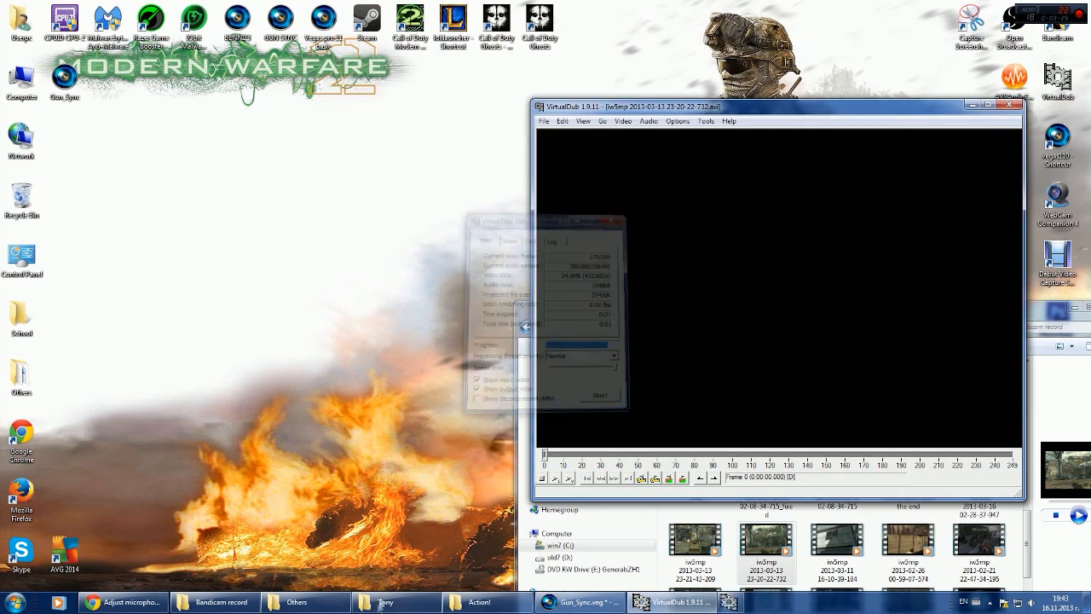
Step: Switch to Vegas Pro and add the re-saved clip from the Tony folder on new tracks below the original, at the timeline start
{"action": "left_click", "coordinate": [389, 602]}
{"action": "left_click_drag", "start_coordinate": [336, 119], "coordinate": [193, 372]}
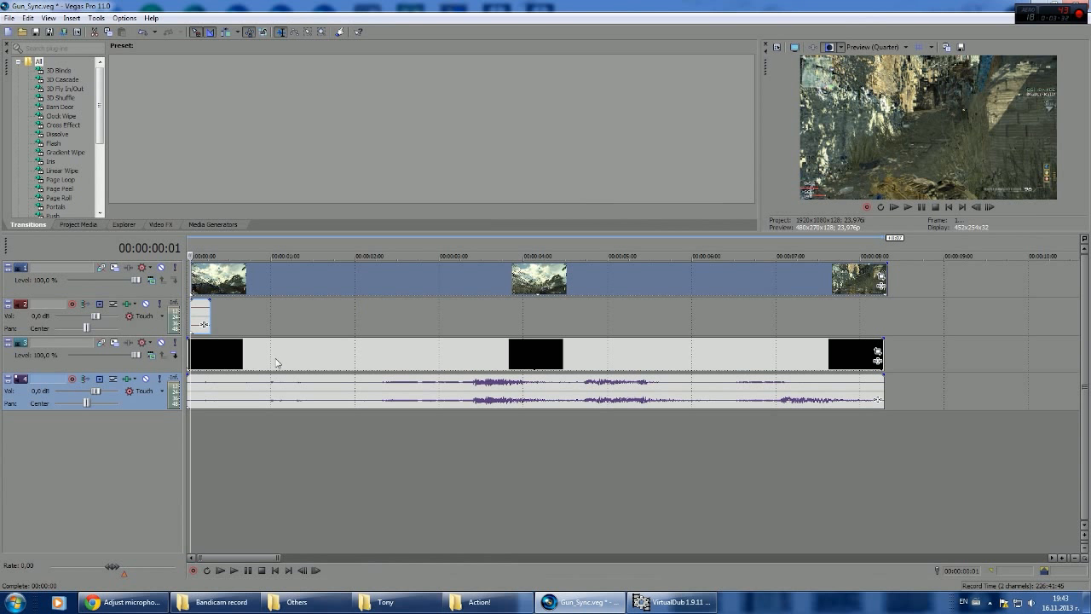
{"action": "left_click", "coordinate": [213, 423]}
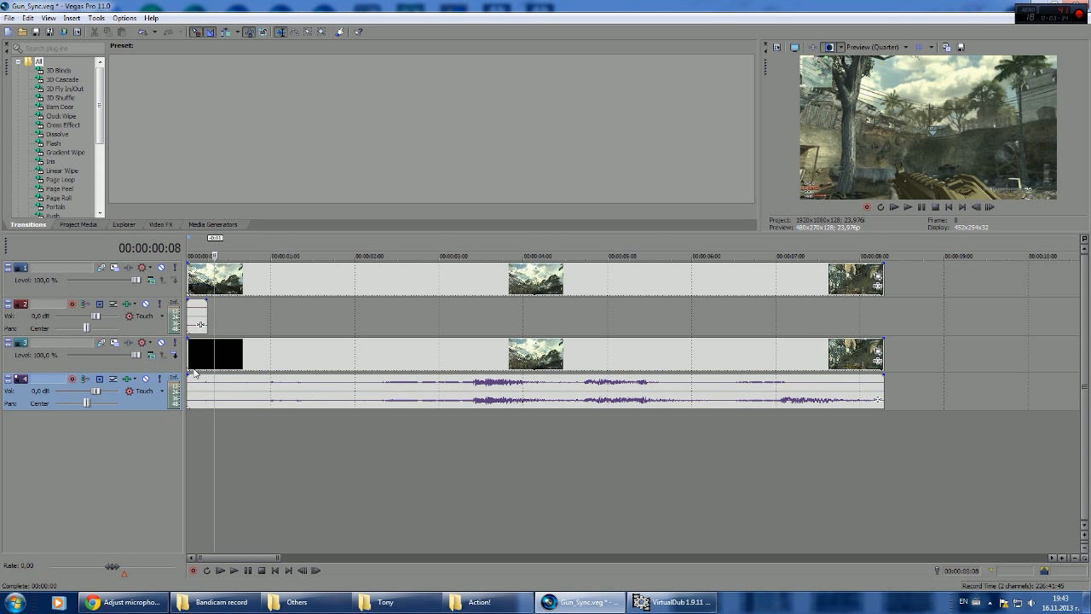
{"action": "left_click", "coordinate": [431, 394]}
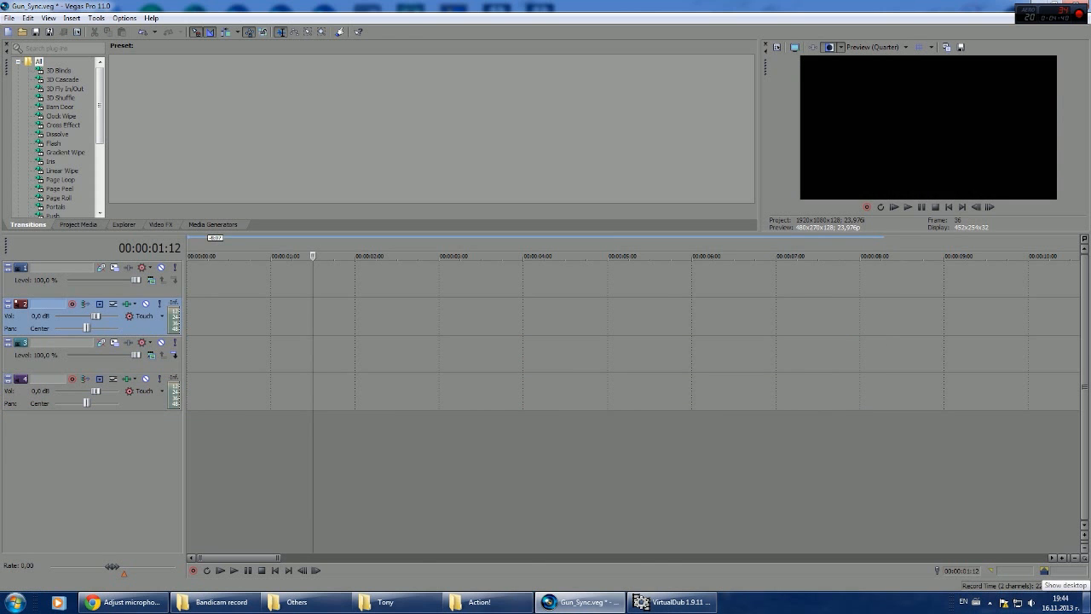
Step: Return the timeline cursor to the start of the first video track
{"action": "left_click", "coordinate": [1088, 602]}
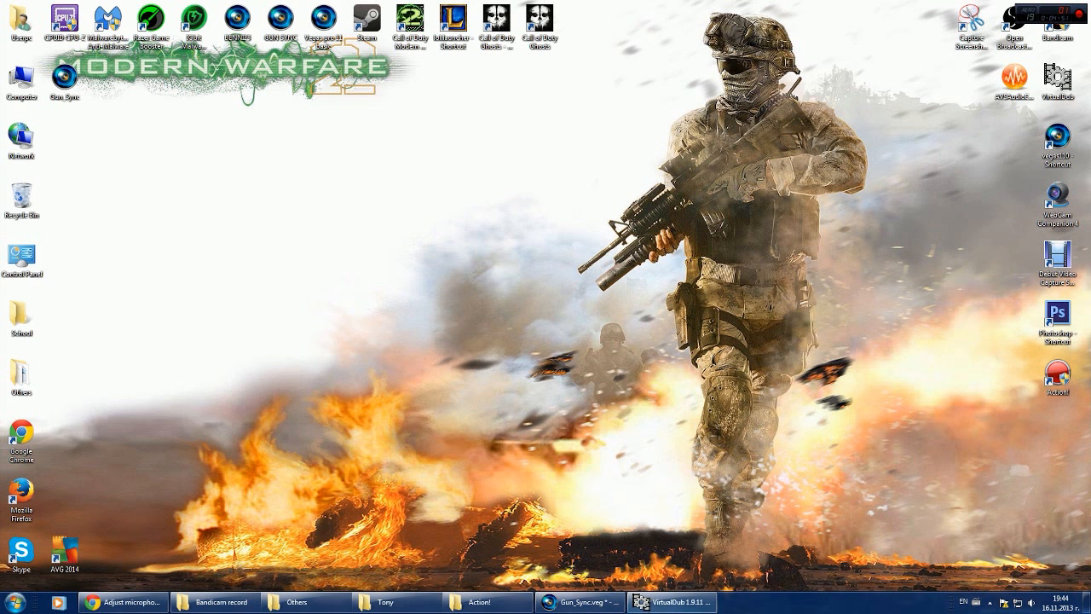
{"action": "left_click", "coordinate": [580, 602]}
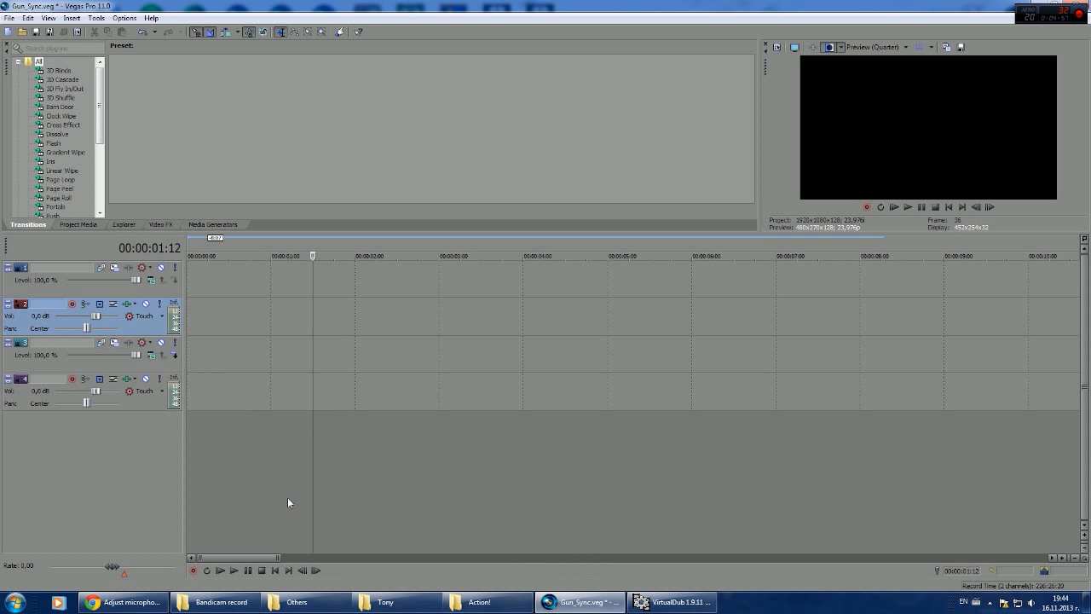
{"action": "left_click", "coordinate": [188, 281]}
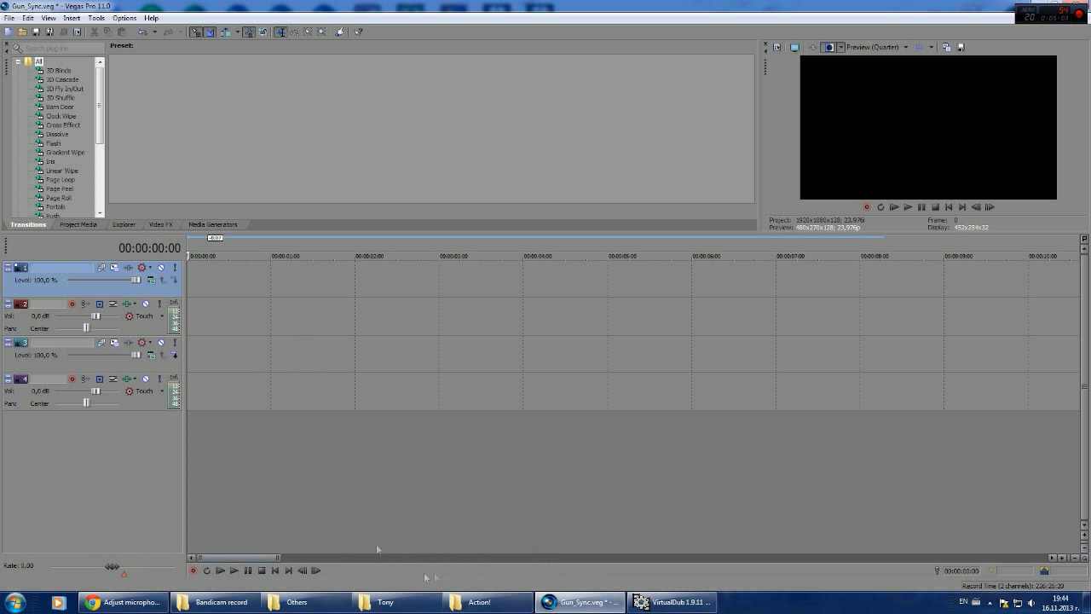
{"action": "left_click", "coordinate": [574, 603]}
{"action": "left_click", "coordinate": [574, 603]}
Step: Review the project's video properties and available frame rates, keeping 23,976 (IVTC Film)
{"action": "left_click", "coordinate": [777, 48]}
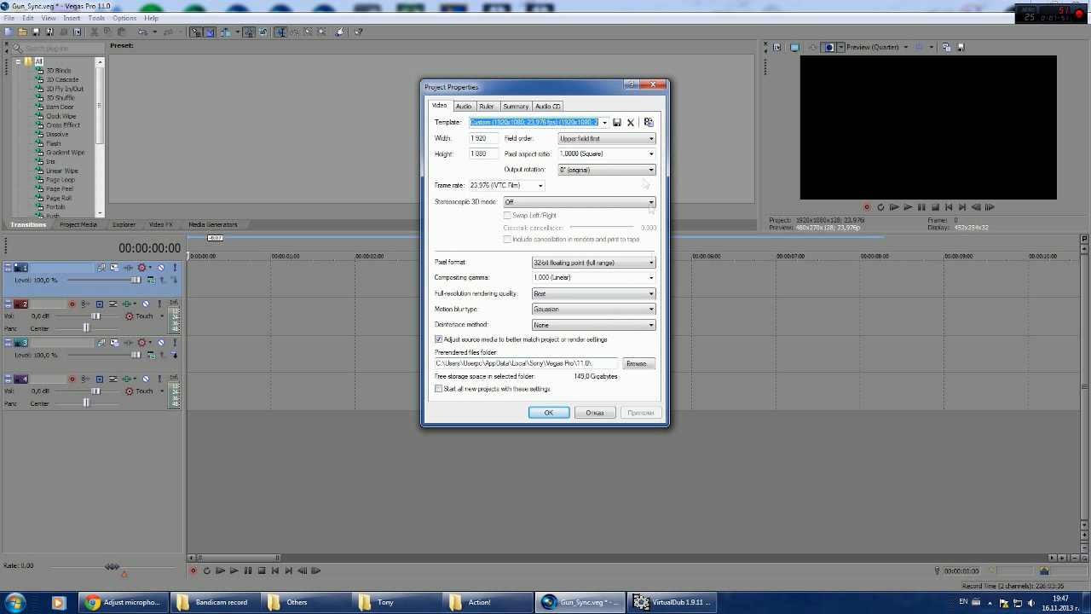
{"action": "left_click", "coordinate": [540, 185]}
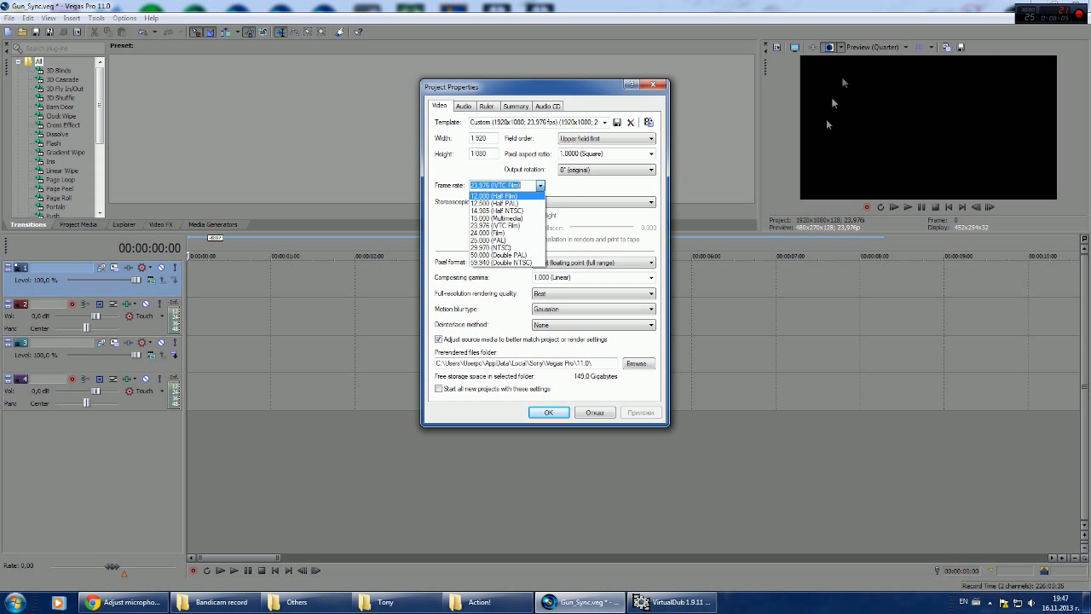
{"action": "left_click", "coordinate": [488, 148]}
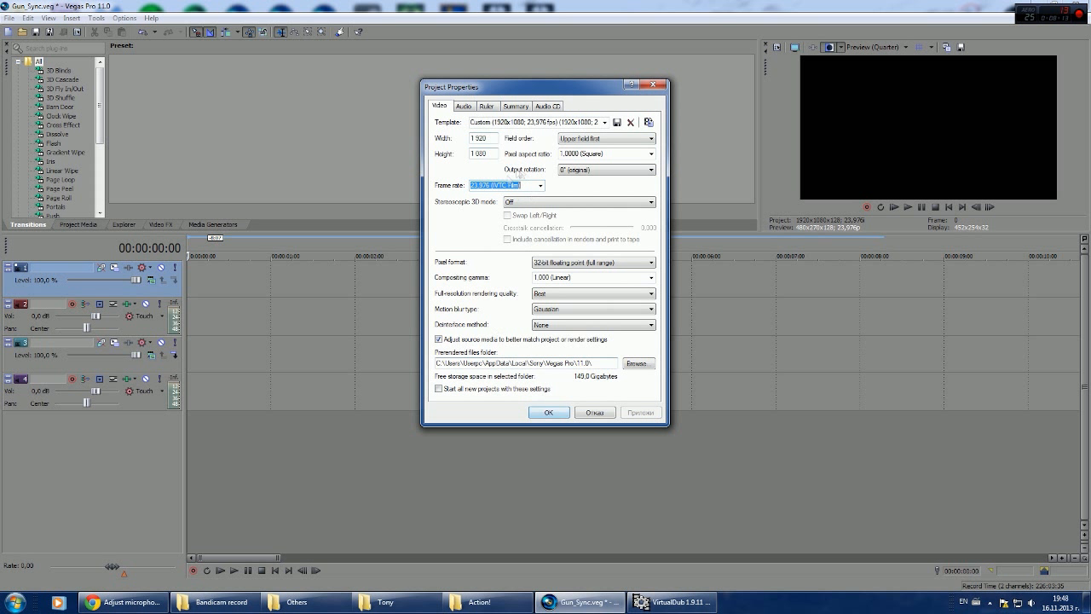
{"action": "left_click", "coordinate": [550, 414]}
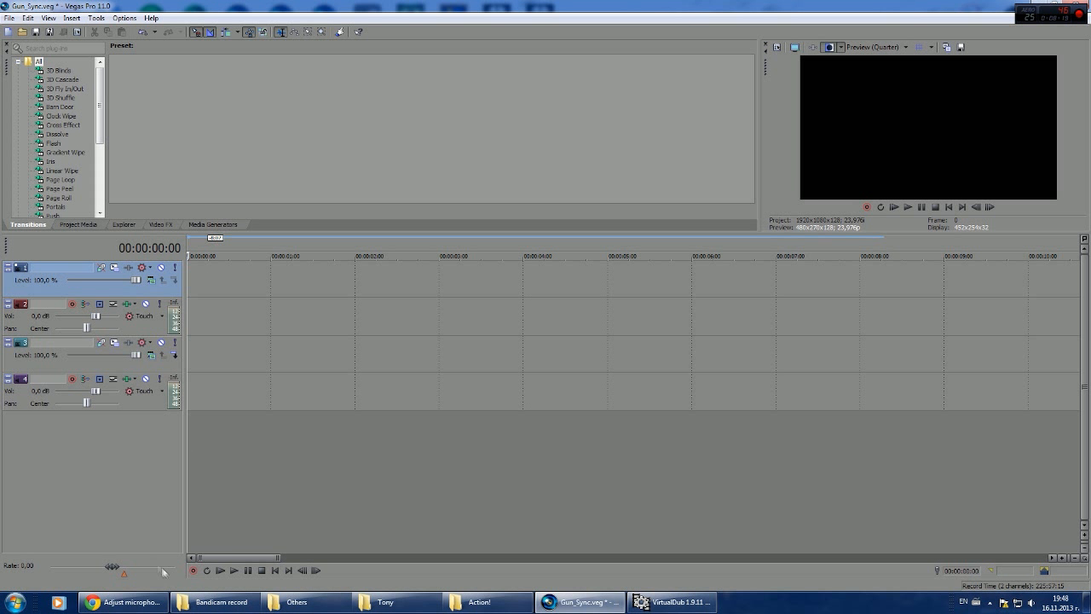
Step: Open the FINAL BREATH folder inside MUSIC on the C: drive
{"action": "key", "text": "super"}
{"action": "left_click", "coordinate": [186, 432]}
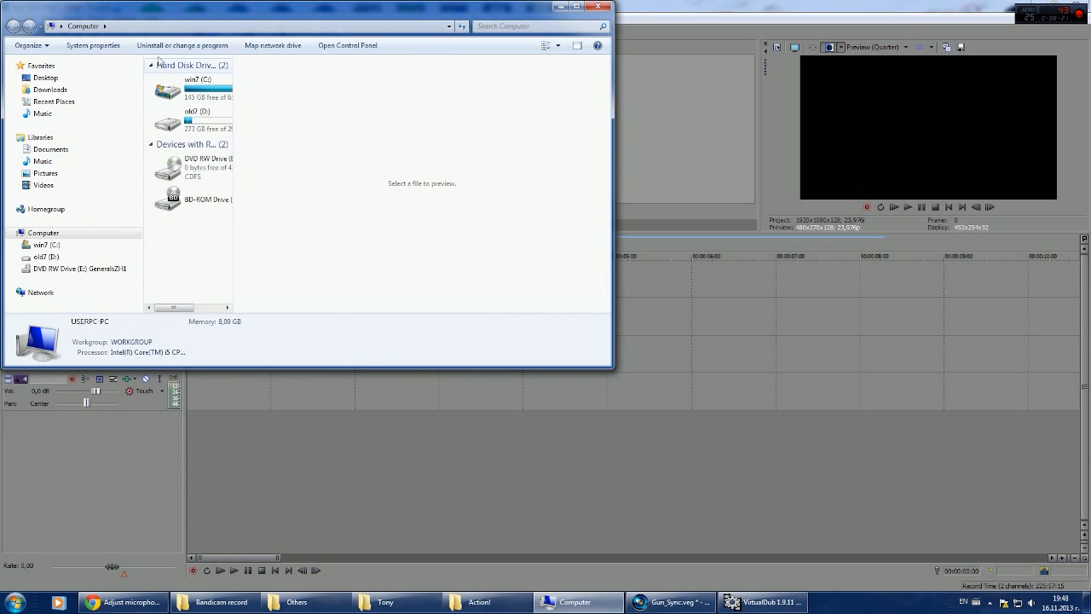
{"action": "double_click", "coordinate": [182, 87]}
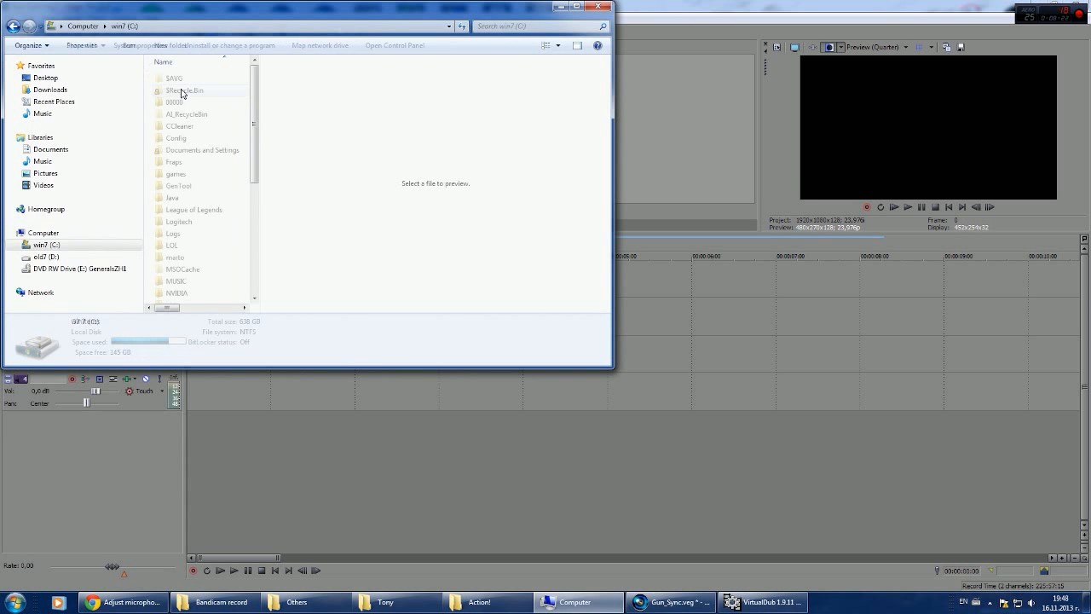
{"action": "double_click", "coordinate": [183, 281]}
{"action": "double_click", "coordinate": [189, 89]}
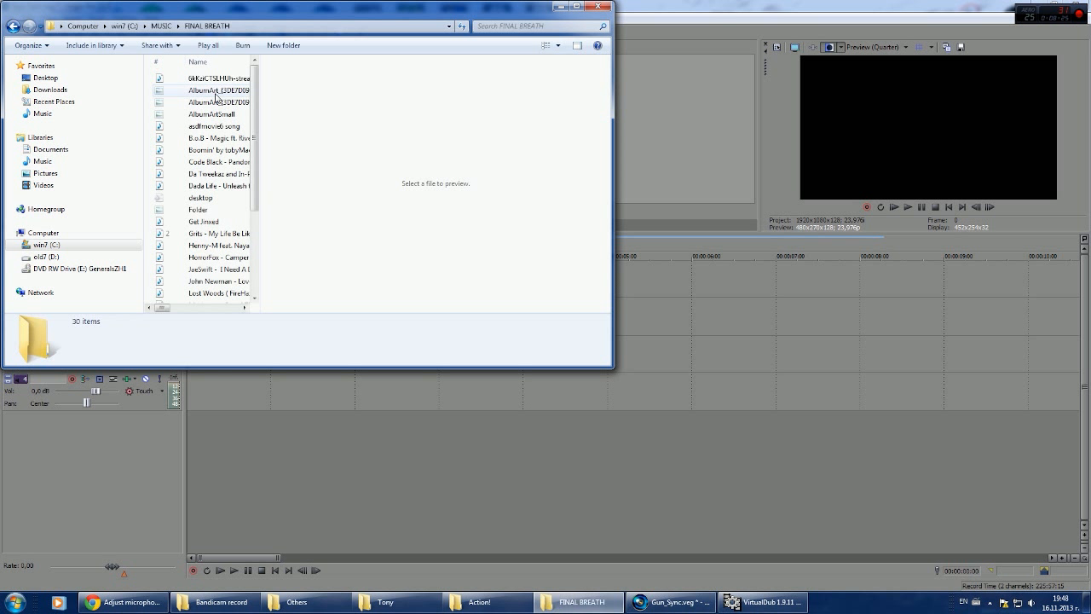
Step: Widen the file name column, pick a song from the FINAL BREATH folder and add it to the timeline start
{"action": "scroll", "coordinate": [253, 226], "scroll_direction": "down", "scroll_amount": 2}
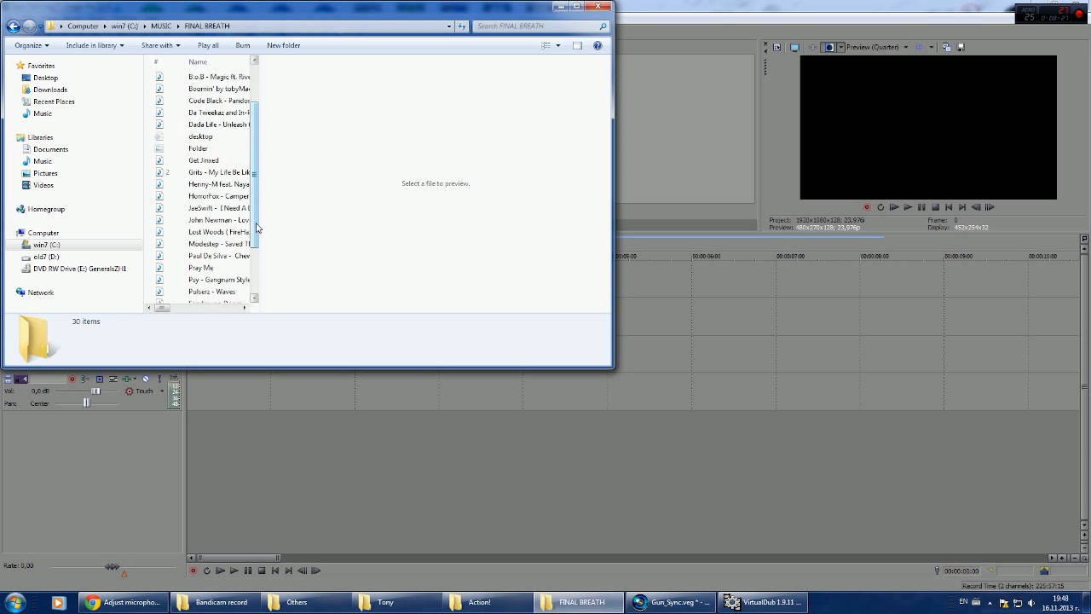
{"action": "left_click_drag", "start_coordinate": [260, 219], "coordinate": [387, 214]}
{"action": "scroll", "coordinate": [394, 213], "scroll_direction": "down", "scroll_amount": 1}
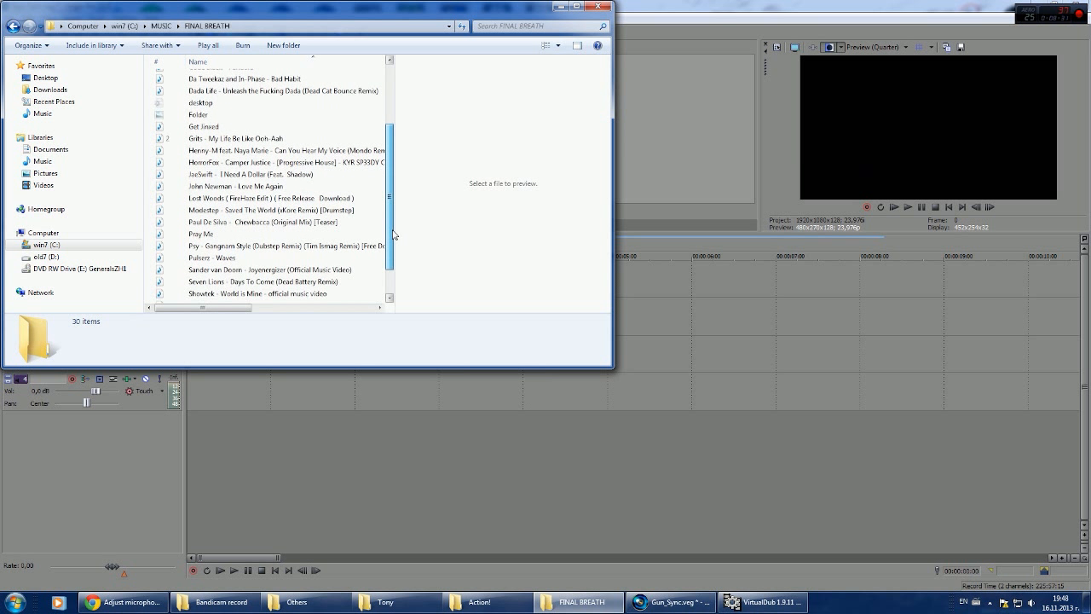
{"action": "left_click", "coordinate": [283, 210]}
{"action": "left_click_drag", "start_coordinate": [285, 218], "coordinate": [188, 393]}
Step: Play the song from about 11, 25 and 33 seconds to examine its beats
{"action": "left_click", "coordinate": [908, 207]}
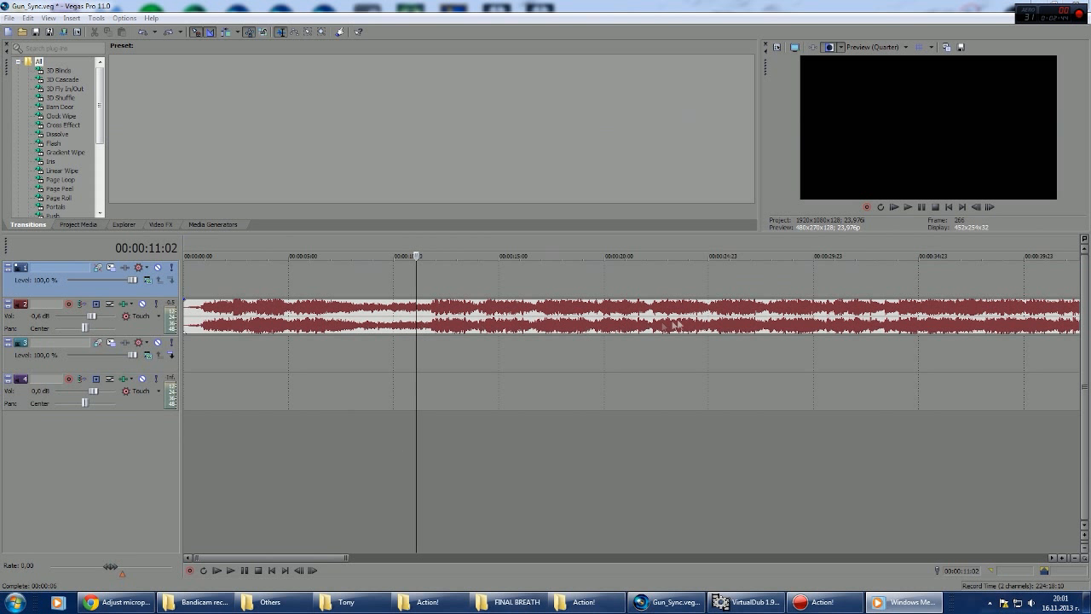
{"action": "left_click_drag", "start_coordinate": [301, 556], "coordinate": [327, 552]}
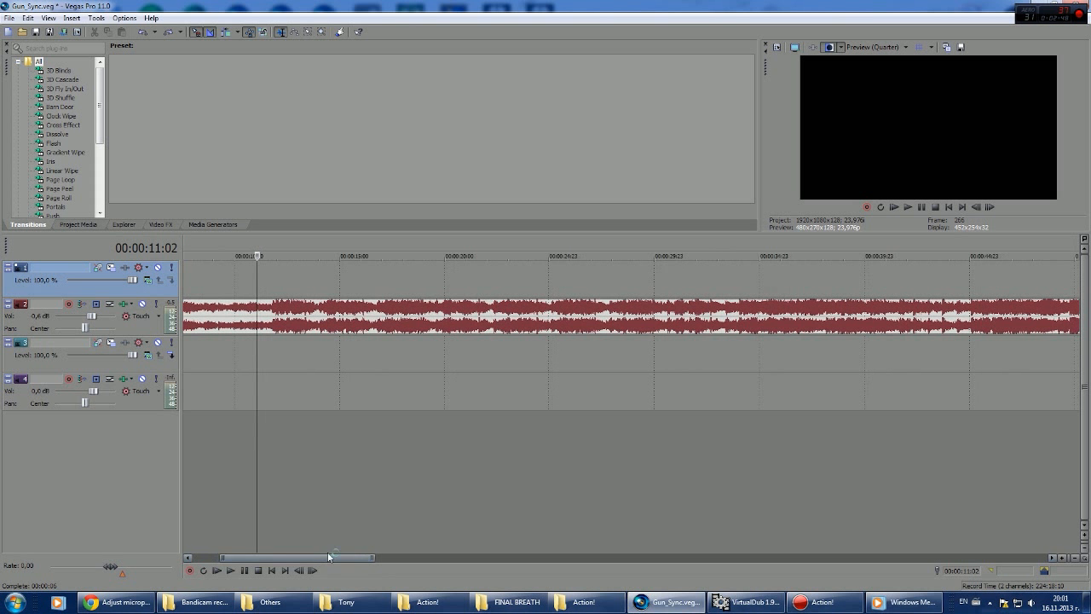
{"action": "left_click", "coordinate": [908, 204]}
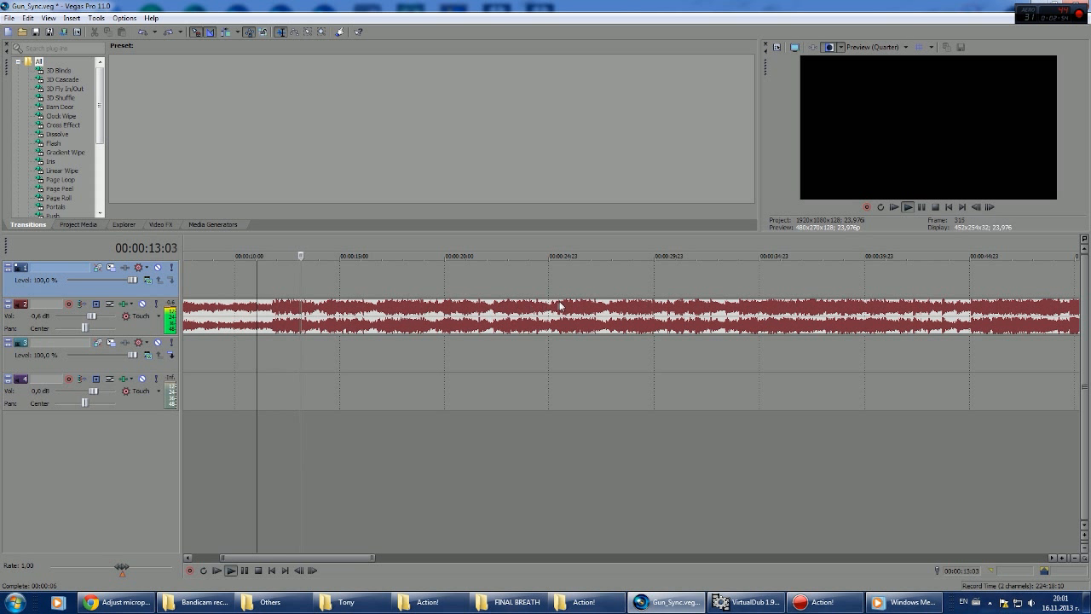
{"action": "left_click", "coordinate": [560, 304]}
{"action": "left_click", "coordinate": [907, 207]}
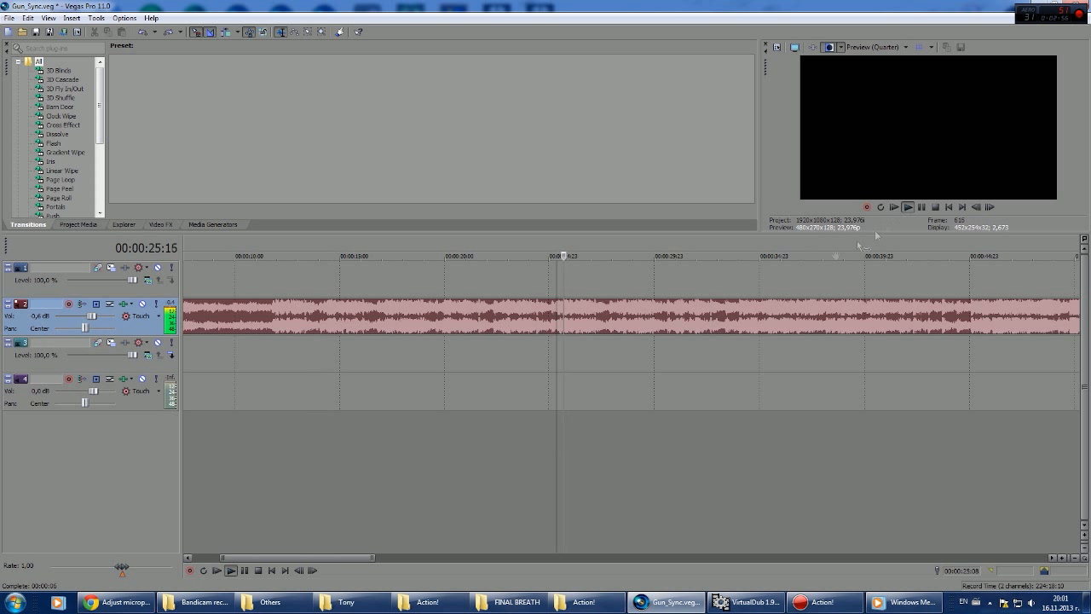
{"action": "left_click", "coordinate": [722, 307]}
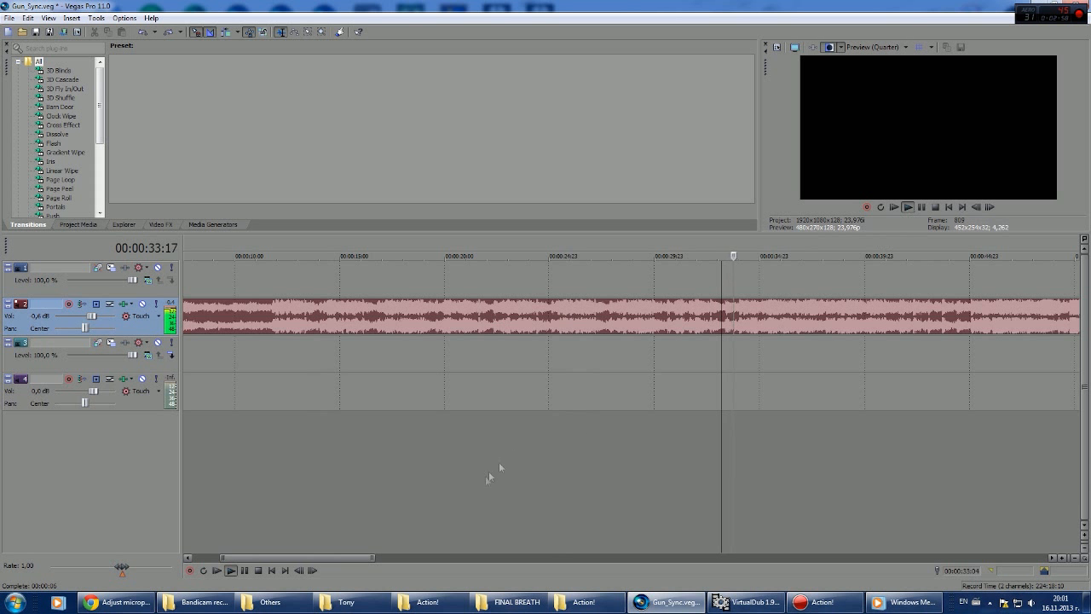
Step: Play further passages of the song from about 46 and 57 seconds to examine where the beat changes
{"action": "left_click_drag", "start_coordinate": [345, 557], "coordinate": [405, 558]}
{"action": "left_click", "coordinate": [649, 346]}
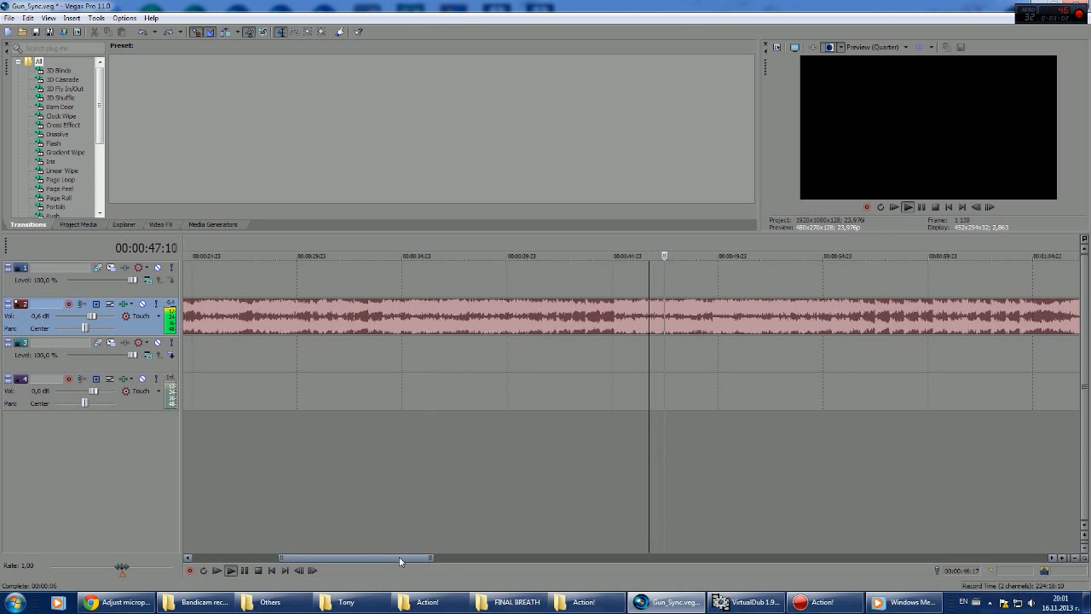
{"action": "left_click_drag", "start_coordinate": [400, 559], "coordinate": [465, 558]}
{"action": "scroll", "coordinate": [520, 344], "scroll_direction": "down", "scroll_amount": 3}
{"action": "left_click", "coordinate": [640, 346]}
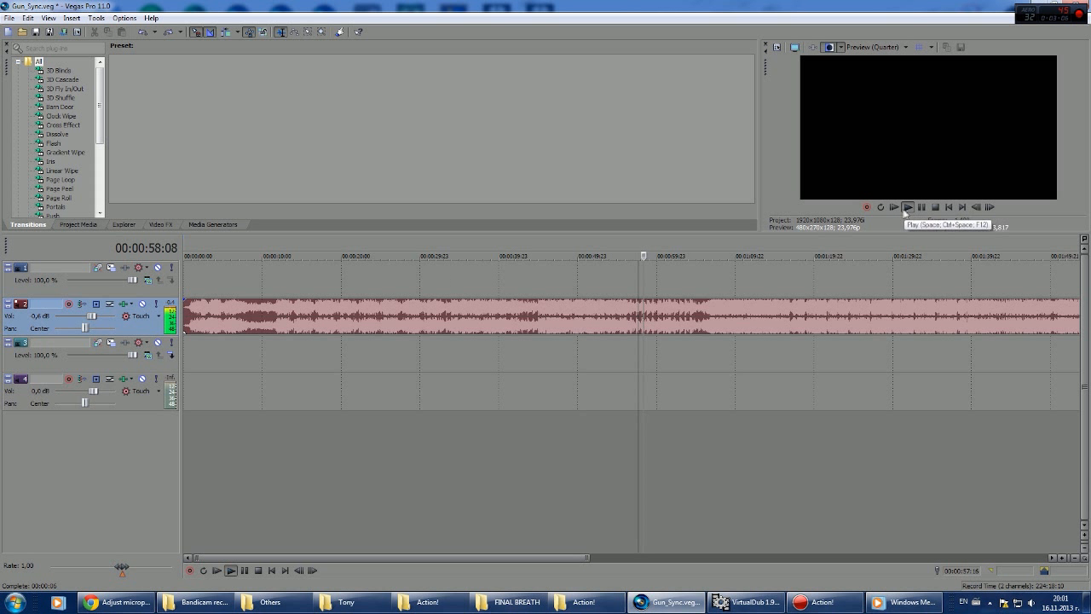
{"action": "scroll", "coordinate": [699, 316], "scroll_direction": "up", "scroll_amount": 2}
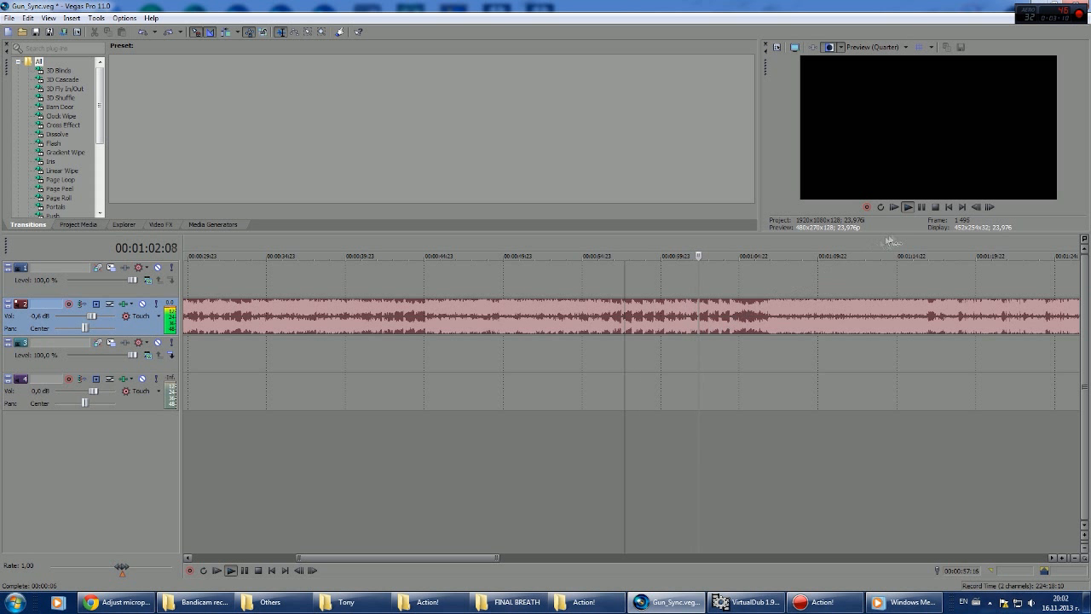
Step: Pause the song and place the cursor at 00:01:06:18, examining the waveform around the beat change
{"action": "left_click", "coordinate": [922, 207]}
{"action": "left_click", "coordinate": [768, 351]}
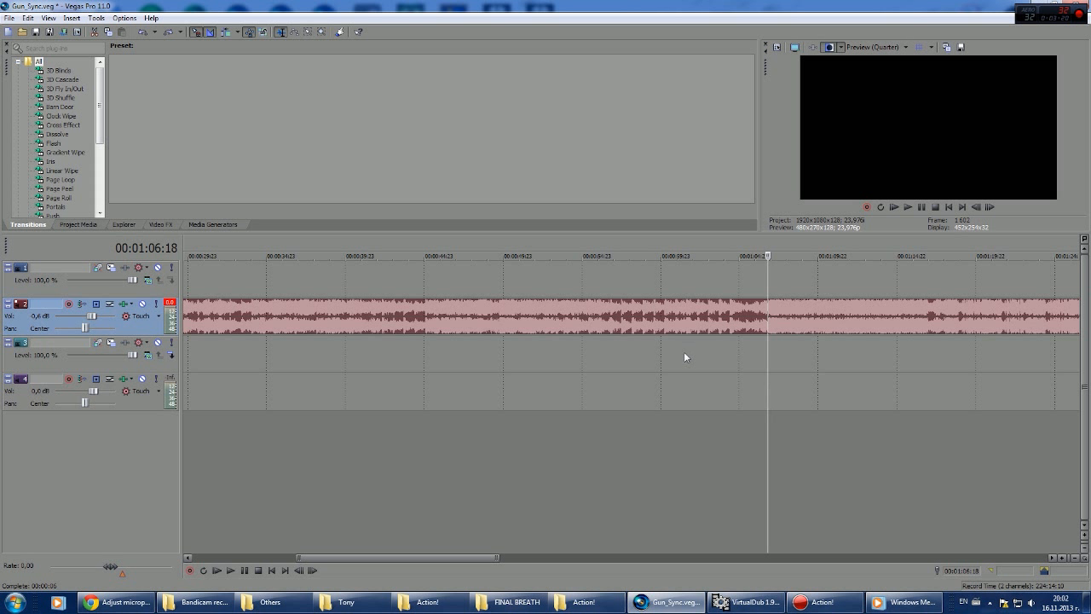
{"action": "scroll", "coordinate": [685, 357], "scroll_direction": "down", "scroll_amount": 2}
{"action": "scroll", "coordinate": [684, 356], "scroll_direction": "down", "scroll_amount": 5}
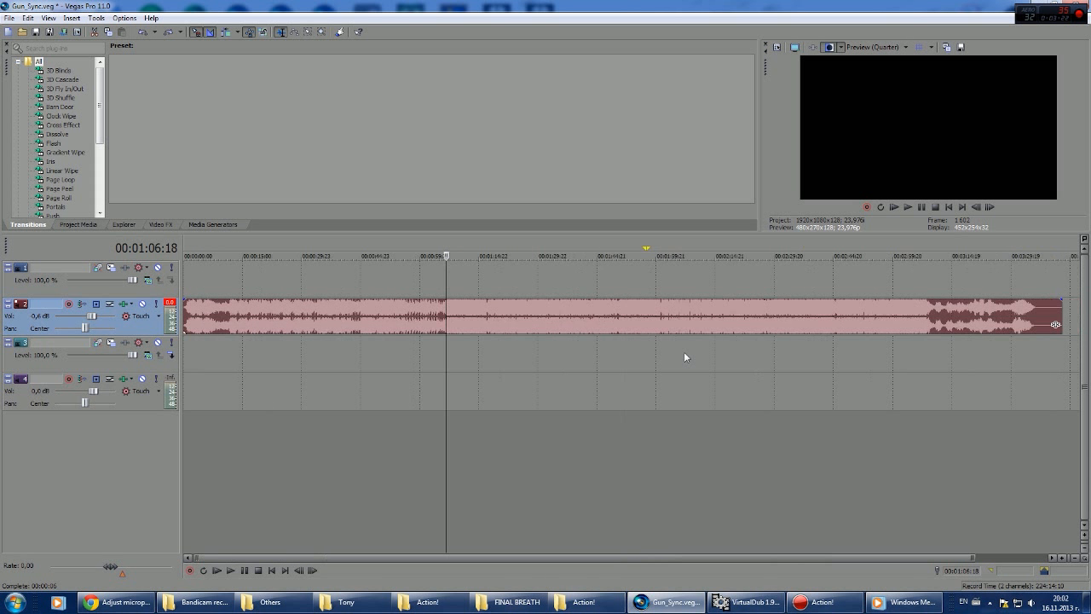
{"action": "scroll", "coordinate": [683, 356], "scroll_direction": "up", "scroll_amount": 6}
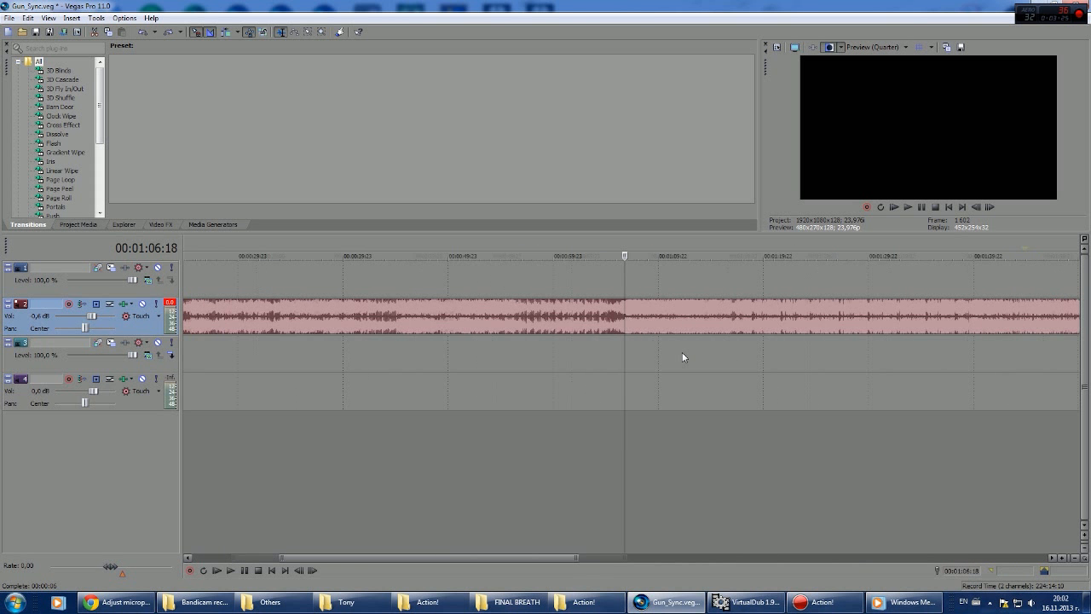
{"action": "scroll", "coordinate": [677, 356], "scroll_direction": "up", "scroll_amount": 5}
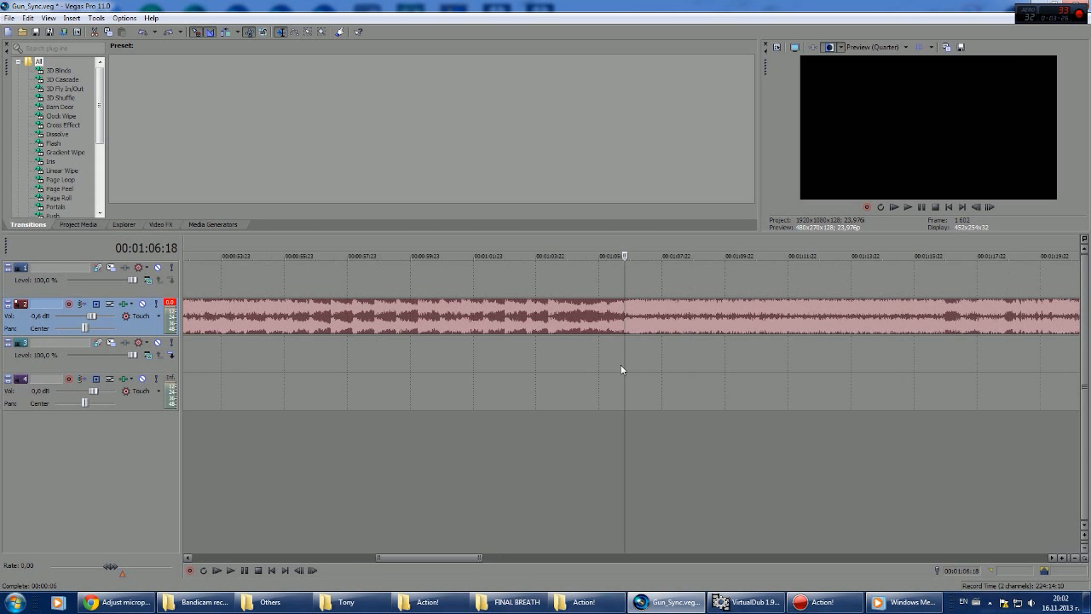
{"action": "scroll", "coordinate": [624, 360], "scroll_direction": "up", "scroll_amount": 3}
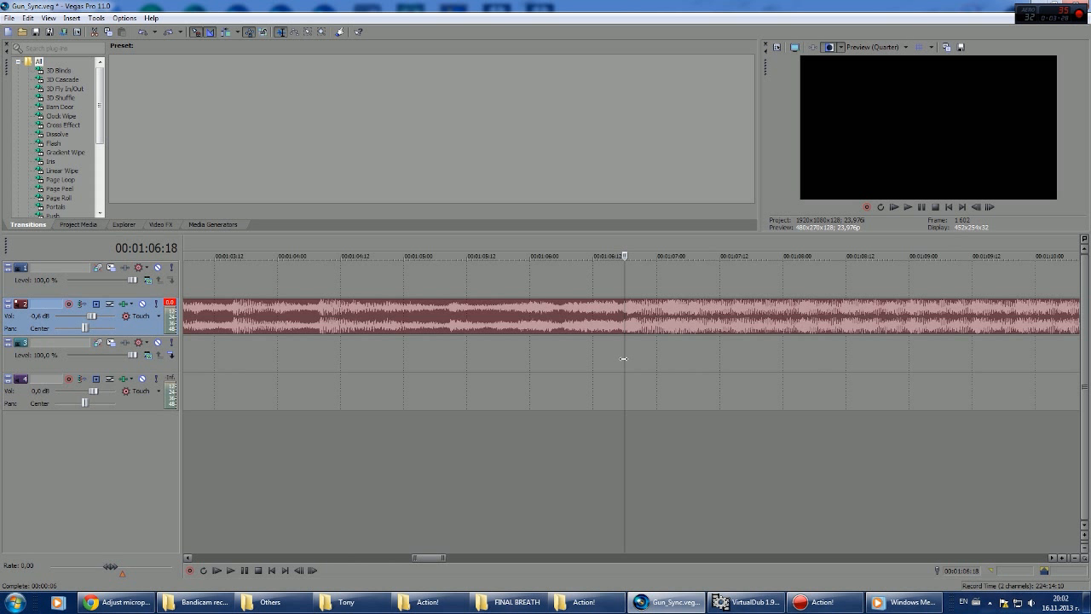
Step: Play the song from about 00:01:03 through the beat change and return the cursor to 00:01:06:18
{"action": "left_click", "coordinate": [210, 320]}
{"action": "left_click", "coordinate": [905, 207]}
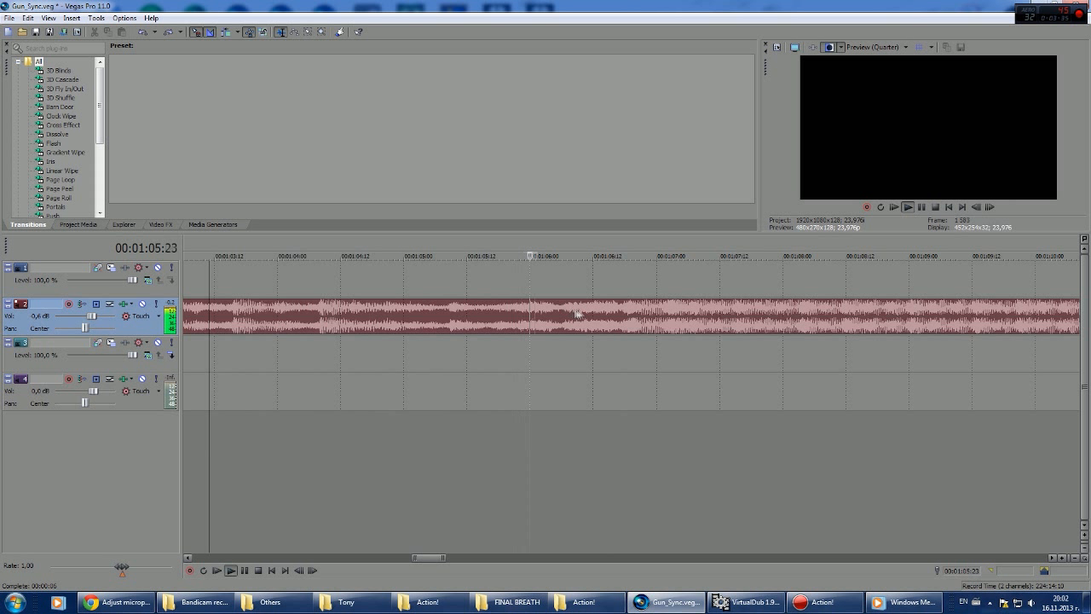
{"action": "left_click", "coordinate": [922, 207]}
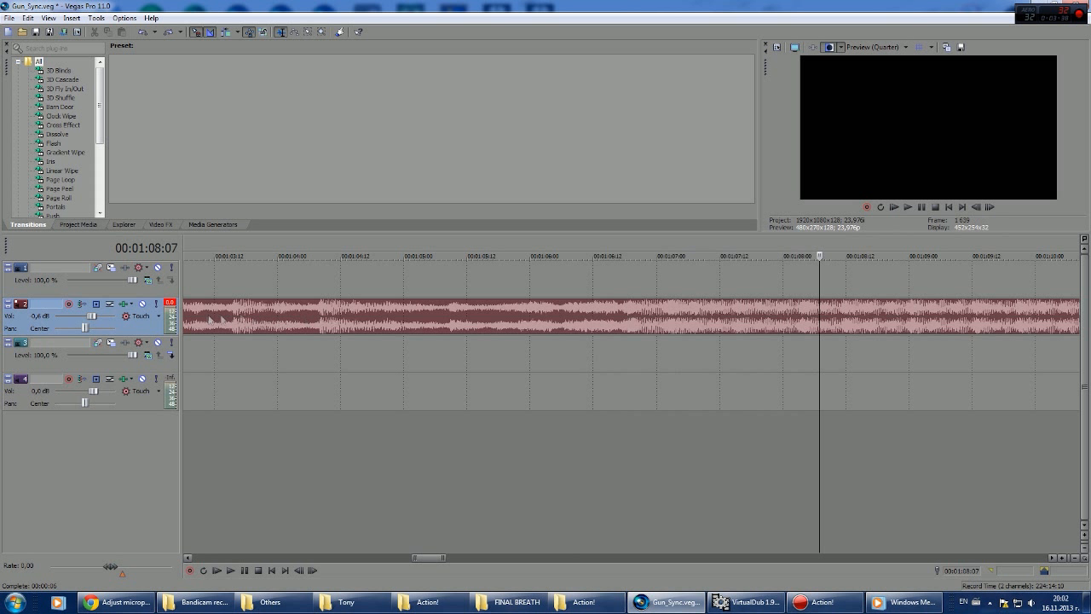
{"action": "left_click", "coordinate": [626, 322]}
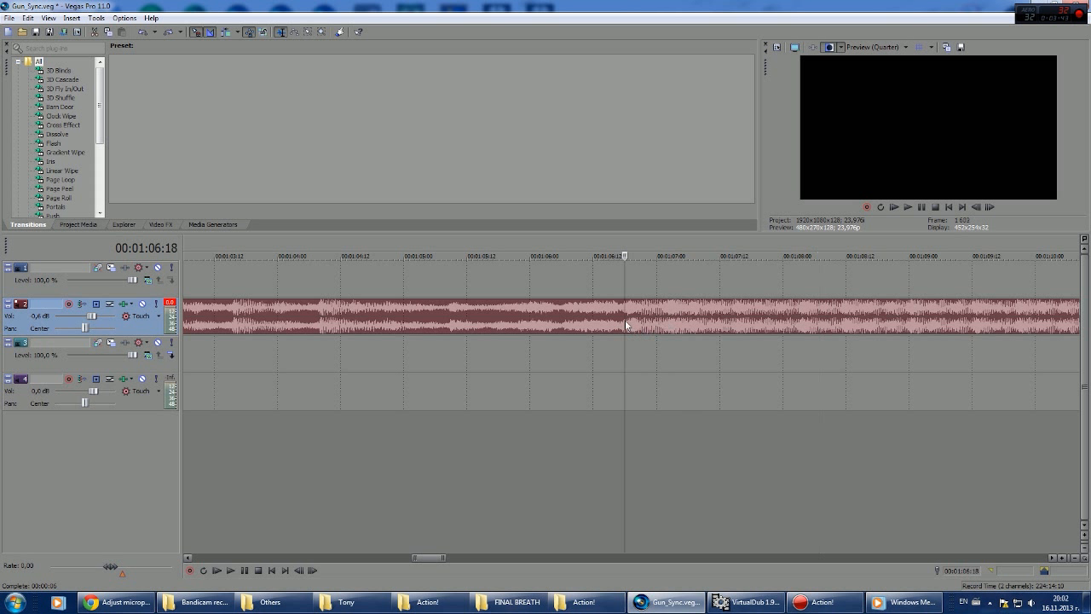
Step: Play the song from 00:01:05:19 at rate 0,34, drop a marker on every beat until about 00:01:15, and pause
{"action": "left_click", "coordinate": [504, 320]}
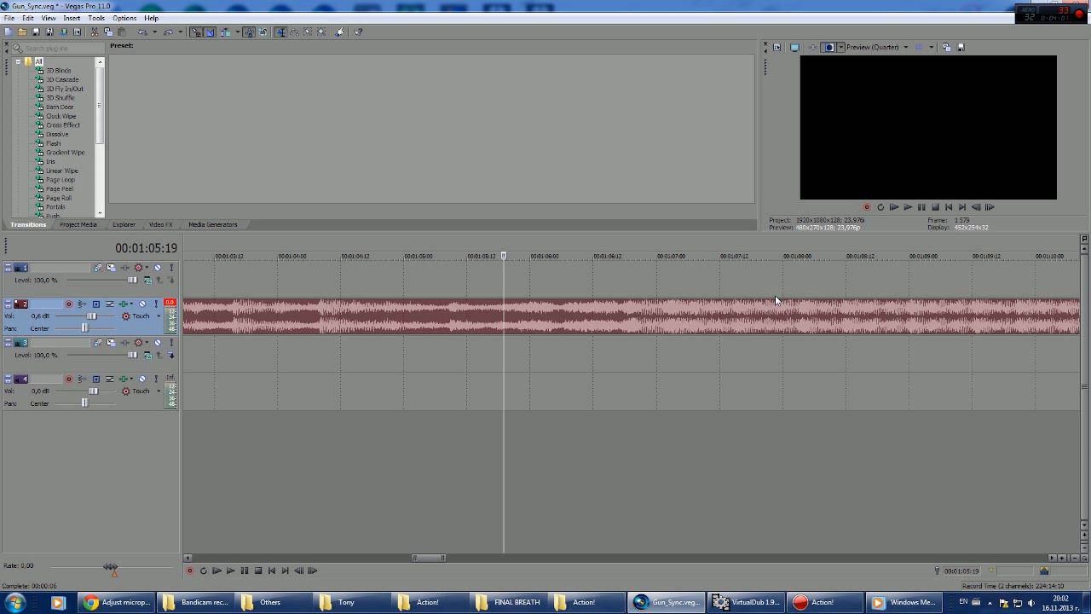
{"action": "left_click", "coordinate": [908, 208]}
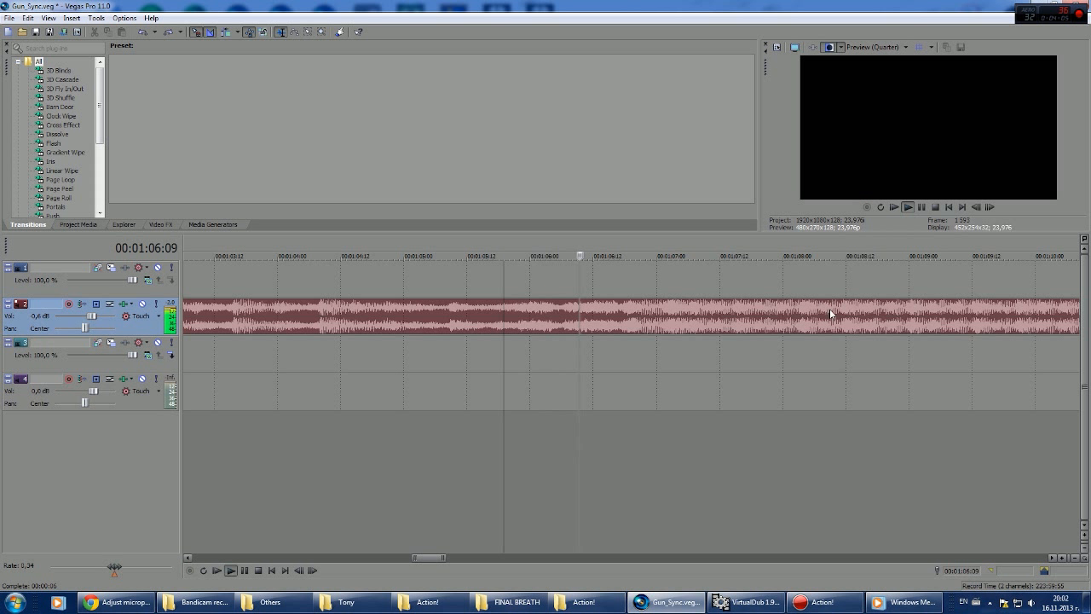
{"action": "key", "text": "m"}
{"action": "key", "text": "m"}
{"action": "key", "text": "m"}
{"action": "key", "text": "m"}
{"action": "key", "text": "m"}
{"action": "key", "text": "m"}
{"action": "key", "text": "m"}
{"action": "key", "text": "m"}
{"action": "key", "text": "m"}
{"action": "key", "text": "m"}
{"action": "key", "text": "m"}
{"action": "key", "text": "m"}
{"action": "key", "text": "m"}
{"action": "key", "text": "m"}
{"action": "key", "text": "m"}
{"action": "key", "text": "m"}
{"action": "key", "text": "m"}
{"action": "key", "text": "m"}
{"action": "key", "text": "m"}
{"action": "key", "text": "m"}
{"action": "key", "text": "m"}
{"action": "key", "text": "m"}
{"action": "key", "text": "m"}
{"action": "key", "text": "m"}
{"action": "key", "text": "m"}
{"action": "key", "text": "m"}
{"action": "key", "text": "m"}
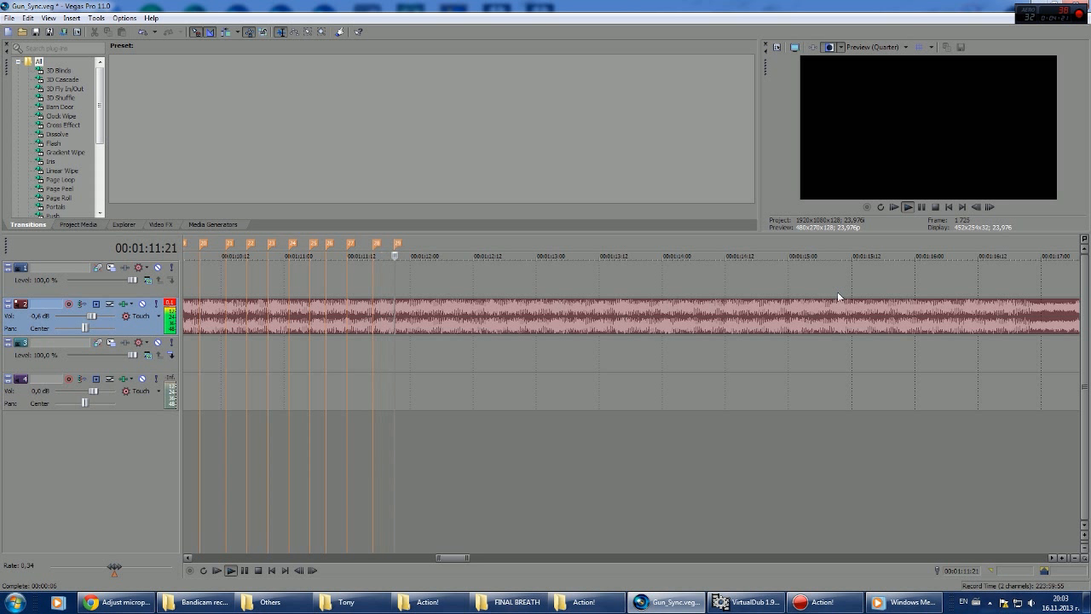
{"action": "key", "text": "m"}
{"action": "key", "text": "m"}
{"action": "key", "text": "m"}
{"action": "key", "text": "m"}
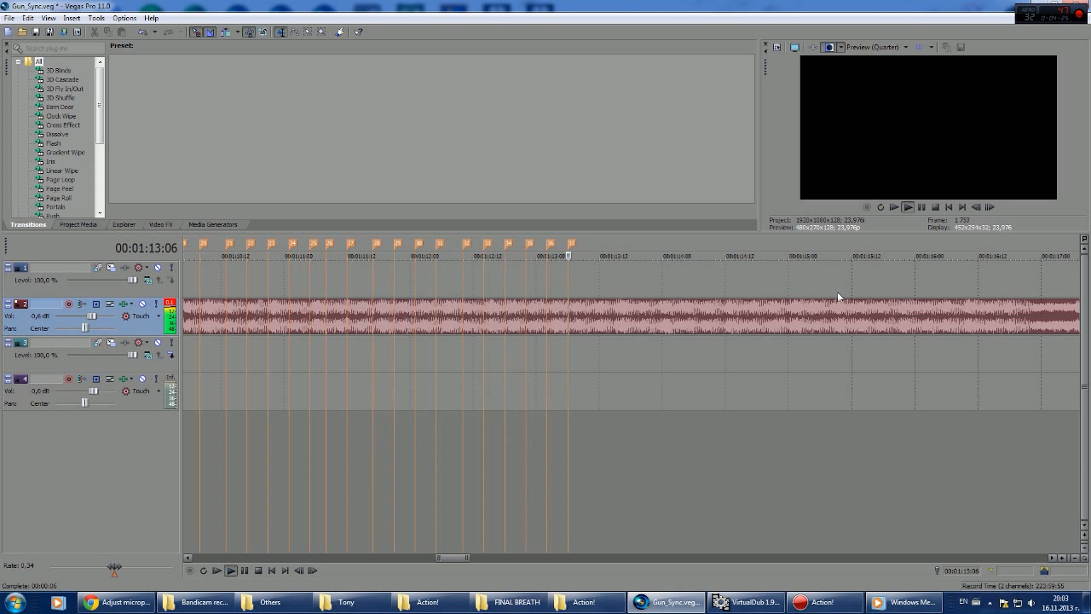
{"action": "key", "text": "m"}
{"action": "key", "text": "m"}
{"action": "key", "text": "m"}
{"action": "key", "text": "m"}
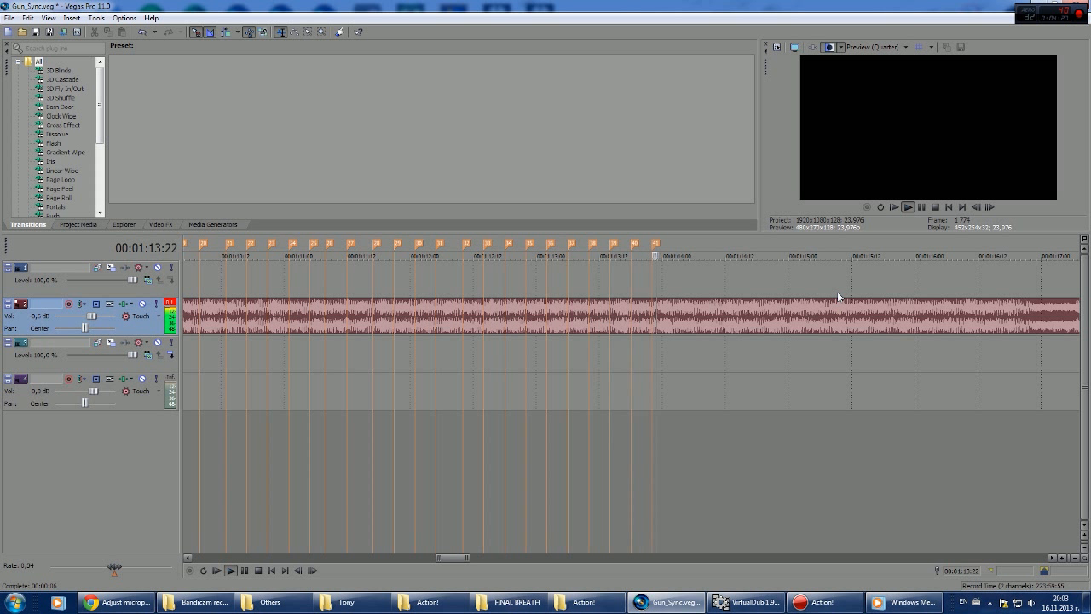
{"action": "key", "text": "m"}
{"action": "key", "text": "m"}
{"action": "key", "text": "m"}
{"action": "key", "text": "m"}
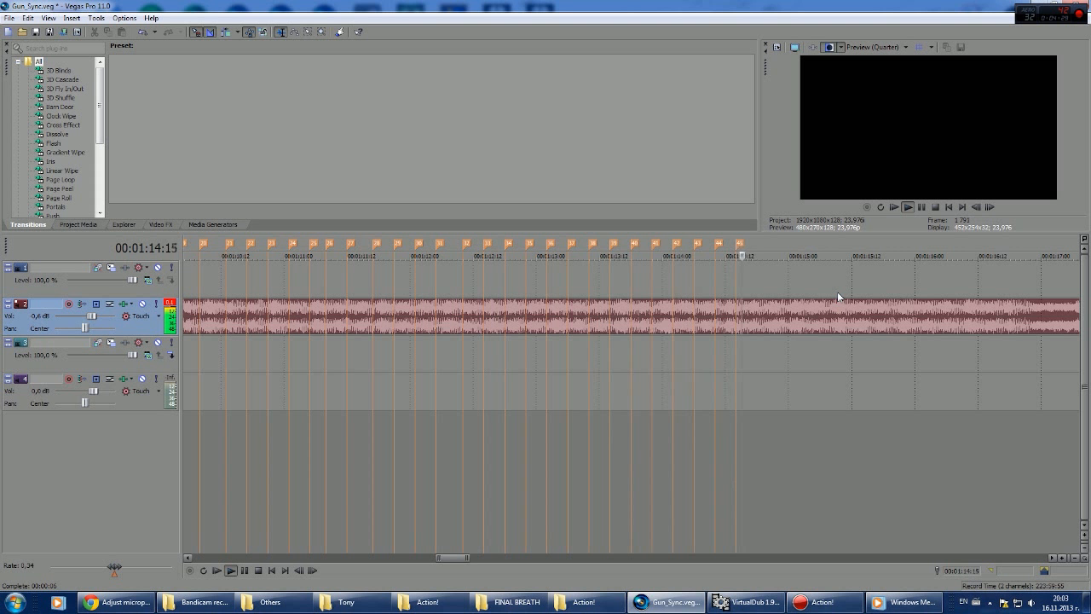
{"action": "key", "text": "m"}
{"action": "key", "text": "m"}
{"action": "left_click", "coordinate": [922, 209]}
Step: Play the marked passage at rate 1,00 from about 00:01:05 to check the beat markers against the music
{"action": "scroll", "coordinate": [574, 493], "scroll_direction": "down", "scroll_amount": 3}
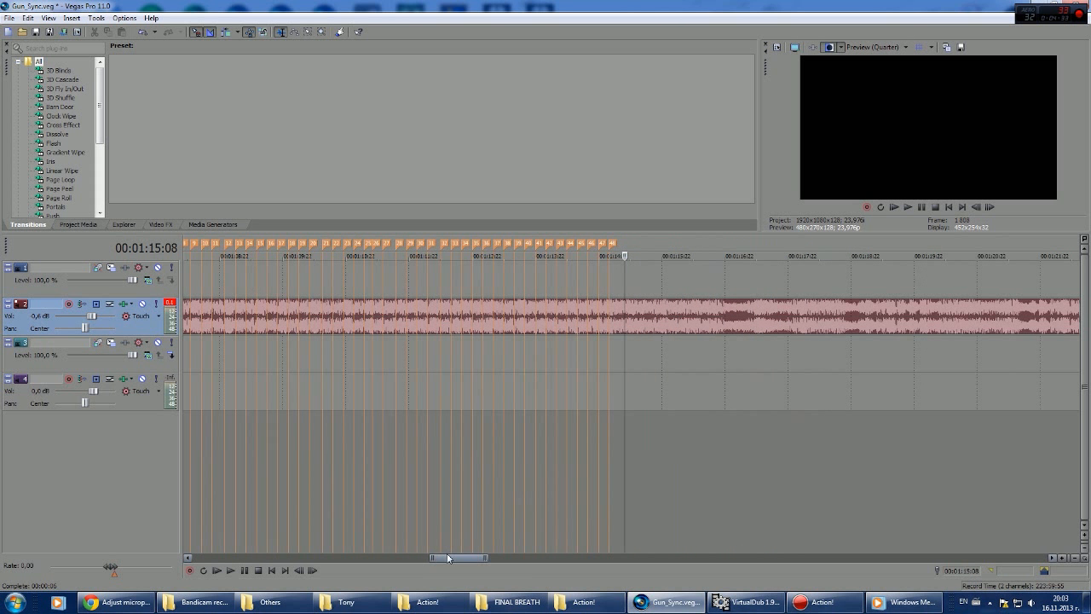
{"action": "left_click_drag", "start_coordinate": [448, 558], "coordinate": [410, 557]}
{"action": "left_click", "coordinate": [765, 312]}
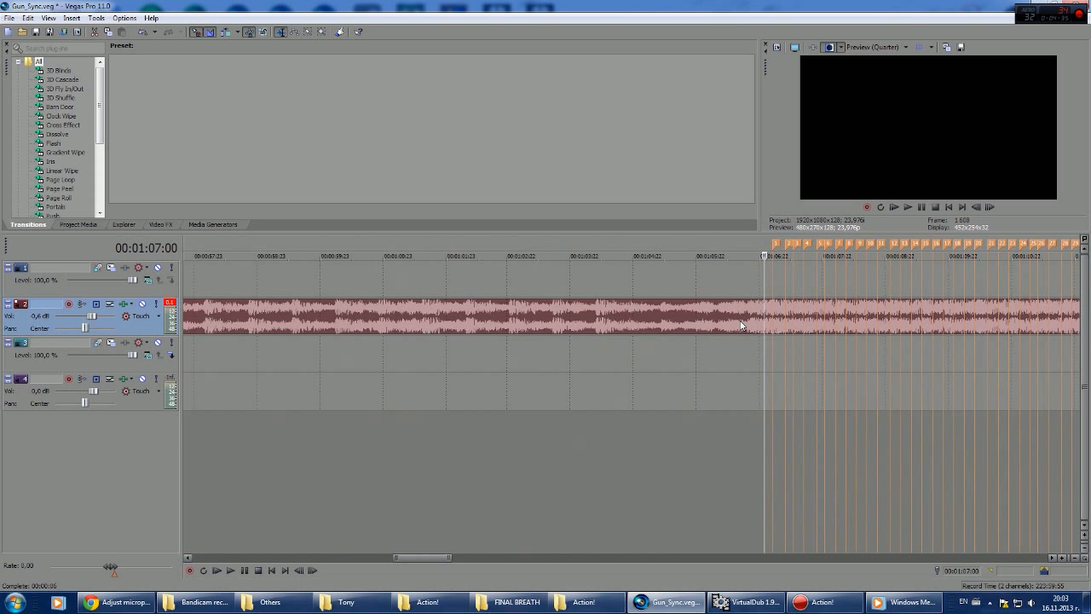
{"action": "scroll", "coordinate": [585, 331], "scroll_direction": "up", "scroll_amount": 4}
{"action": "left_click", "coordinate": [569, 311]}
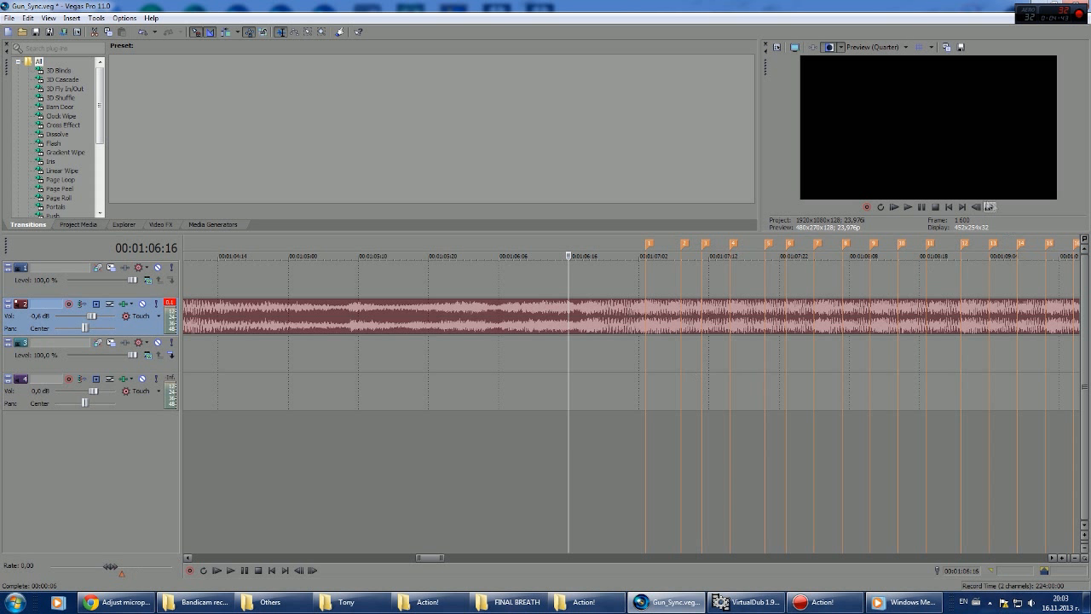
{"action": "left_click", "coordinate": [294, 326]}
{"action": "left_click", "coordinate": [907, 207]}
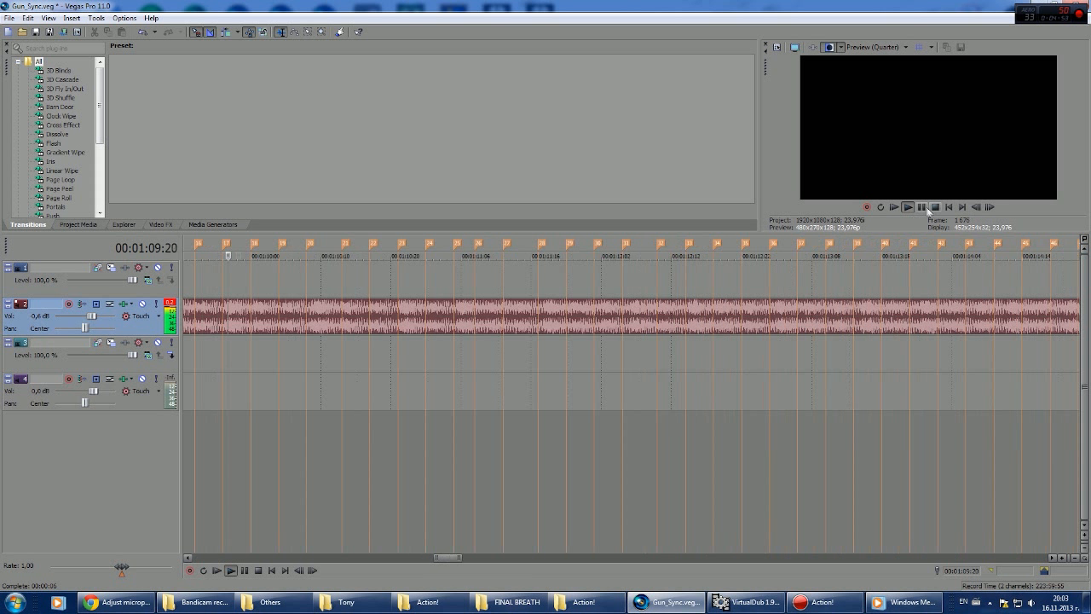
{"action": "left_click", "coordinate": [921, 209]}
Step: Play from 00:01:06:06 at rate 0,30 and shift the first marker slightly earlier, to about 00:01:07:02
{"action": "left_click", "coordinate": [389, 340]}
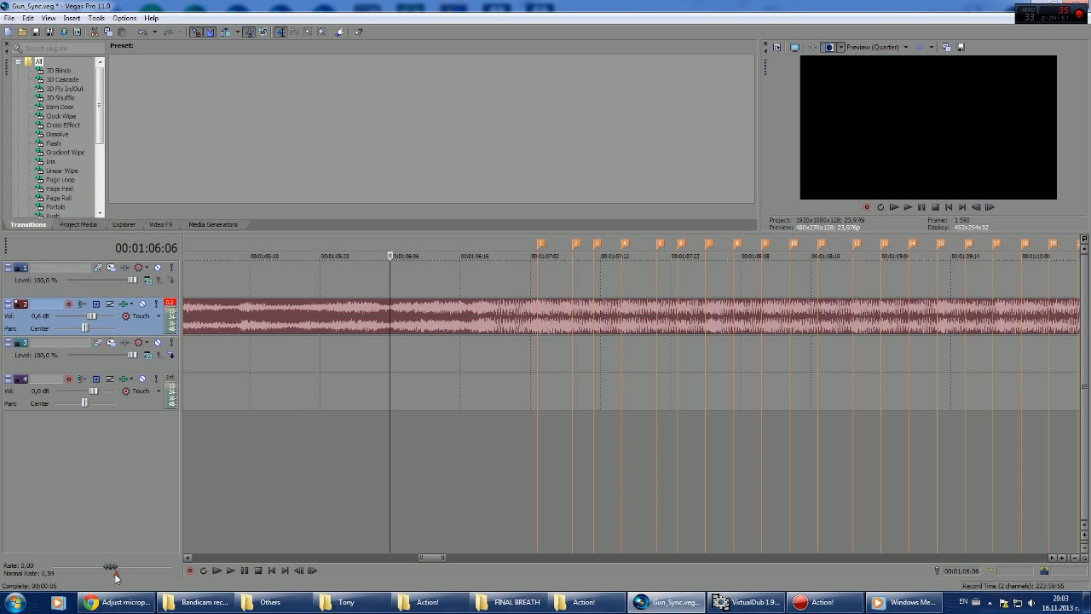
{"action": "left_click", "coordinate": [906, 204]}
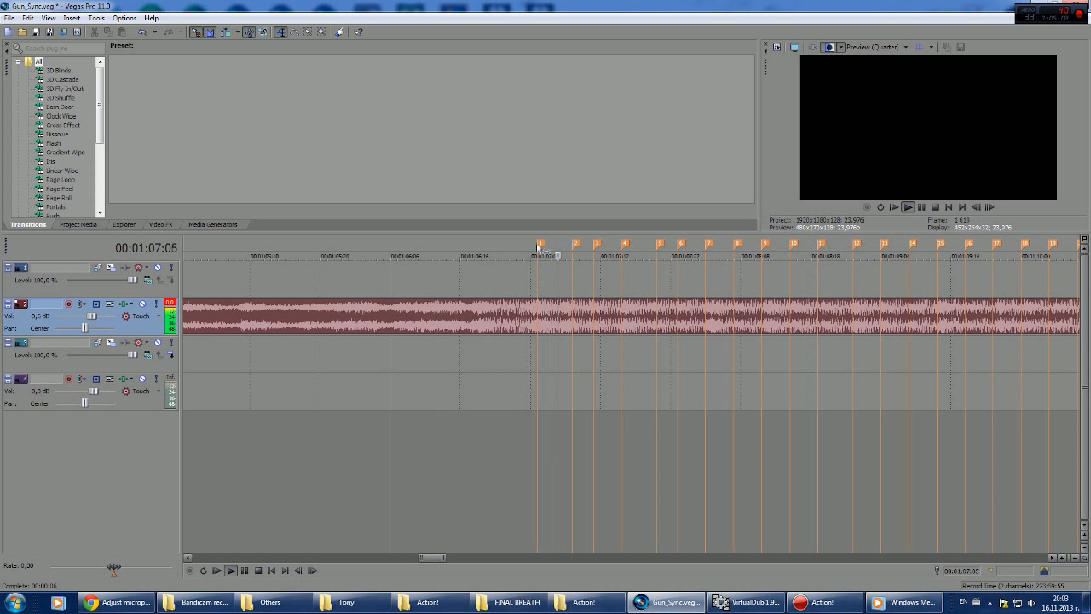
{"action": "left_click_drag", "start_coordinate": [540, 245], "coordinate": [534, 246]}
{"action": "left_click", "coordinate": [910, 208]}
Step: Add a marker between markers 1 and 2, adjust it to about 00:01:07:05, and replay the passage from about 00:01:06:15
{"action": "key", "text": "m"}
{"action": "left_click_drag", "start_coordinate": [548, 244], "coordinate": [555, 244]}
{"action": "left_click", "coordinate": [910, 209]}
{"action": "left_click", "coordinate": [454, 317]}
{"action": "left_click", "coordinate": [910, 208]}
{"action": "key", "text": "space"}
{"action": "key", "text": "space"}
{"action": "key", "text": "space"}
{"action": "key", "text": "space"}
{"action": "key", "text": "space"}
{"action": "key", "text": "space"}
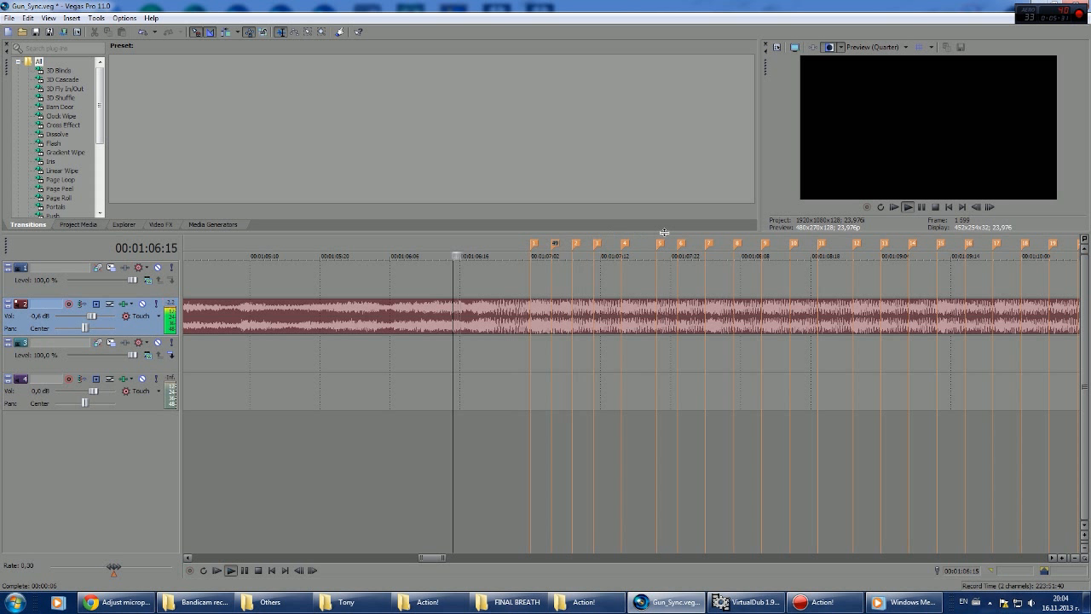
Step: Move the added marker between markers 1 and 2 to about 00:01:07:06 and replay the beats from about 00:01:06:21
{"action": "left_click_drag", "start_coordinate": [555, 243], "coordinate": [562, 244]}
{"action": "left_click", "coordinate": [499, 309]}
{"action": "key", "text": "space"}
{"action": "key", "text": "space"}
{"action": "key", "text": "space"}
{"action": "key", "text": "space"}
{"action": "key", "text": "space"}
{"action": "key", "text": "space"}
{"action": "key", "text": "space"}
{"action": "key", "text": "space"}
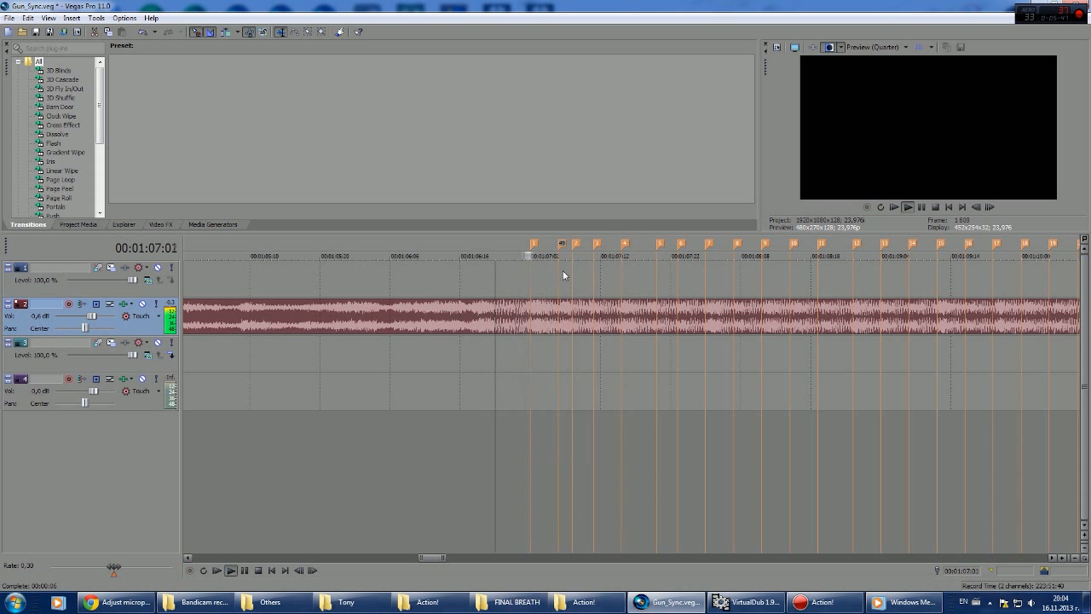
Step: Move marker 2 later to about 00:01:07:10 and delete the redundant marker 3
{"action": "left_click_drag", "start_coordinate": [577, 246], "coordinate": [592, 246]}
{"action": "left_click", "coordinate": [598, 245]}
{"action": "left_click", "coordinate": [489, 273]}
{"action": "key", "text": "space"}
{"action": "key", "text": "space"}
{"action": "right_click", "coordinate": [601, 244]}
{"action": "left_click", "coordinate": [626, 277]}
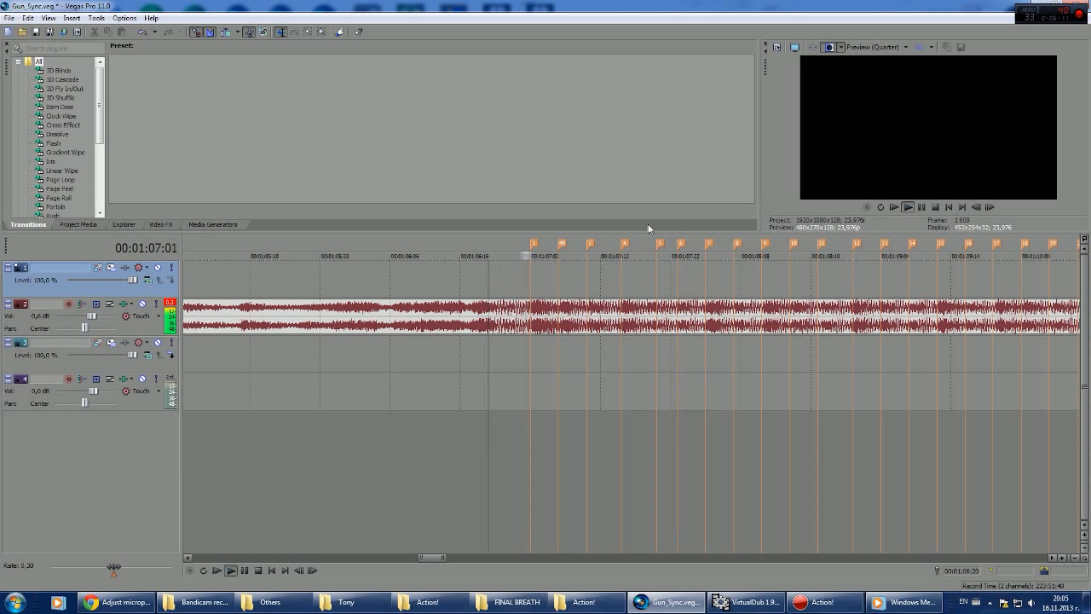
Step: Move marker 4 slightly earlier to about 00:01:07:14 and replay the passage to check it
{"action": "key", "text": "space"}
{"action": "left_click_drag", "start_coordinate": [625, 243], "coordinate": [618, 244]}
{"action": "key", "text": "space"}
{"action": "key", "text": "space"}
{"action": "key", "text": "space"}
{"action": "key", "text": "space"}
{"action": "key", "text": "space"}
{"action": "left_click", "coordinate": [524, 280]}
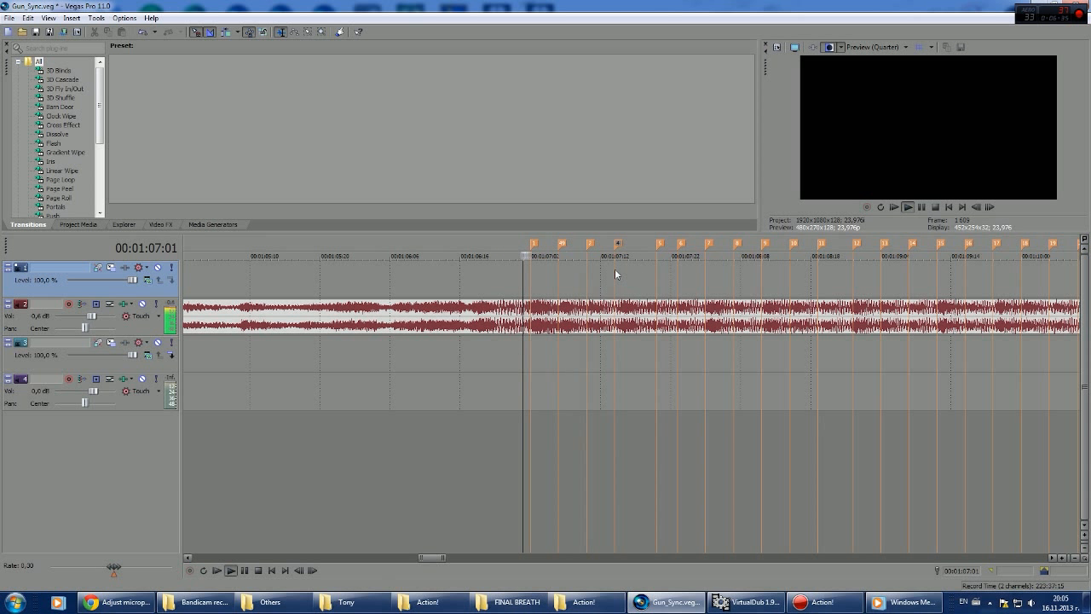
Step: Scrub back from beyond marker 4 and replay the passage from before marker 1 to check the marker timing
{"action": "left_click", "coordinate": [642, 266]}
{"action": "left_click_drag", "start_coordinate": [642, 266], "coordinate": [598, 270]}
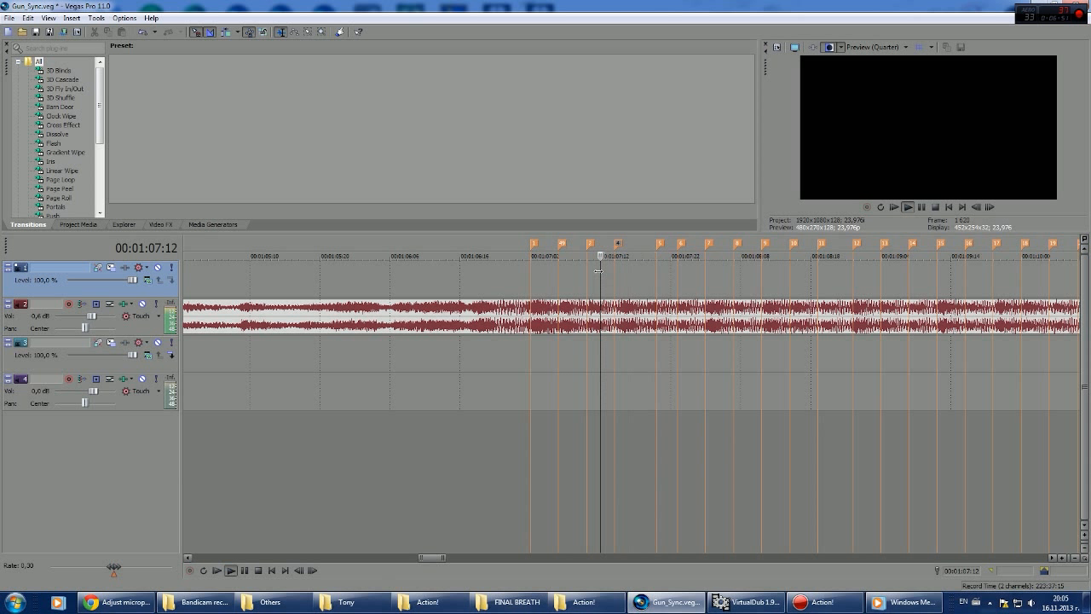
{"action": "key", "text": "space"}
{"action": "left_click", "coordinate": [495, 281]}
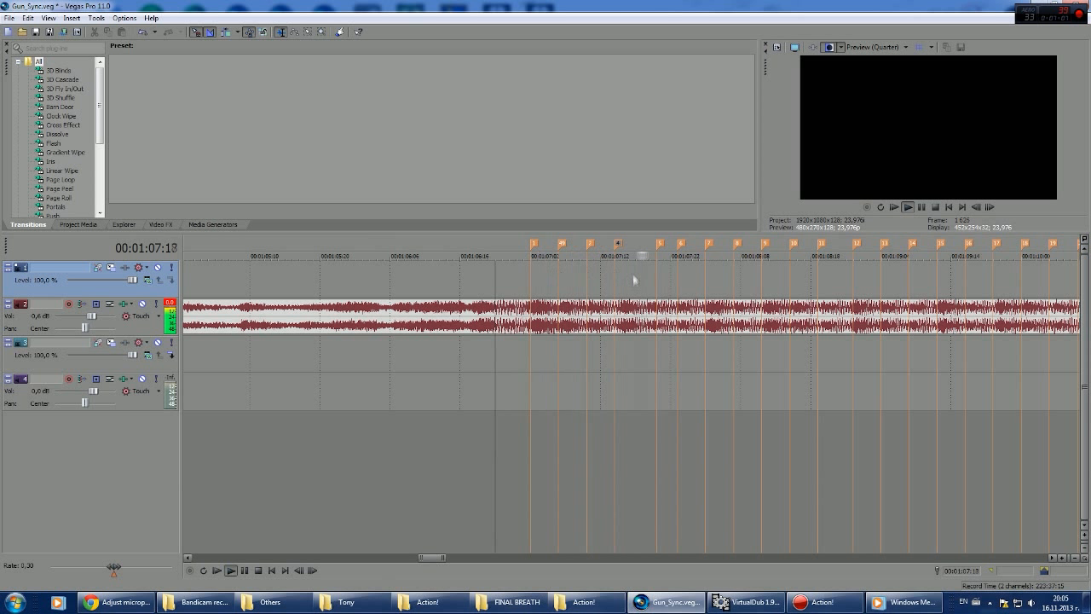
Step: Stop playback and advance the cursor frame by frame to examine the song's beats
{"action": "key", "text": "Return"}
{"action": "key", "text": "Right"}
{"action": "key", "text": "Right"}
{"action": "key", "text": "Right"}
{"action": "key", "text": "Right"}
{"action": "key", "text": "Right"}
{"action": "key", "text": "Right"}
{"action": "key", "text": "Right"}
Step: Step through frames from the first marker to examine the marker spacing, and check the project's frame rate in Project Properties
{"action": "left_click", "coordinate": [526, 271]}
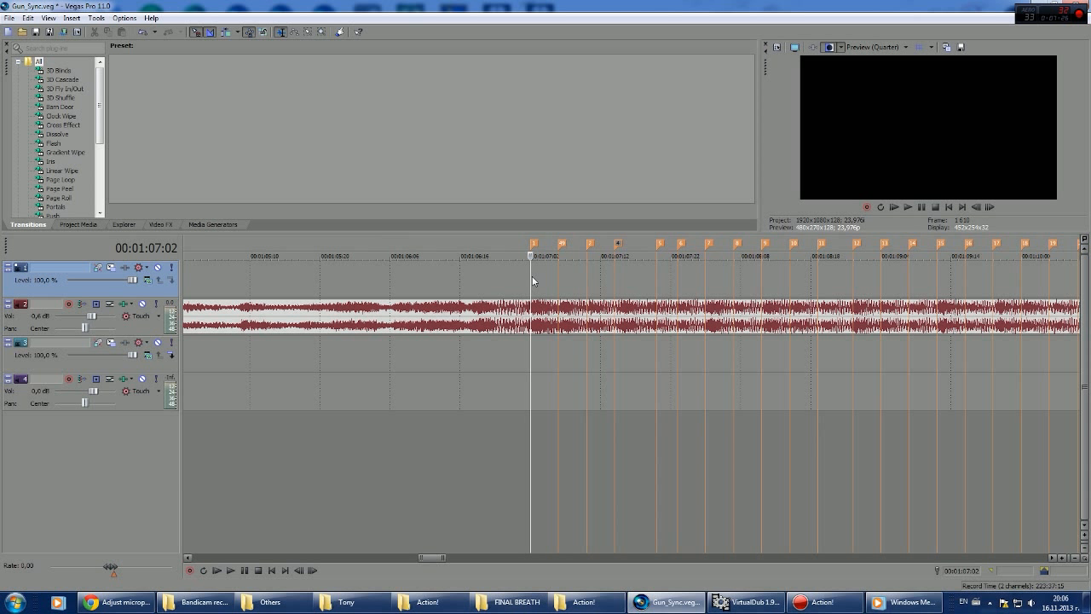
{"action": "left_click", "coordinate": [537, 268]}
{"action": "key", "text": "Right"}
{"action": "key", "text": "Right"}
{"action": "key", "text": "Right"}
{"action": "key", "text": "Left"}
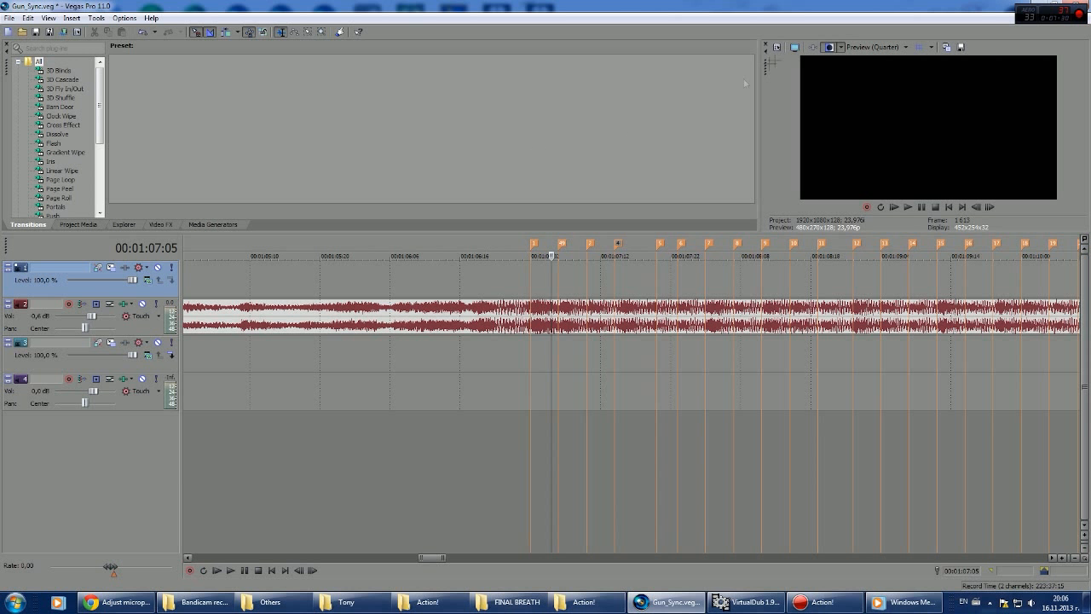
{"action": "left_click", "coordinate": [777, 47]}
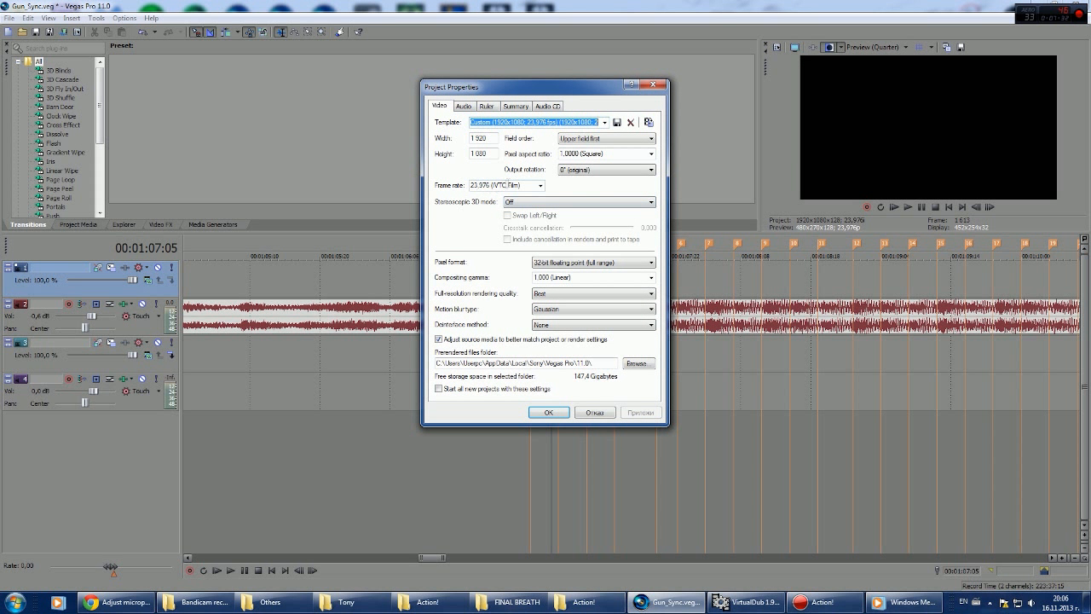
{"action": "left_click", "coordinate": [653, 84]}
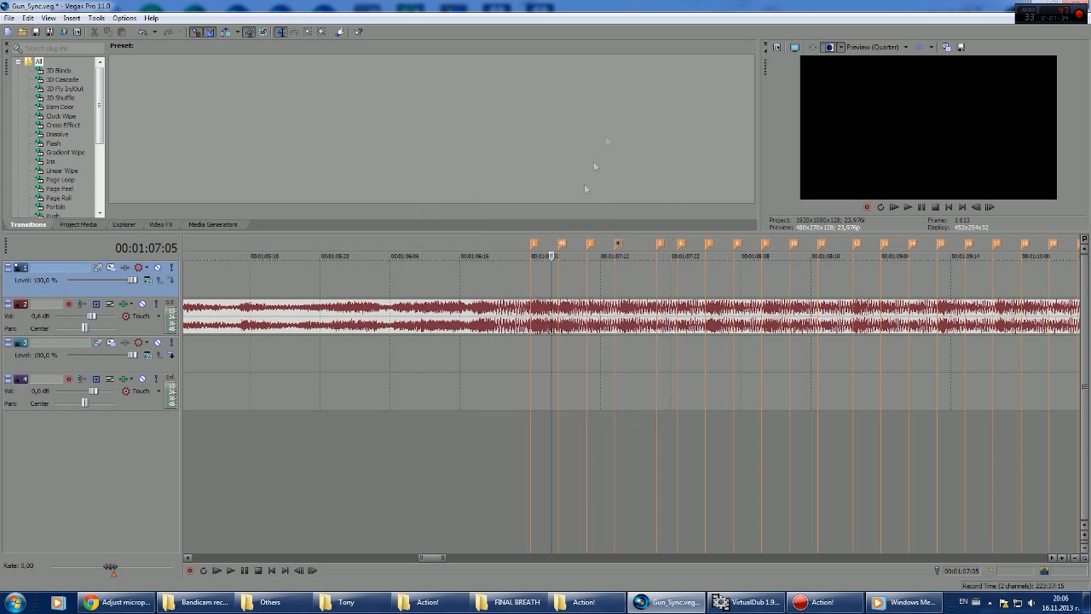
Step: Reposition markers 5 to 9 at four-frame intervals, from about 00:01:07:18 to 00:01:08:10
{"action": "left_click", "coordinate": [613, 277]}
{"action": "mouse_move", "coordinate": [614, 263]}
{"action": "left_mouse_down"}
{"action": "mouse_move", "coordinate": [644, 260]}
{"action": "mouse_move", "coordinate": [645, 244]}
{"action": "mouse_move", "coordinate": [676, 246]}
{"action": "left_mouse_up"}
{"action": "scroll", "coordinate": [711, 255], "scroll_direction": "down", "scroll_amount": 1}
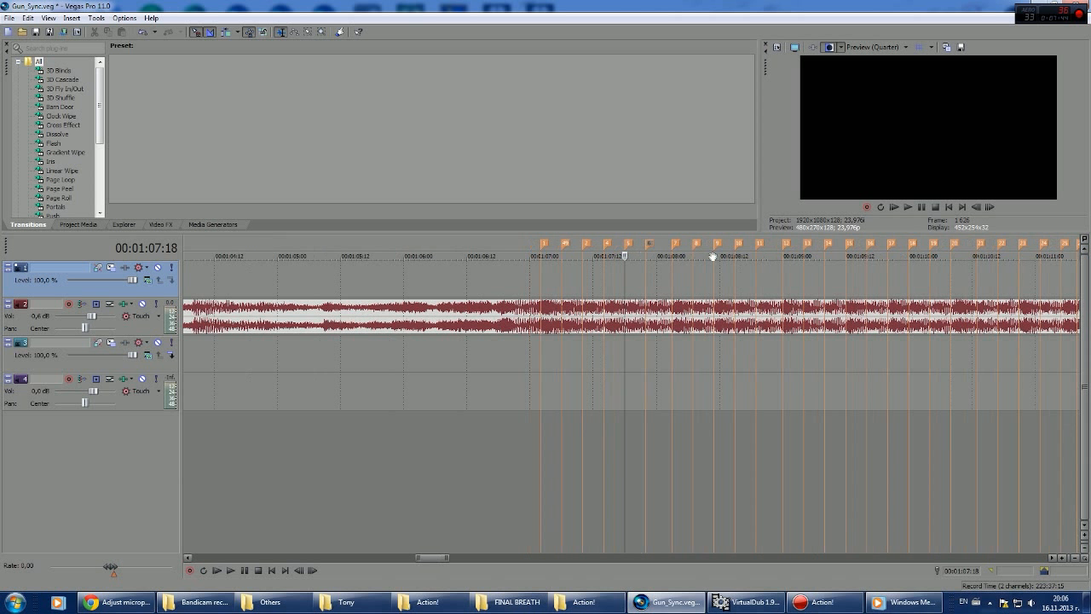
{"action": "scroll", "coordinate": [702, 255], "scroll_direction": "up", "scroll_amount": 1}
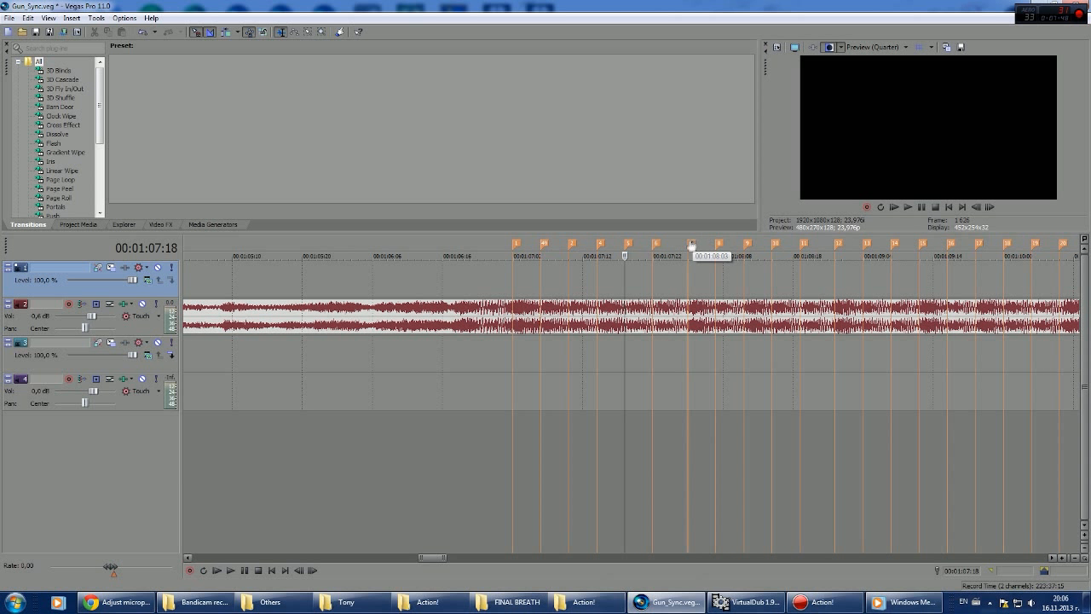
{"action": "left_click", "coordinate": [717, 246]}
{"action": "left_click_drag", "start_coordinate": [716, 247], "coordinate": [741, 247]}
Step: Play the passage from about 00:01:06:22 to check the spacing and move marker 10 to about 00:01:08:14
{"action": "left_click", "coordinate": [485, 282]}
{"action": "left_click", "coordinate": [908, 207]}
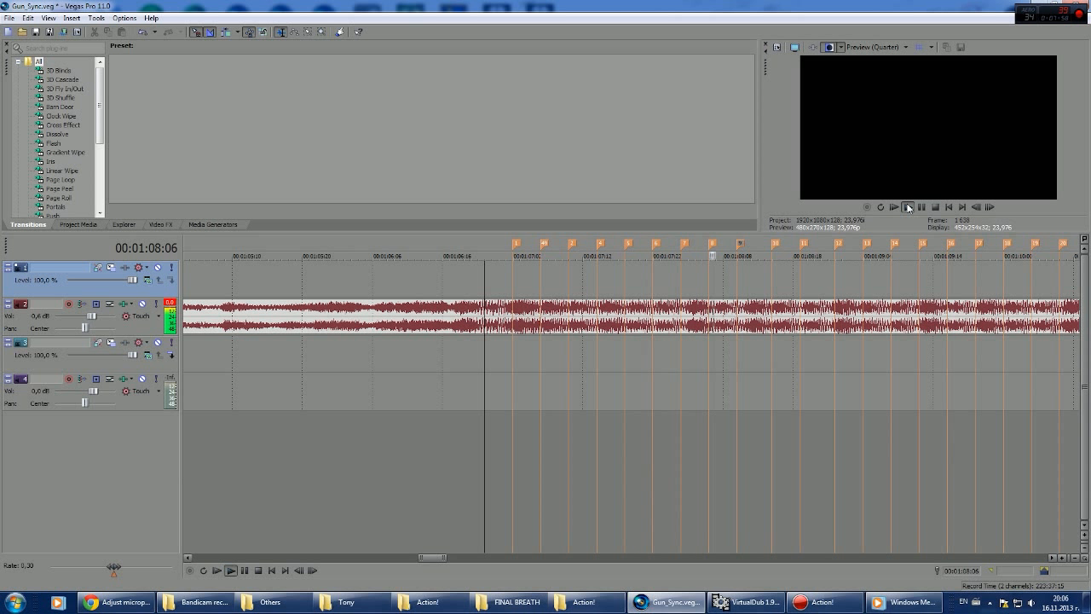
{"action": "left_click", "coordinate": [921, 208]}
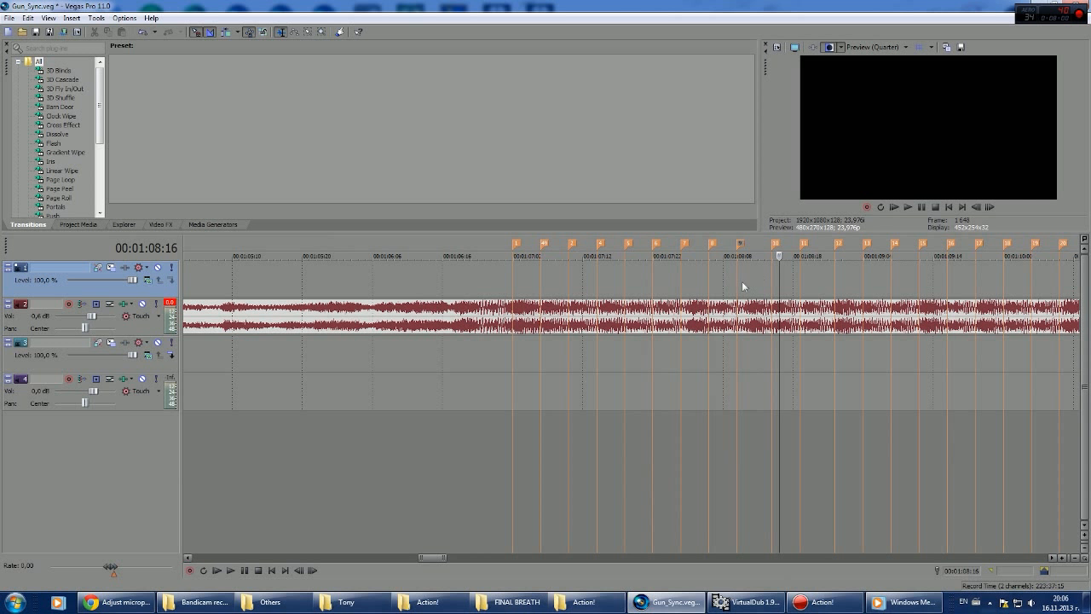
{"action": "left_click_drag", "start_coordinate": [776, 247], "coordinate": [771, 249]}
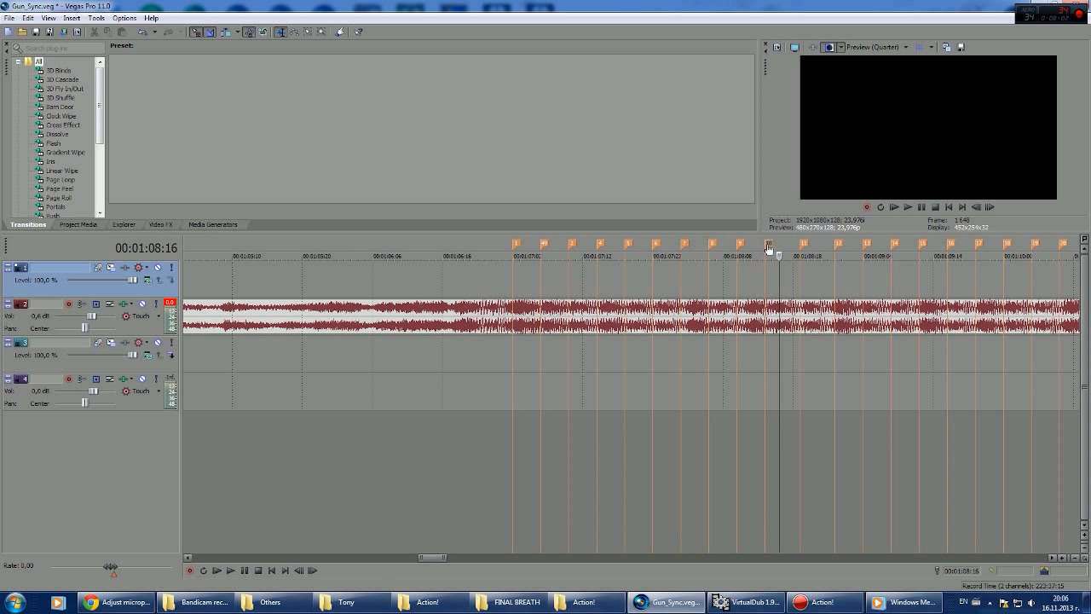
Step: Delete markers 11 to 48 from the timeline, keeping the evenly spaced markers 1 to 10
{"action": "scroll", "coordinate": [855, 269], "scroll_direction": "down", "scroll_amount": 2}
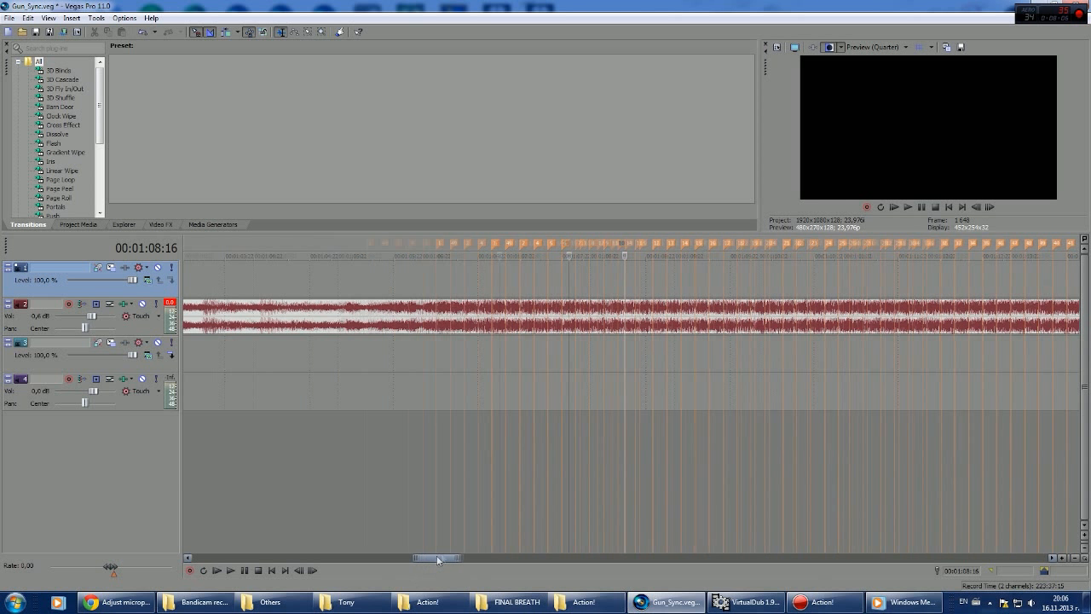
{"action": "left_click_drag", "start_coordinate": [437, 557], "coordinate": [443, 558]}
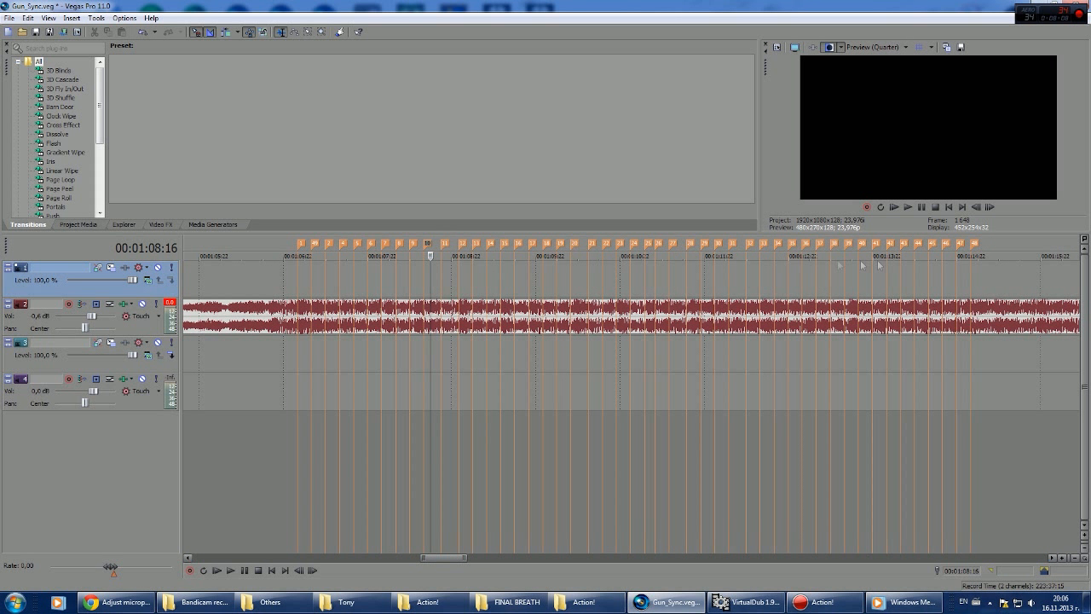
{"action": "left_click", "coordinate": [444, 246]}
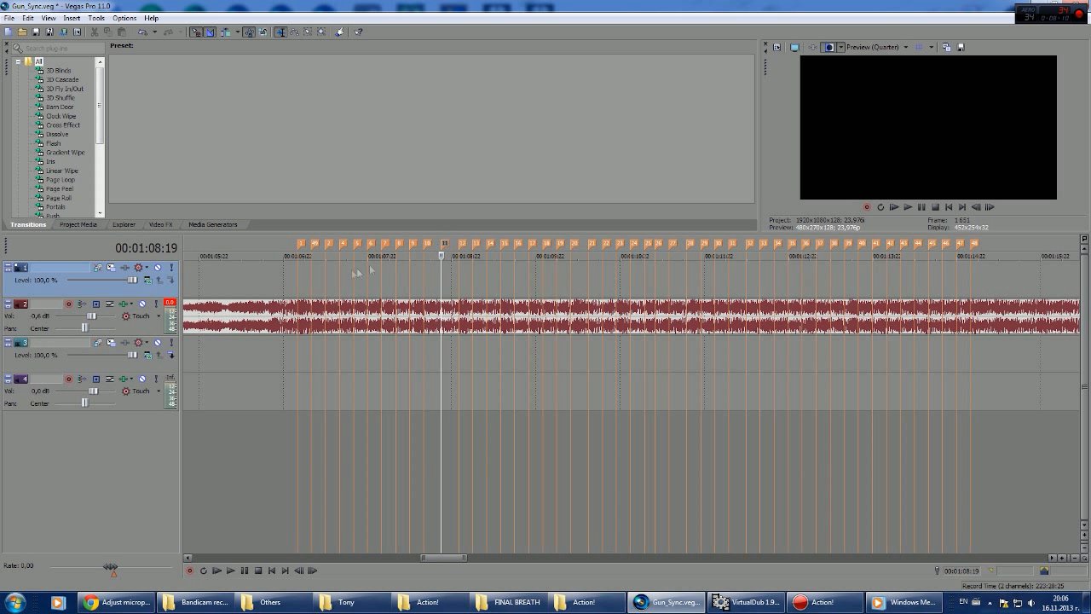
{"action": "left_click", "coordinate": [975, 245]}
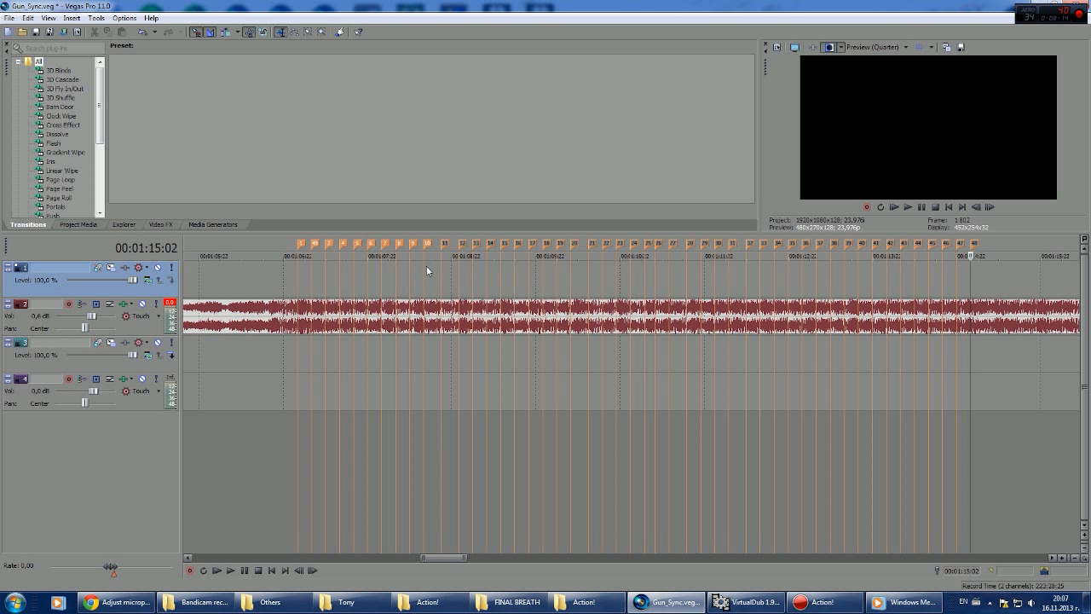
{"action": "right_click", "coordinate": [444, 246]}
{"action": "right_click", "coordinate": [445, 246]}
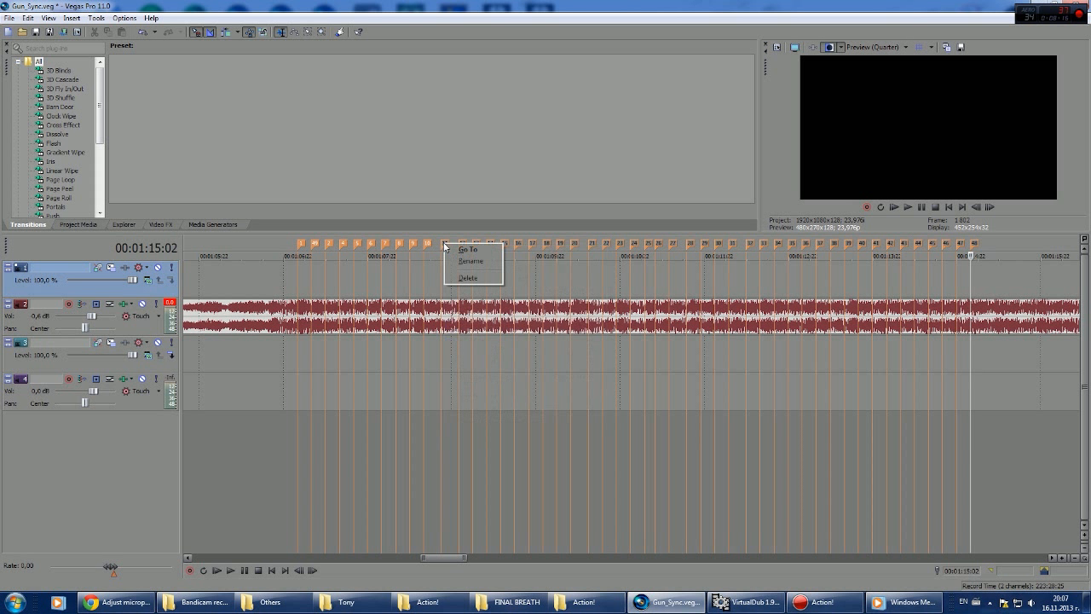
{"action": "left_click", "coordinate": [478, 278]}
{"action": "left_click", "coordinate": [424, 268]}
{"action": "scroll", "coordinate": [434, 271], "scroll_direction": "up", "scroll_amount": 2}
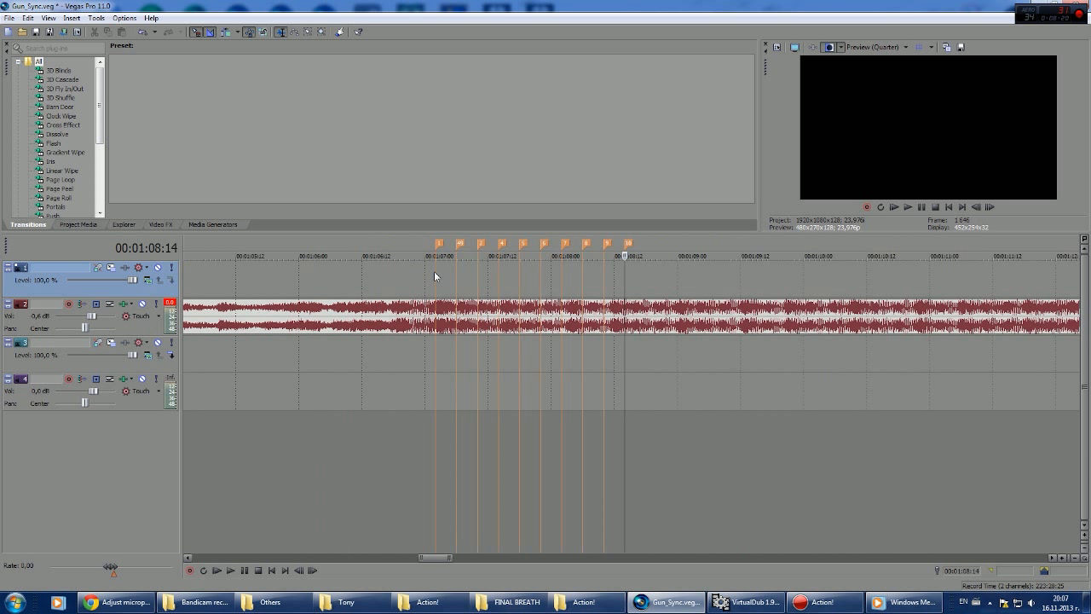
{"action": "left_click", "coordinate": [438, 246]}
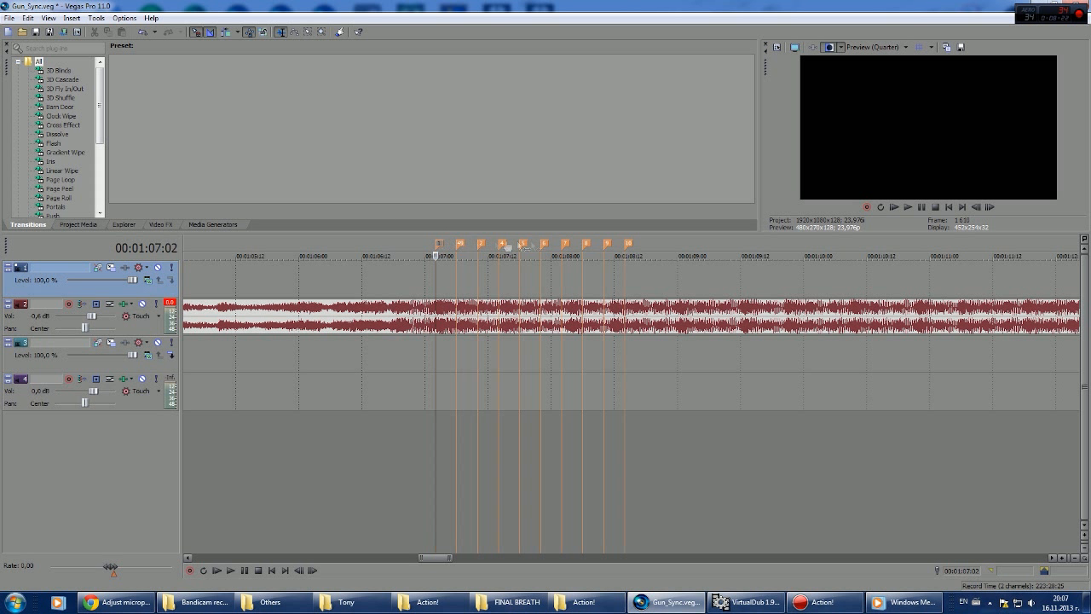
{"action": "left_click", "coordinate": [629, 245]}
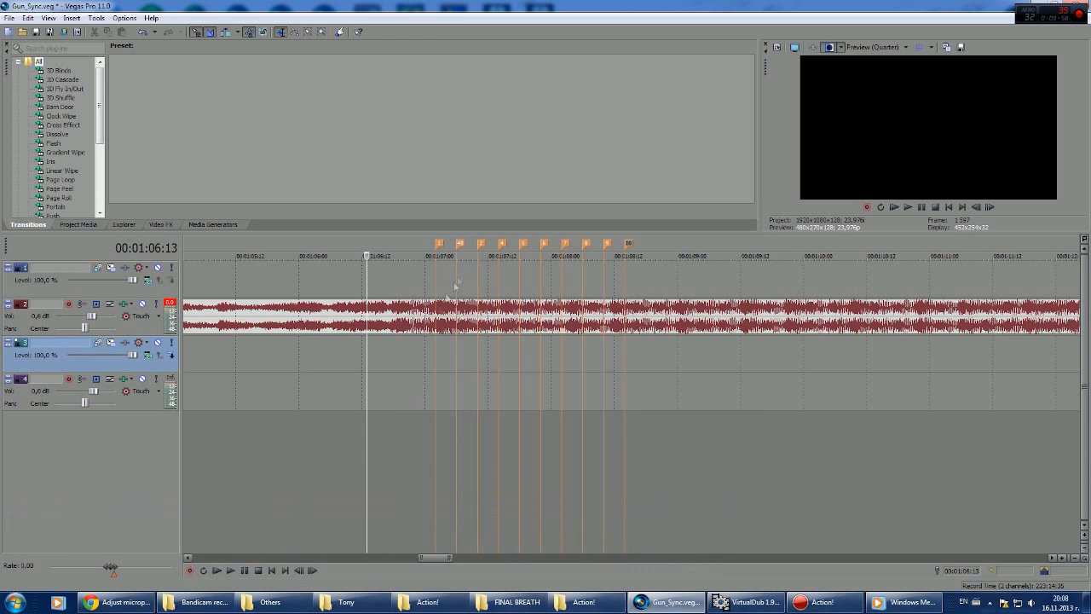
Step: Add the "magnum and striker" clip from the Action! folder to track 3 at about 00:01:08:22, after marker 10
{"action": "mouse_move", "coordinate": [426, 602]}
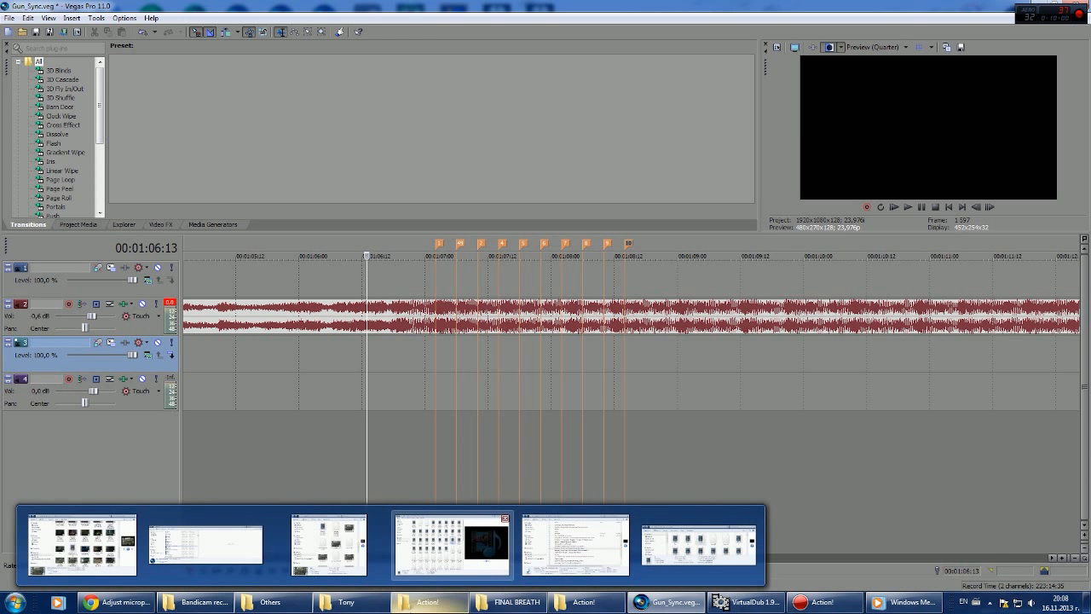
{"action": "left_click", "coordinate": [452, 544]}
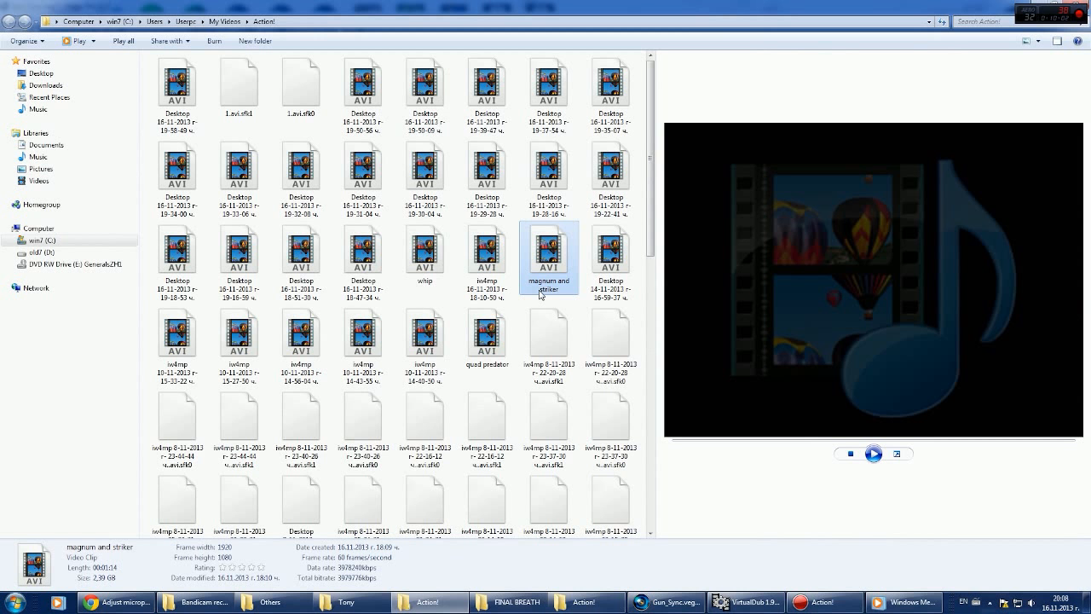
{"action": "left_click_drag", "start_coordinate": [553, 279], "coordinate": [669, 355]}
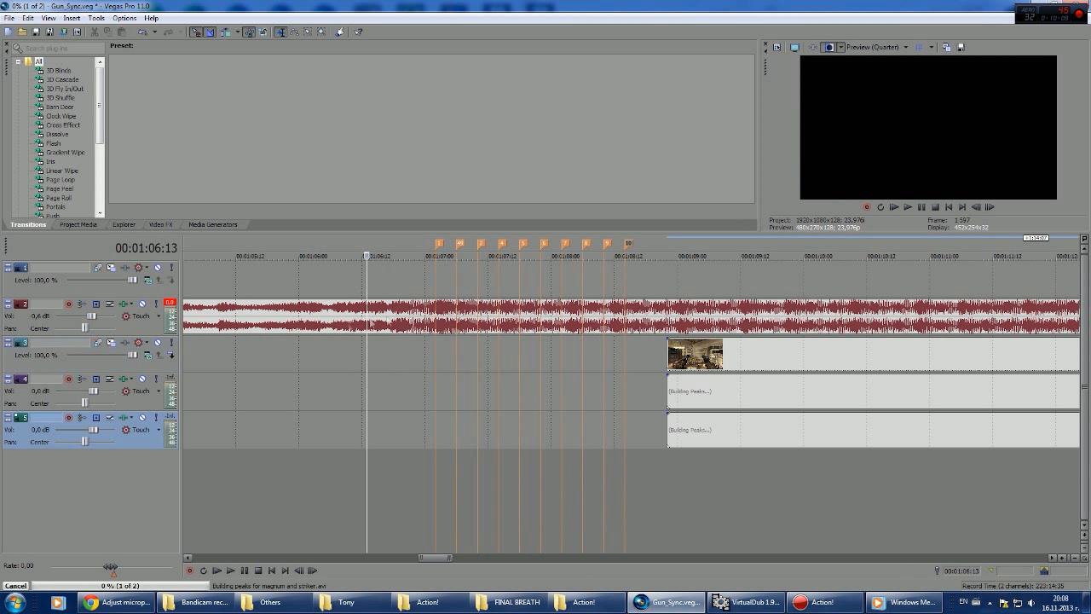
Step: Mute the song on track 2 and briefly solo the clip's audio on track 4
{"action": "left_click", "coordinate": [143, 305]}
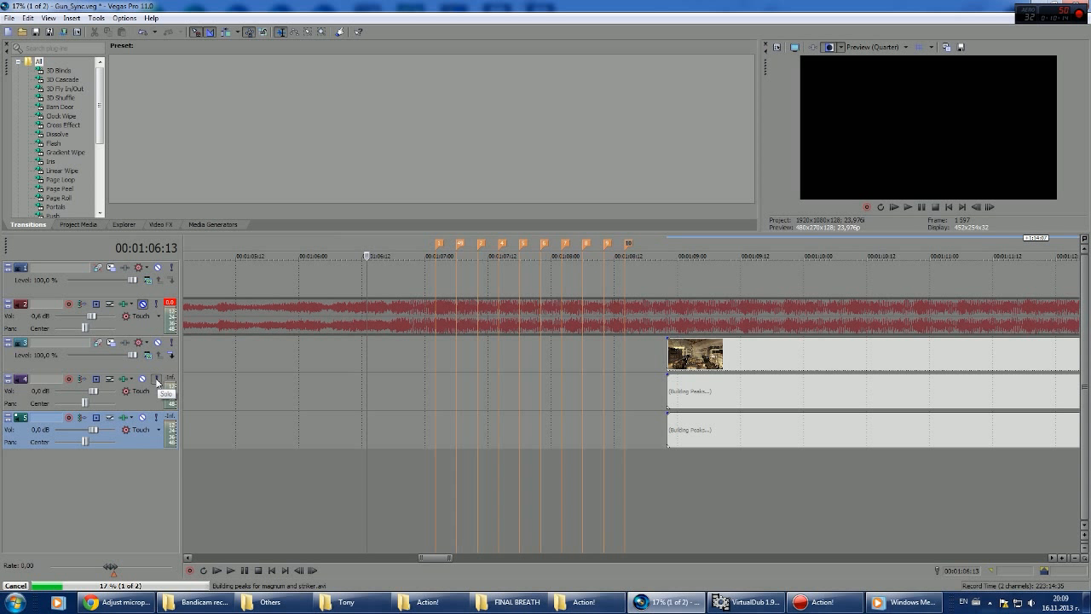
{"action": "left_click", "coordinate": [156, 380]}
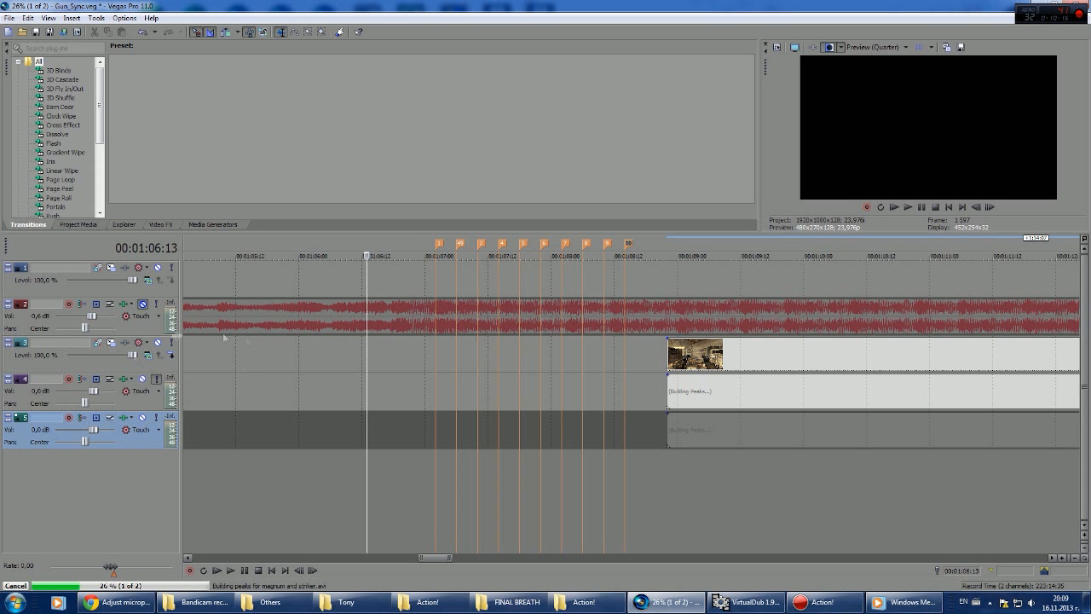
{"action": "left_click", "coordinate": [156, 380]}
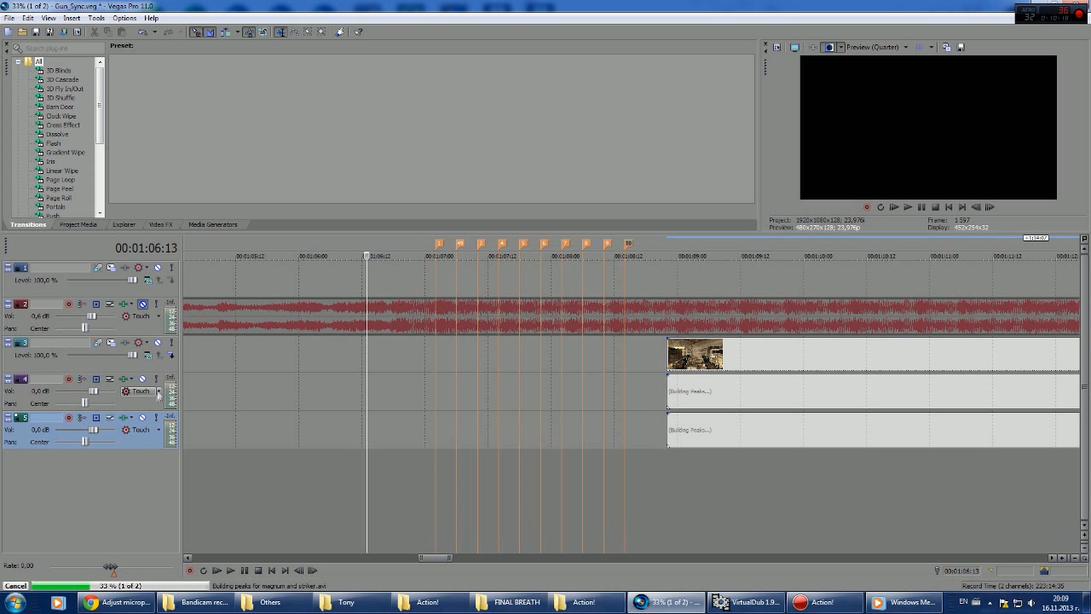
Step: Separate the clip's second audio event on track 5 from its group and split it at about 00:01:09:16 and 00:01:10:12
{"action": "left_click", "coordinate": [762, 438]}
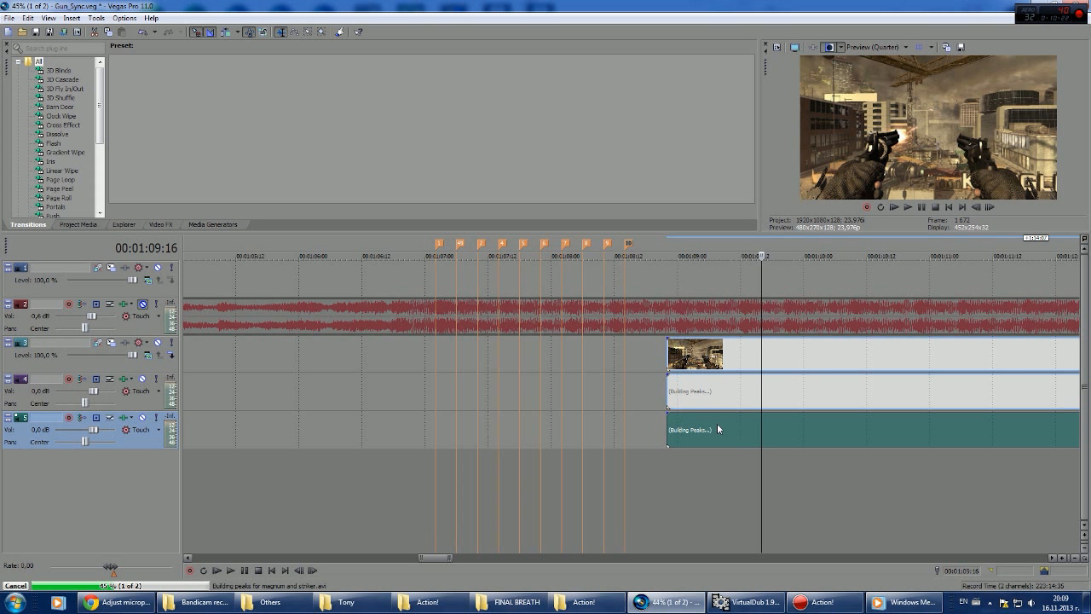
{"action": "left_click", "coordinate": [725, 394]}
{"action": "left_click", "coordinate": [731, 430]}
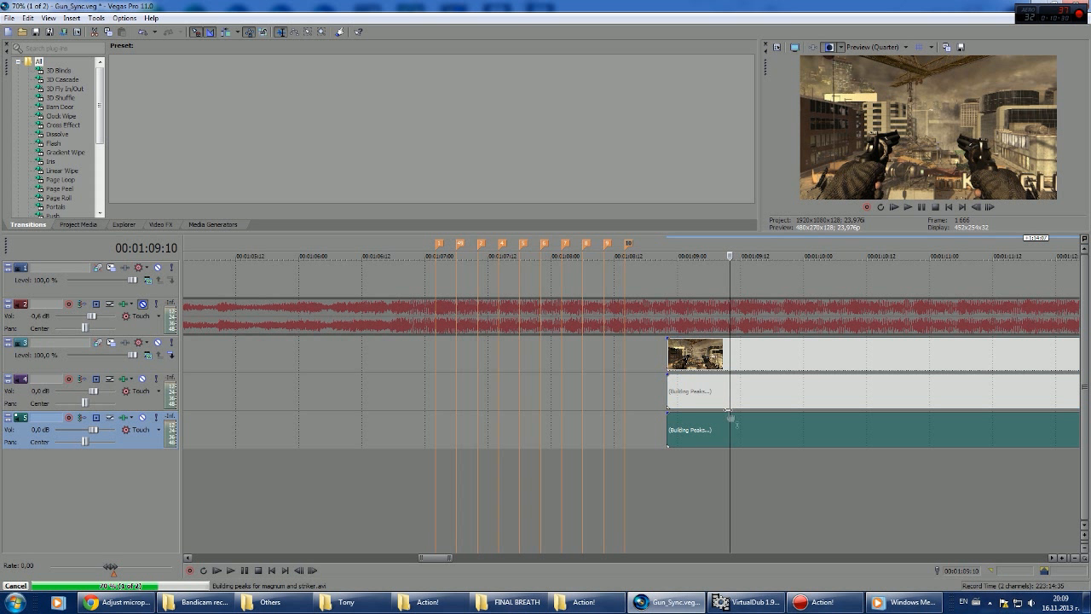
{"action": "left_click", "coordinate": [761, 429]}
{"action": "key", "text": "s"}
{"action": "left_click", "coordinate": [867, 440]}
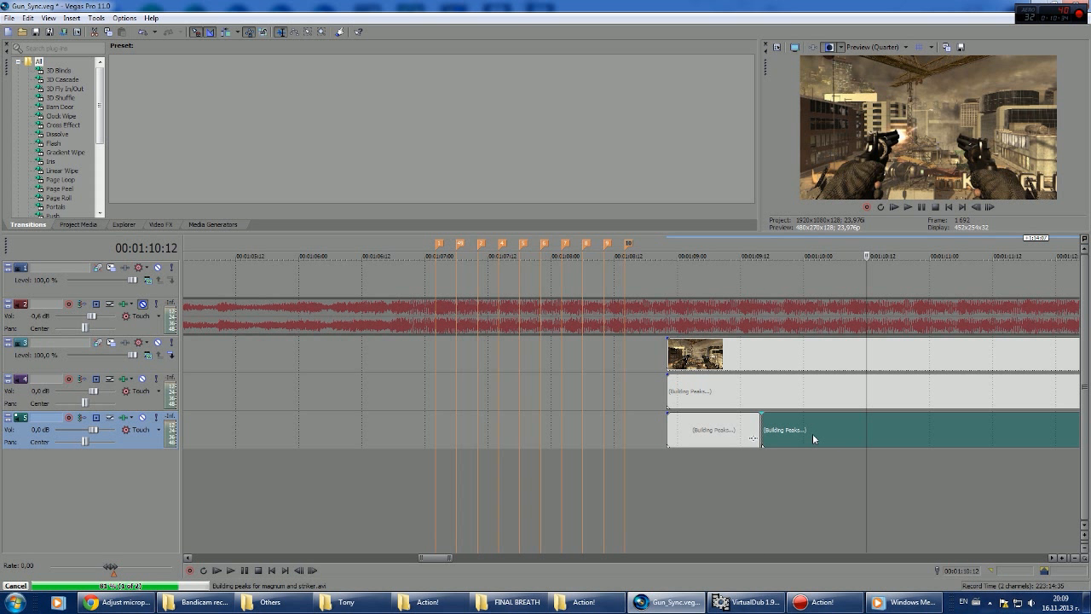
{"action": "key", "text": "s"}
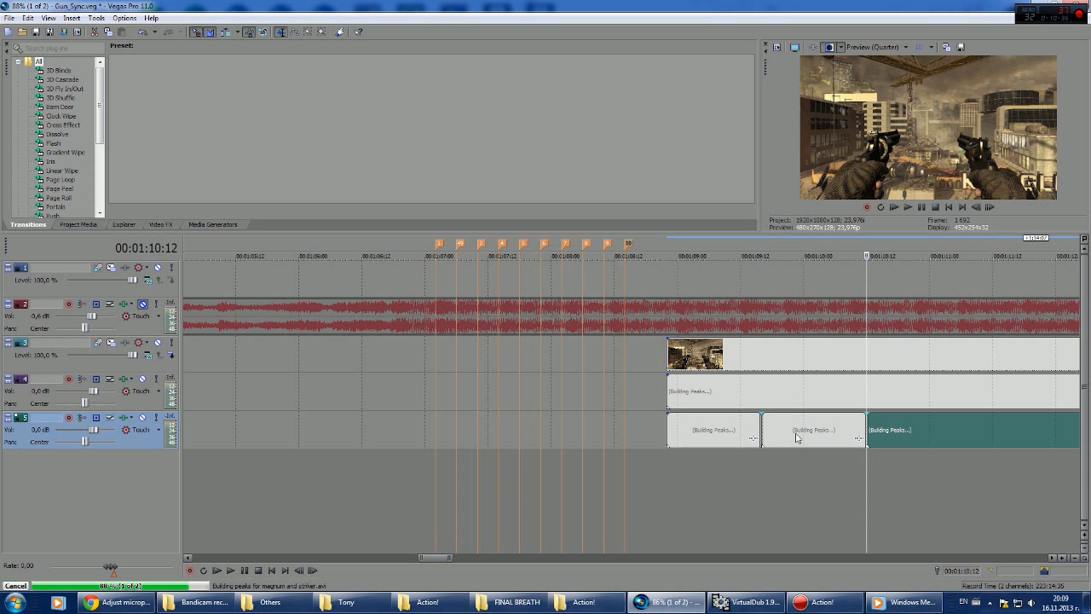
Step: Delete all three pieces of the clip's second audio event on track 5
{"action": "left_click", "coordinate": [722, 443]}
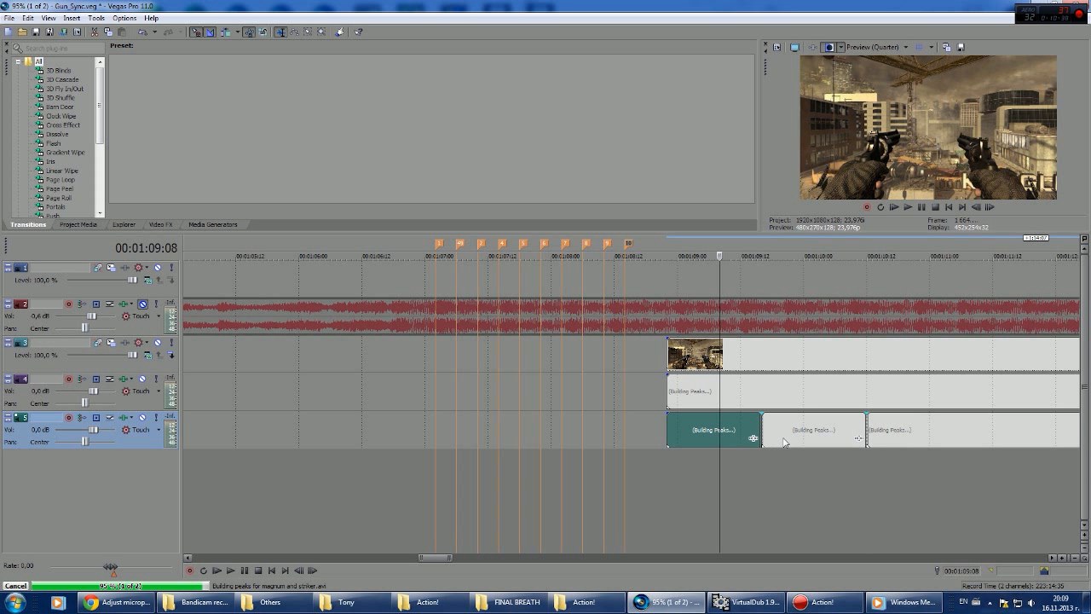
{"action": "key", "text": "Delete"}
{"action": "left_click", "coordinate": [782, 438]}
{"action": "left_click", "coordinate": [909, 438]}
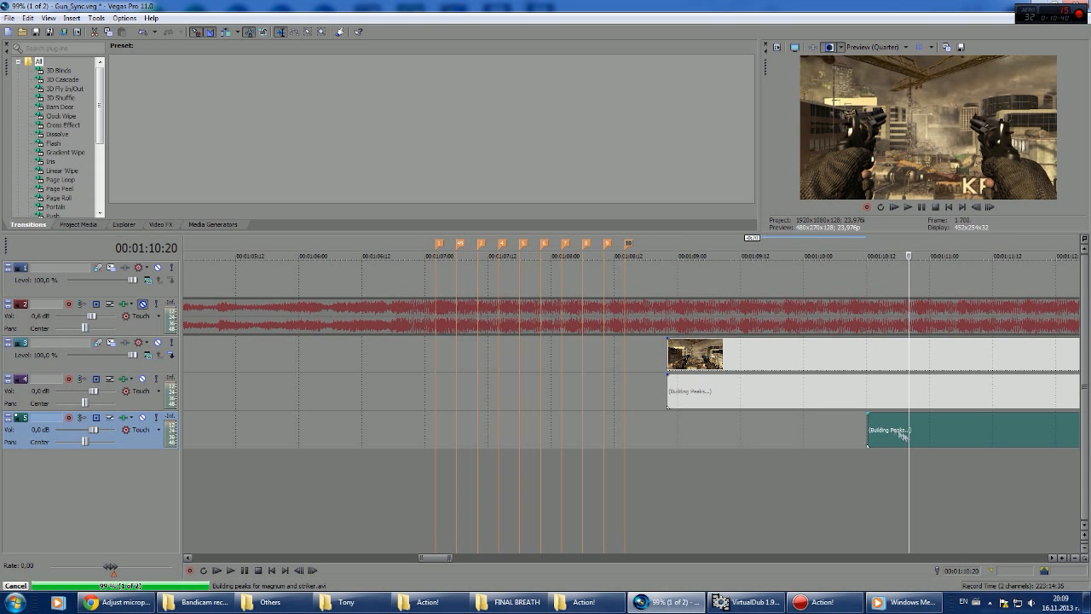
{"action": "key", "text": "Delete"}
Step: Split the gameplay clip at 00:02:17:02, before its last gunshot, and delete the part before the split
{"action": "scroll", "coordinate": [863, 440], "scroll_direction": "down", "scroll_amount": 6}
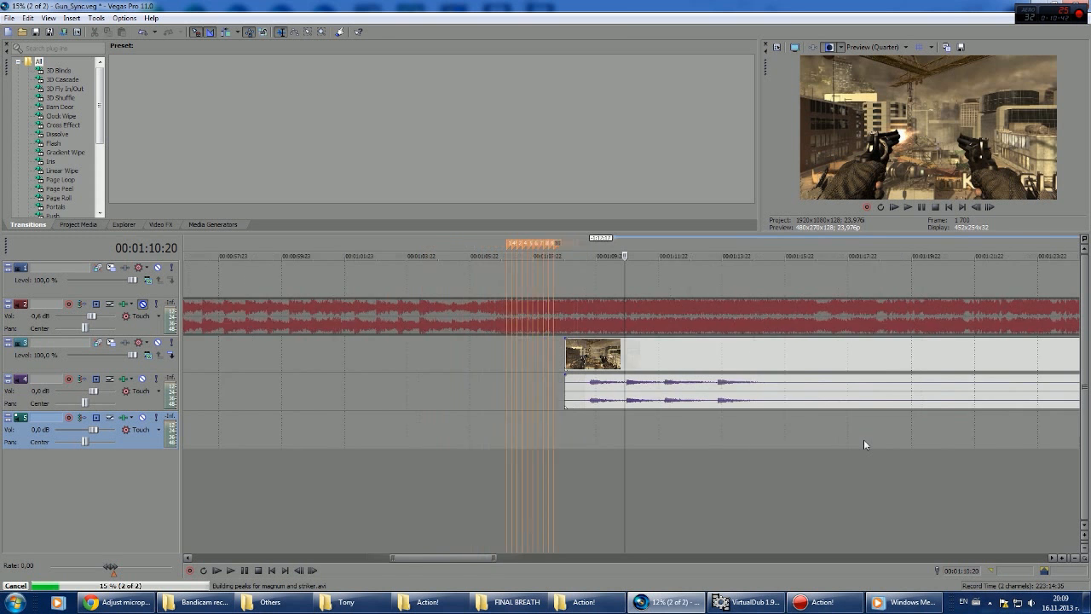
{"action": "left_click_drag", "start_coordinate": [472, 558], "coordinate": [612, 517]}
{"action": "scroll", "coordinate": [620, 513], "scroll_direction": "down", "scroll_amount": 5}
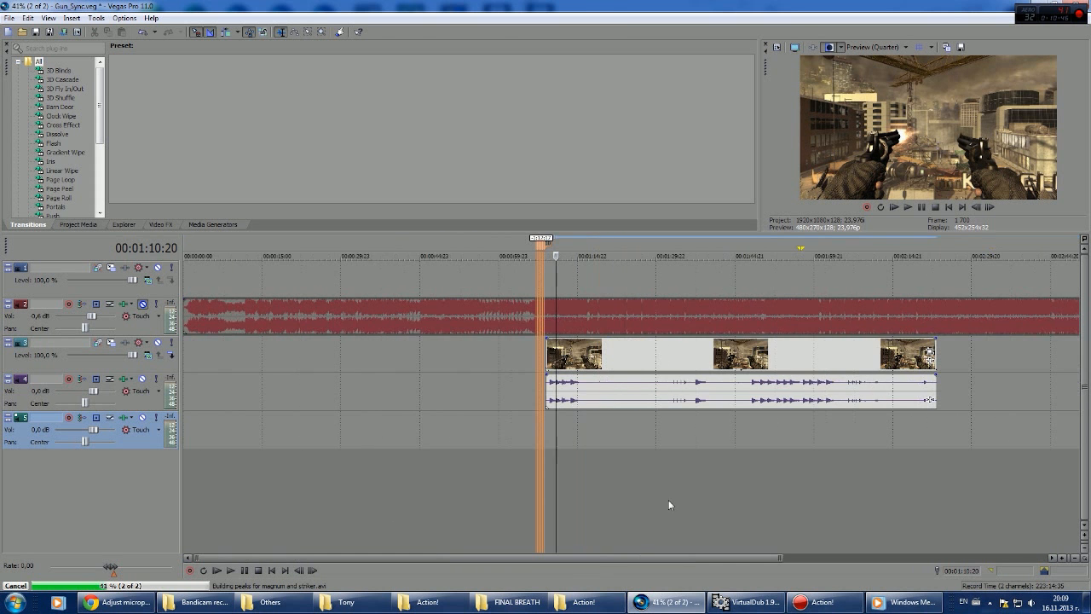
{"action": "left_click", "coordinate": [926, 386]}
{"action": "scroll", "coordinate": [923, 384], "scroll_direction": "up", "scroll_amount": 8}
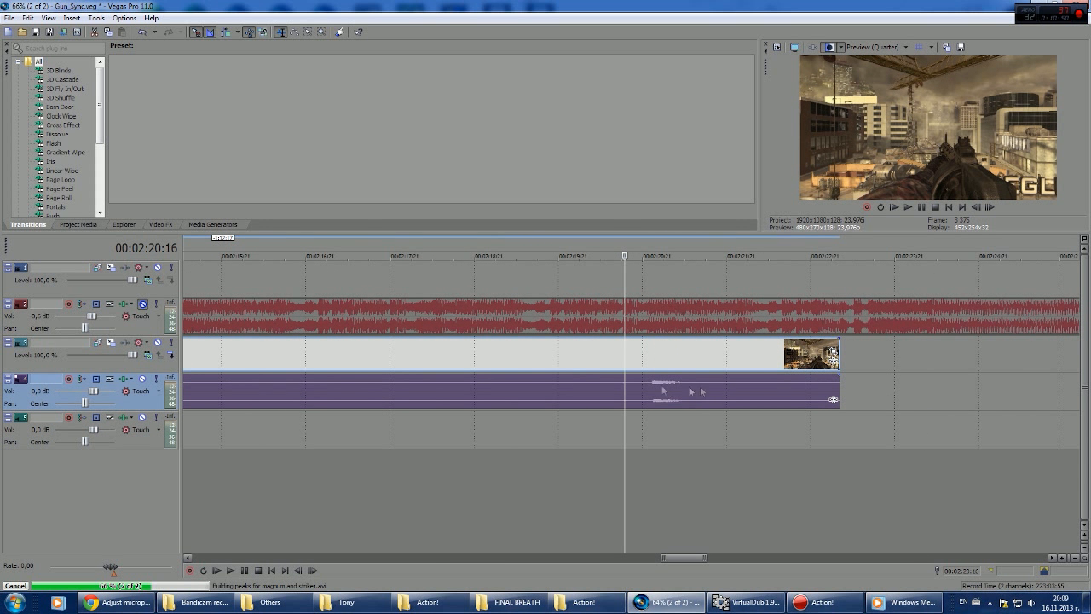
{"action": "left_click", "coordinate": [321, 398]}
{"action": "scroll", "coordinate": [321, 398], "scroll_direction": "down", "scroll_amount": 2}
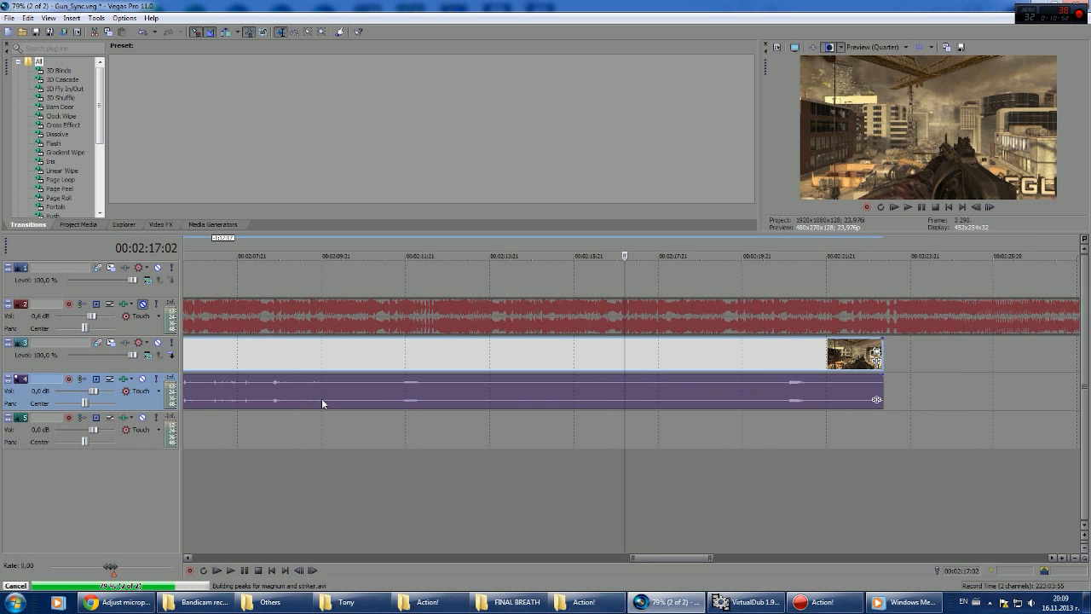
{"action": "key", "text": "s"}
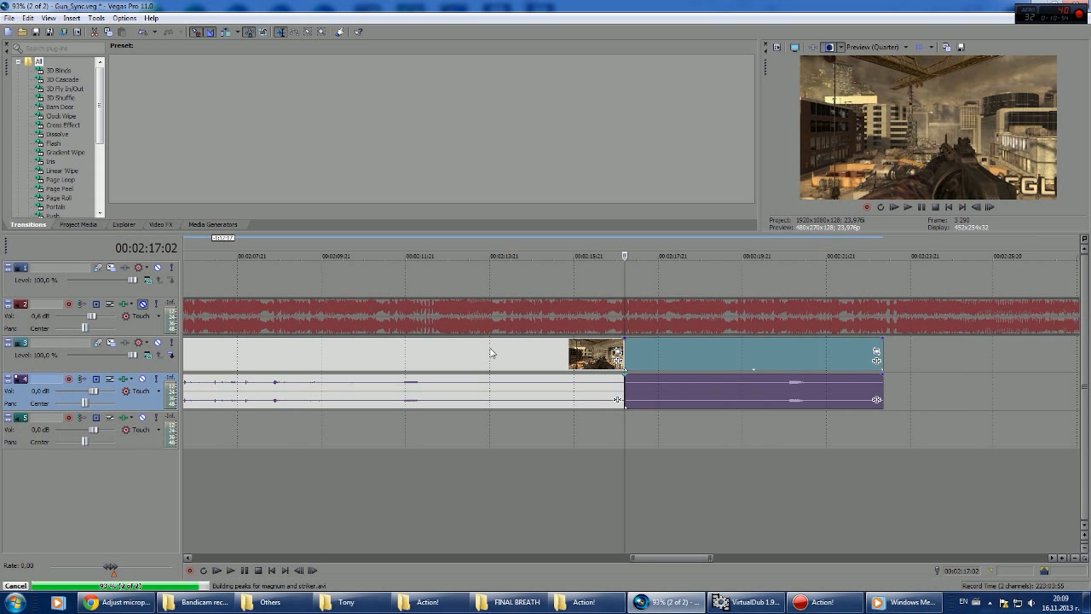
{"action": "left_click", "coordinate": [490, 351]}
{"action": "key", "text": "Delete"}
{"action": "scroll", "coordinate": [444, 373], "scroll_direction": "down", "scroll_amount": 3}
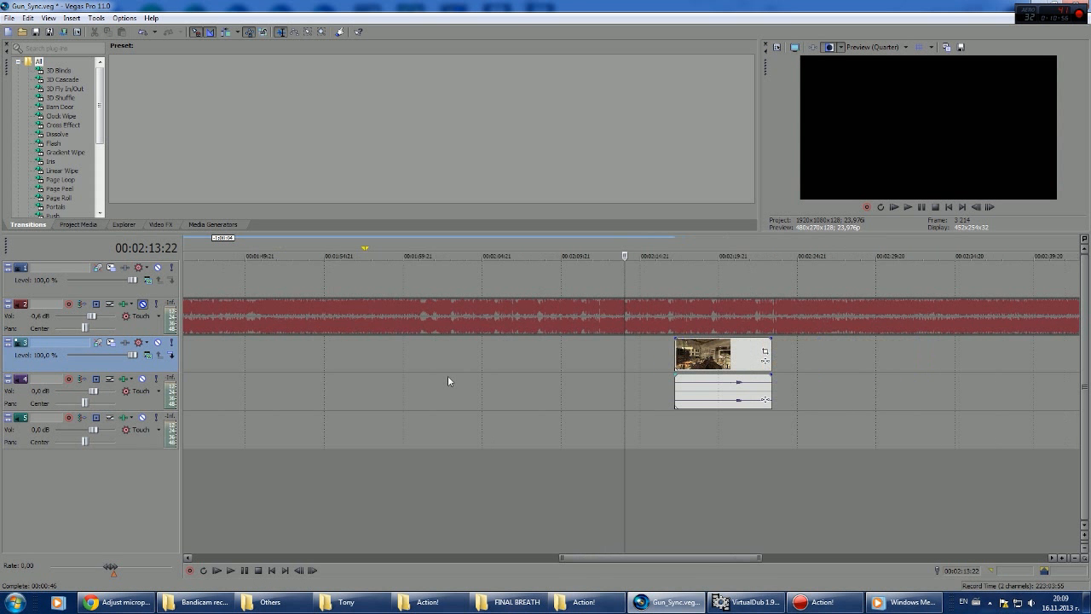
Step: Move the remaining clip back to about 00:01:11:05, after marker 10, and place the cursor at 00:01:07:02
{"action": "left_click_drag", "start_coordinate": [640, 560], "coordinate": [616, 559]}
{"action": "left_click_drag", "start_coordinate": [830, 363], "coordinate": [790, 372]}
{"action": "left_click", "coordinate": [688, 367]}
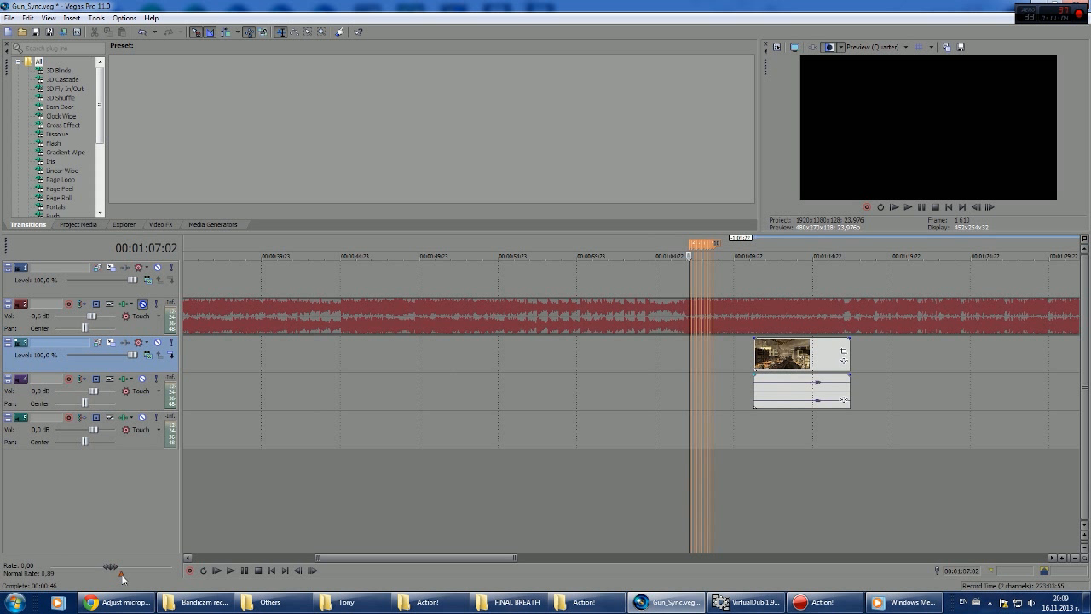
Step: Unmute the song and play the passage from 00:01:05:19 through the first markers at normal rate
{"action": "left_click", "coordinate": [433, 401]}
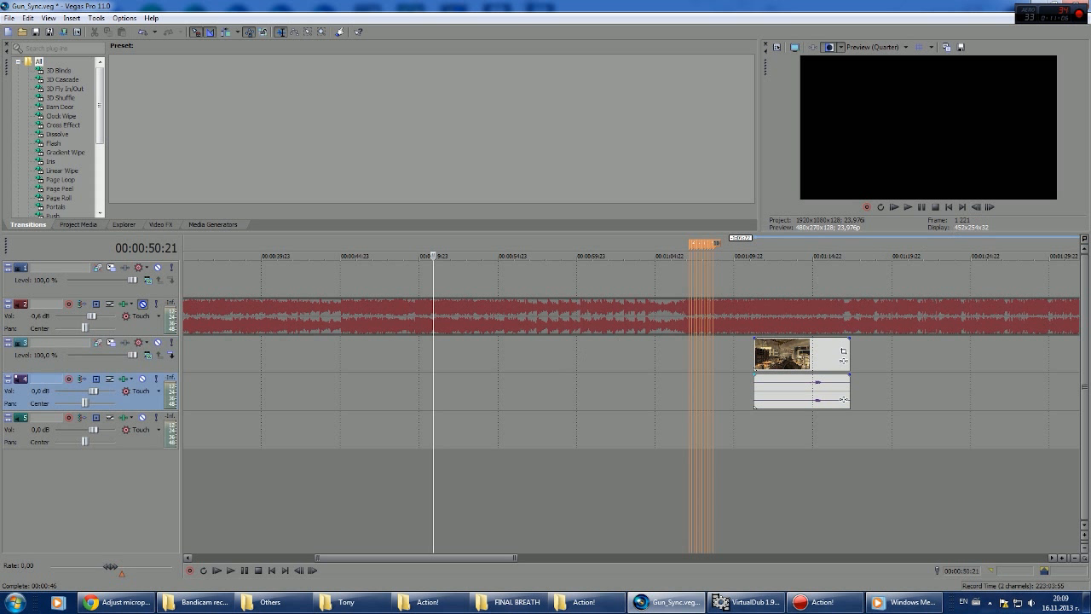
{"action": "left_click", "coordinate": [668, 373]}
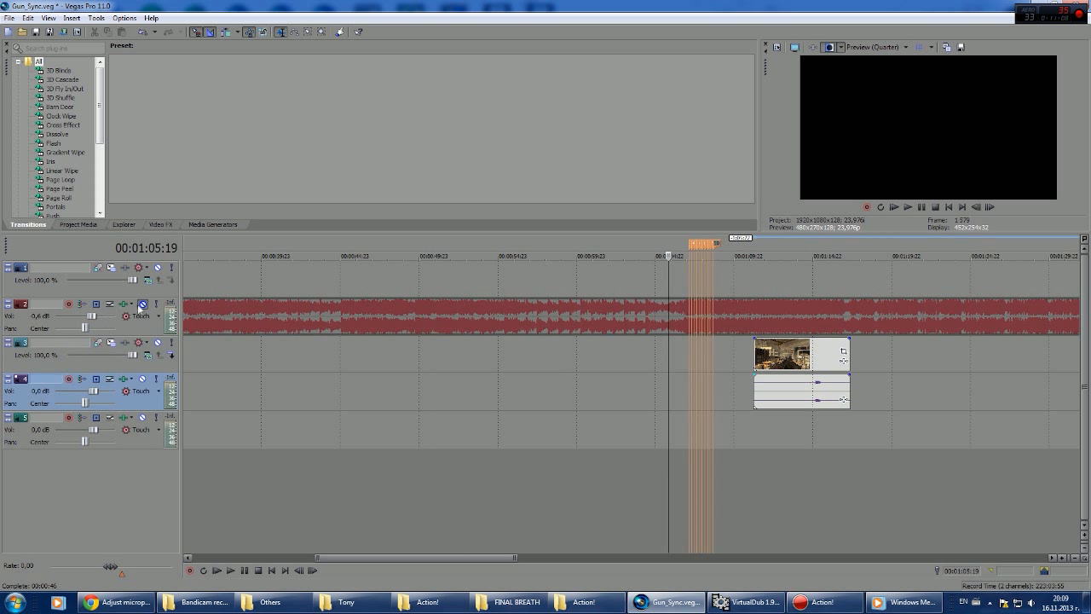
{"action": "left_click", "coordinate": [906, 206]}
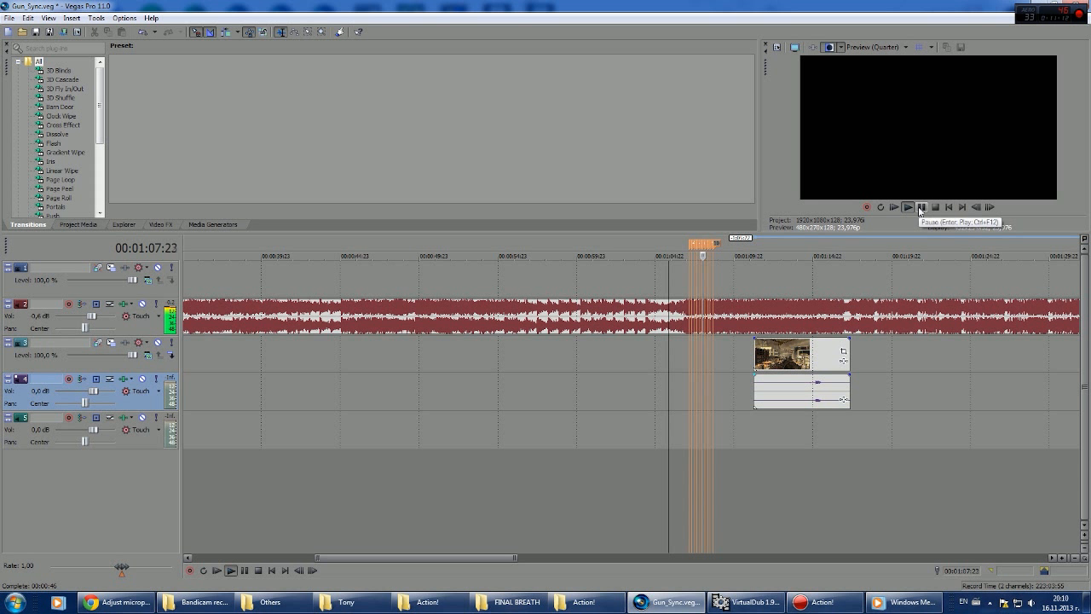
{"action": "left_click", "coordinate": [922, 206]}
Step: Move the gameplay clip so its gunshot starts at marker 1 (00:01:07:02), and mute the song track
{"action": "left_click", "coordinate": [686, 348]}
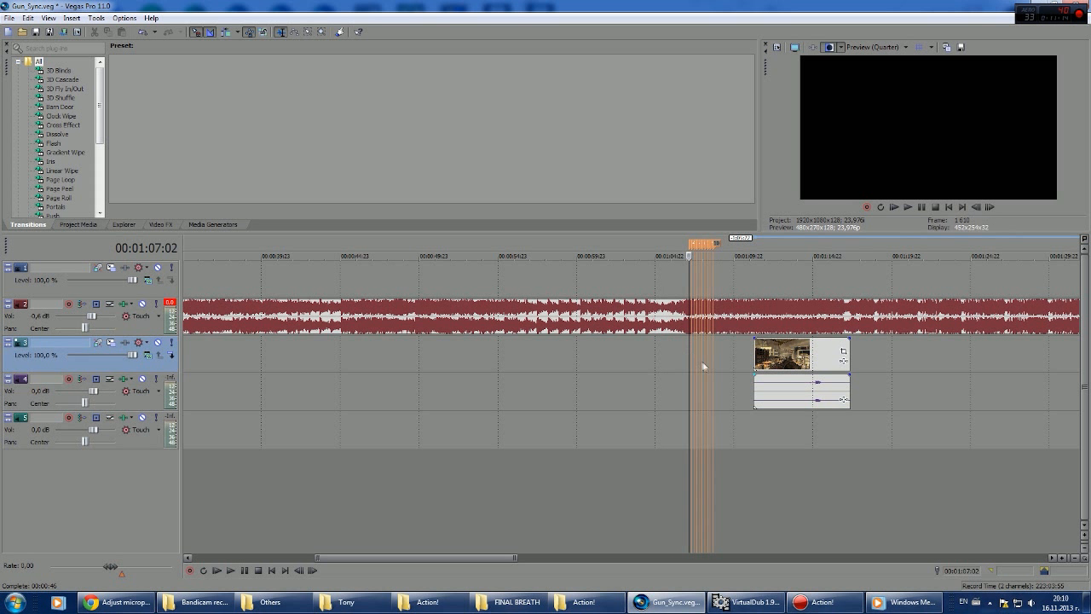
{"action": "scroll", "coordinate": [754, 354], "scroll_direction": "up", "scroll_amount": 3}
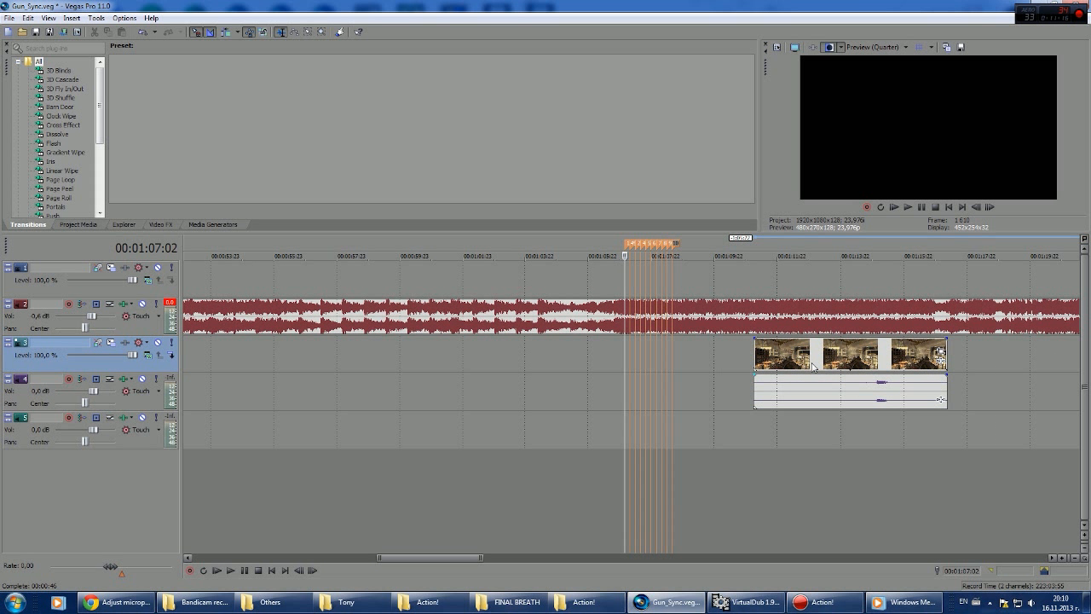
{"action": "scroll", "coordinate": [813, 367], "scroll_direction": "up", "scroll_amount": 1}
{"action": "left_click_drag", "start_coordinate": [814, 367], "coordinate": [487, 350]}
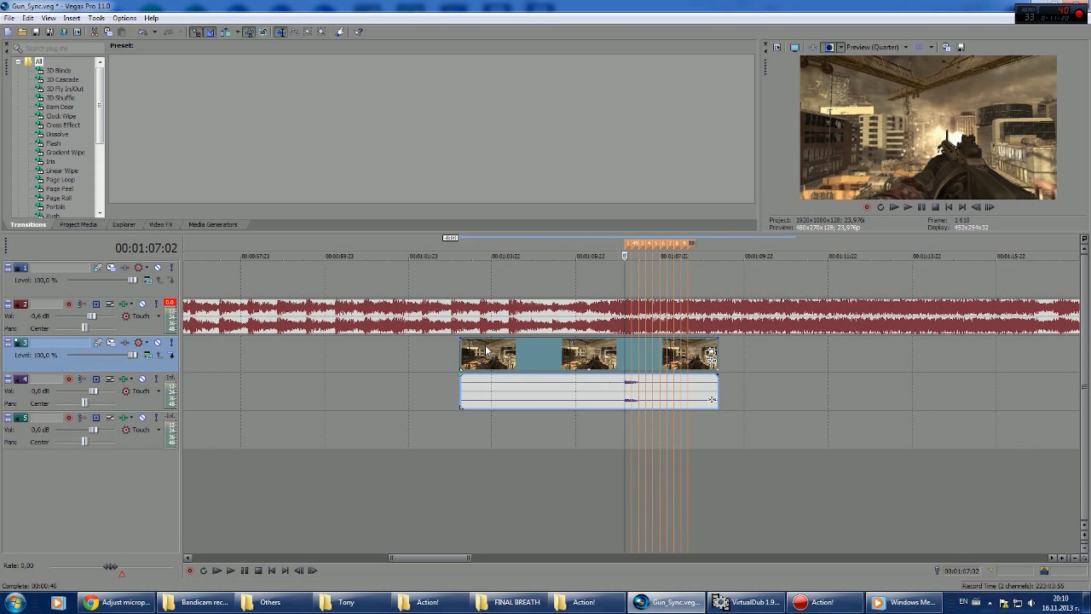
{"action": "scroll", "coordinate": [624, 383], "scroll_direction": "up", "scroll_amount": 4}
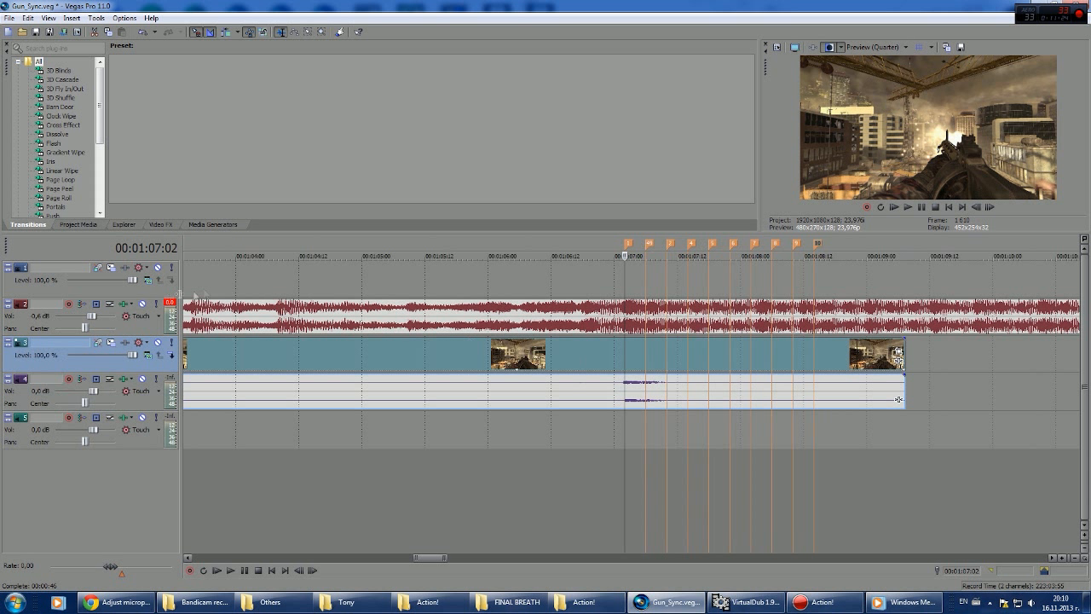
{"action": "left_click", "coordinate": [143, 303]}
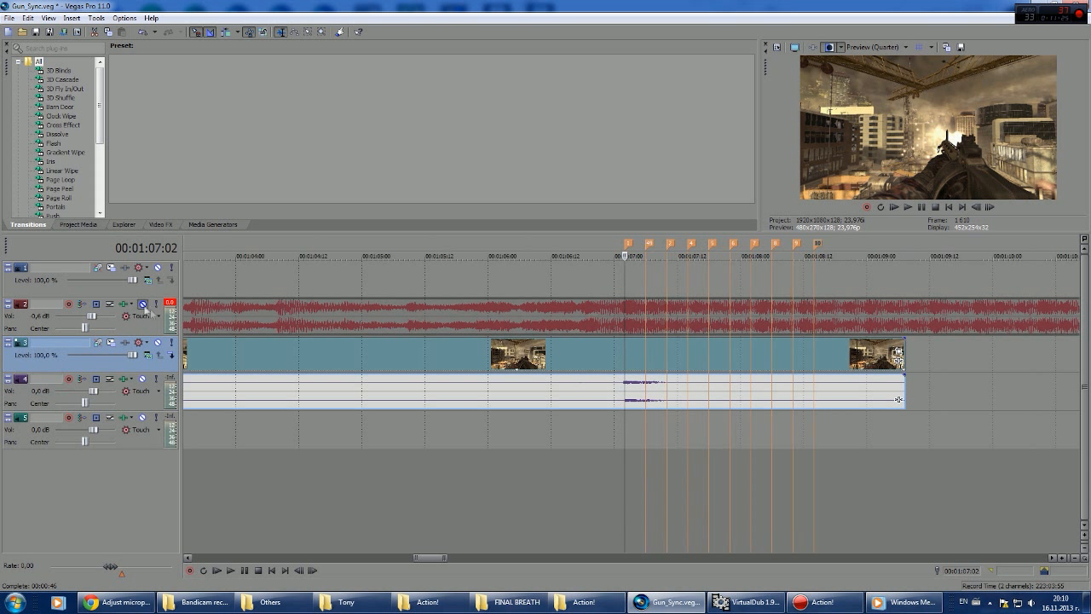
Step: Play the gameplay clip from just before marker 1 up to its gunshot
{"action": "left_click", "coordinate": [580, 359]}
{"action": "left_click", "coordinate": [905, 210]}
{"action": "left_click", "coordinate": [906, 210]}
{"action": "key", "text": "Return"}
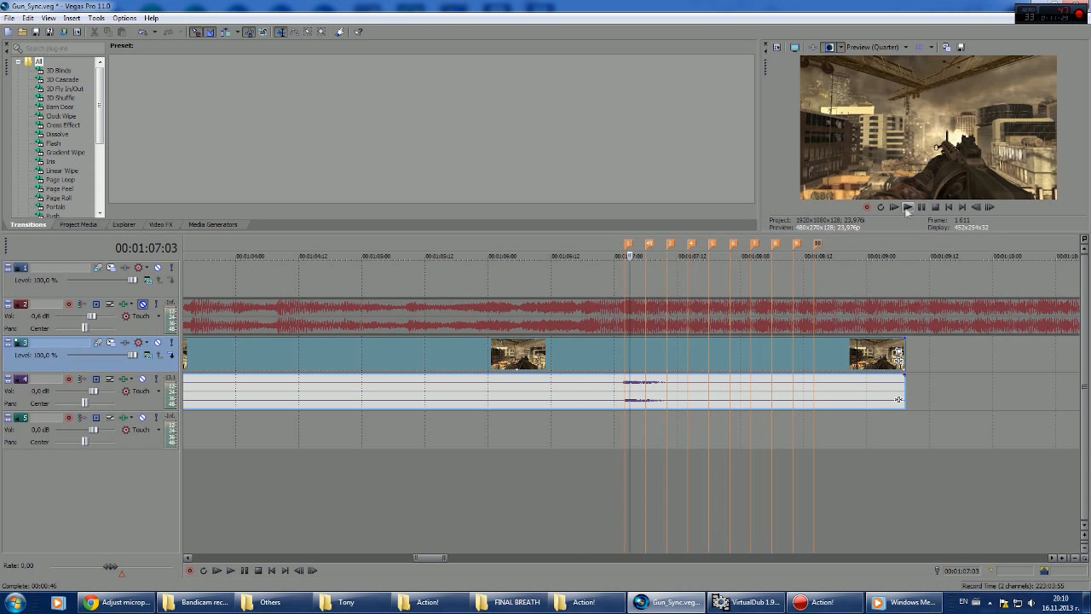
Step: Choose Preview (Quarter) as the preview quality and play the passage from 00:01:06:18 past marker 1
{"action": "left_click", "coordinate": [582, 373]}
{"action": "left_click", "coordinate": [907, 48]}
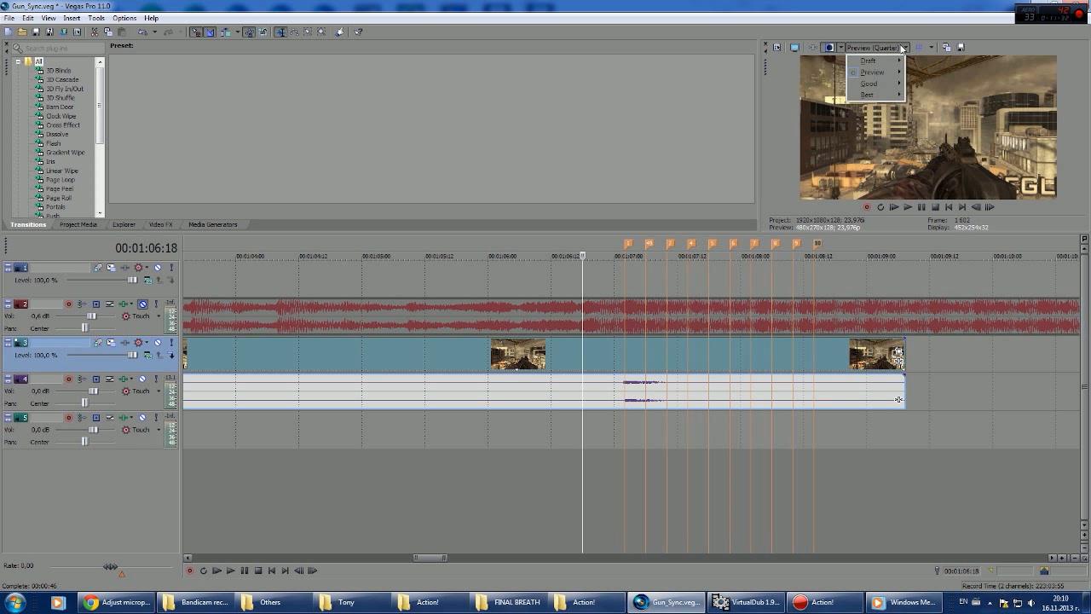
{"action": "mouse_move", "coordinate": [885, 75]}
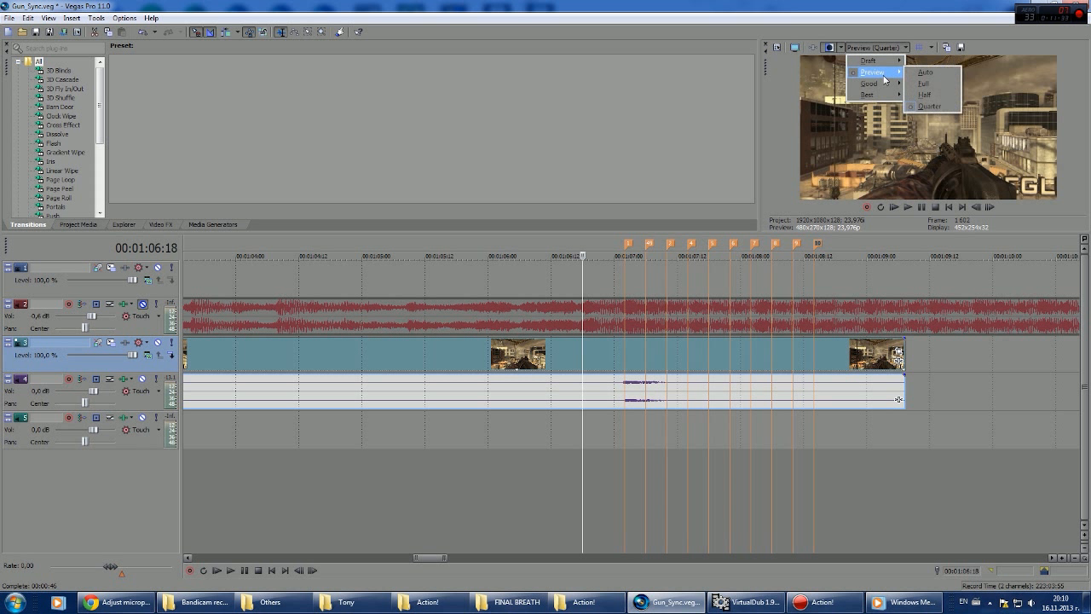
{"action": "left_click", "coordinate": [930, 107]}
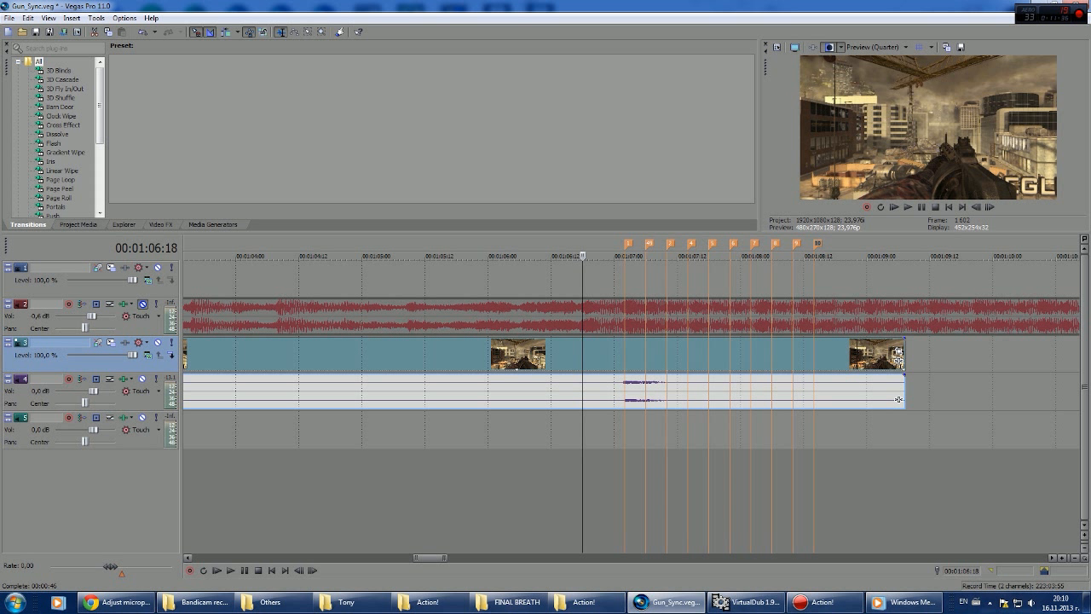
{"action": "left_click", "coordinate": [908, 206]}
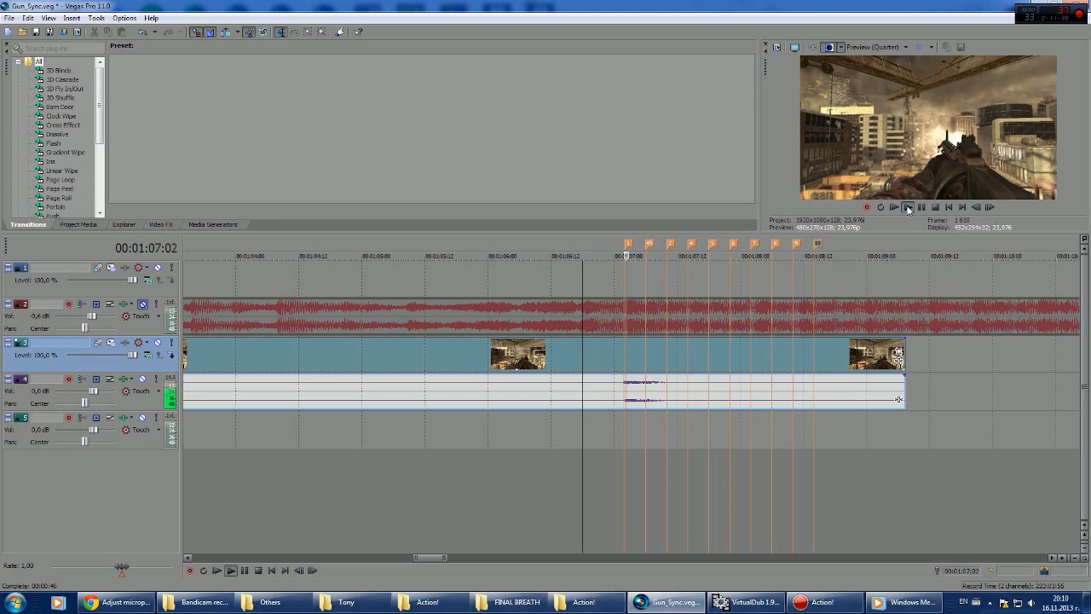
{"action": "left_click", "coordinate": [921, 207]}
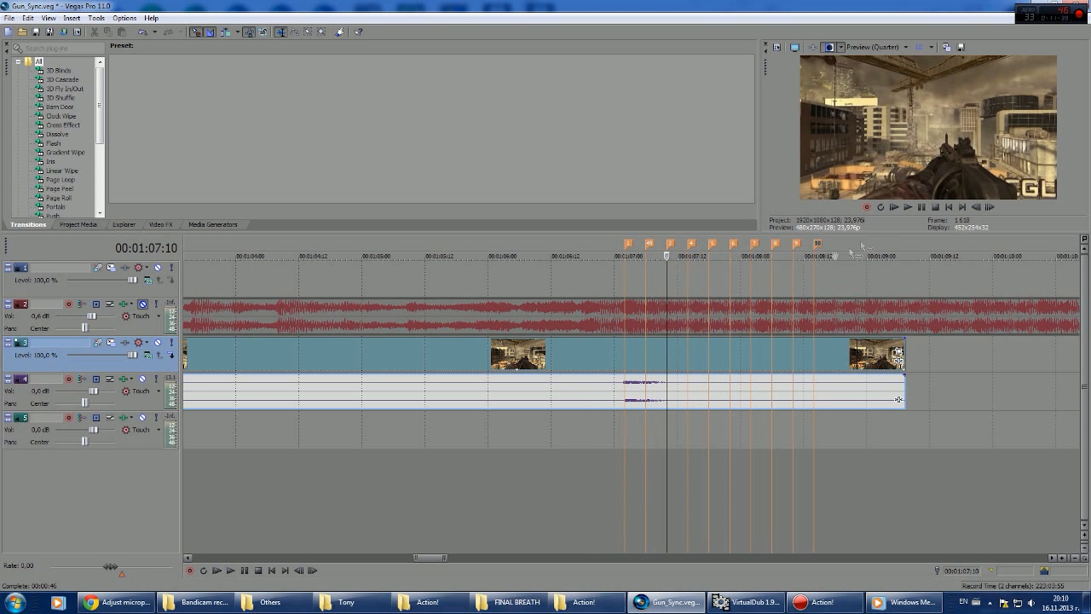
Step: Split the gameplay clip at marker 2 (00:01:07:06) and delete the part after the split
{"action": "left_click", "coordinate": [625, 394]}
{"action": "scroll", "coordinate": [624, 388], "scroll_direction": "up", "scroll_amount": 5}
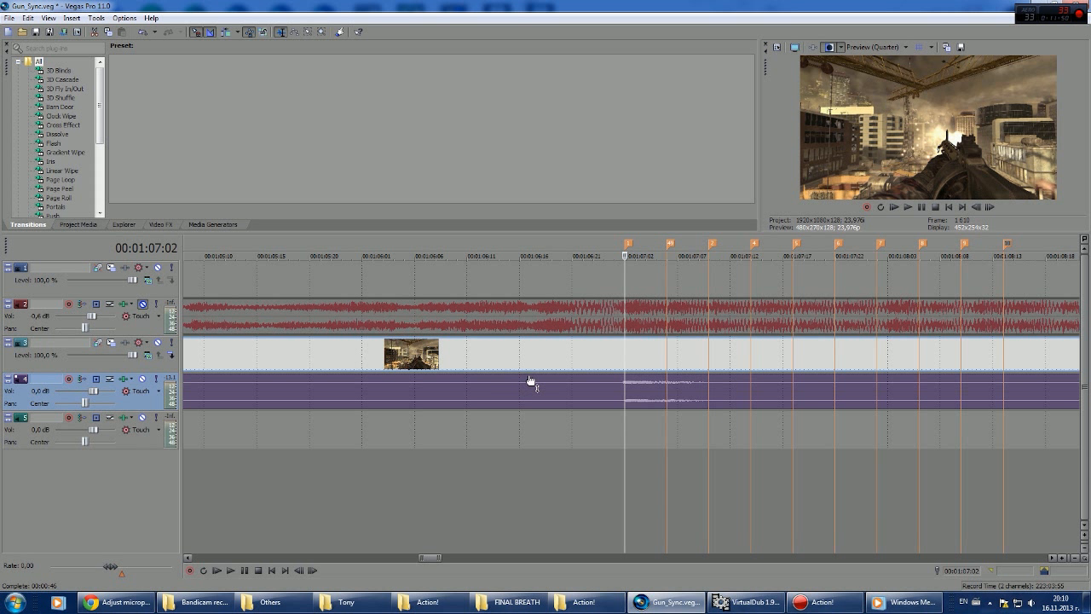
{"action": "scroll", "coordinate": [530, 381], "scroll_direction": "down", "scroll_amount": 1}
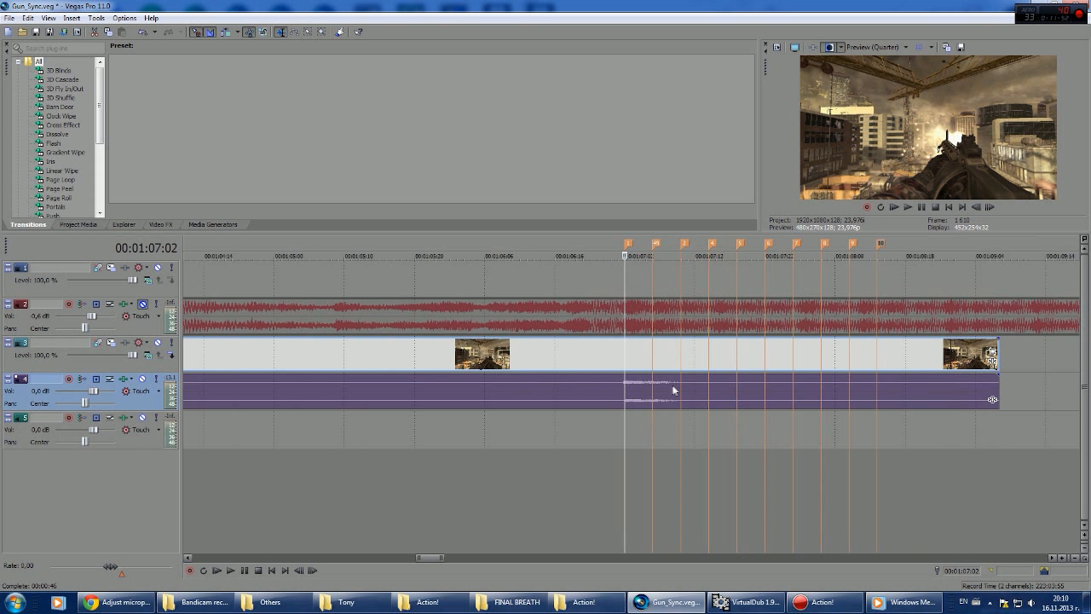
{"action": "left_click", "coordinate": [653, 369]}
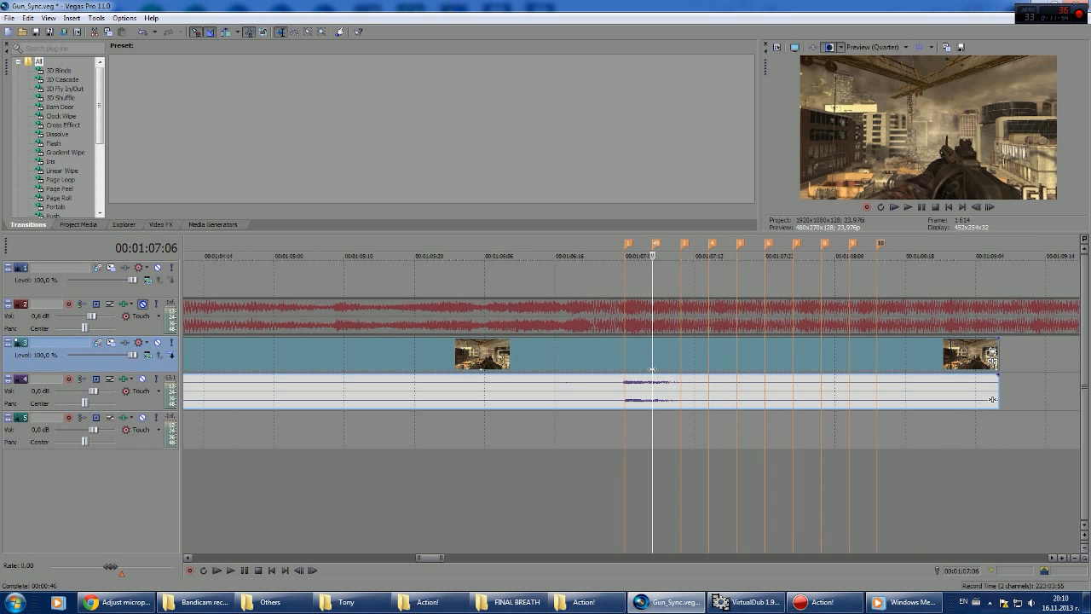
{"action": "key", "text": "s"}
{"action": "left_click", "coordinate": [667, 357]}
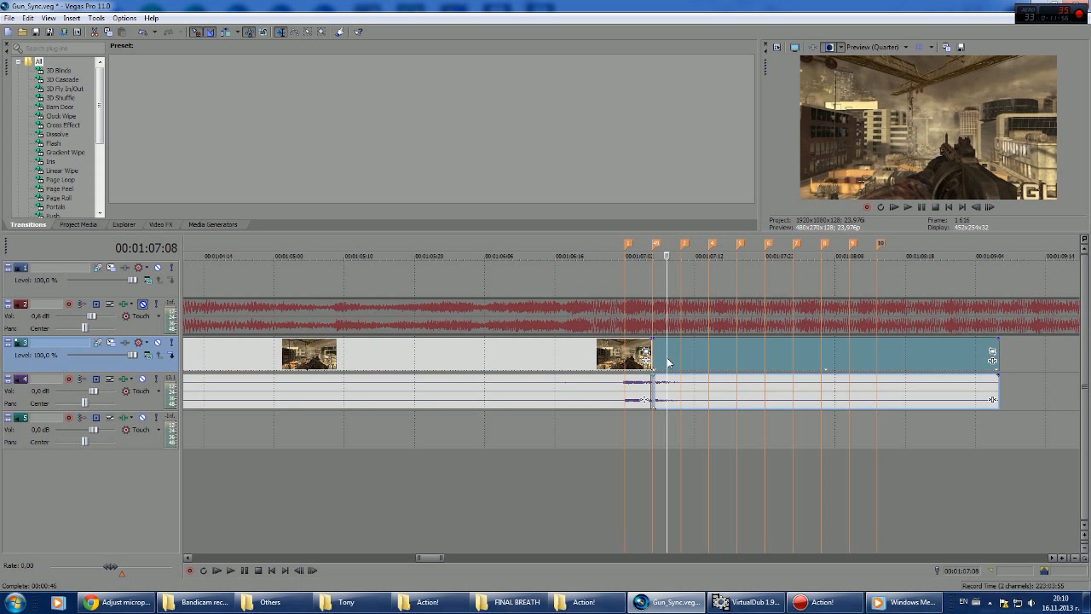
{"action": "key", "text": "Delete"}
{"action": "left_click", "coordinate": [652, 355]}
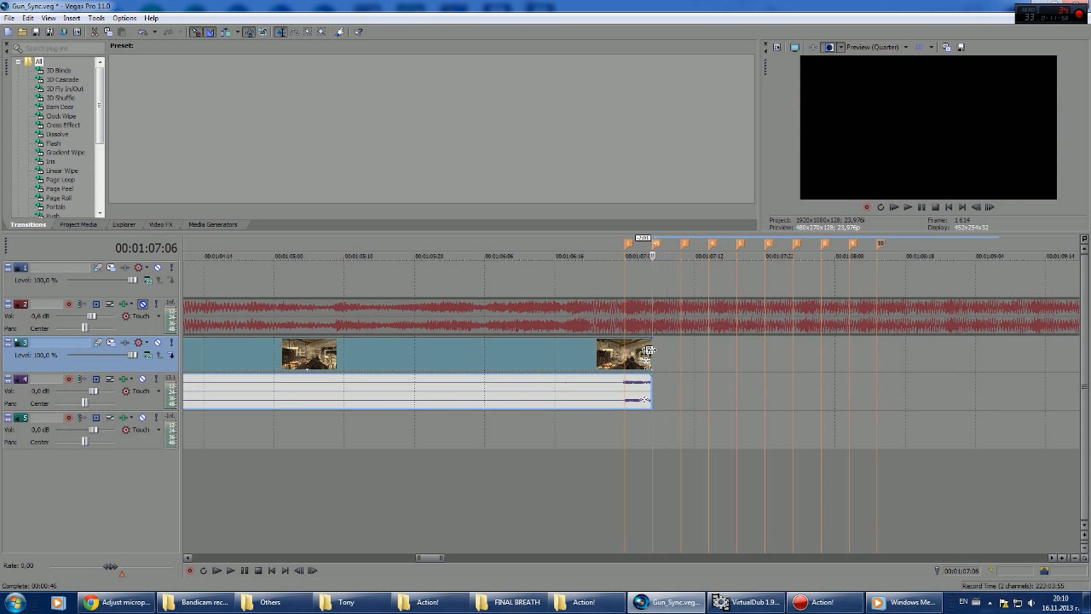
Step: Switch to Windows Explorer, find the fal clip in the Action! folder and add it to the gameplay video track starting at marker 10
{"action": "left_click", "coordinate": [203, 604]}
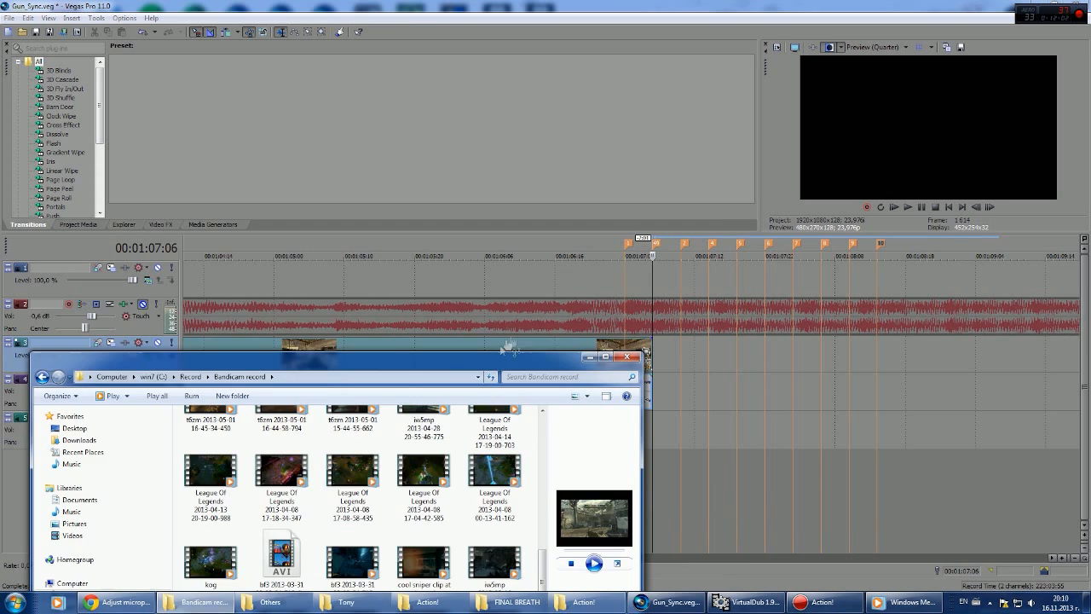
{"action": "left_click_drag", "start_coordinate": [486, 365], "coordinate": [622, 177]}
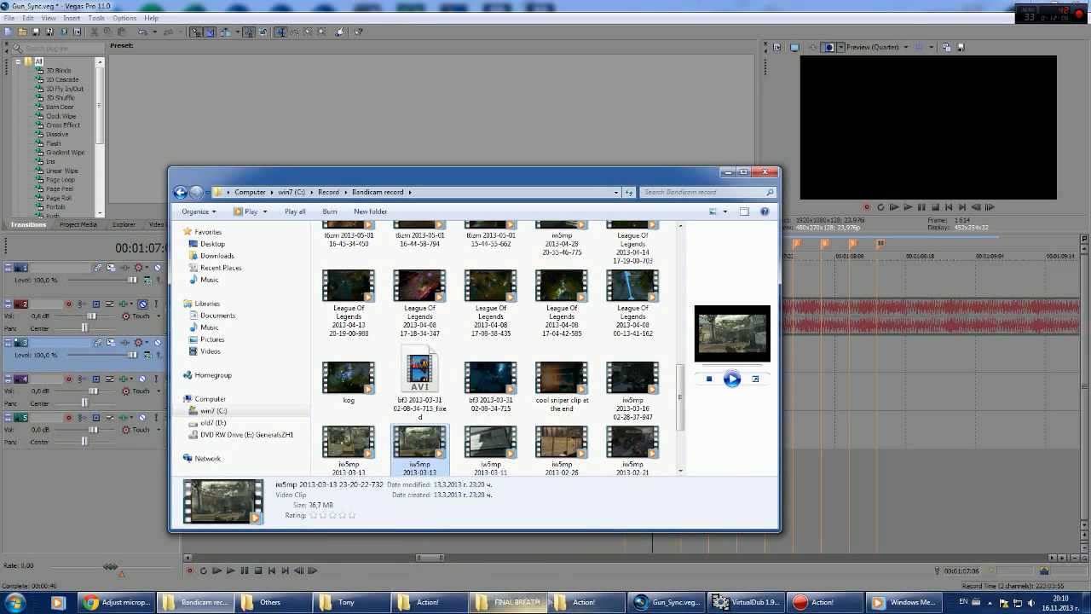
{"action": "left_click", "coordinate": [588, 602]}
{"action": "left_click", "coordinate": [426, 602]}
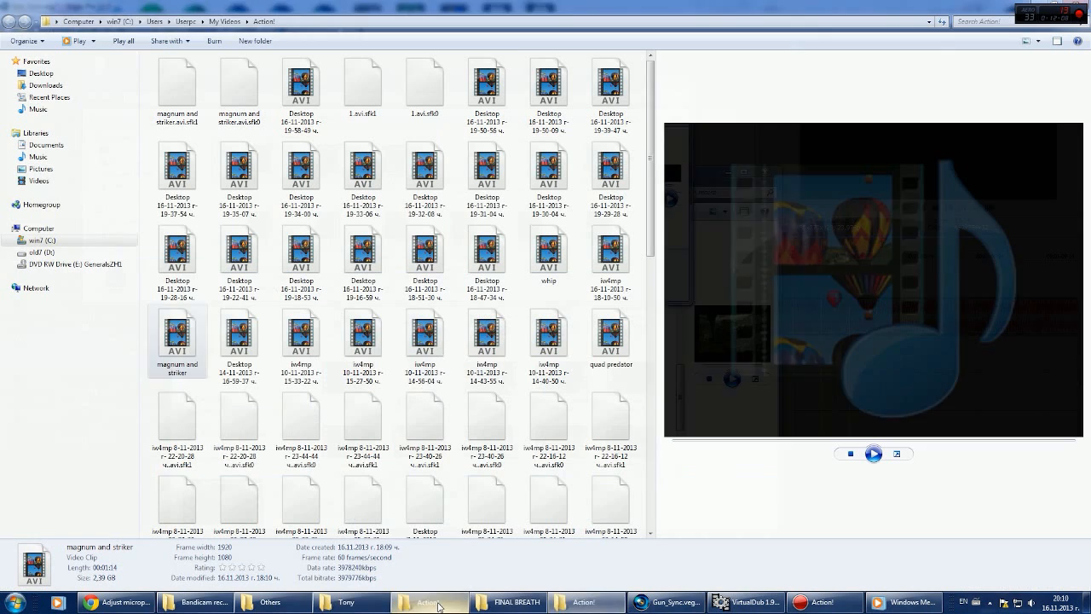
{"action": "left_click", "coordinate": [394, 258]}
{"action": "key", "text": "f"}
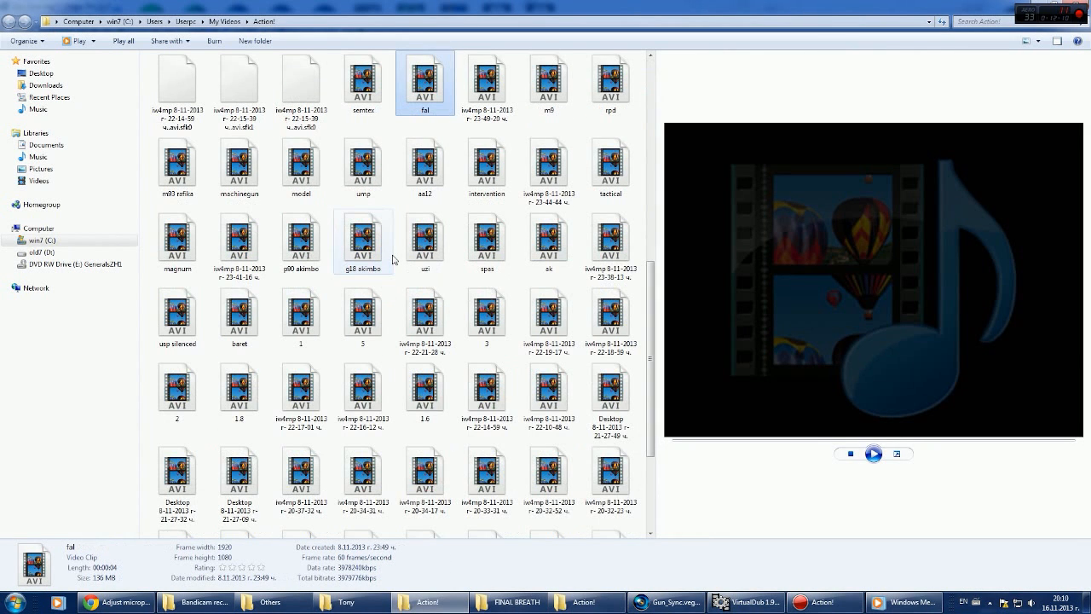
{"action": "left_click_drag", "start_coordinate": [428, 99], "coordinate": [887, 372]}
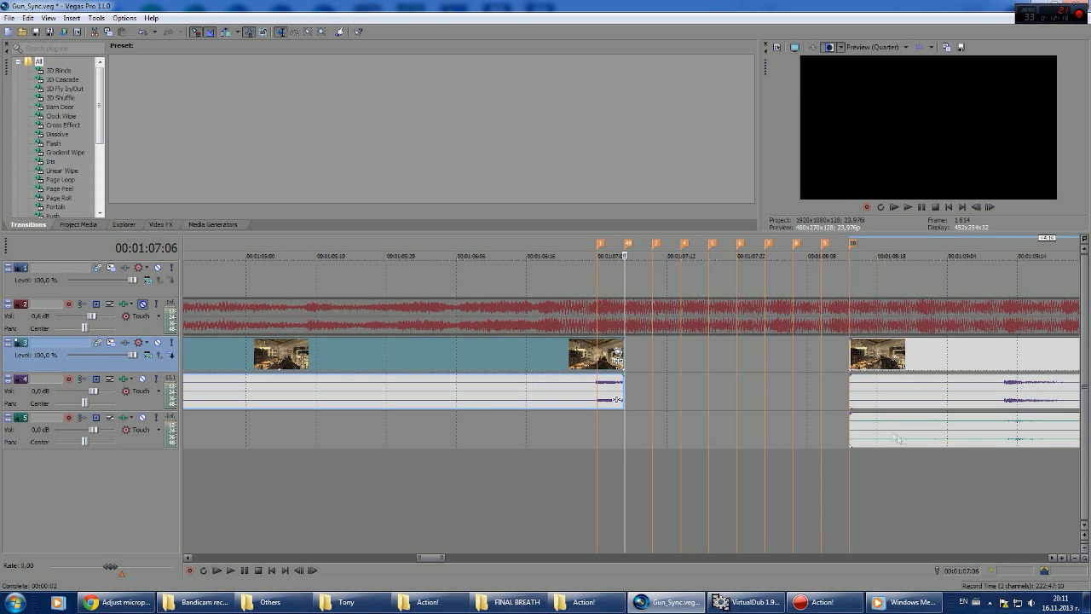
Step: Delete the fal clip's second audio event on track 5
{"action": "left_click", "coordinate": [884, 429]}
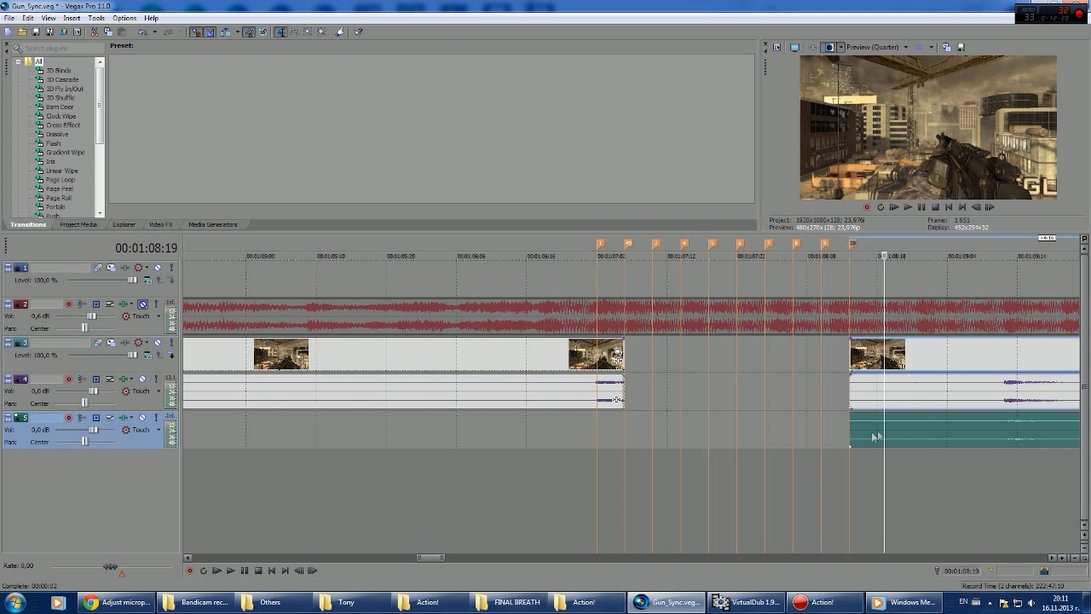
{"action": "left_click", "coordinate": [926, 423]}
{"action": "key", "text": "Delete"}
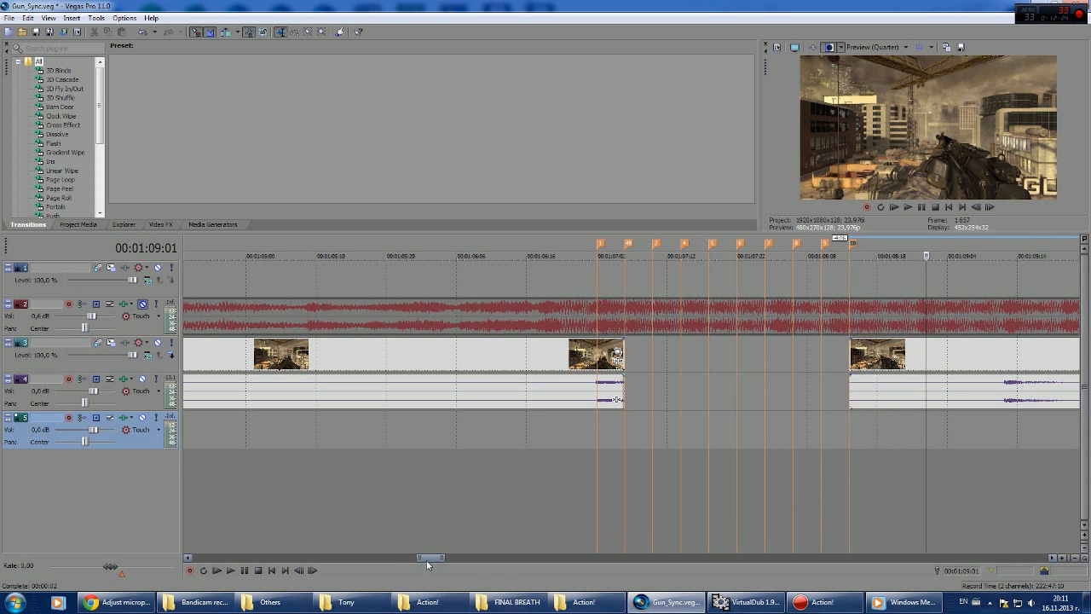
Step: Play the fal clip from just before its gunshot
{"action": "left_click_drag", "start_coordinate": [427, 559], "coordinate": [437, 558]}
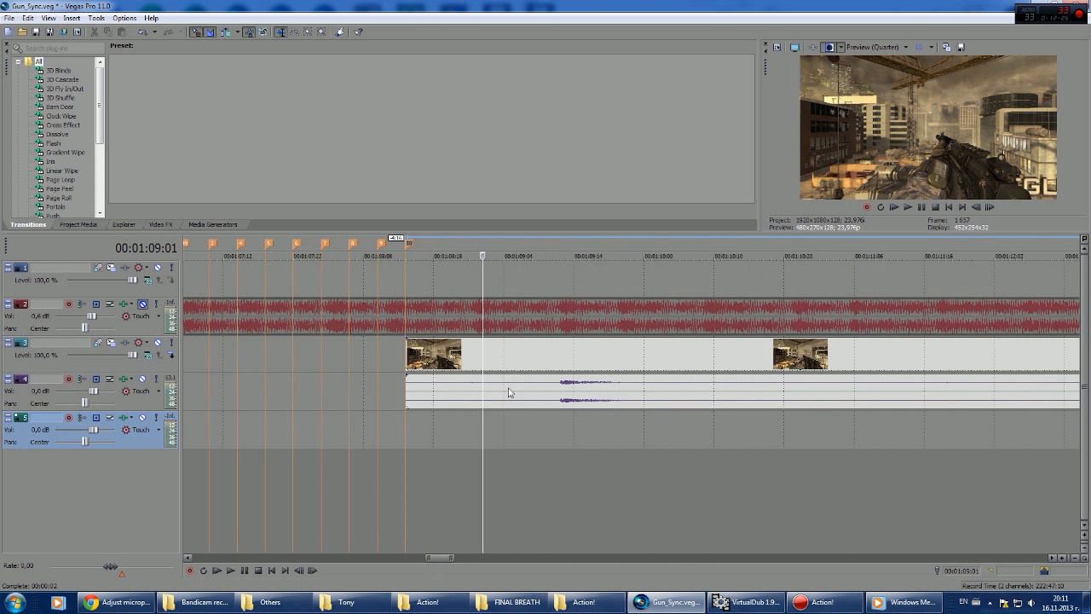
{"action": "scroll", "coordinate": [540, 425], "scroll_direction": "down", "scroll_amount": 1}
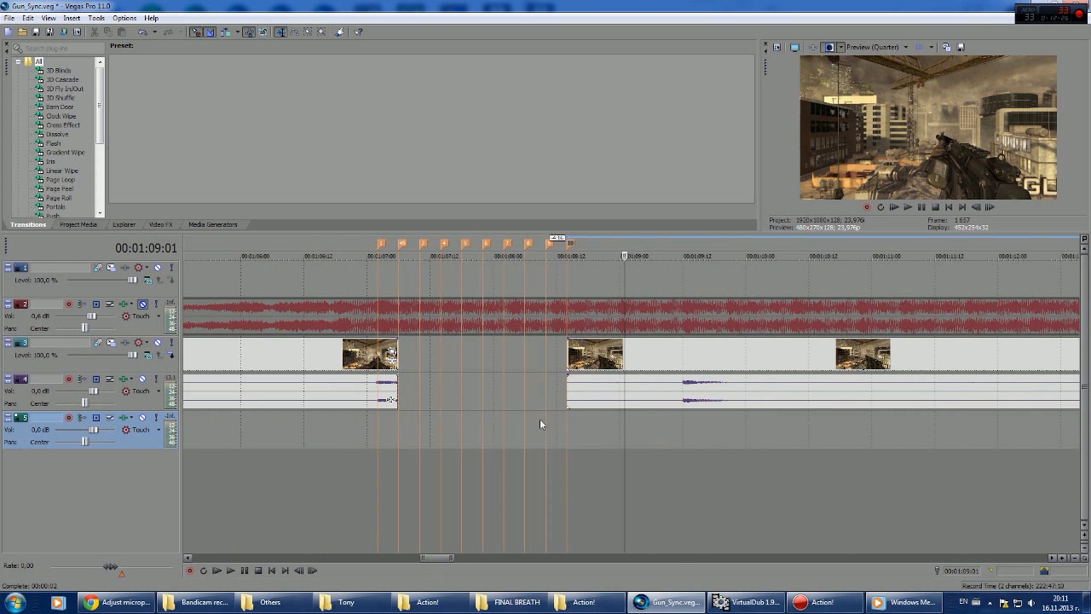
{"action": "left_click", "coordinate": [687, 385]}
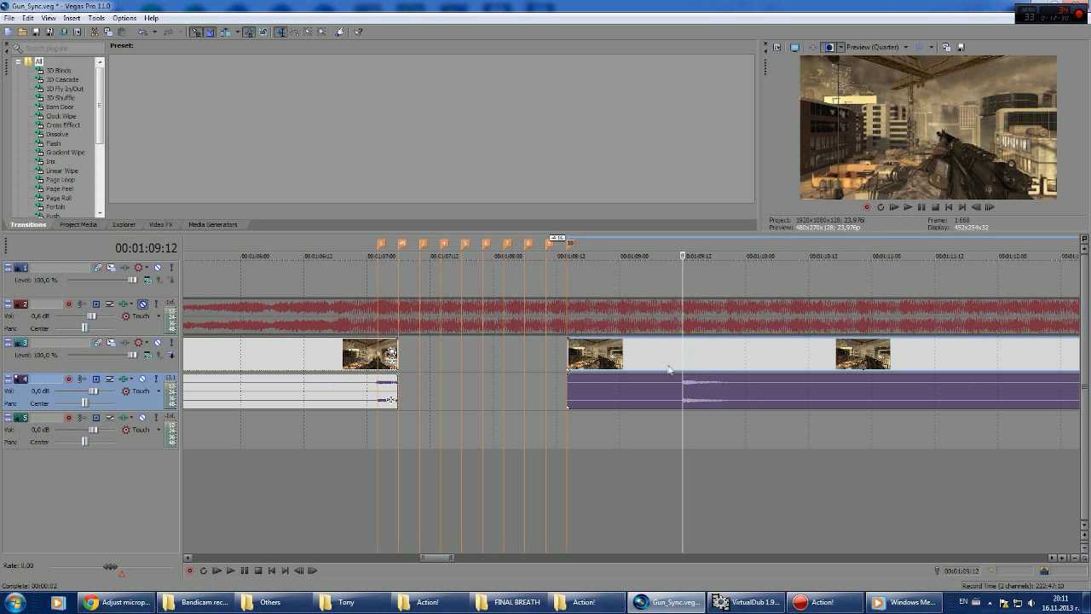
{"action": "left_click", "coordinate": [668, 367]}
{"action": "left_click", "coordinate": [910, 209]}
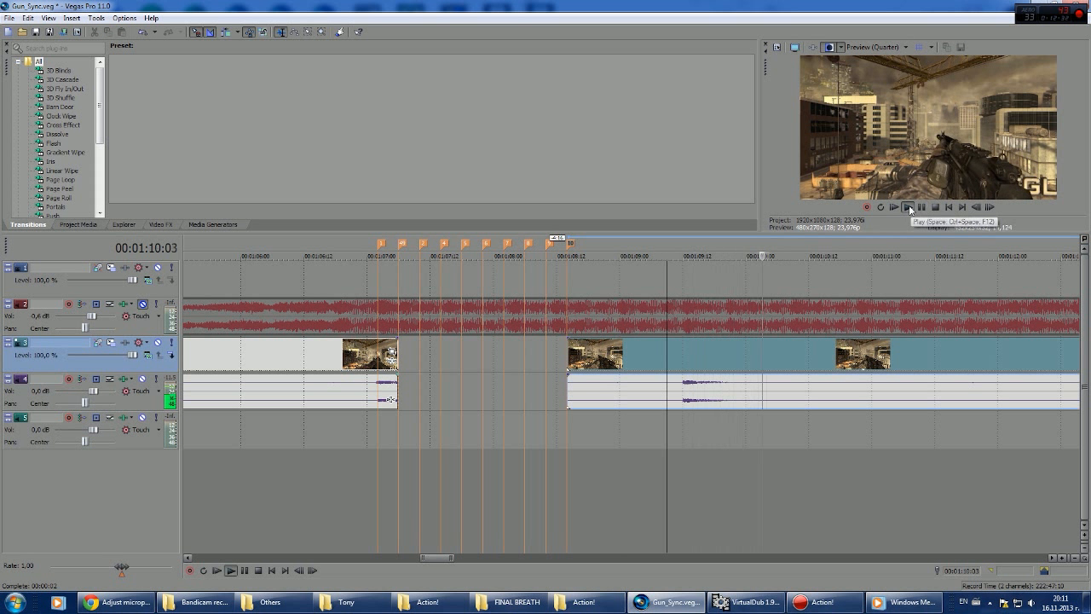
{"action": "key", "text": "Return"}
Step: Split the fal clip at its gunshot (00:01:09:12), delete the part before it and move the rest to marker 2
{"action": "left_click", "coordinate": [687, 390]}
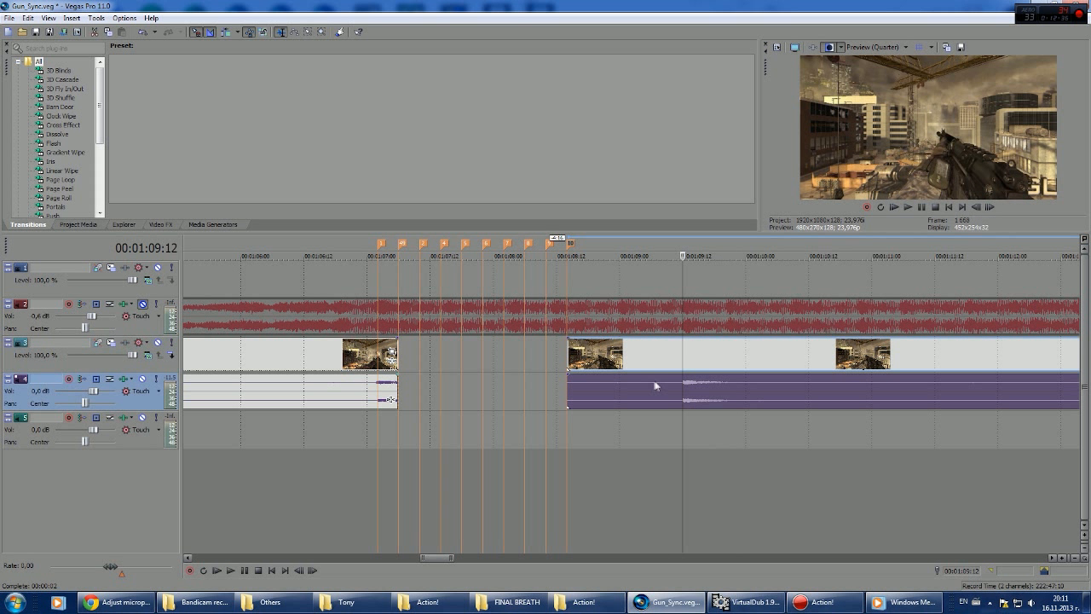
{"action": "key", "text": "s"}
{"action": "left_click", "coordinate": [640, 361]}
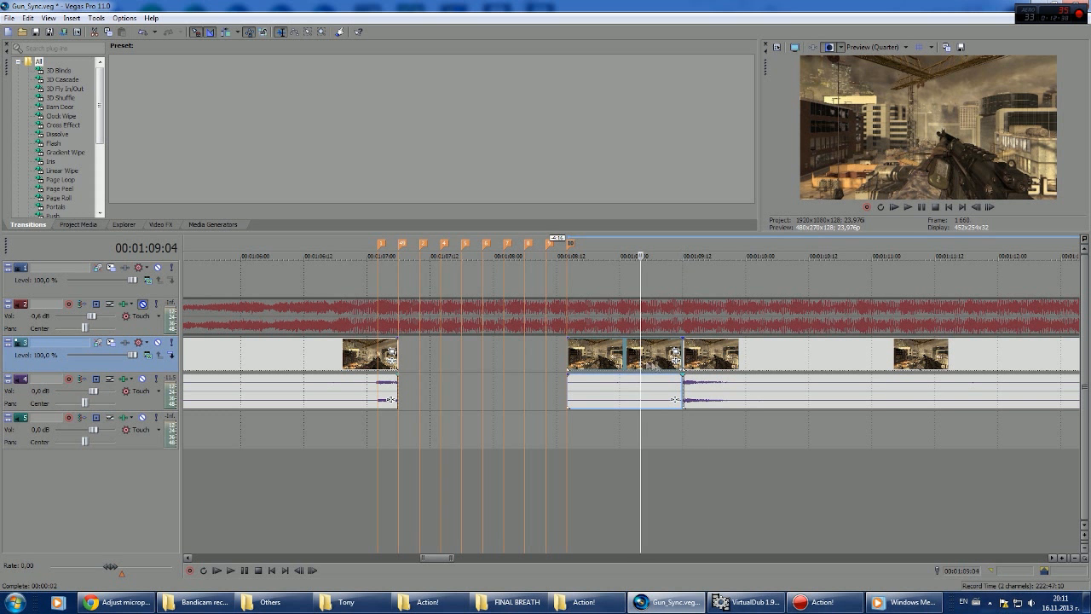
{"action": "left_click_drag", "start_coordinate": [639, 361], "coordinate": [436, 358]}
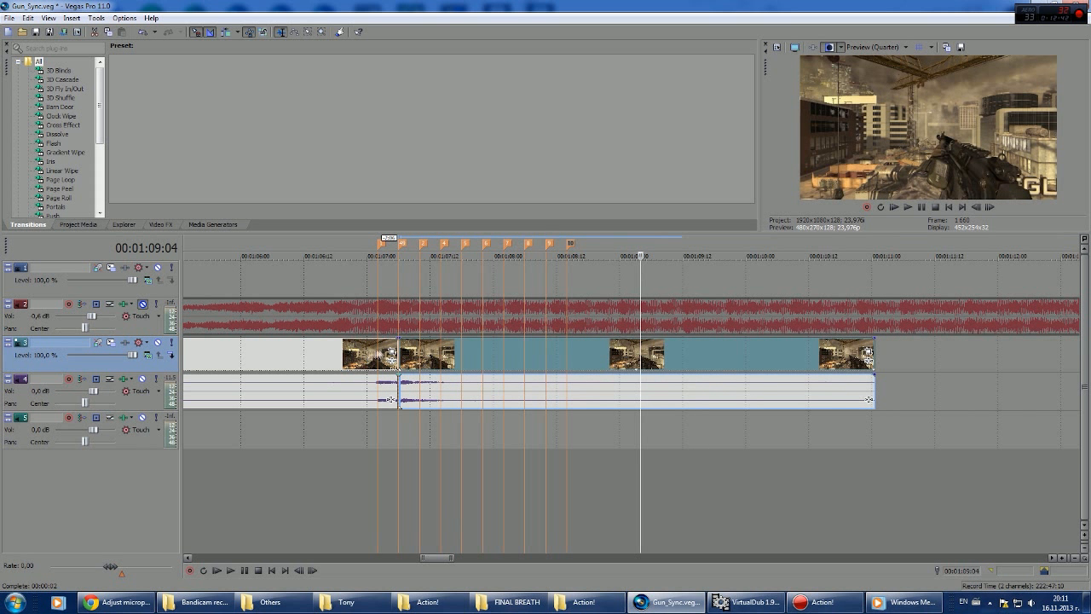
Step: Place a copy of the trimmed fal clip behind it on the same tracks, starting at about 00:01:11:06
{"action": "left_click", "coordinate": [446, 364]}
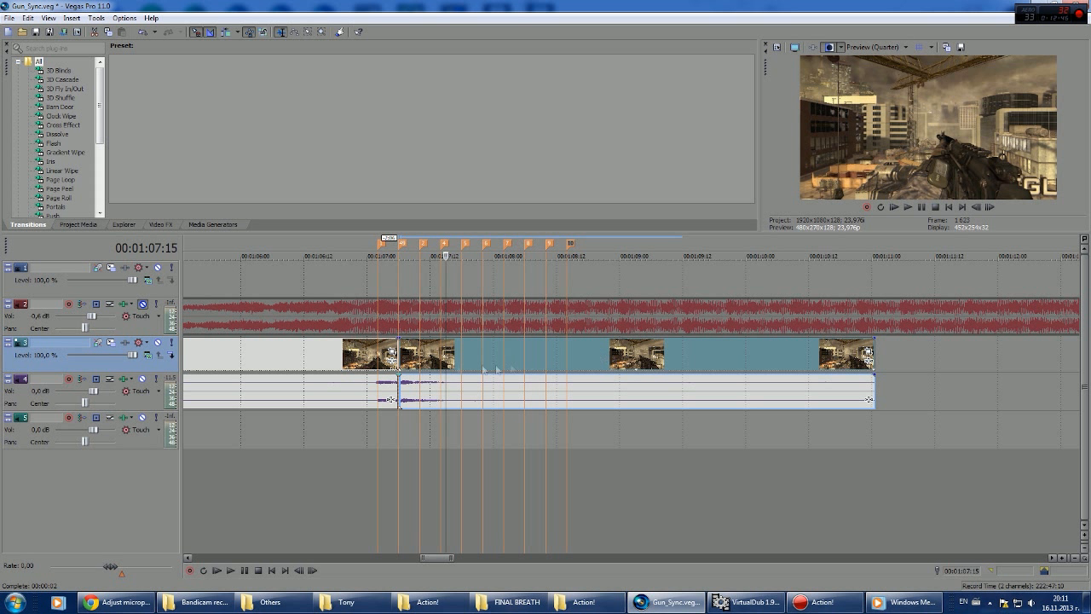
{"action": "right_click", "coordinate": [584, 352]}
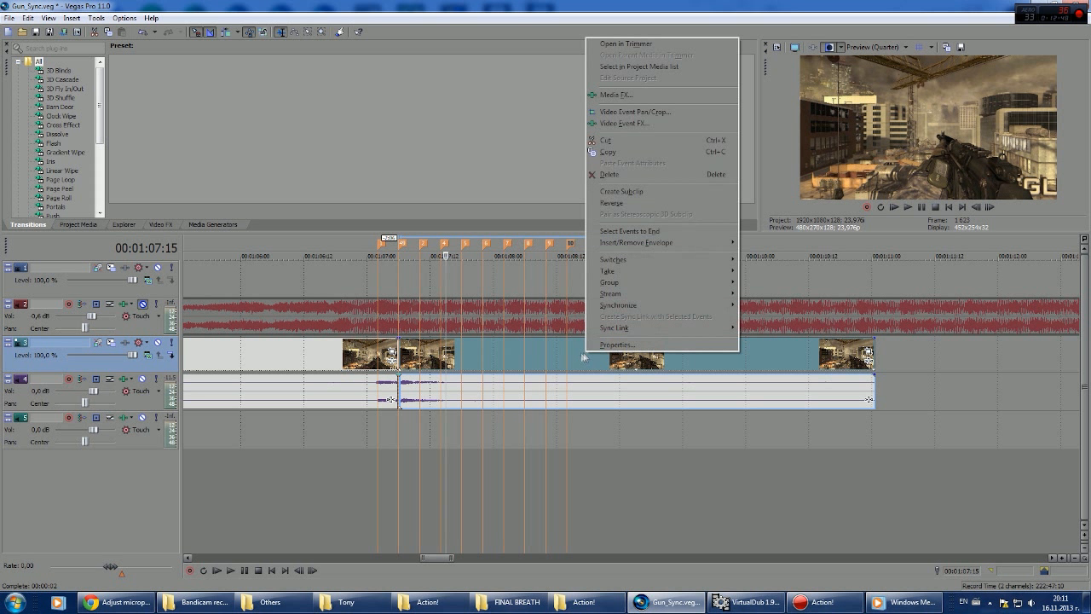
{"action": "left_click", "coordinate": [577, 369]}
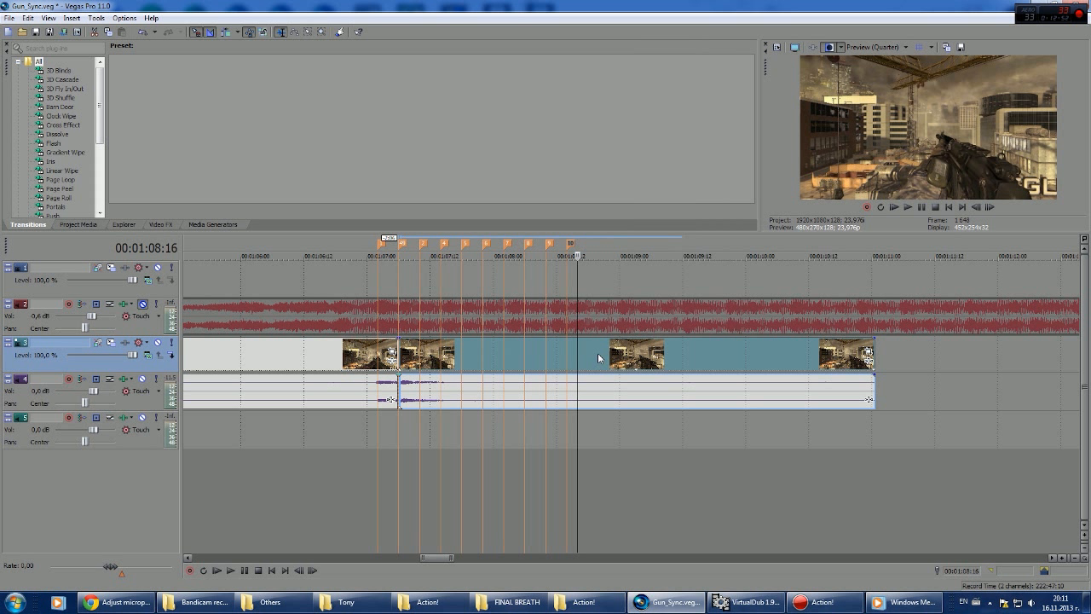
{"action": "left_click_drag", "start_coordinate": [1030, 353], "coordinate": [1006, 373]}
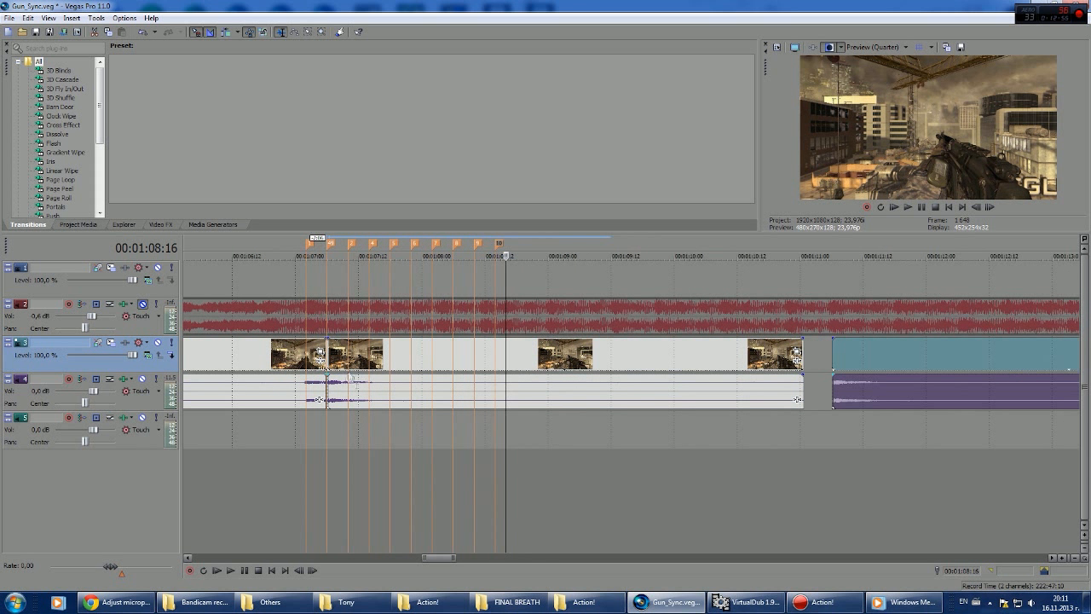
Step: Cut the fal clip off at marker 3 (00:01:07:10) and move its copy to start at that marker
{"action": "left_click", "coordinate": [349, 390]}
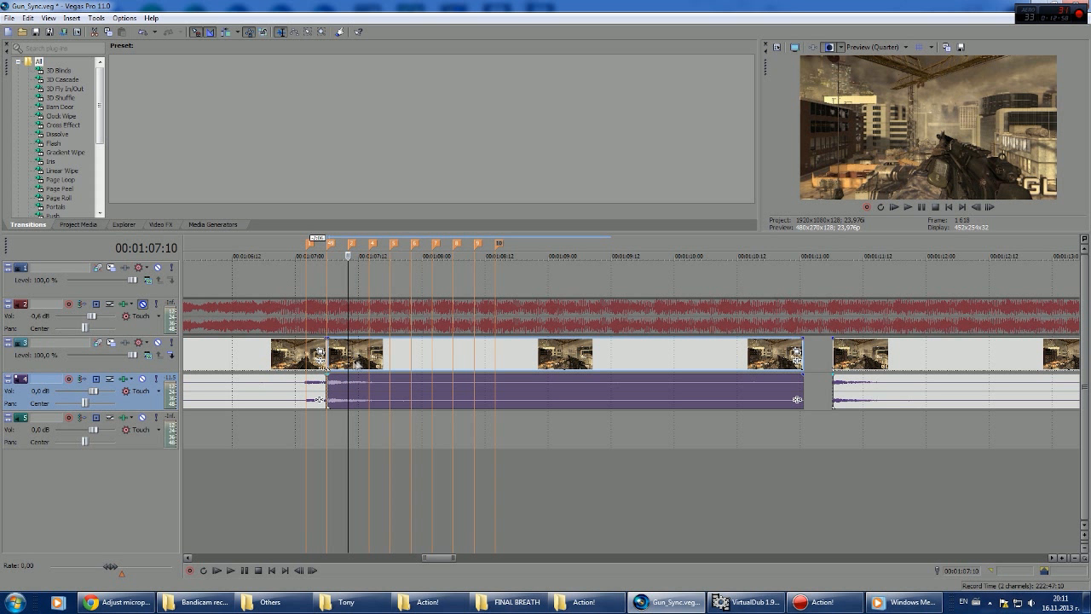
{"action": "key", "text": "s"}
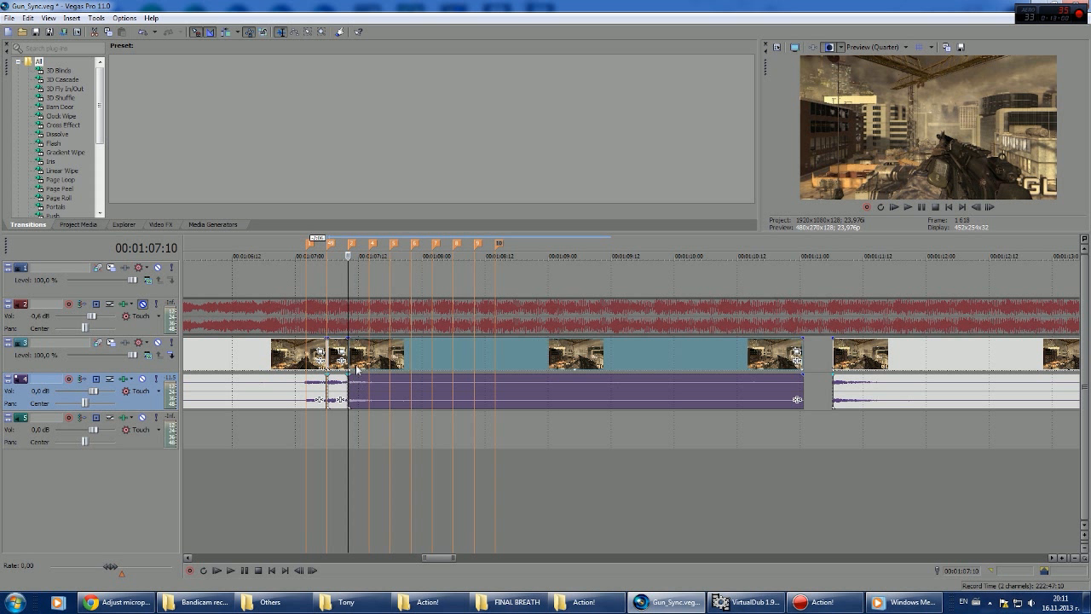
{"action": "left_click", "coordinate": [359, 364]}
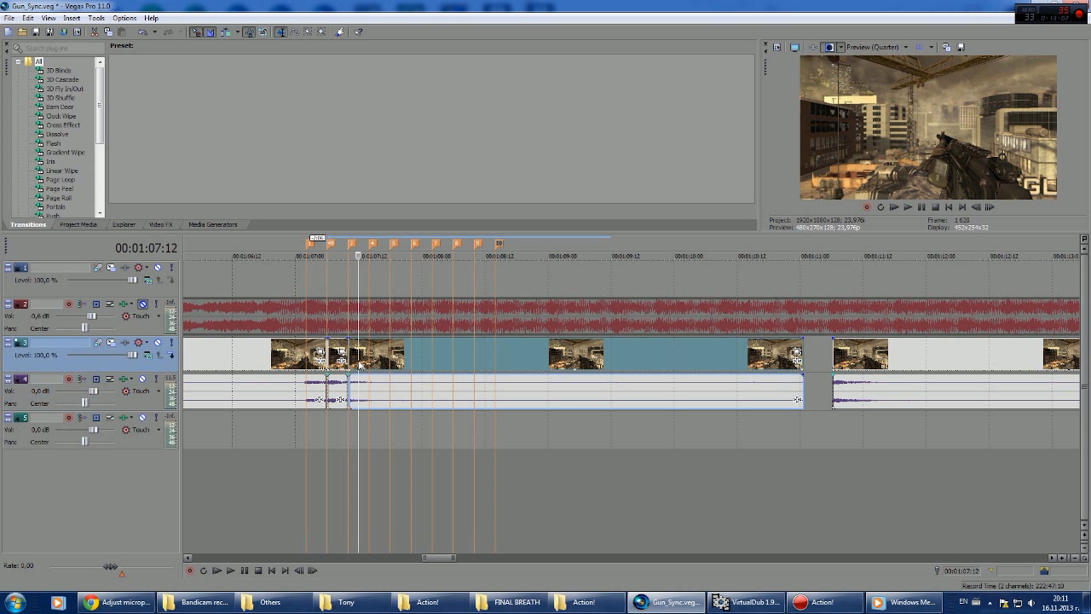
{"action": "key", "text": "Delete"}
{"action": "left_click_drag", "start_coordinate": [894, 355], "coordinate": [409, 353]}
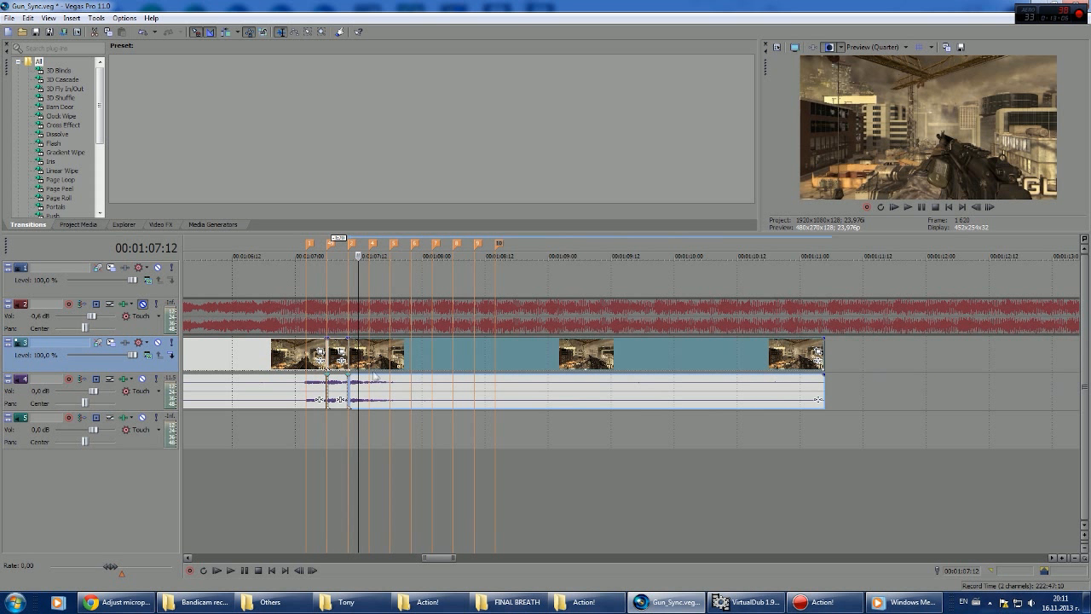
Step: Place a copy of the last fal clip behind it, then cut the original off at marker 4 (00:01:07:14)
{"action": "left_click", "coordinate": [370, 357]}
{"action": "left_click_drag", "start_coordinate": [506, 344], "coordinate": [1060, 353]}
{"action": "key", "text": "ctrl+v"}
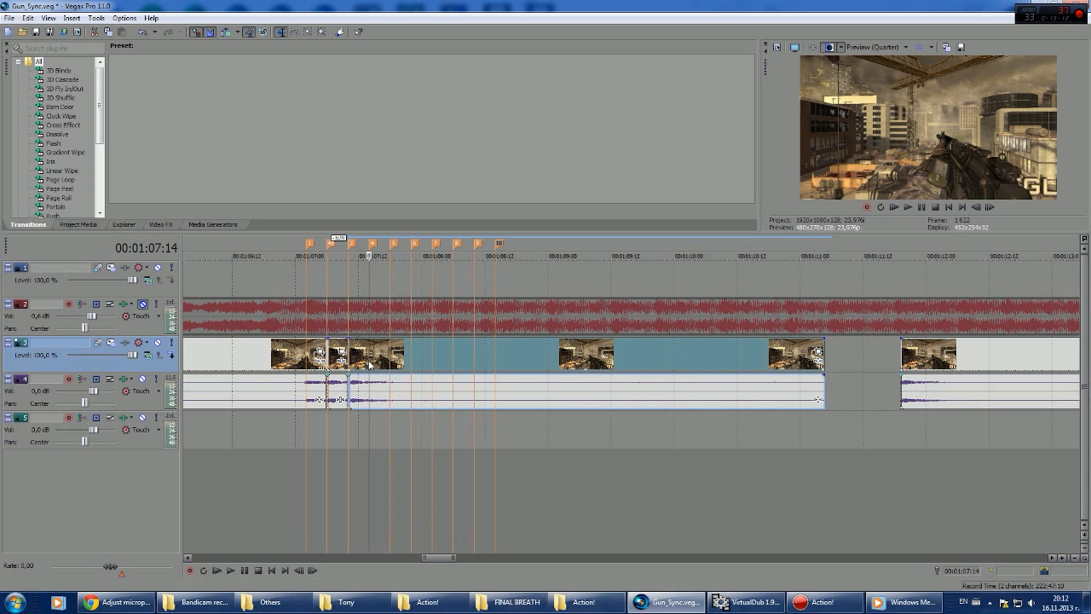
{"action": "left_click", "coordinate": [569, 356]}
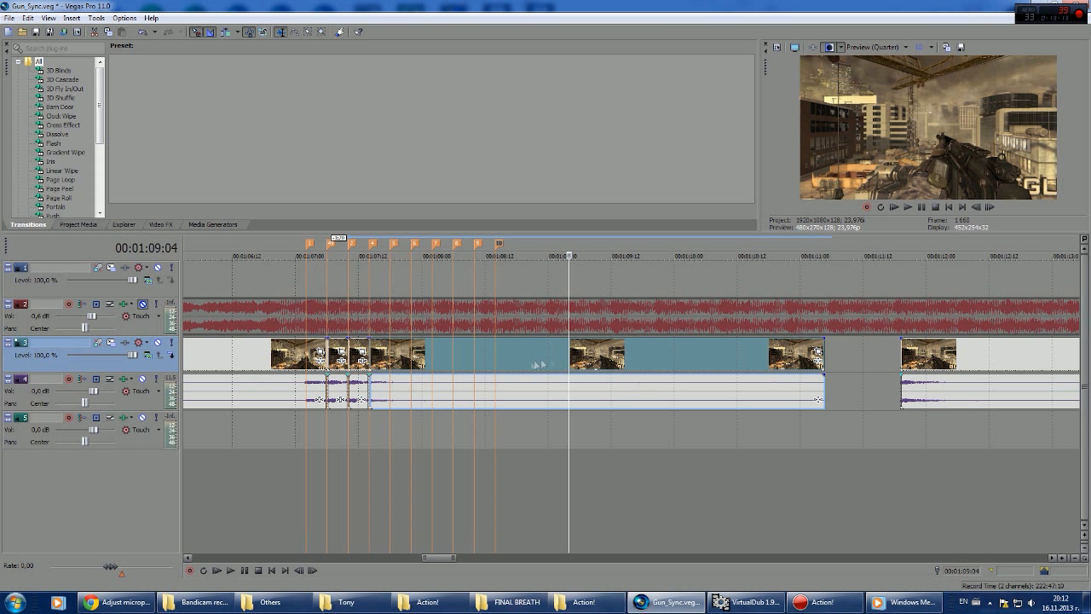
{"action": "left_click", "coordinate": [517, 365]}
{"action": "key", "text": "Delete"}
{"action": "left_click", "coordinate": [367, 353]}
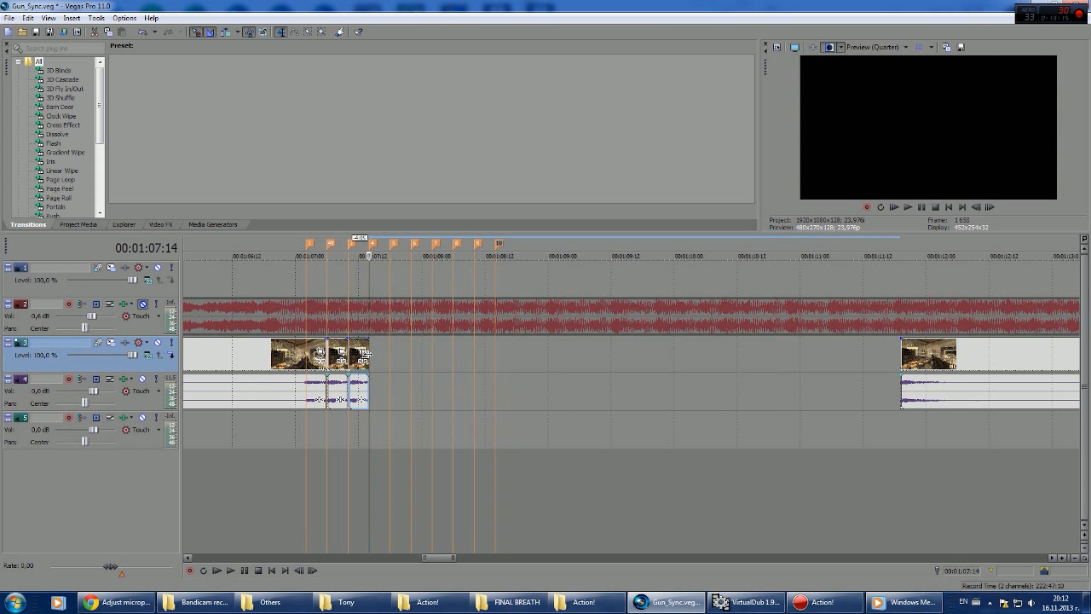
{"action": "left_click", "coordinate": [252, 363]}
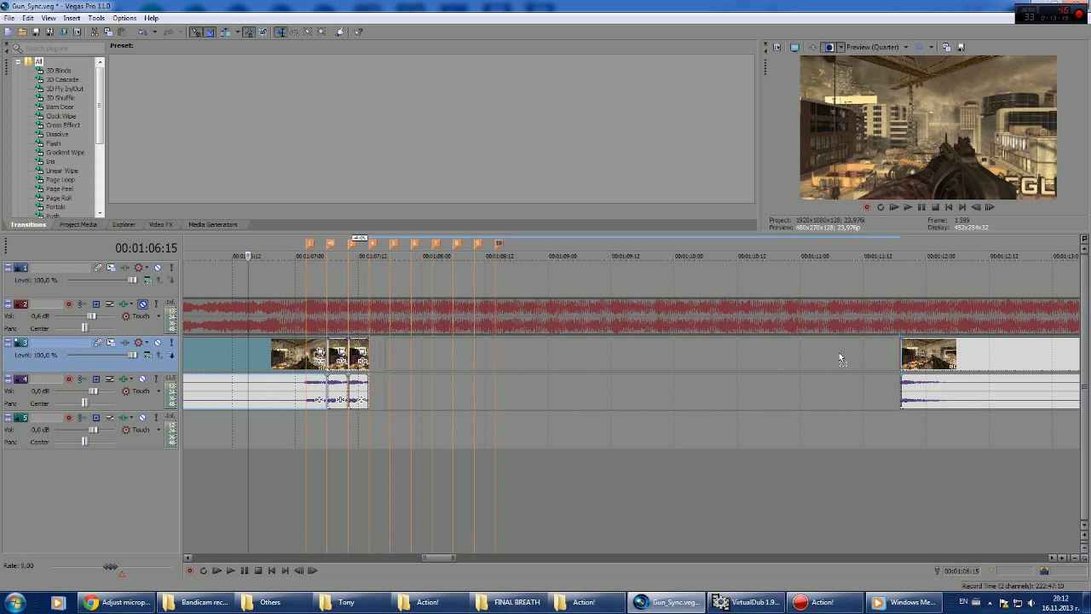
{"action": "left_click_drag", "start_coordinate": [839, 352], "coordinate": [724, 345]}
{"action": "key", "text": "ctrl+z"}
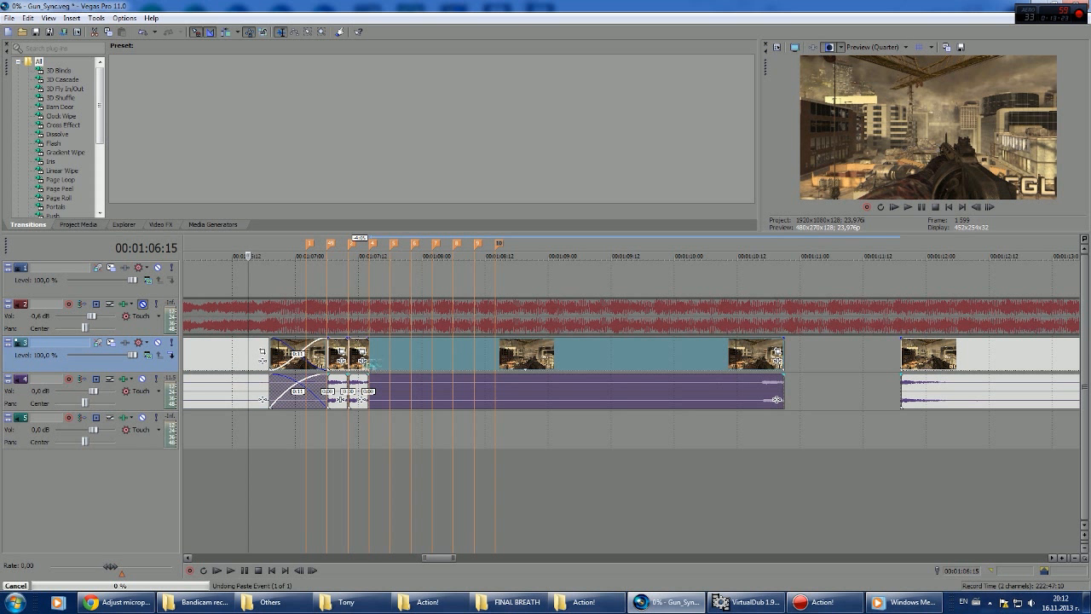
Step: Split the first gun clip at marker 1 (00:01:07:02) and copy the one-beat piece between markers 1 and 2 to marker 4
{"action": "left_click", "coordinate": [309, 362]}
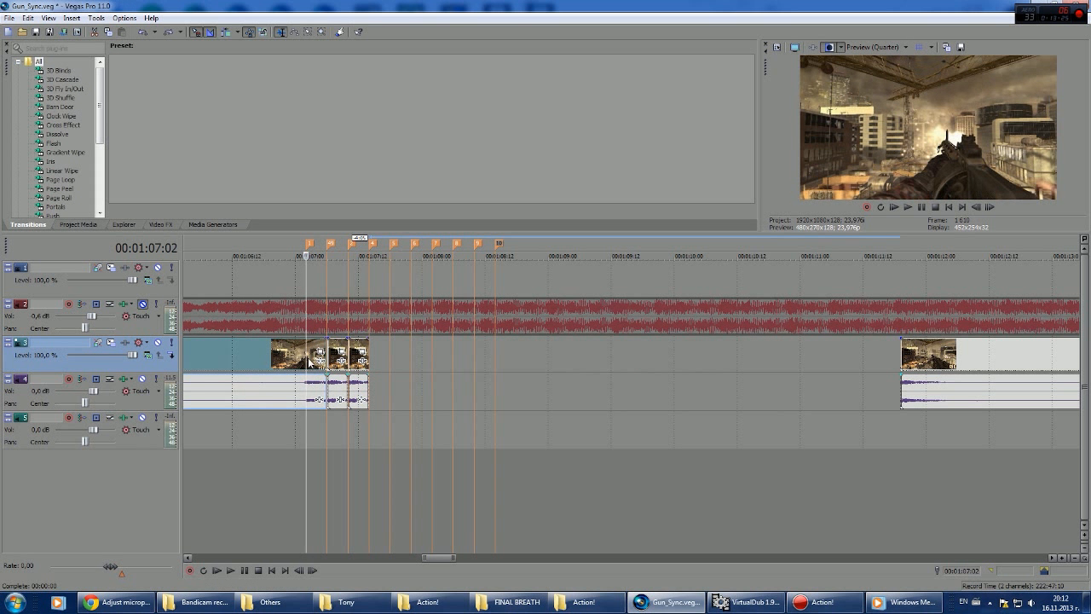
{"action": "scroll", "coordinate": [309, 363], "scroll_direction": "up", "scroll_amount": 3}
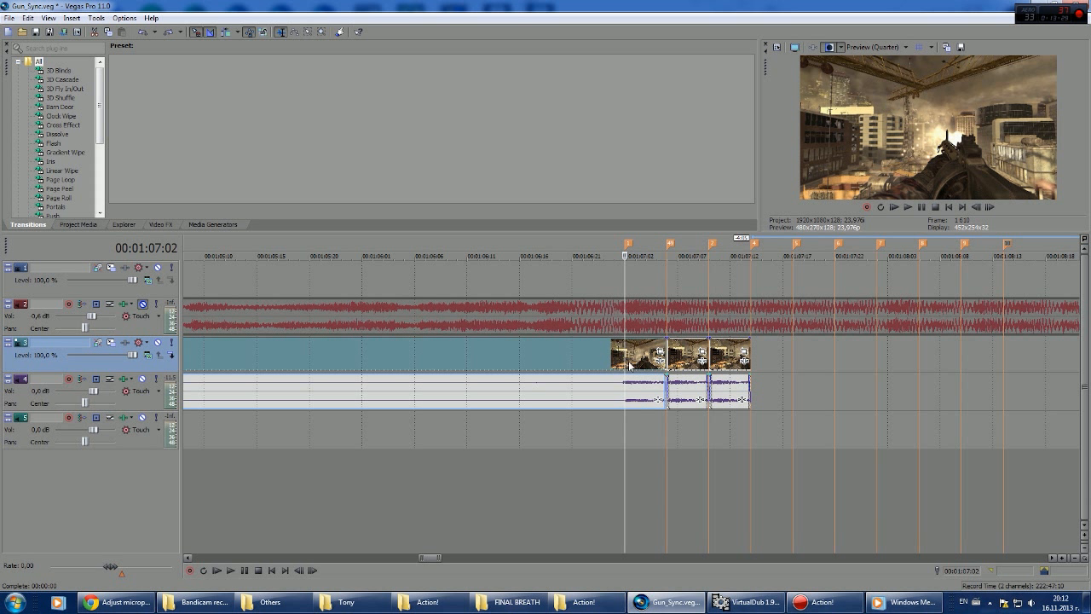
{"action": "key", "text": "s"}
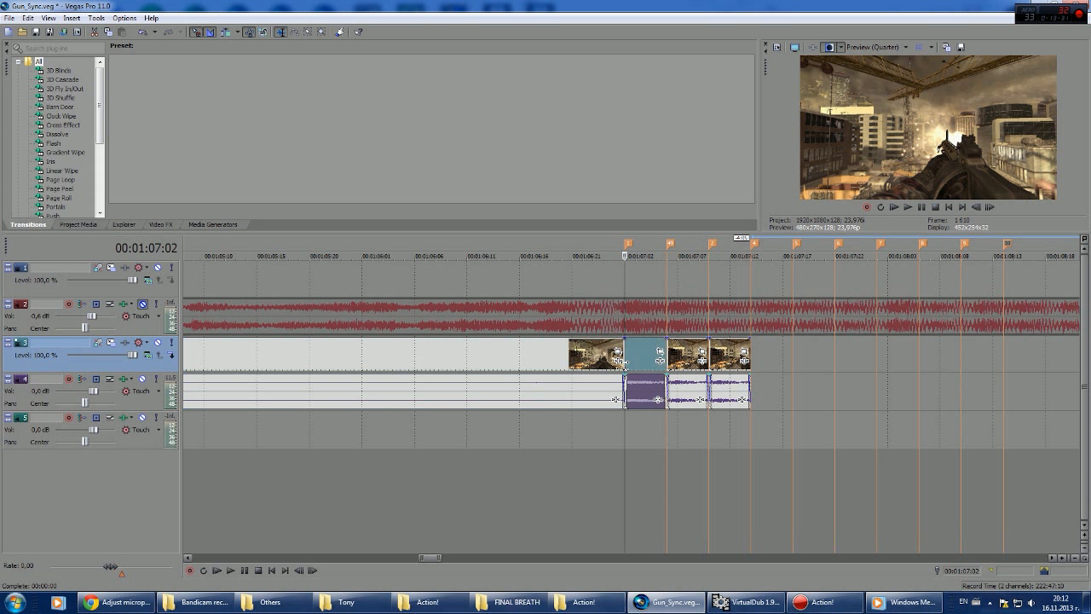
{"action": "left_click", "coordinate": [638, 363]}
{"action": "left_click_drag", "start_coordinate": [643, 362], "coordinate": [771, 362]}
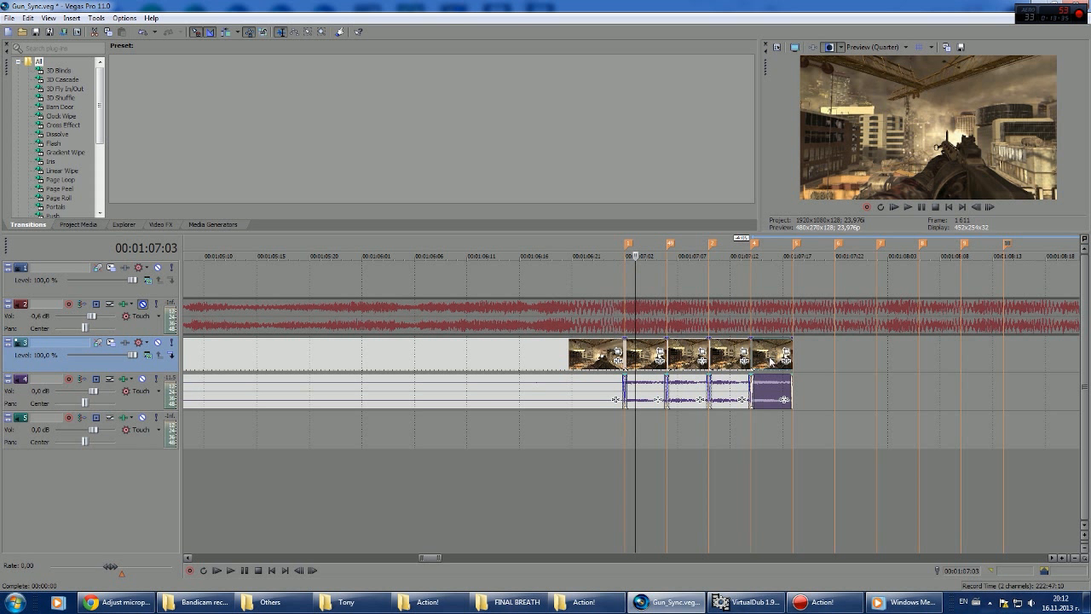
{"action": "scroll", "coordinate": [851, 367], "scroll_direction": "down", "scroll_amount": 1}
{"action": "scroll", "coordinate": [783, 377], "scroll_direction": "up", "scroll_amount": 1}
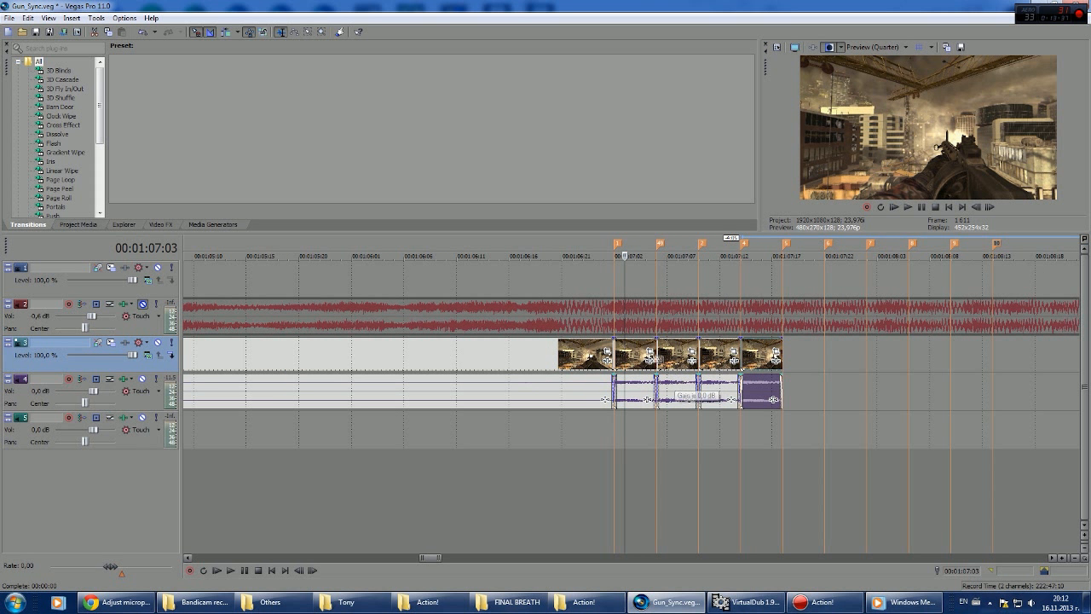
Step: Select the three gunshot clips between markers 2 and 5 and place a copy of them starting at marker 5
{"action": "left_click", "coordinate": [635, 363]}
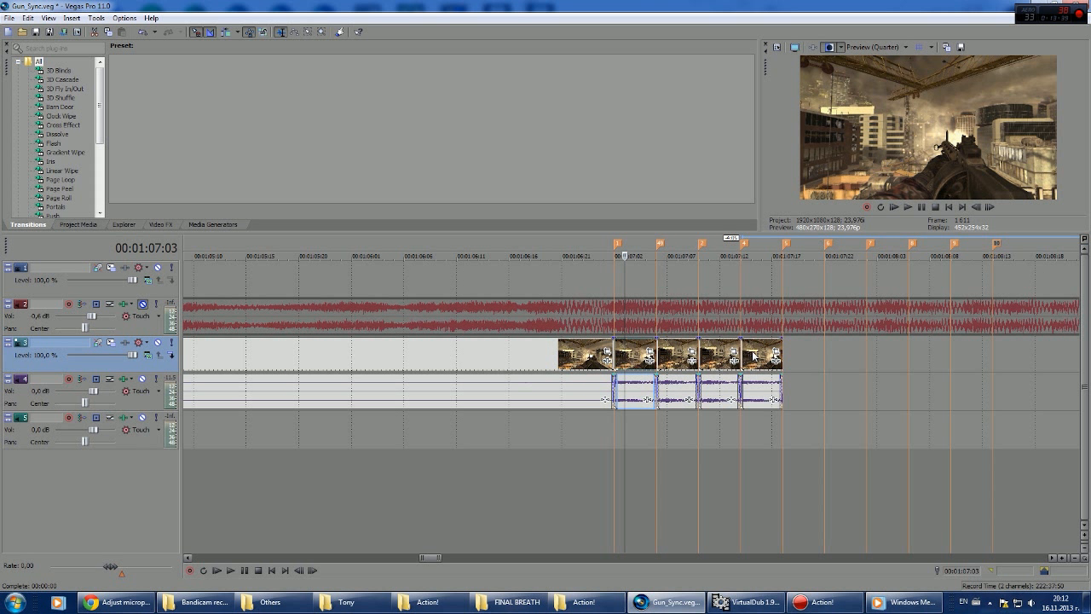
{"action": "left_click", "coordinate": [665, 360]}
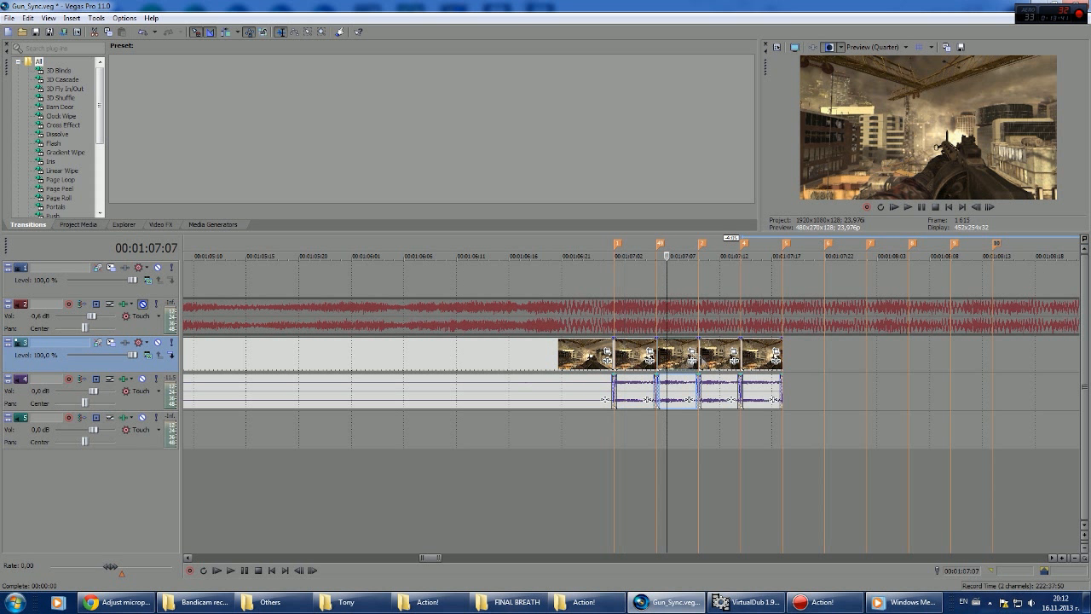
{"action": "left_click", "coordinate": [753, 361], "text": "ctrl"}
{"action": "left_click", "coordinate": [678, 352]}
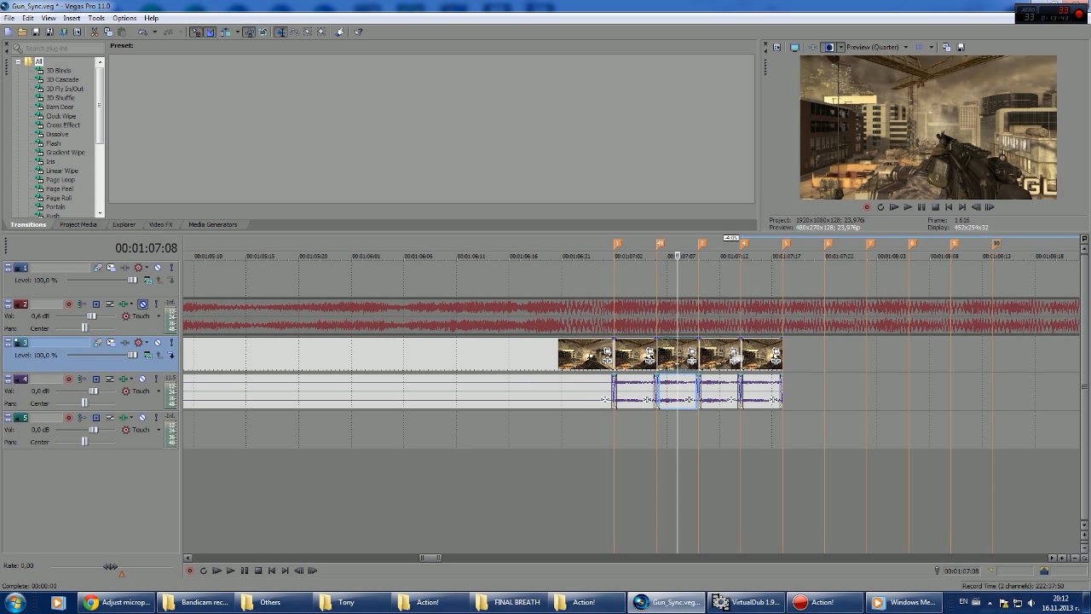
{"action": "left_click", "coordinate": [756, 355], "text": "shift"}
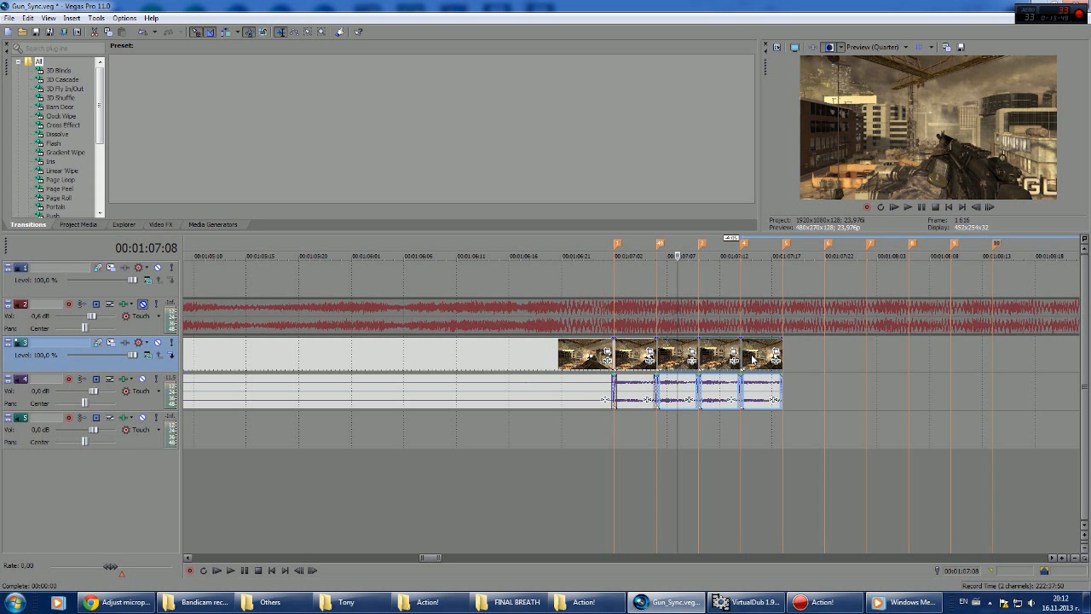
{"action": "left_click_drag", "start_coordinate": [753, 358], "coordinate": [877, 360]}
Step: Unmute the song track and set the gunshot audio track's volume to 3.9 dB, checking the mix in playback
{"action": "left_click", "coordinate": [657, 426]}
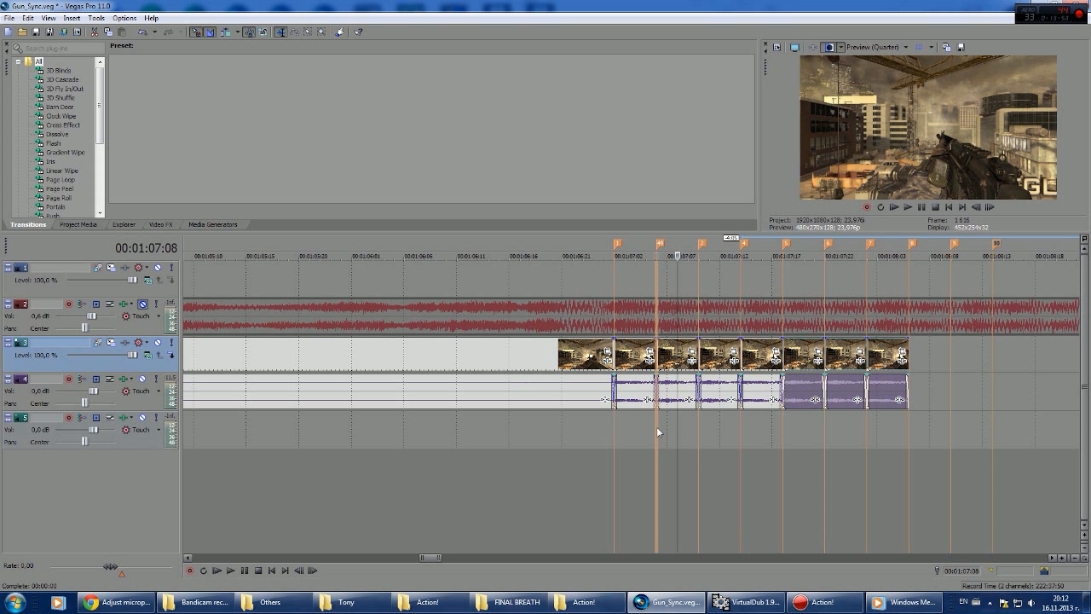
{"action": "left_click", "coordinate": [594, 436]}
{"action": "key", "text": "space"}
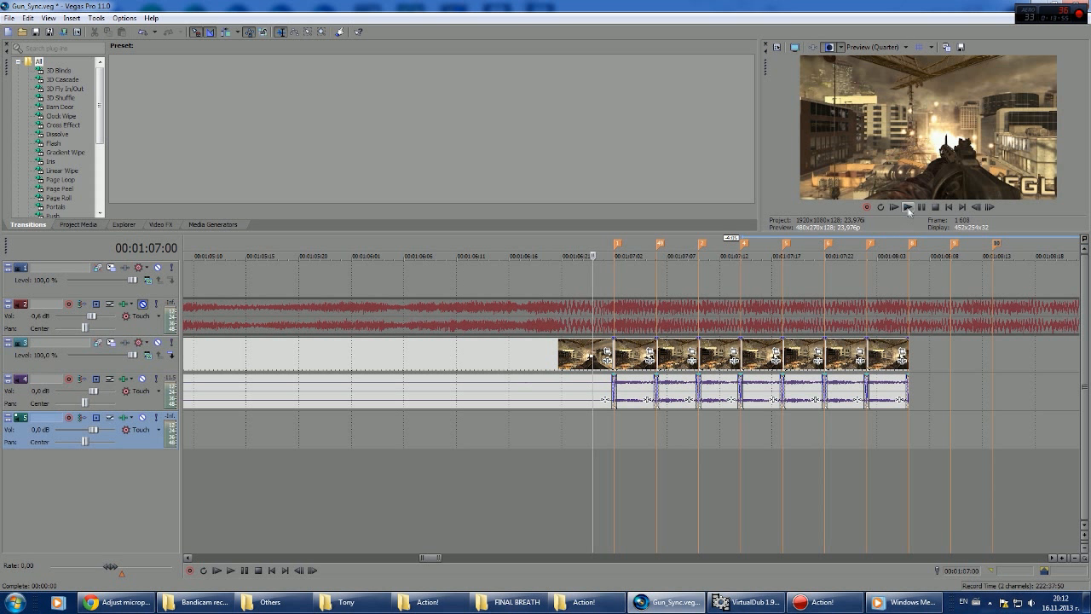
{"action": "left_click", "coordinate": [144, 304]}
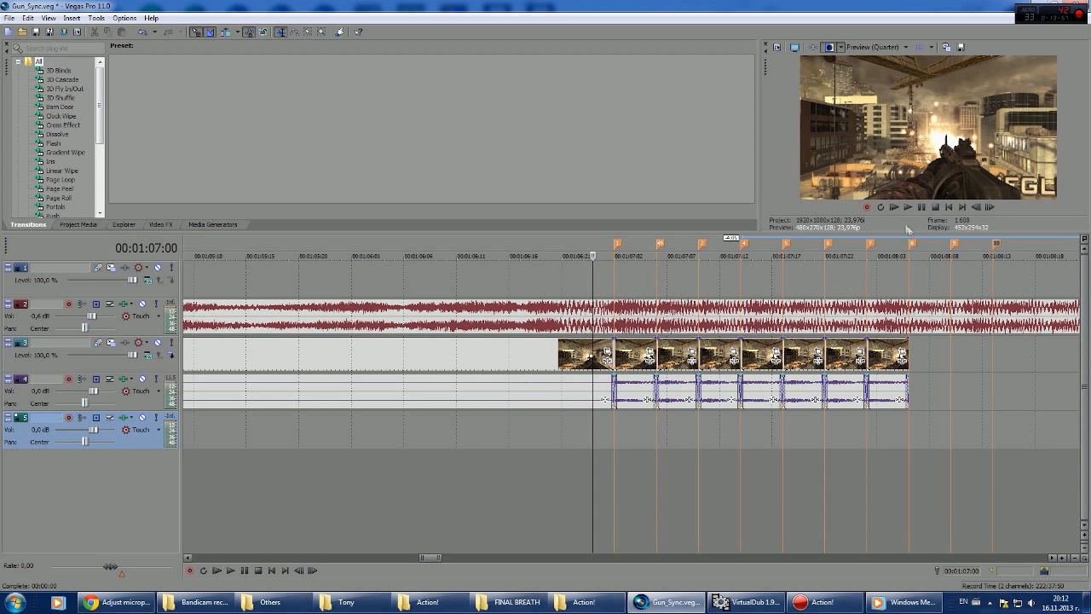
{"action": "left_click", "coordinate": [467, 401]}
{"action": "left_click", "coordinate": [907, 207]}
{"action": "left_click", "coordinate": [909, 208]}
{"action": "left_click", "coordinate": [920, 207]}
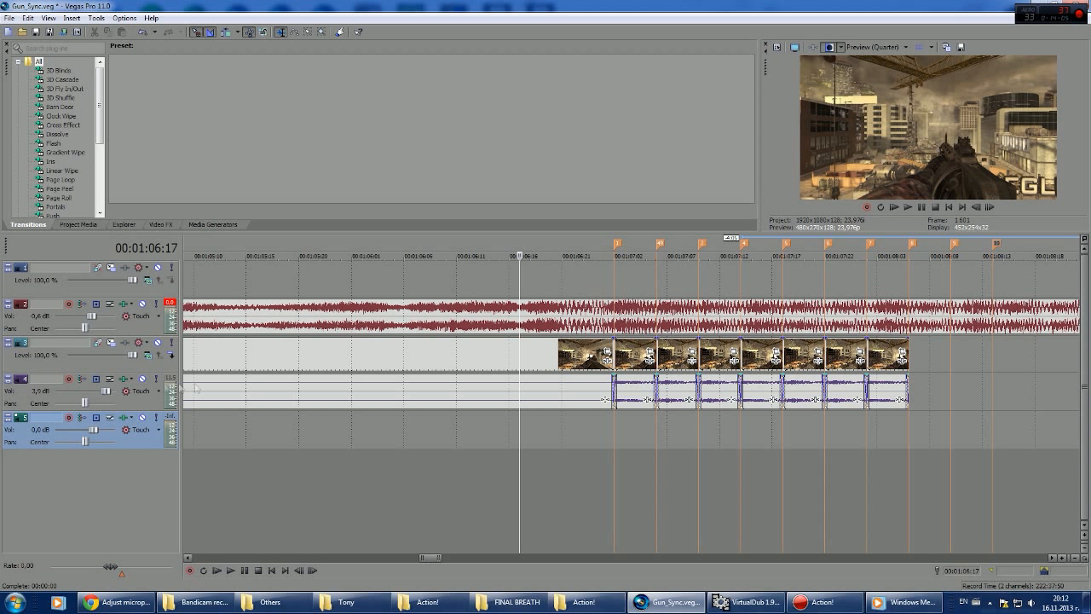
Step: Play from just before marker 1 and set the gunshot audio track to 5.0 dB and the song track to -6.1 dB
{"action": "left_click", "coordinate": [288, 441]}
{"action": "left_click", "coordinate": [499, 440]}
{"action": "left_click", "coordinate": [551, 439]}
{"action": "left_click", "coordinate": [908, 207]}
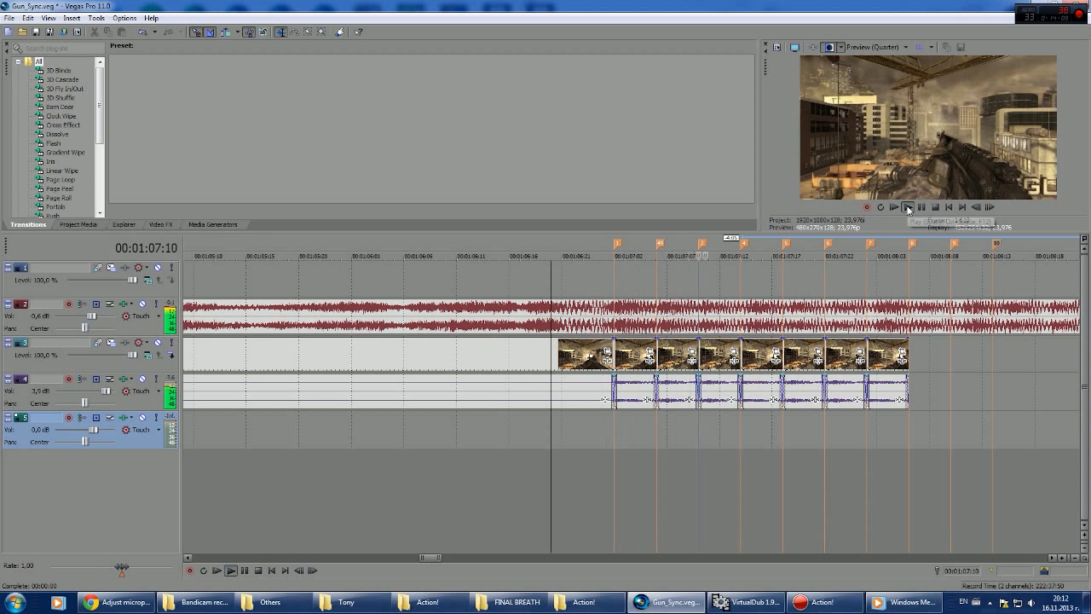
{"action": "left_click", "coordinate": [921, 207]}
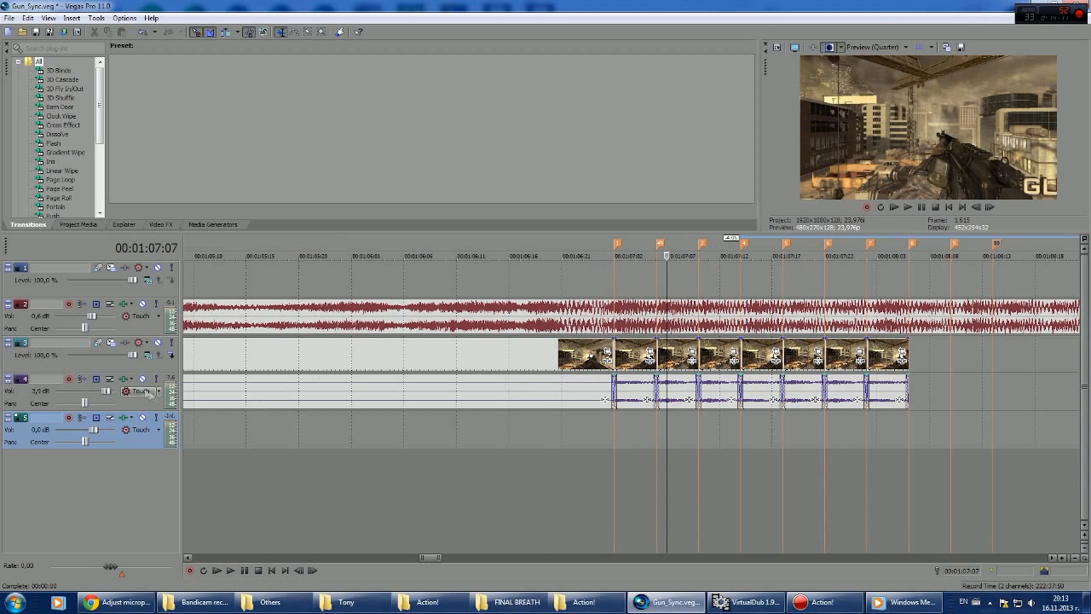
{"action": "left_click_drag", "start_coordinate": [111, 392], "coordinate": [111, 391]}
{"action": "left_click_drag", "start_coordinate": [90, 320], "coordinate": [86, 320]}
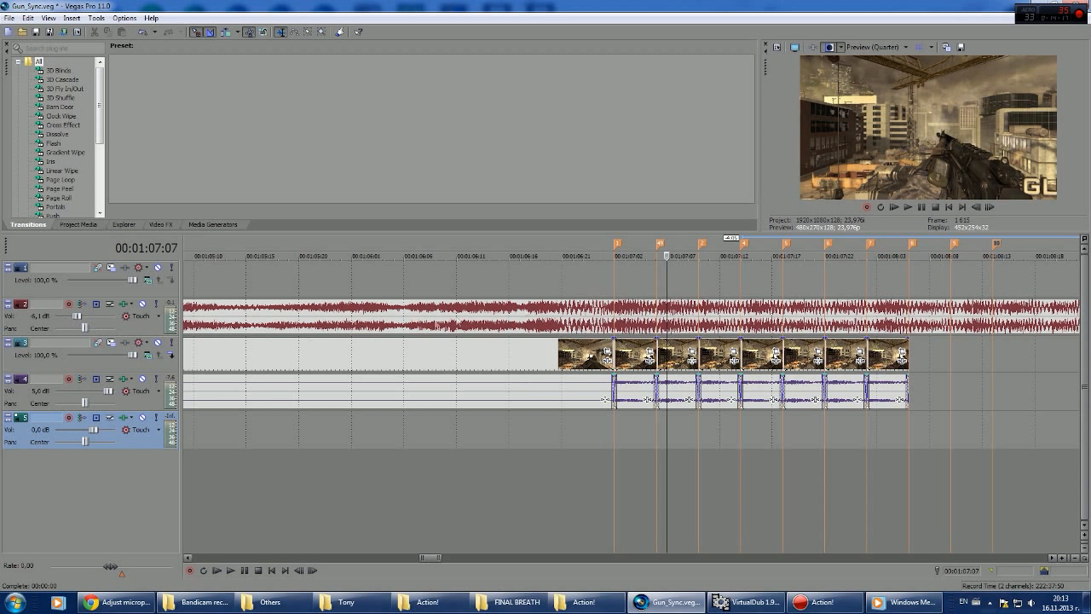
Step: Replay the lead-in to marker 1 and fine-tune the volumes to -5.7 dB for the song and 4.7 dB for the gunshots
{"action": "left_click", "coordinate": [521, 428]}
{"action": "left_click", "coordinate": [905, 207]}
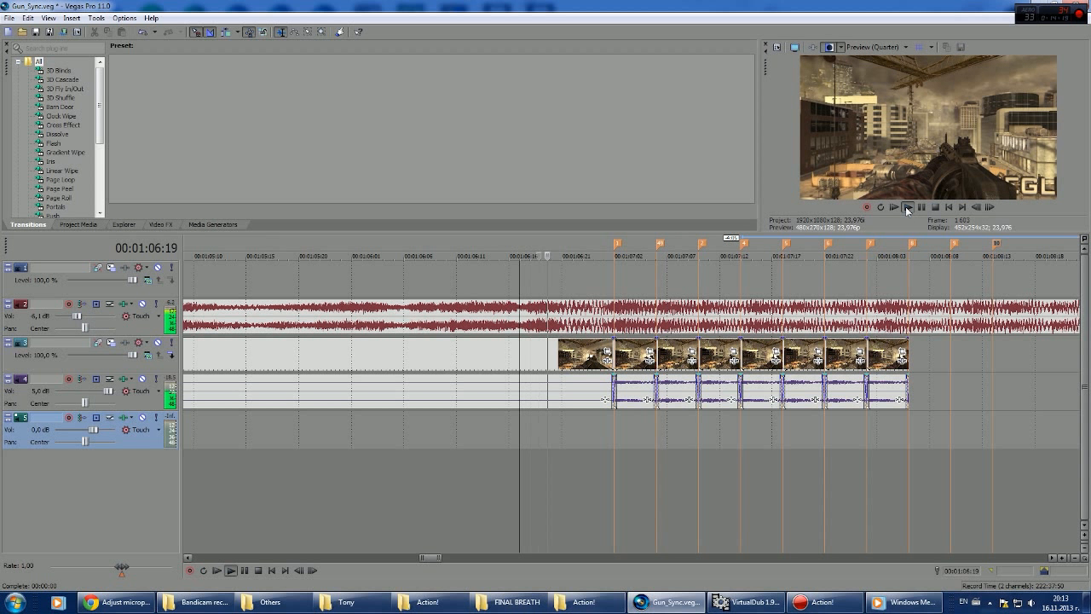
{"action": "left_click", "coordinate": [906, 208]}
{"action": "left_click", "coordinate": [920, 207]}
{"action": "left_click", "coordinate": [501, 421]}
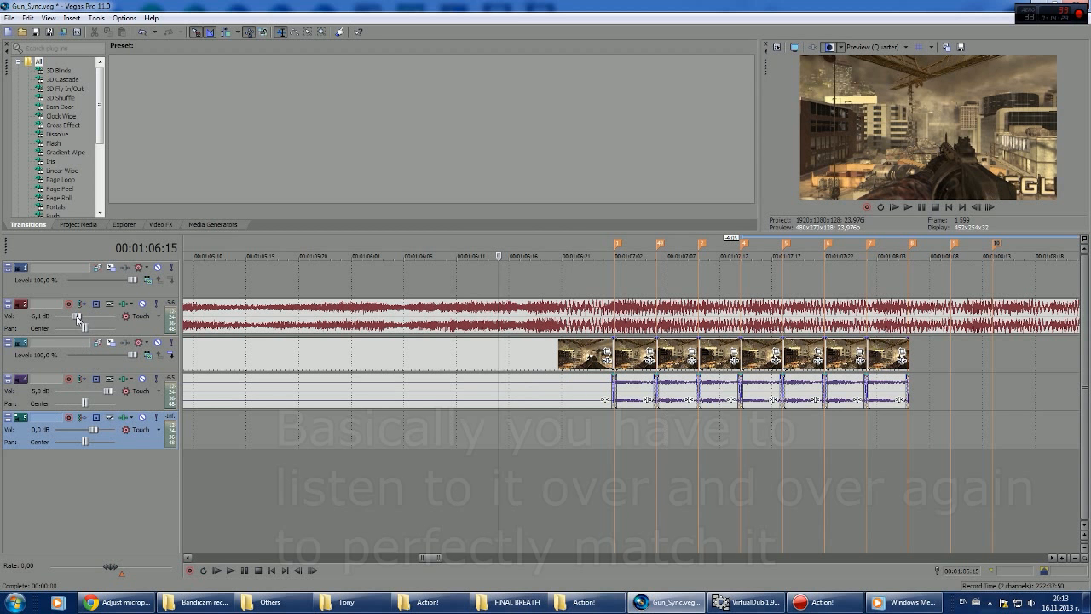
{"action": "left_click", "coordinate": [907, 208]}
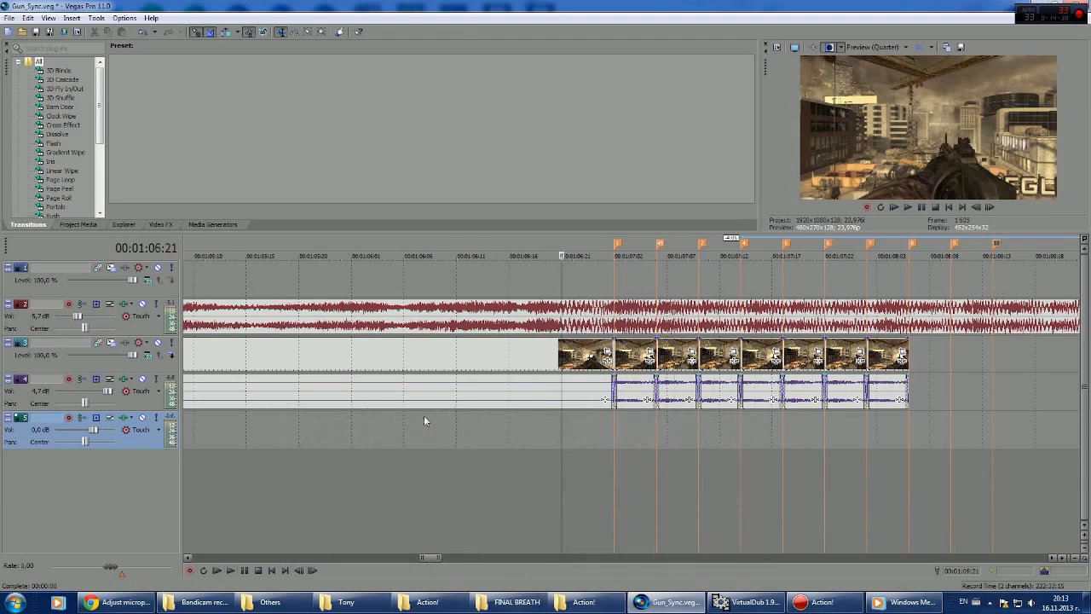
{"action": "key", "text": "space"}
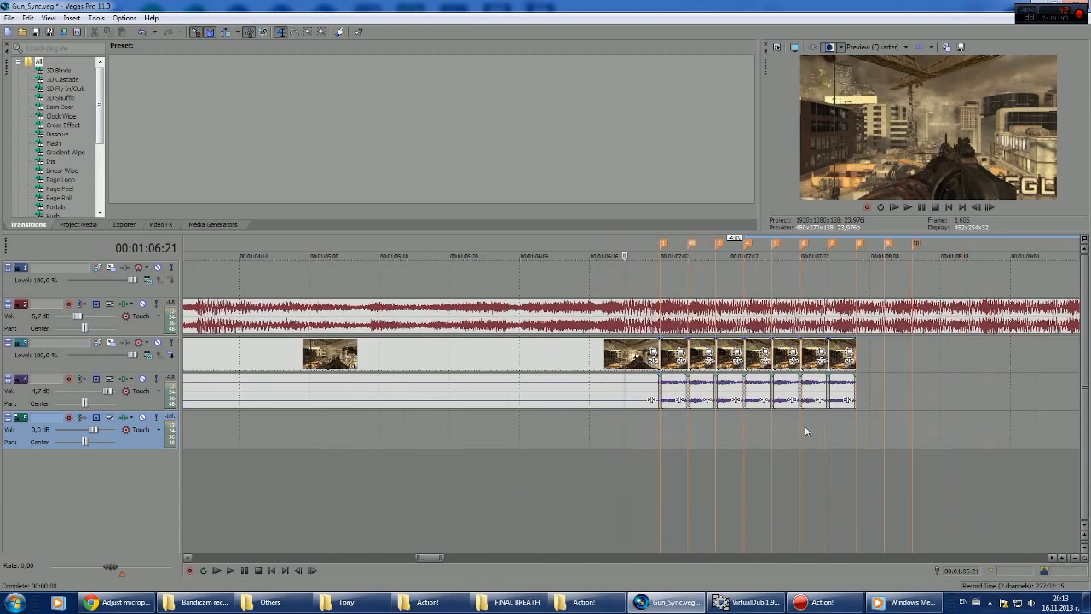
Step: Play the gunshot sequence with the song from around marker 1 to check the sync
{"action": "left_click", "coordinate": [366, 354]}
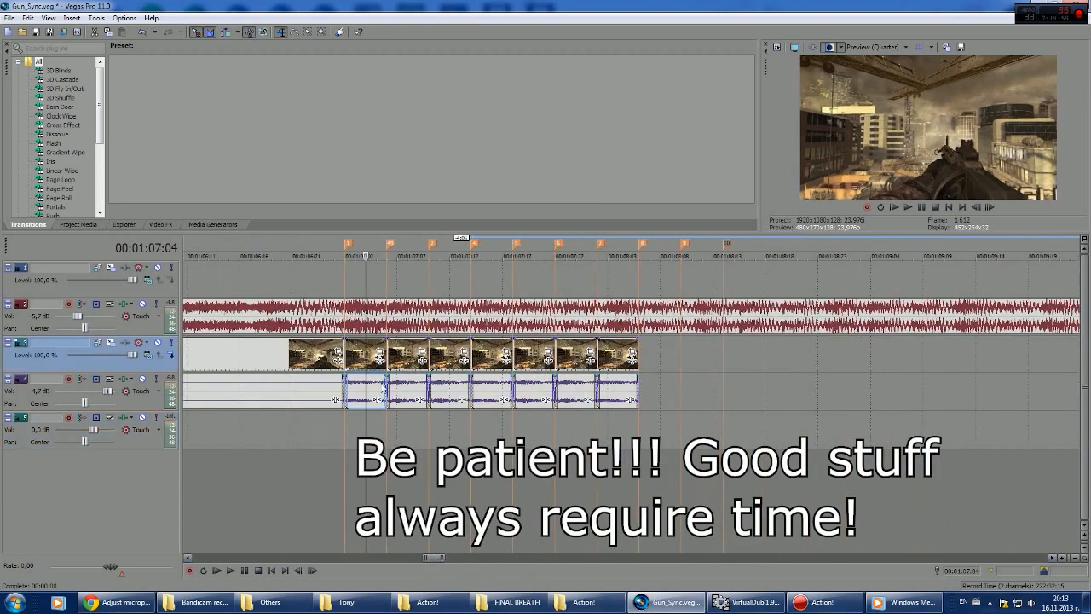
{"action": "left_click", "coordinate": [908, 207]}
{"action": "left_click", "coordinate": [908, 208]}
{"action": "left_click", "coordinate": [922, 207]}
{"action": "left_click", "coordinate": [333, 283]}
{"action": "left_click", "coordinate": [908, 208]}
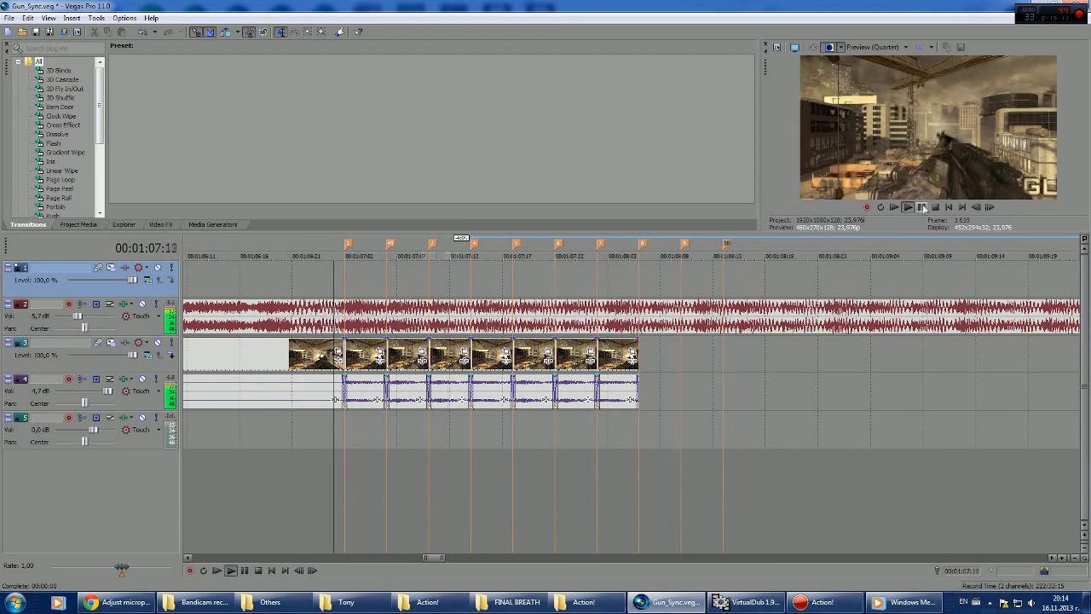
{"action": "left_click", "coordinate": [922, 207]}
Step: Try to extend the sequence from marker 8 with two consecutive copies of the six clips between markers 2 and 8
{"action": "left_click", "coordinate": [619, 354]}
{"action": "left_click", "coordinate": [407, 359]}
{"action": "left_click", "coordinate": [618, 356], "text": "shift"}
{"action": "left_click_drag", "start_coordinate": [583, 356], "coordinate": [835, 358]}
{"action": "scroll", "coordinate": [835, 401], "scroll_direction": "down", "scroll_amount": 1}
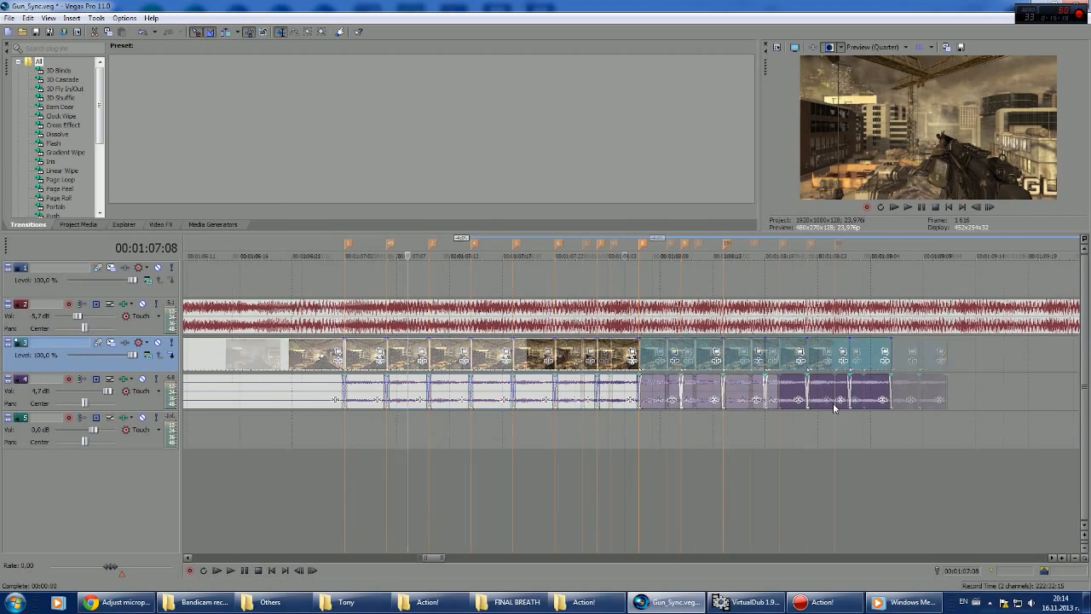
{"action": "scroll", "coordinate": [789, 386], "scroll_direction": "up", "scroll_amount": 1}
{"action": "left_click_drag", "start_coordinate": [431, 557], "coordinate": [442, 558]}
{"action": "left_click_drag", "start_coordinate": [517, 358], "coordinate": [769, 358]}
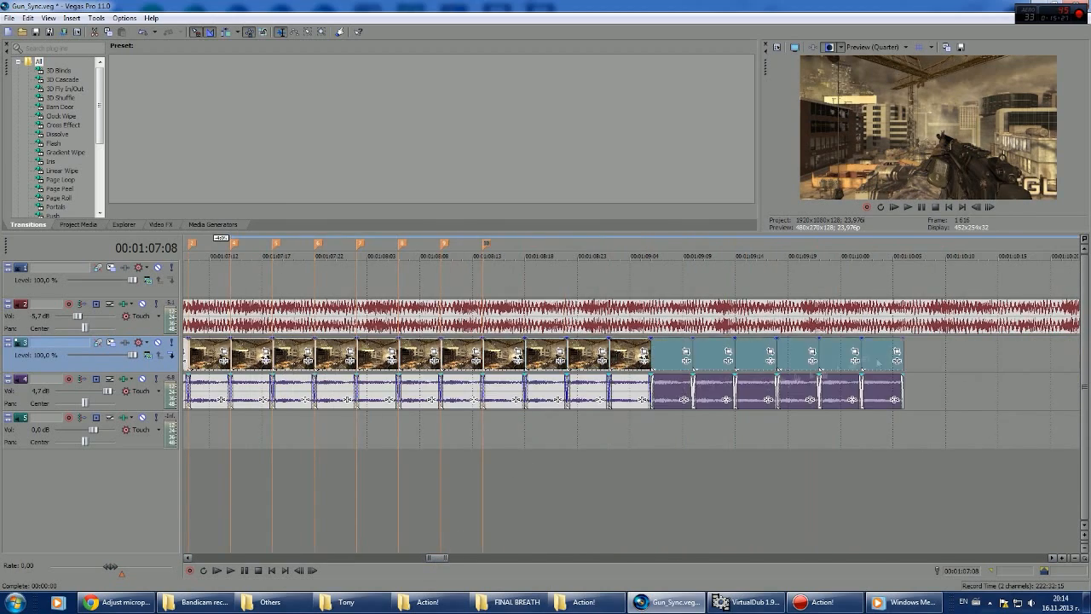
Step: Play the extended sequence and undo the second copied group of six clips
{"action": "scroll", "coordinate": [533, 295], "scroll_direction": "down", "scroll_amount": 1}
{"action": "left_click", "coordinate": [533, 288]}
{"action": "key", "text": "space"}
{"action": "left_click_drag", "start_coordinate": [430, 557], "coordinate": [439, 558]}
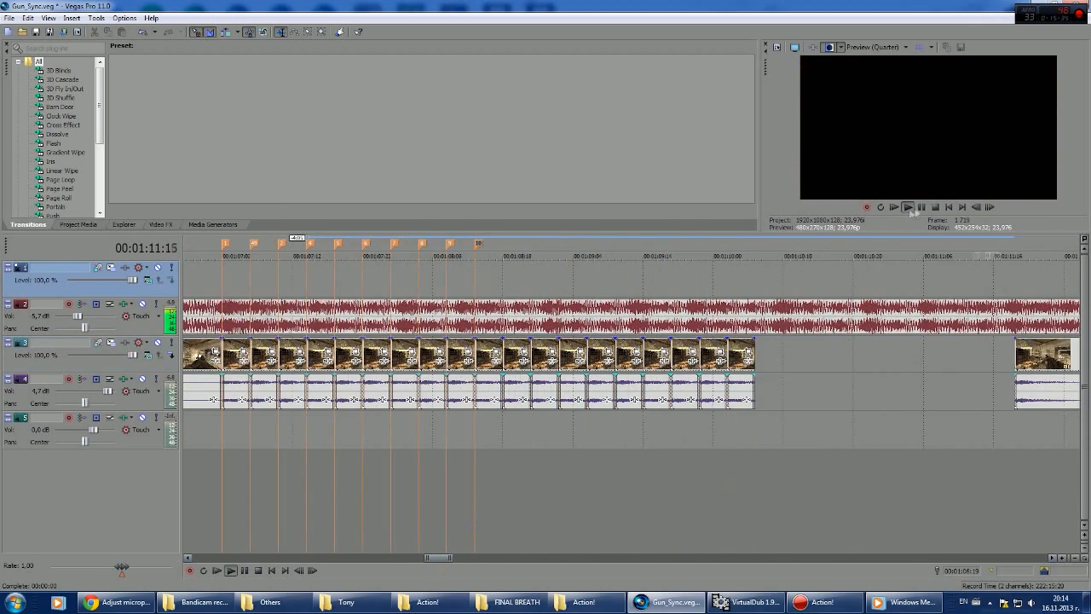
{"action": "key", "text": "Return"}
{"action": "key", "text": "ctrl+z"}
Step: Replay the sequence from around marker 1 and undo the first copied group of six clips at marker 8
{"action": "left_click", "coordinate": [222, 289]}
{"action": "key", "text": "space"}
{"action": "key", "text": "space"}
{"action": "left_click", "coordinate": [404, 289]}
{"action": "scroll", "coordinate": [492, 382], "scroll_direction": "up", "scroll_amount": 1}
{"action": "scroll", "coordinate": [492, 382], "scroll_direction": "up", "scroll_amount": 1}
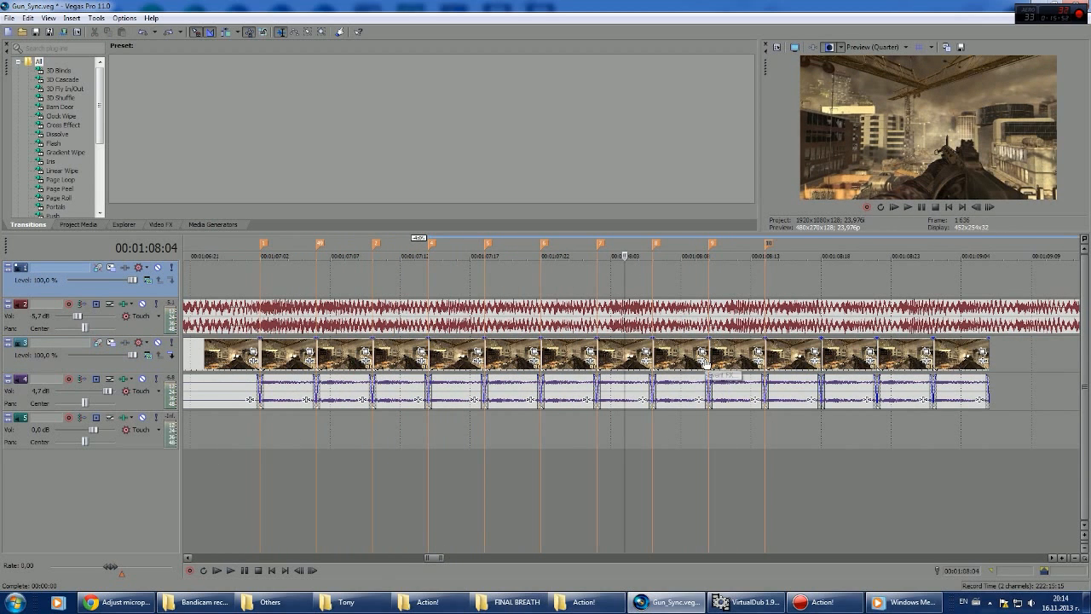
{"action": "key", "text": "ctrl+z"}
Step: Play the seven one-beat gunshot clips from just after marker 1 through marker 8
{"action": "left_click", "coordinate": [273, 432]}
{"action": "key", "text": "space"}
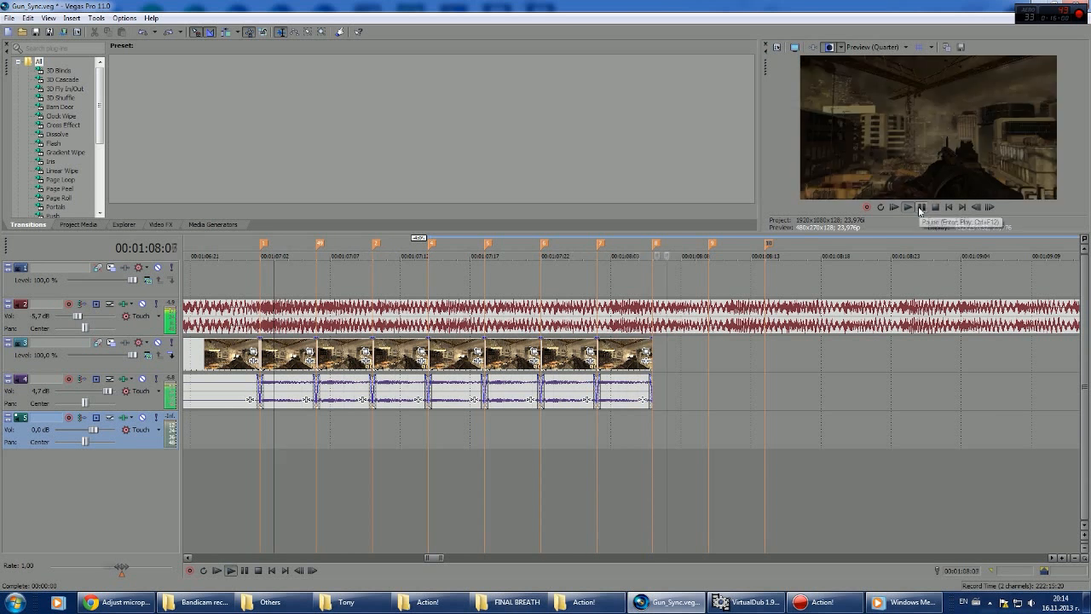
{"action": "left_click", "coordinate": [922, 207]}
Step: Copy the clip at marker 6 to marker 8, and the five clips between markers 1 and 6 to marker 9 onward
{"action": "left_click_drag", "start_coordinate": [555, 352], "coordinate": [667, 352]}
{"action": "mouse_move", "coordinate": [288, 352]}
{"action": "left_mouse_down"}
{"action": "mouse_move", "coordinate": [798, 356]}
{"action": "mouse_move", "coordinate": [901, 346]}
{"action": "left_mouse_up"}
{"action": "key", "text": "ctrl+z"}
{"action": "left_click", "coordinate": [289, 352]}
{"action": "left_click", "coordinate": [500, 350], "text": "shift"}
{"action": "left_click_drag", "start_coordinate": [500, 350], "coordinate": [950, 344]}
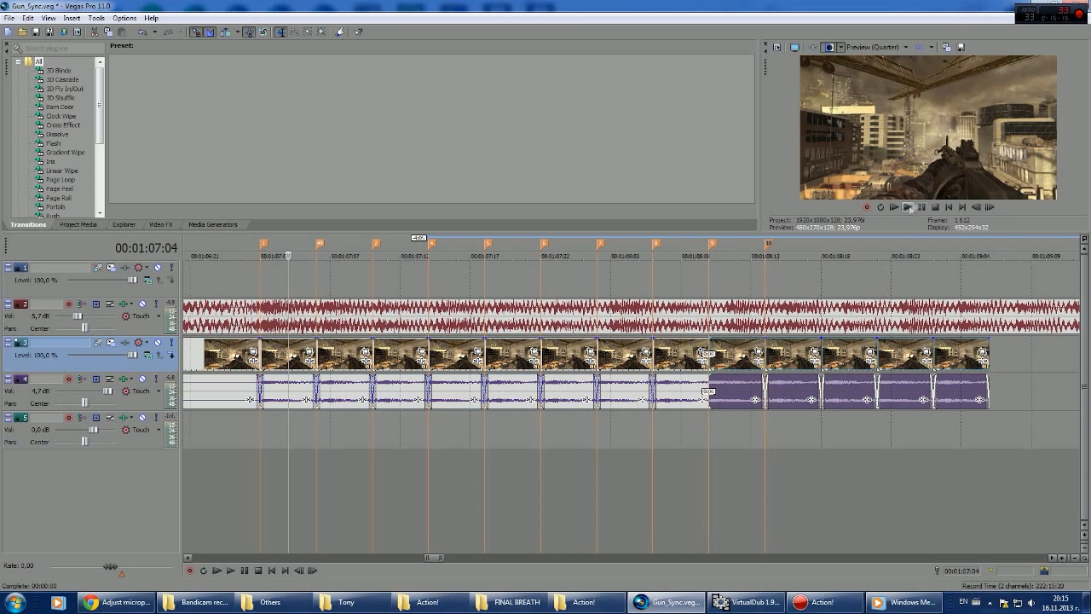
Step: Play the lengthened gunshot sequence with the song to check the timing of the added clips
{"action": "left_click", "coordinate": [909, 208]}
{"action": "left_click", "coordinate": [922, 207]}
{"action": "left_click", "coordinate": [344, 282]}
{"action": "left_click", "coordinate": [910, 208]}
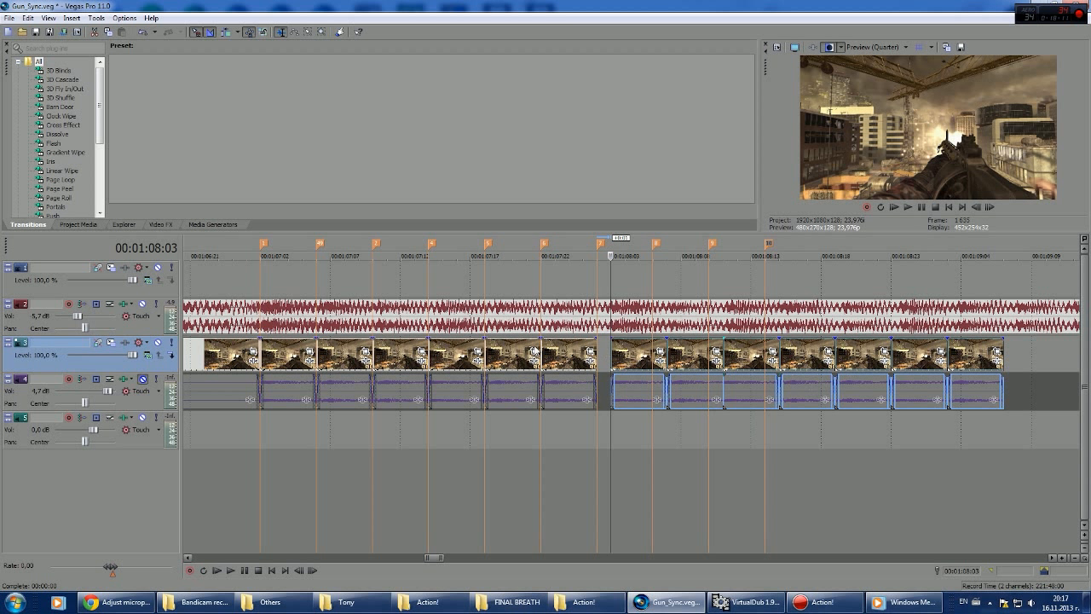
Step: Extend the gunshot clip between markers 6 and 7 to close the gap before the next clip, and unmute gunshot audio track 4
{"action": "left_click", "coordinate": [568, 350]}
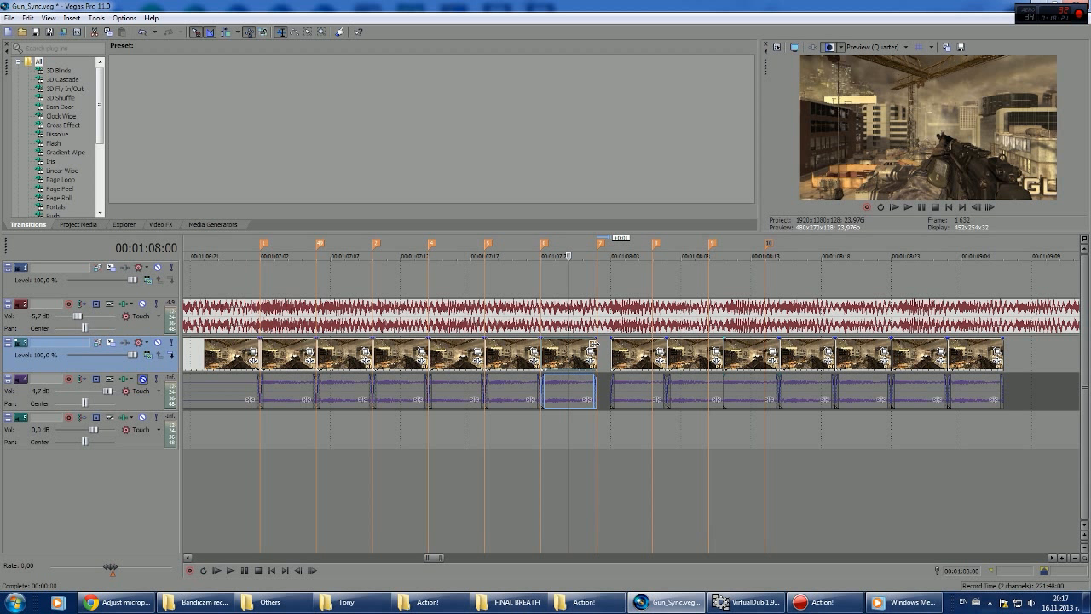
{"action": "left_click_drag", "start_coordinate": [595, 344], "coordinate": [607, 345]}
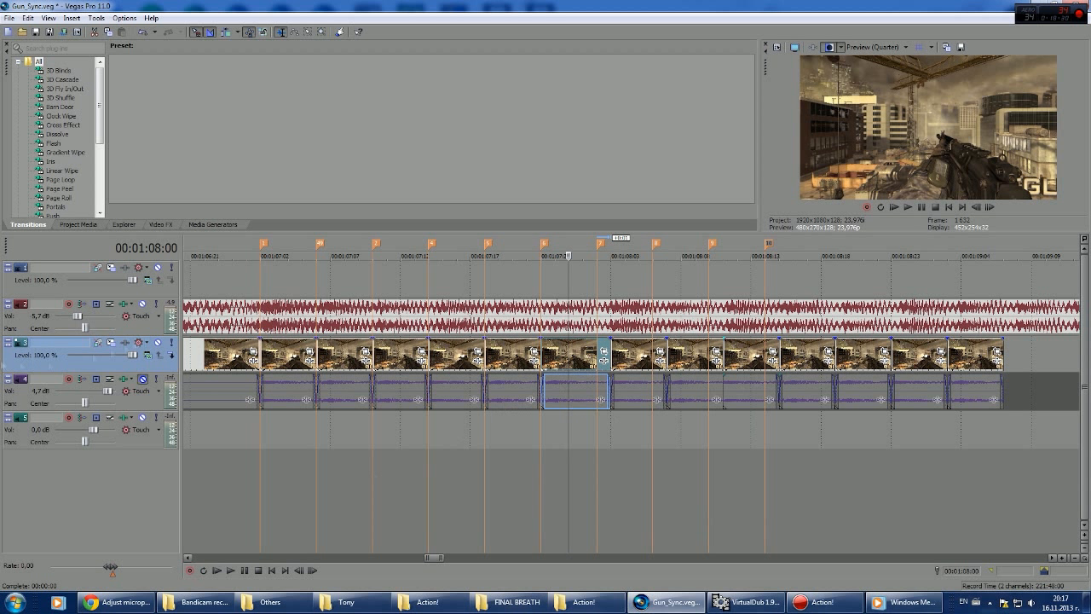
{"action": "left_click", "coordinate": [143, 379]}
Step: Raise the normal playback rate and play the gunshot sequence with both the song and the gun audio
{"action": "left_click", "coordinate": [246, 281]}
{"action": "key", "text": "space"}
{"action": "key", "text": "Return"}
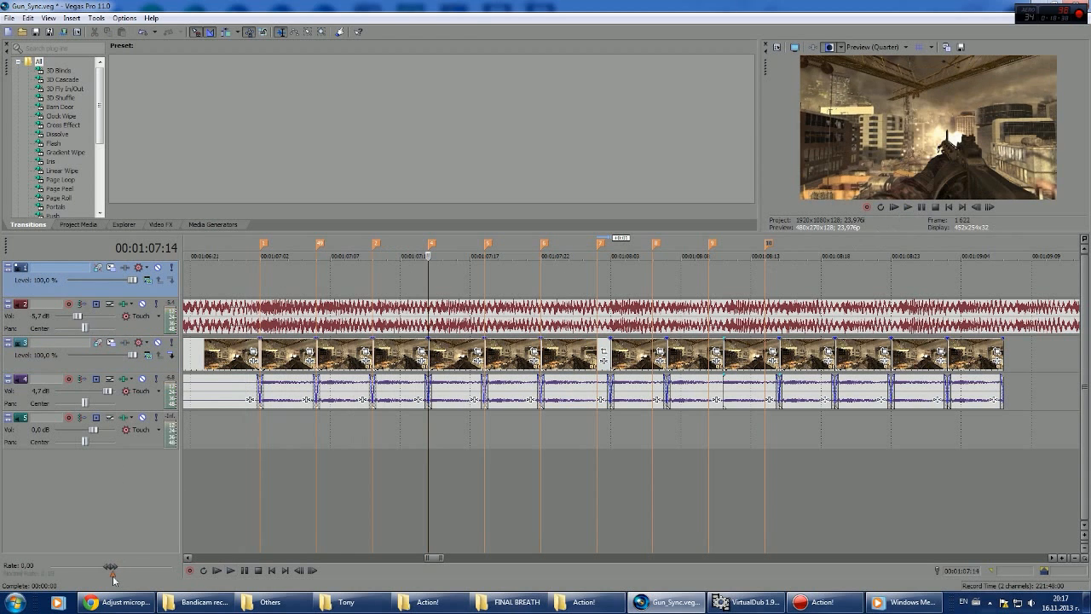
{"action": "left_click_drag", "start_coordinate": [114, 579], "coordinate": [122, 579]}
{"action": "left_click", "coordinate": [228, 445]}
{"action": "left_click", "coordinate": [909, 208]}
{"action": "left_click", "coordinate": [921, 208]}
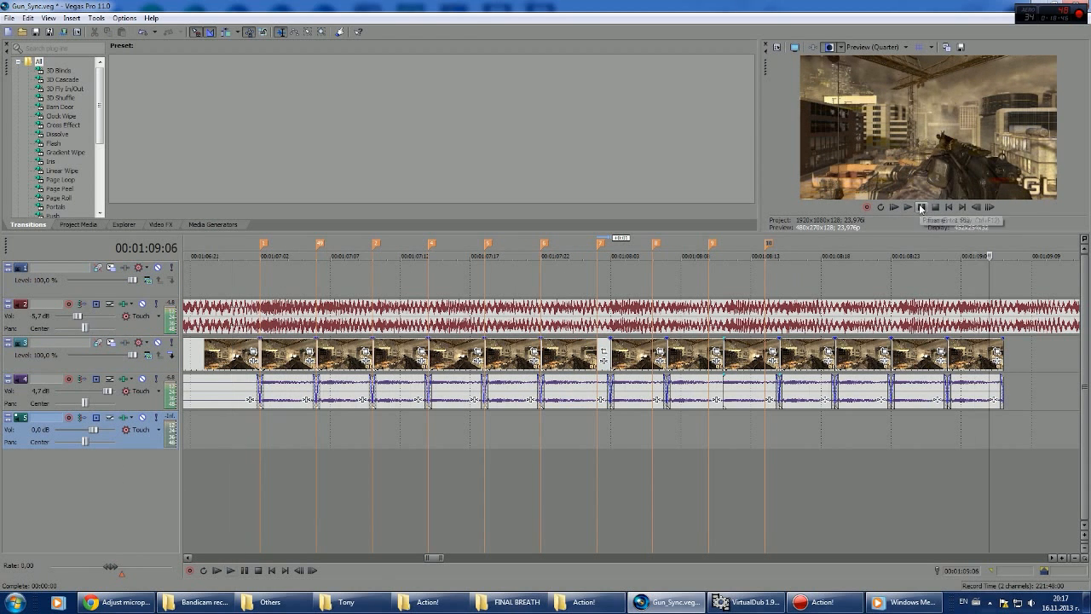
Step: Replay the gunshot run from around marker 1 to the last clip to check how it fits the beat
{"action": "scroll", "coordinate": [383, 395], "scroll_direction": "down", "scroll_amount": 1}
{"action": "scroll", "coordinate": [384, 396], "scroll_direction": "up", "scroll_amount": 1}
{"action": "left_click_drag", "start_coordinate": [437, 557], "coordinate": [432, 557]}
{"action": "scroll", "coordinate": [432, 504], "scroll_direction": "down", "scroll_amount": 2}
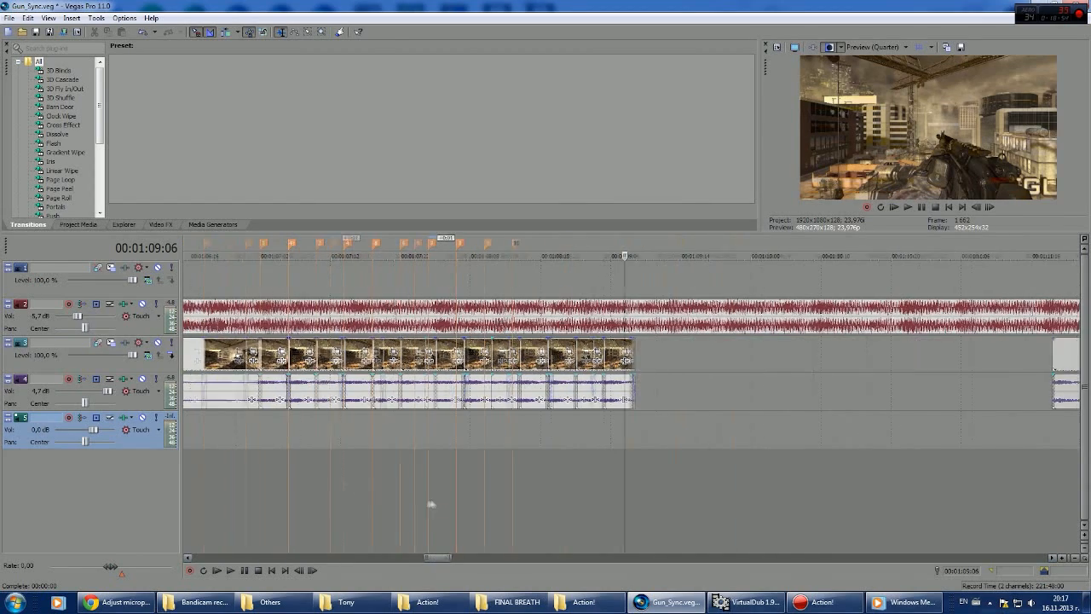
{"action": "left_click", "coordinate": [265, 361]}
{"action": "left_click", "coordinate": [608, 362]}
{"action": "left_click", "coordinate": [909, 208]}
{"action": "left_click", "coordinate": [922, 208]}
Step: Copy the eleven gunshot clips from marker 3 through the last one to the end of the sequence
{"action": "left_click", "coordinate": [263, 367]}
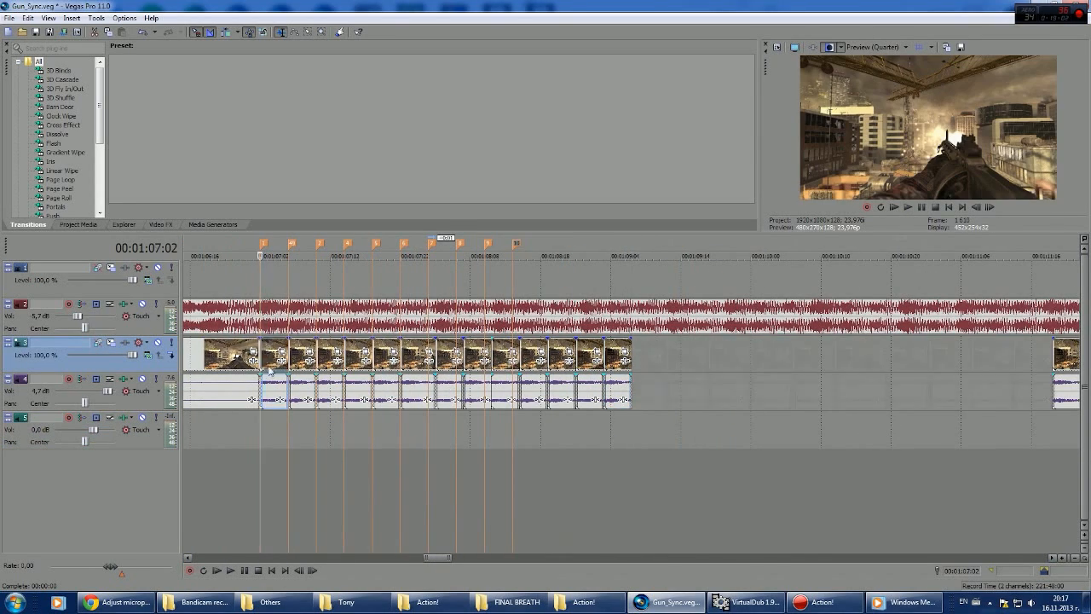
{"action": "scroll", "coordinate": [804, 363], "scroll_direction": "up", "scroll_amount": 1}
{"action": "scroll", "coordinate": [807, 364], "scroll_direction": "down", "scroll_amount": 1}
{"action": "left_click", "coordinate": [948, 358]}
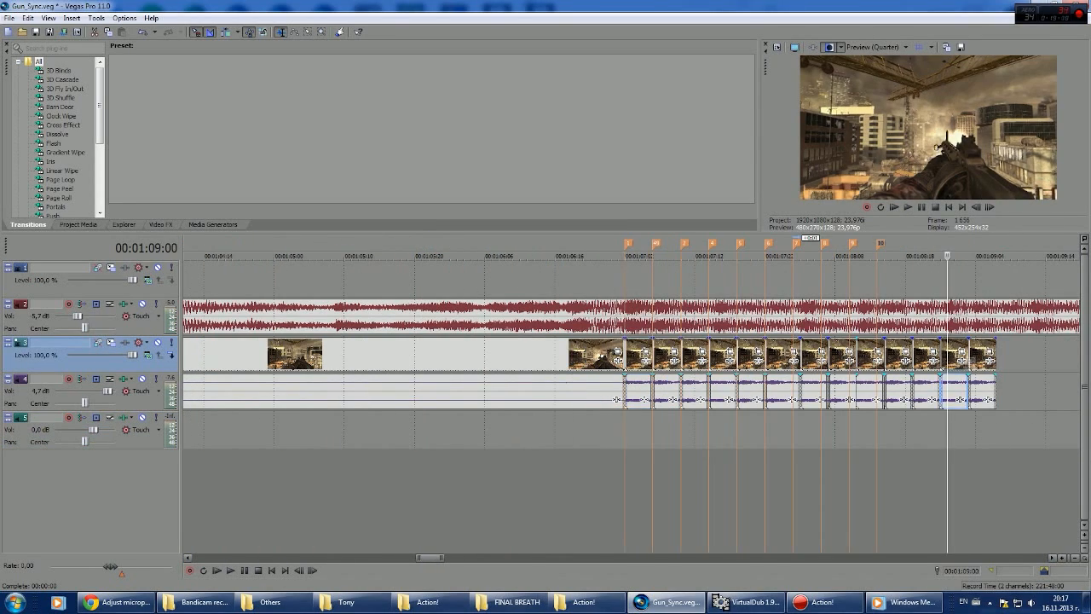
{"action": "left_click", "coordinate": [979, 358]}
{"action": "left_click", "coordinate": [668, 358]}
{"action": "left_click", "coordinate": [688, 357]}
{"action": "left_click", "coordinate": [979, 352], "text": "shift"}
{"action": "mouse_move", "coordinate": [979, 353]}
{"action": "left_mouse_down"}
{"action": "mouse_move", "coordinate": [1076, 355]}
{"action": "mouse_move", "coordinate": [1000, 356]}
{"action": "left_mouse_up"}
Step: Play the doubled gunshot sequence and check the timing of the newly copied clips
{"action": "left_click", "coordinate": [908, 207]}
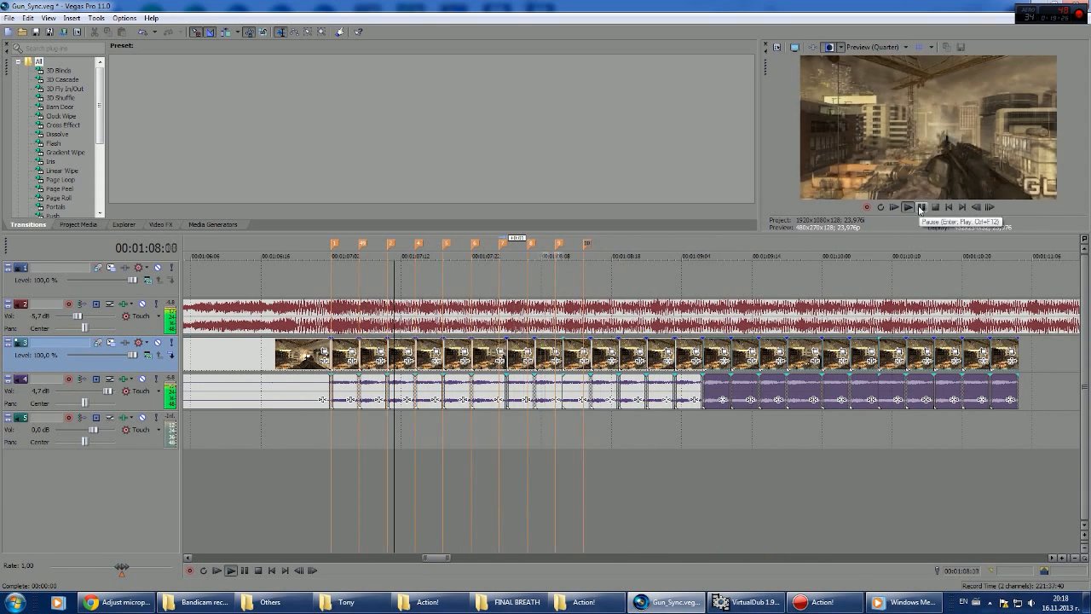
{"action": "key", "text": "space"}
{"action": "left_click", "coordinate": [734, 397]}
{"action": "scroll", "coordinate": [775, 404], "scroll_direction": "up", "scroll_amount": 1}
{"action": "left_click", "coordinate": [908, 209]}
{"action": "left_click", "coordinate": [906, 207]}
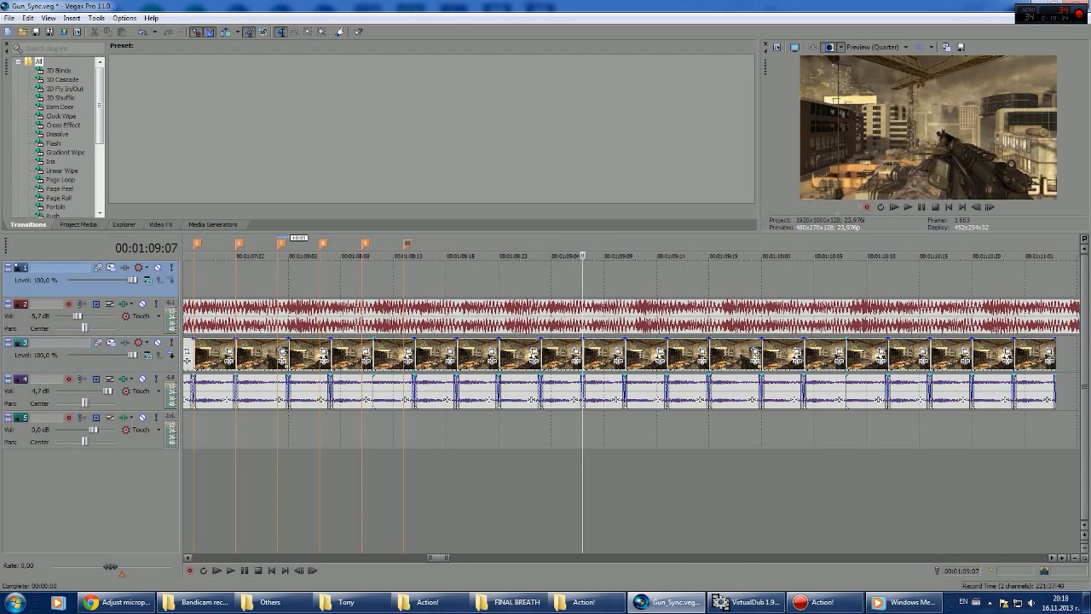
{"action": "left_click", "coordinate": [907, 208]}
{"action": "left_click", "coordinate": [907, 208]}
{"action": "left_click", "coordinate": [908, 208]}
{"action": "left_click", "coordinate": [920, 208]}
Step: Replay the sequence several times to check the longer clip at about 1:09:19 against the song
{"action": "mouse_move", "coordinate": [738, 358]}
{"action": "left_mouse_down"}
{"action": "mouse_move", "coordinate": [790, 359]}
{"action": "mouse_move", "coordinate": [738, 358]}
{"action": "left_mouse_up"}
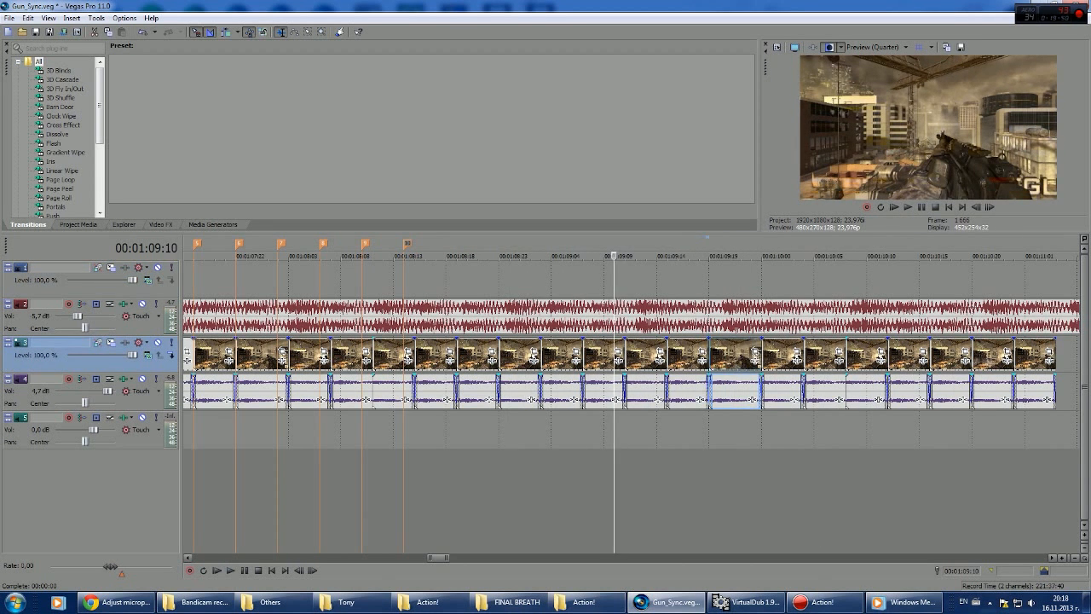
{"action": "left_click", "coordinate": [635, 366]}
{"action": "left_click", "coordinate": [425, 282]}
{"action": "left_click", "coordinate": [246, 282]}
{"action": "left_click", "coordinate": [908, 208]}
{"action": "left_click", "coordinate": [909, 208]}
{"action": "left_click", "coordinate": [909, 208]}
{"action": "left_click", "coordinate": [908, 208]}
{"action": "left_click", "coordinate": [922, 208]}
Step: Move the longer clip at about 1:09:19 past the end of the sequence and shift the following clips earlier into its place
{"action": "left_click", "coordinate": [730, 356]}
{"action": "left_click_drag", "start_coordinate": [731, 358], "coordinate": [1012, 358]}
{"action": "left_click_drag", "start_coordinate": [717, 359], "coordinate": [665, 358]}
{"action": "left_click", "coordinate": [759, 358]}
{"action": "left_click", "coordinate": [969, 358], "text": "shift"}
{"action": "left_click_drag", "start_coordinate": [759, 358], "coordinate": [706, 358]}
Step: Play the rearranged clips and delete the gunshot clips from about 1:09:15 through the detached longer clip
{"action": "left_click", "coordinate": [443, 282]}
{"action": "left_click", "coordinate": [908, 208]}
{"action": "left_click", "coordinate": [908, 208]}
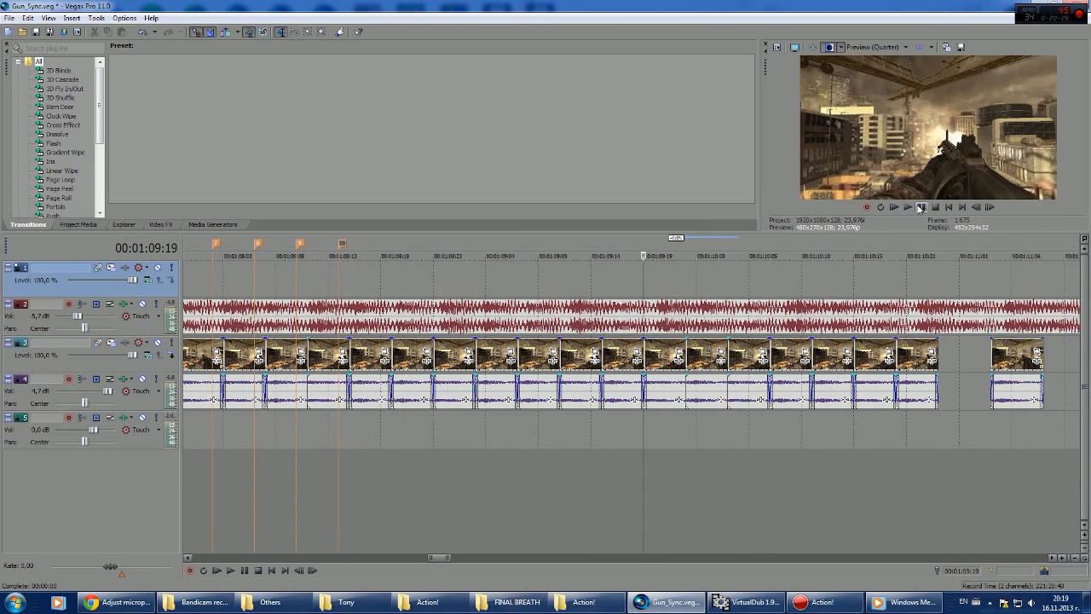
{"action": "left_click", "coordinate": [622, 358]}
{"action": "left_click", "coordinate": [1015, 358], "text": "shift"}
{"action": "key", "text": "Delete"}
Step: Play the shortened gunshot sequence to check the timing up to its new end
{"action": "left_click", "coordinate": [308, 285]}
{"action": "left_click", "coordinate": [908, 208]}
{"action": "left_click", "coordinate": [908, 208]}
{"action": "left_click", "coordinate": [908, 208]}
{"action": "left_click", "coordinate": [921, 208]}
Step: Copy the last gunshot clips onto the end of the sequence, extending it to about 1:10:15
{"action": "left_click", "coordinate": [548, 358]}
{"action": "left_click", "coordinate": [538, 358]}
{"action": "left_click_drag", "start_coordinate": [538, 359], "coordinate": [661, 357]}
{"action": "left_click_drag", "start_coordinate": [485, 358], "coordinate": [831, 353]}
{"action": "left_click", "coordinate": [497, 358]}
{"action": "left_click", "coordinate": [622, 356], "text": "shift"}
Step: Play the extended sequence from about 1:08:21 to check the added clips
{"action": "left_click", "coordinate": [412, 431]}
{"action": "left_click", "coordinate": [910, 208]}
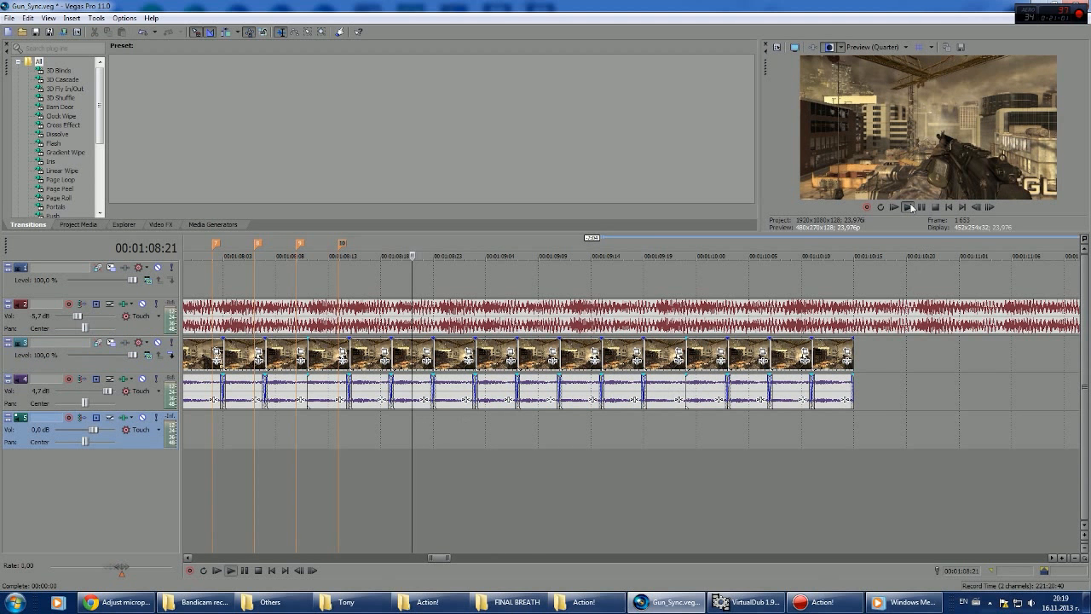
{"action": "left_click", "coordinate": [909, 208]}
{"action": "left_click", "coordinate": [922, 209]}
{"action": "left_click", "coordinate": [453, 424]}
Step: Slow playback to a rate of 0.10 and play the clips from about 1:09:01 against the song
{"action": "left_click_drag", "start_coordinate": [122, 575], "coordinate": [121, 578]}
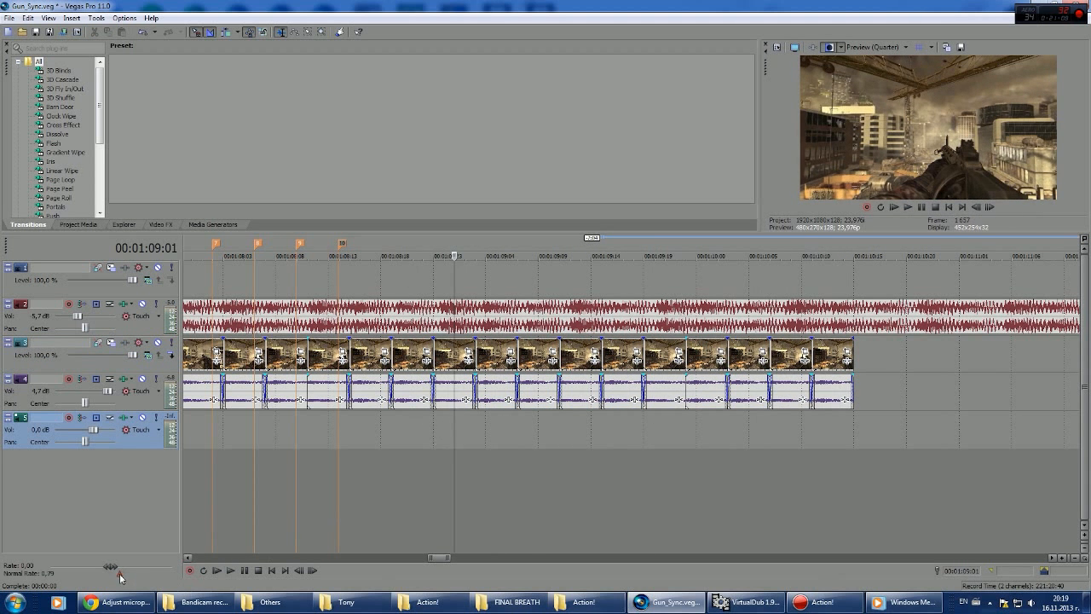
{"action": "left_click", "coordinate": [909, 208]}
{"action": "left_click", "coordinate": [910, 208]}
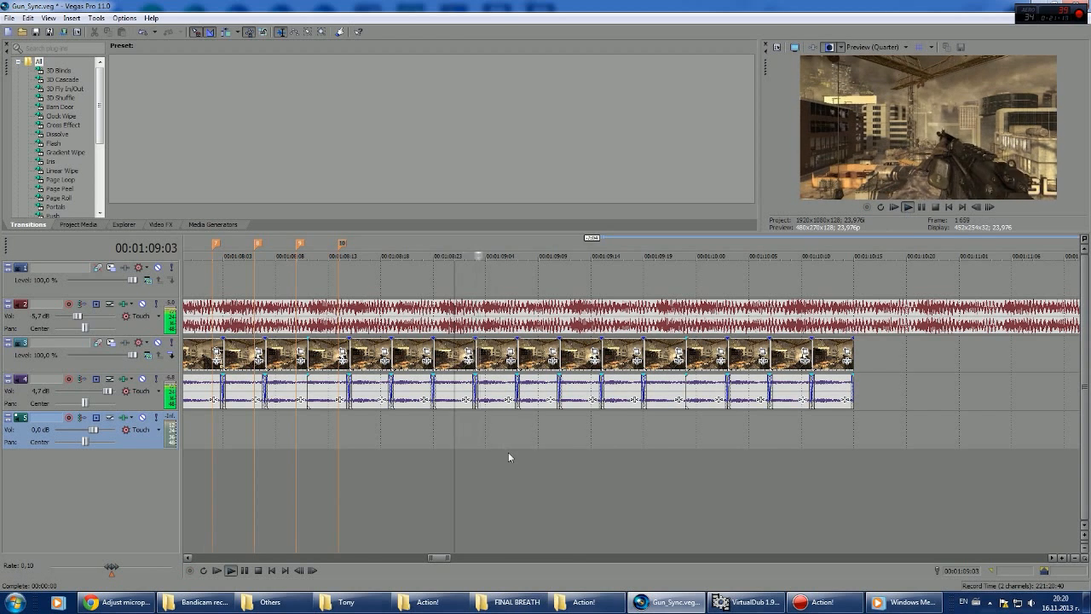
{"action": "scroll", "coordinate": [509, 455], "scroll_direction": "up", "scroll_amount": 1}
{"action": "left_click", "coordinate": [910, 208]}
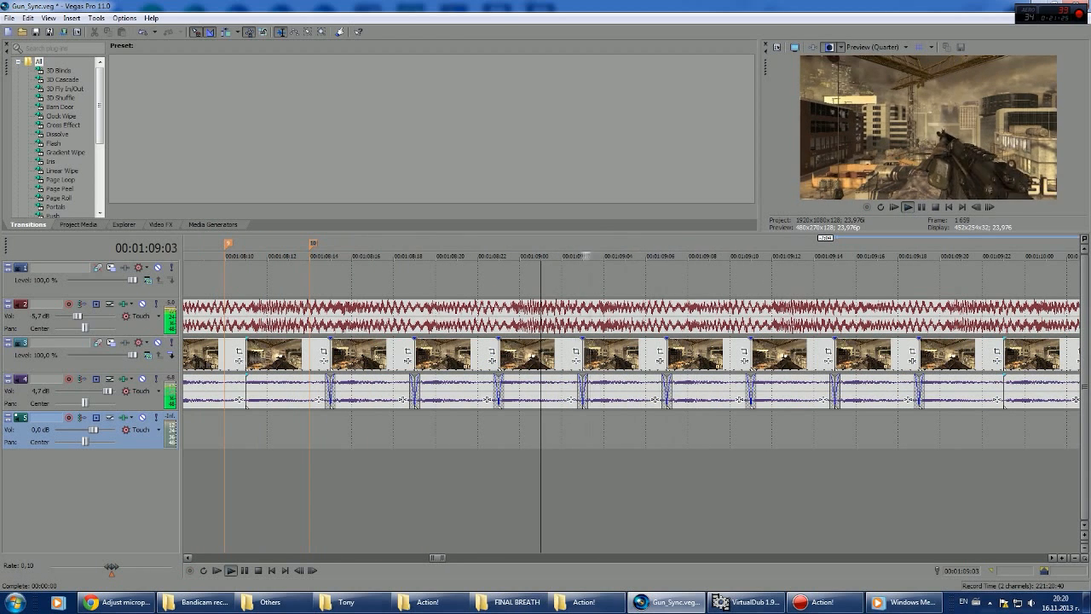
Step: Mute gunshot audio track 4, set the playback rate to 0.15, and play the clips after marker 8 against the song
{"action": "left_click", "coordinate": [142, 379]}
{"action": "left_click_drag", "start_coordinate": [111, 566], "coordinate": [113, 565]}
{"action": "left_click", "coordinate": [909, 208]}
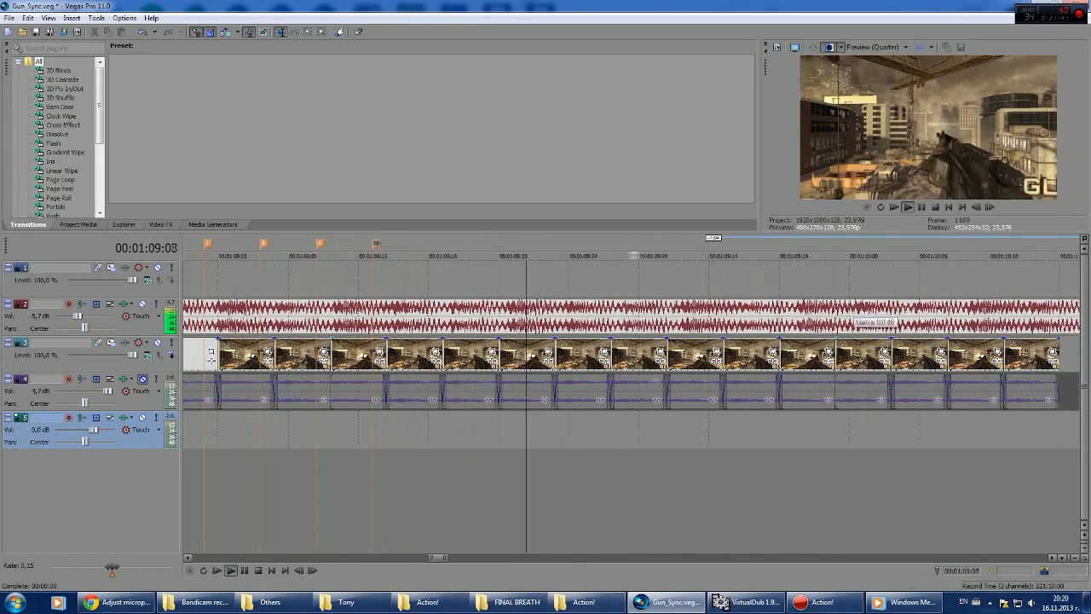
{"action": "left_click", "coordinate": [905, 208]}
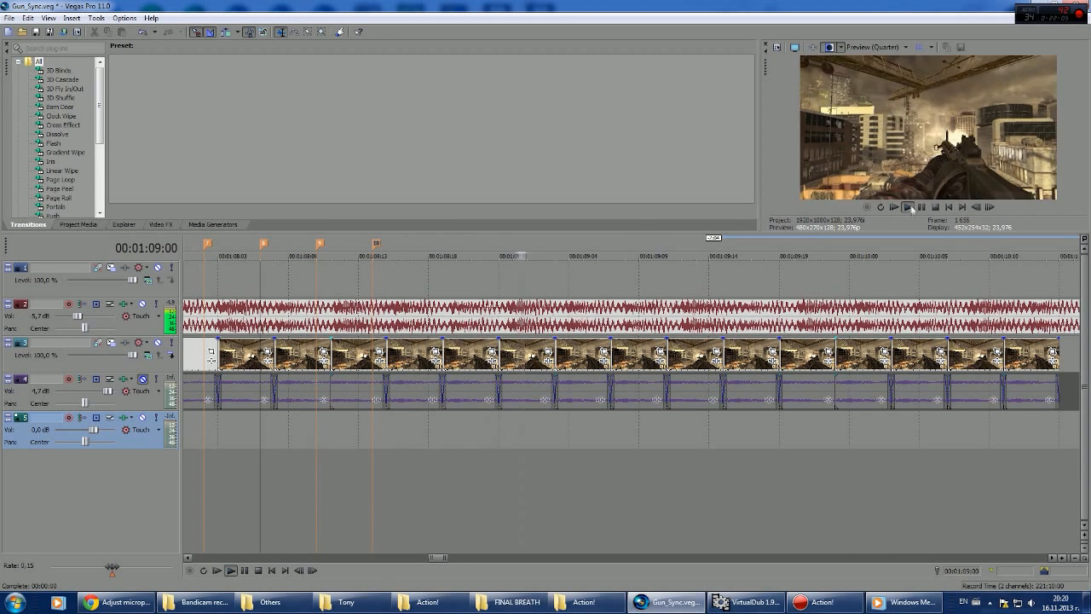
{"action": "left_click", "coordinate": [358, 391]}
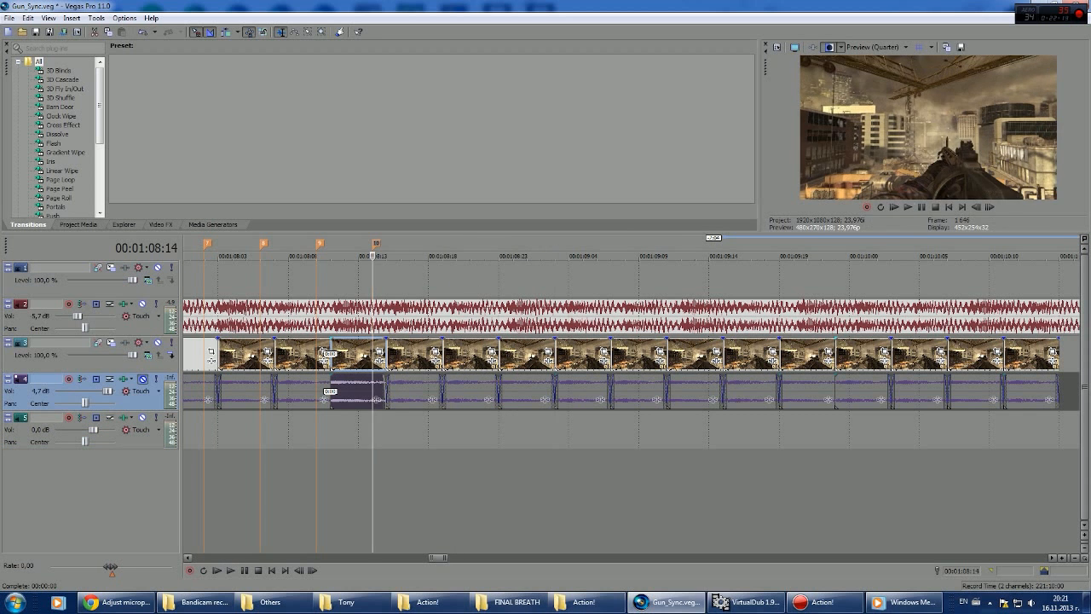
{"action": "key", "text": "space"}
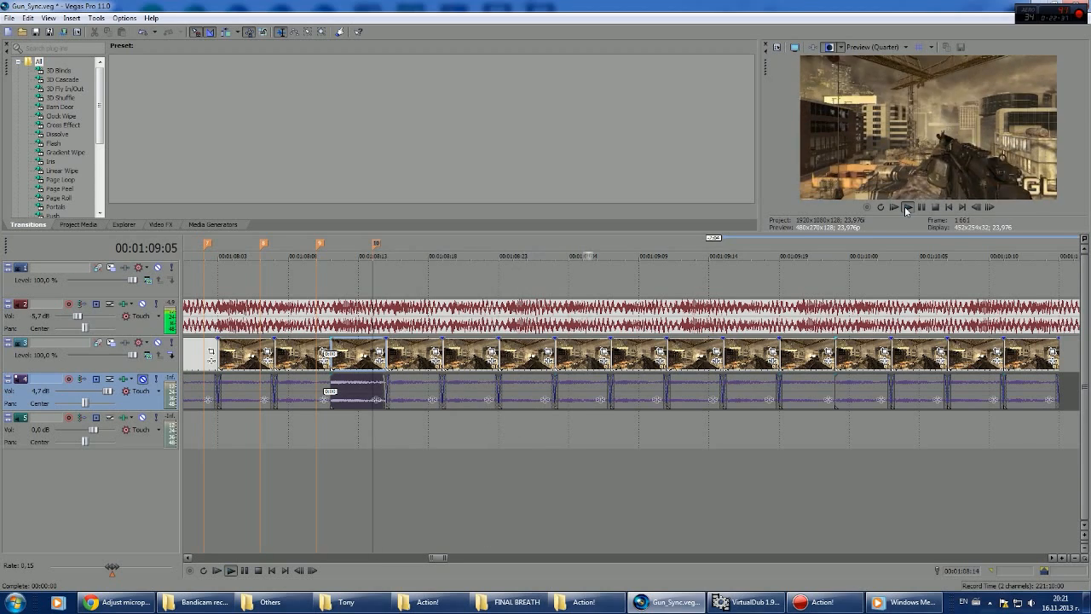
{"action": "left_click", "coordinate": [906, 208]}
Step: Shift the gunshot clips from 1:08:23 onward one frame later and play them to check the timing
{"action": "left_click", "coordinate": [511, 353]}
{"action": "scroll", "coordinate": [585, 413], "scroll_direction": "down", "scroll_amount": 2}
{"action": "left_click_drag", "start_coordinate": [618, 357], "coordinate": [625, 356]}
{"action": "left_click", "coordinate": [603, 357]}
{"action": "scroll", "coordinate": [604, 356], "scroll_direction": "up", "scroll_amount": 2}
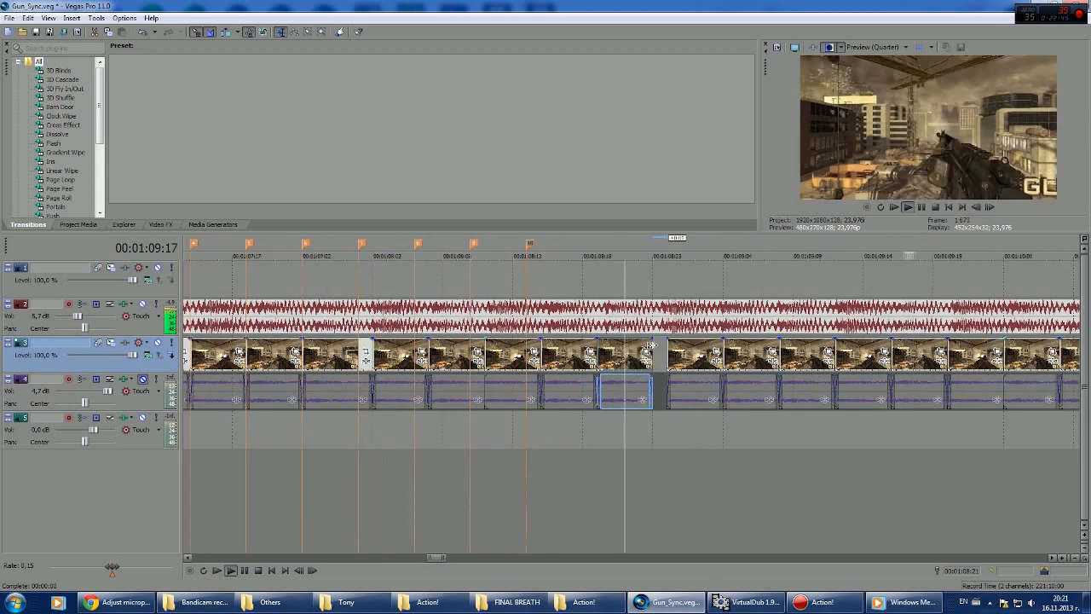
{"action": "left_click", "coordinate": [906, 208]}
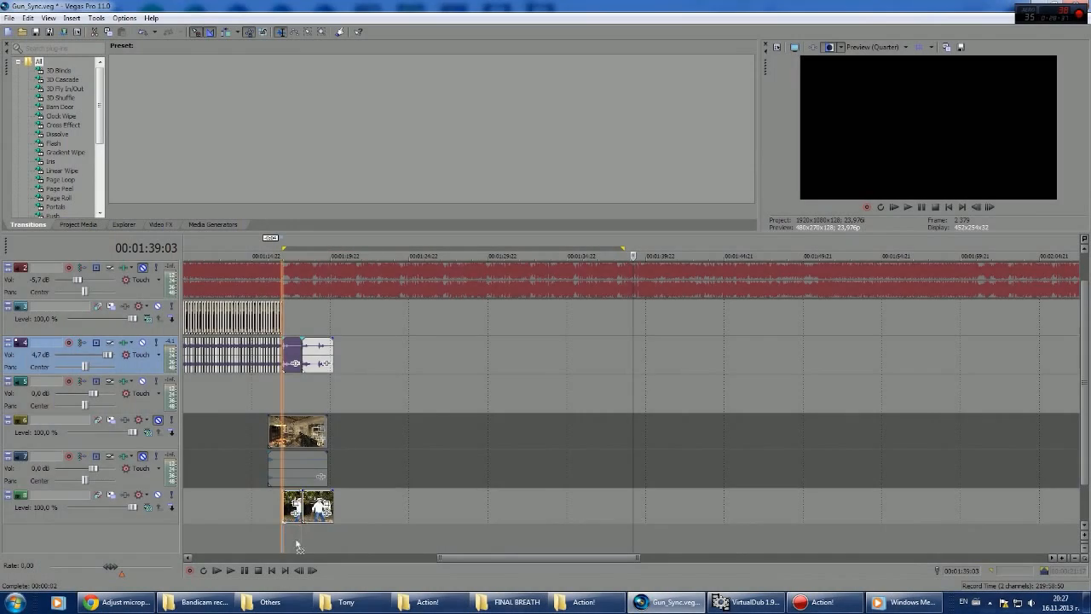
Step: Move the two whip clips' audio to a new track below their video, and save the project over the existing Gun_Sync file
{"action": "left_click_drag", "start_coordinate": [299, 545], "coordinate": [297, 542]}
{"action": "left_click_drag", "start_coordinate": [322, 324], "coordinate": [314, 519]}
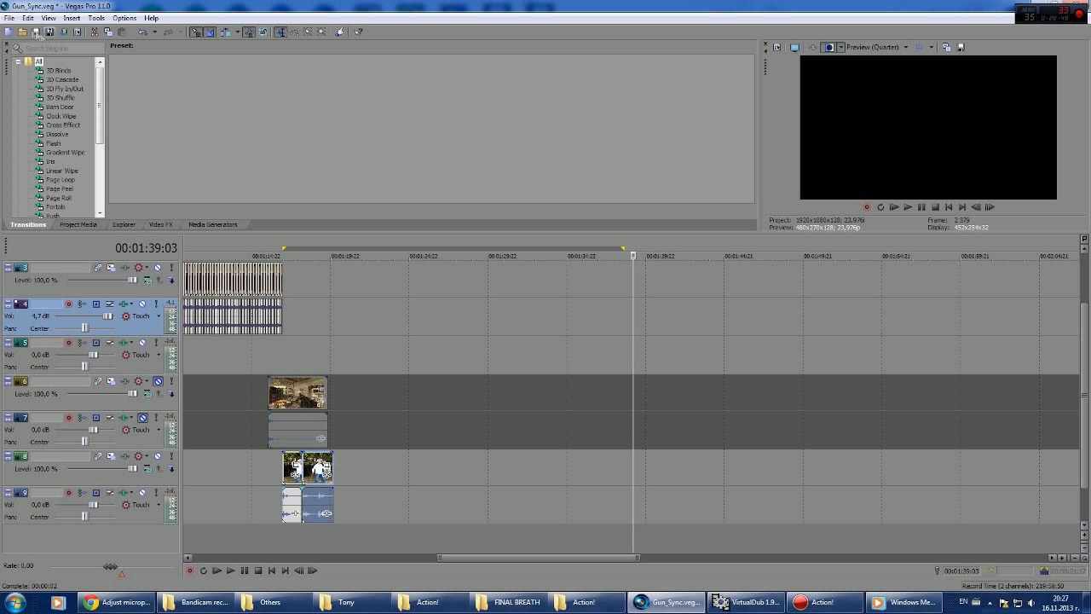
{"action": "left_click", "coordinate": [9, 18]}
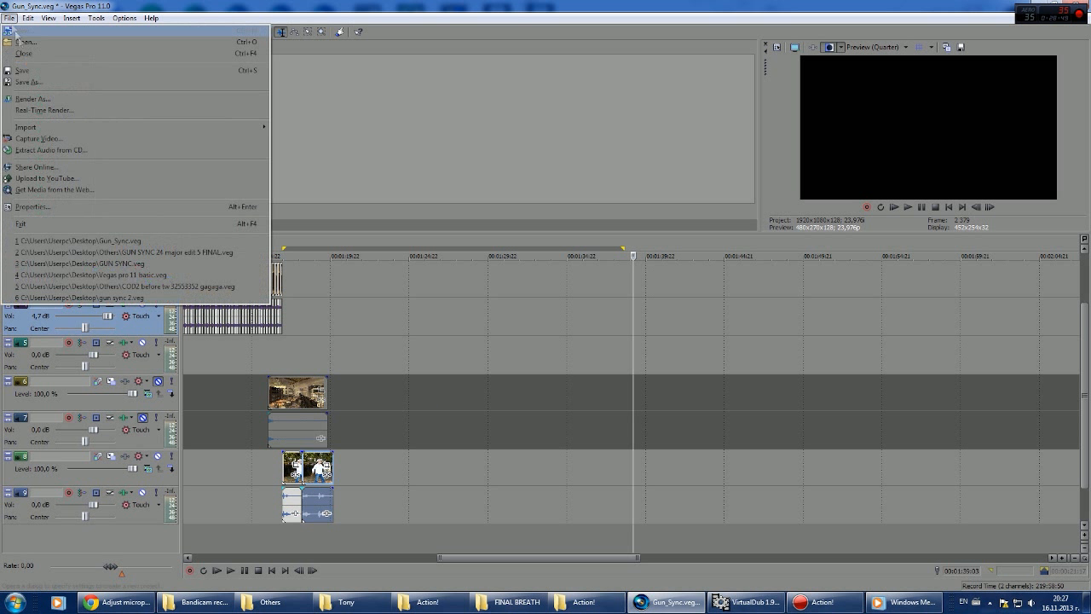
{"action": "left_click", "coordinate": [58, 81]}
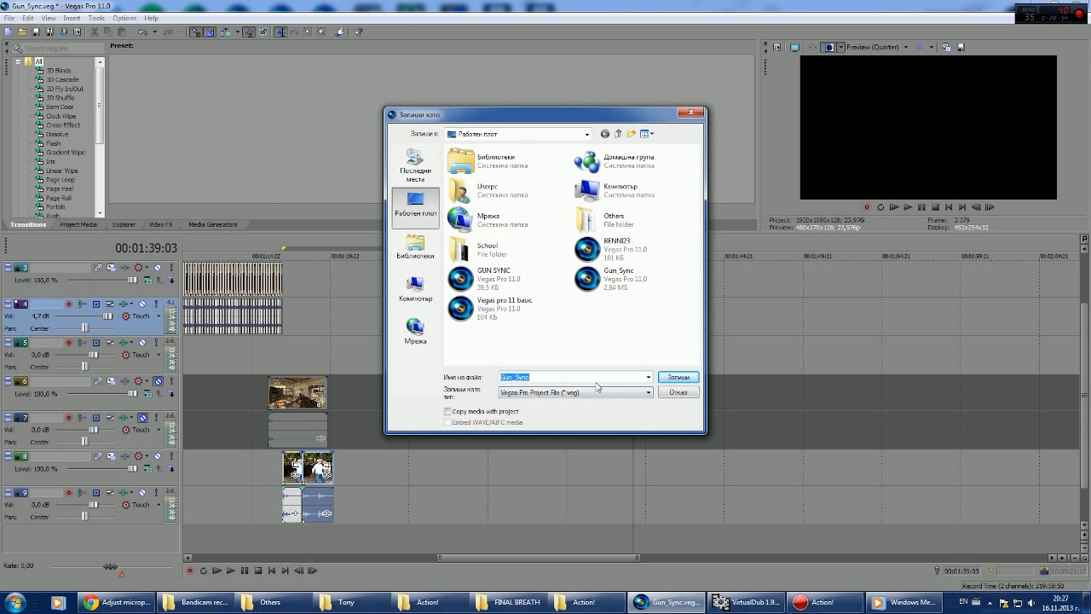
{"action": "left_click", "coordinate": [682, 378]}
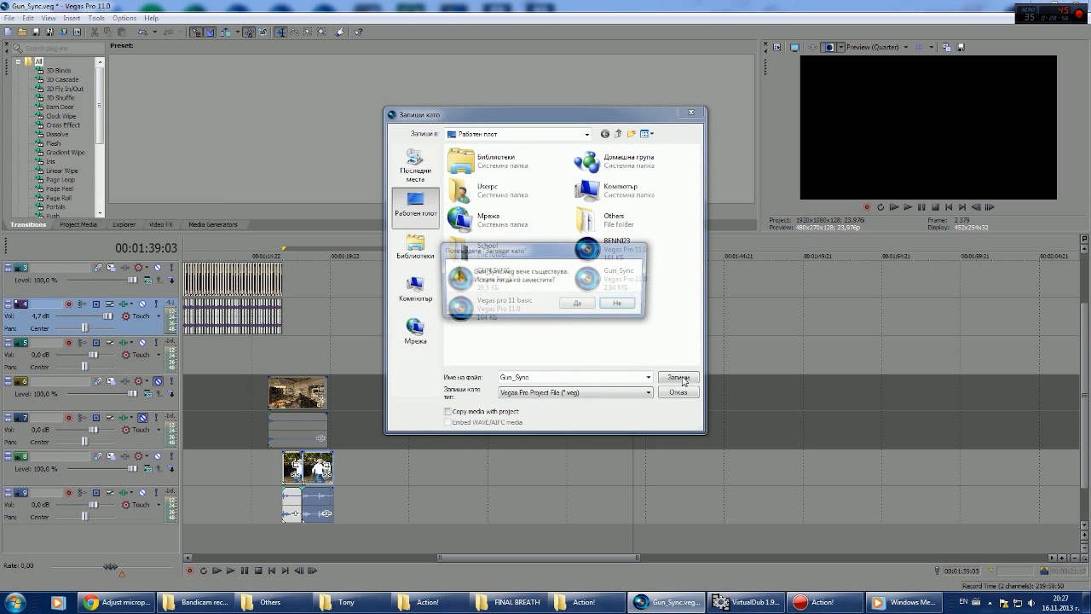
{"action": "left_click", "coordinate": [580, 305]}
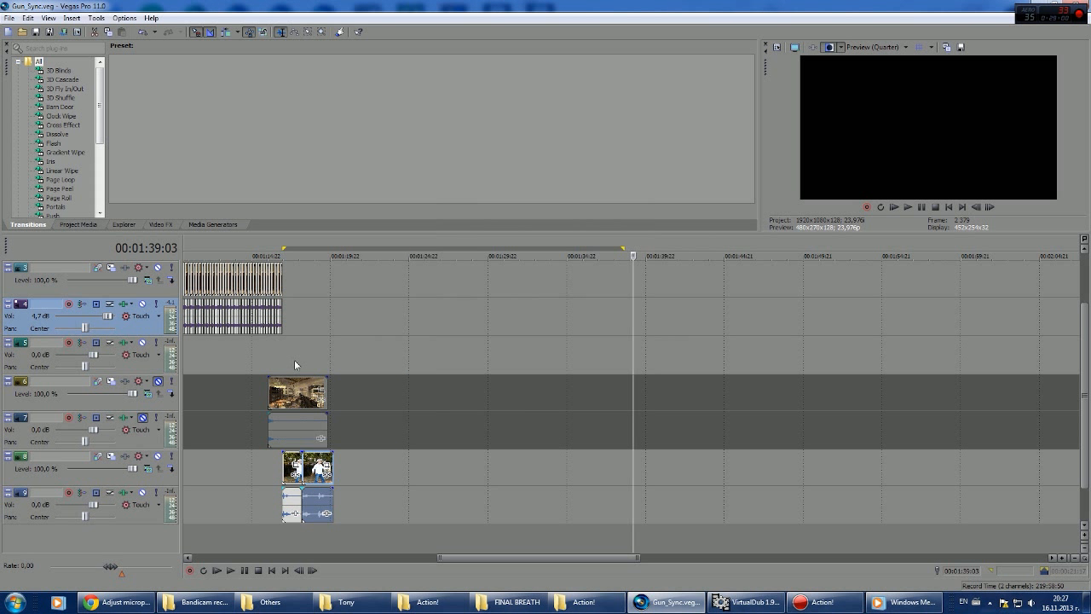
Step: Unmute and solo song track 2, and play from about 1:16:17, near the end of the gunshot clips
{"action": "scroll", "coordinate": [448, 558], "scroll_direction": "left", "scroll_amount": 5}
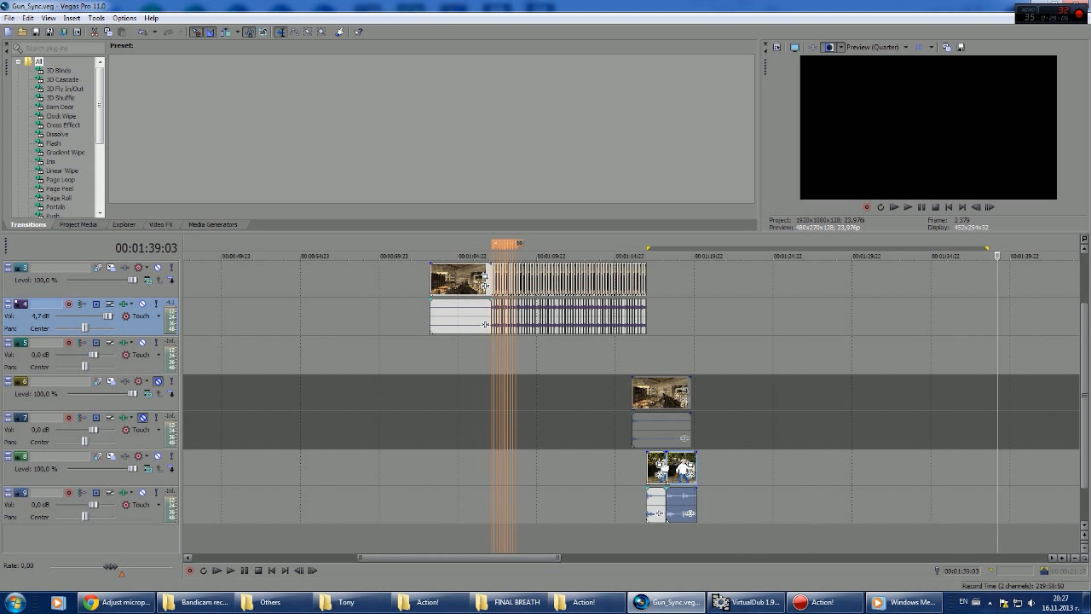
{"action": "left_click", "coordinate": [649, 348]}
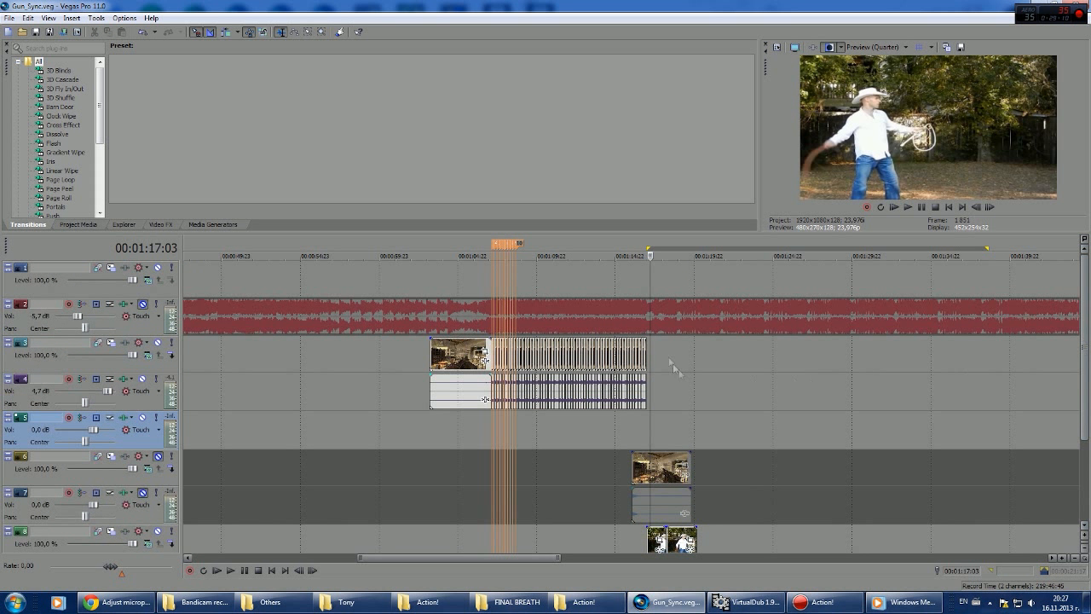
{"action": "left_click", "coordinate": [645, 293]}
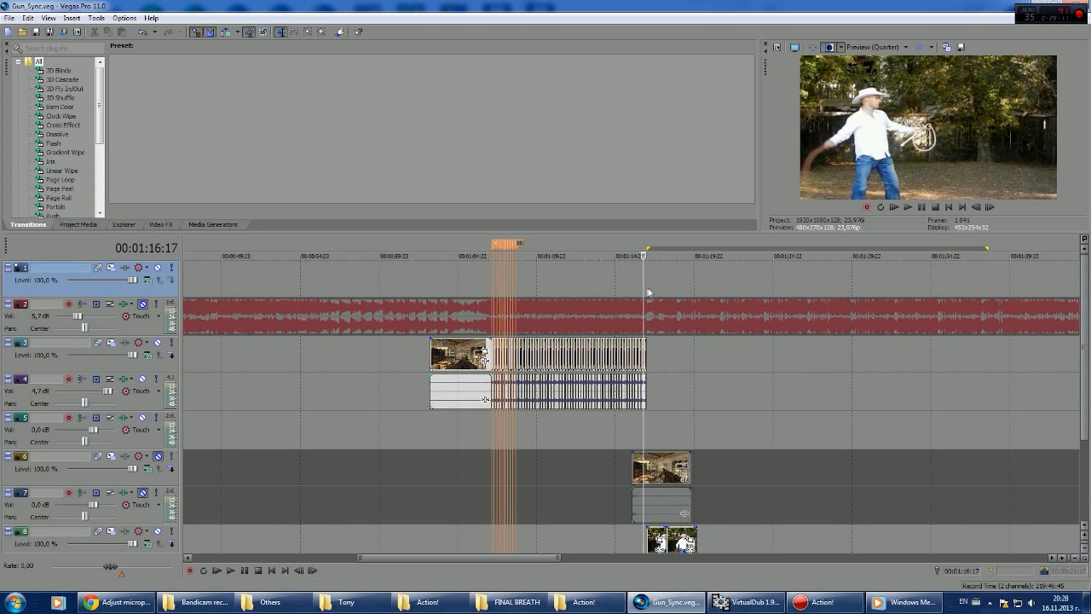
{"action": "left_click", "coordinate": [155, 304]}
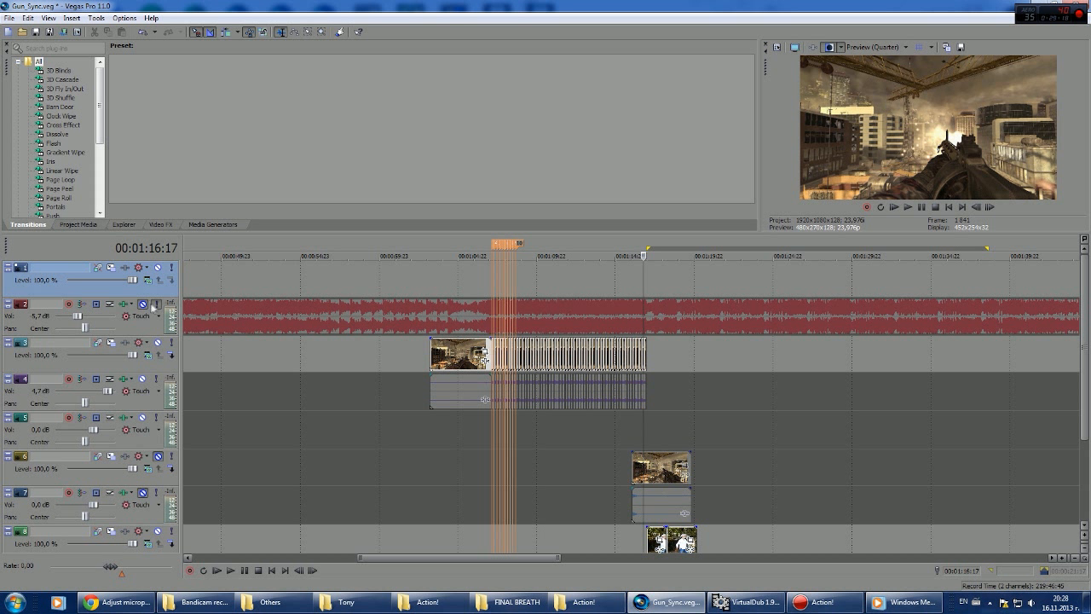
{"action": "left_click", "coordinate": [156, 305]}
{"action": "left_click", "coordinate": [908, 207]}
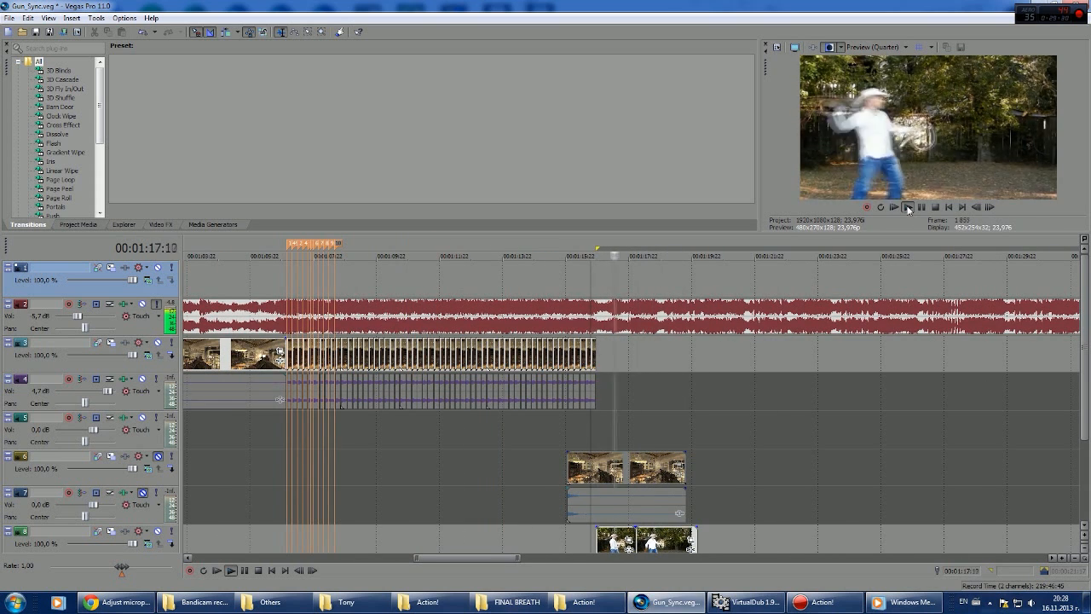
Step: Add a marker on the song's beat at about 1:17:11, after the last gunshot clip
{"action": "scroll", "coordinate": [632, 359], "scroll_direction": "up", "scroll_amount": 3}
{"action": "left_click", "coordinate": [629, 358]}
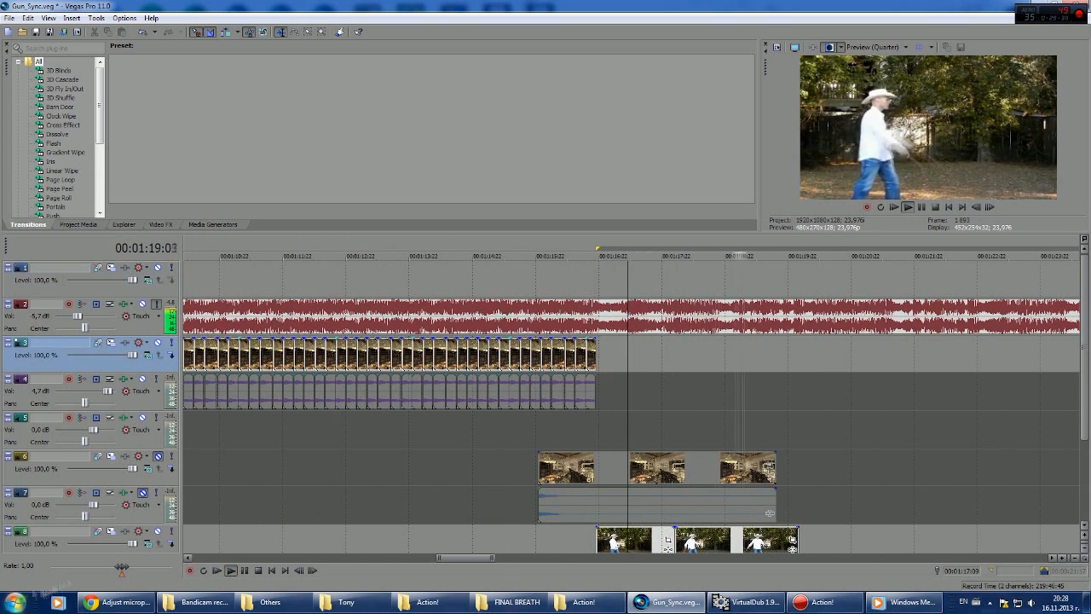
{"action": "key", "text": "space"}
{"action": "key", "text": "m"}
Step: Play the song around the new marker at a rate of 0.30 to check its placement
{"action": "left_click_drag", "start_coordinate": [594, 392], "coordinate": [595, 391]}
{"action": "left_click", "coordinate": [906, 208]}
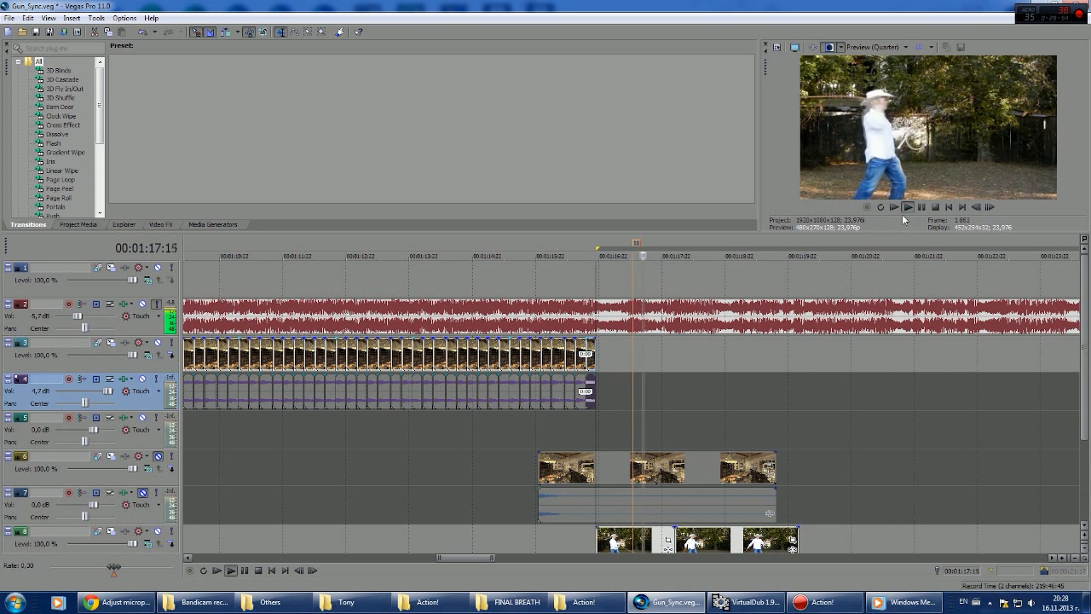
{"action": "left_click", "coordinate": [629, 351]}
{"action": "key", "text": "space"}
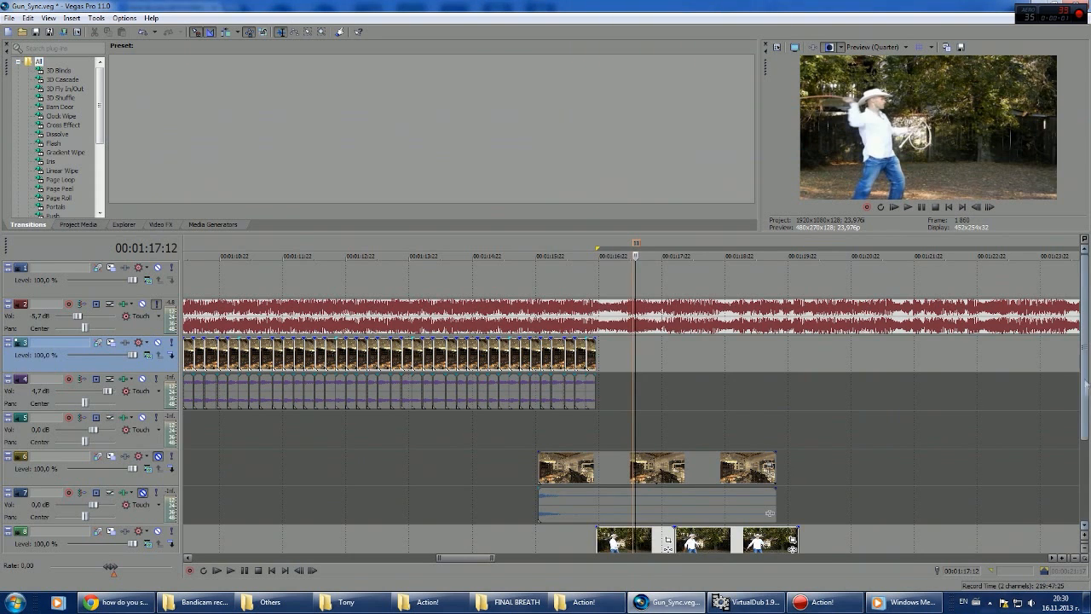
Step: Move both whip clips with their audio earlier so the cut between them meets the marker at about 1:17:11, and play the result
{"action": "left_click_drag", "start_coordinate": [1085, 358], "coordinate": [1085, 431]}
{"action": "left_click", "coordinate": [575, 320]}
{"action": "key", "text": "space"}
{"action": "left_click_drag", "start_coordinate": [636, 431], "coordinate": [594, 431]}
{"action": "left_click_drag", "start_coordinate": [714, 431], "coordinate": [673, 432]}
{"action": "left_click", "coordinate": [489, 398]}
{"action": "left_click", "coordinate": [596, 320]}
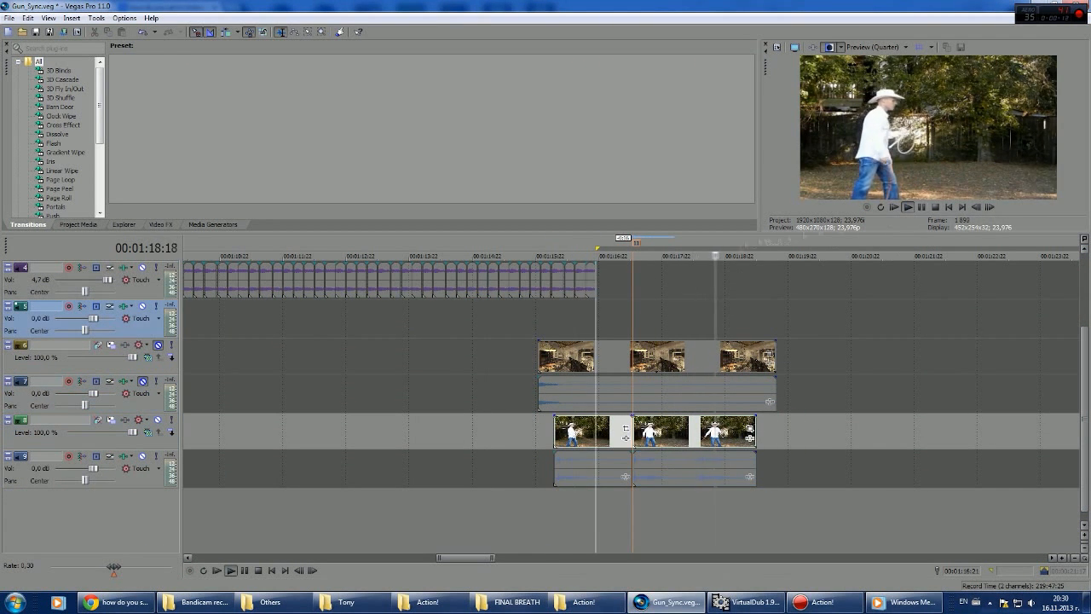
Step: Return the playback rate to 1.00, turn off solo on the song track, and play the whip section with all tracks
{"action": "left_click_drag", "start_coordinate": [113, 574], "coordinate": [122, 573]}
{"action": "key", "text": "space"}
{"action": "key", "text": "space"}
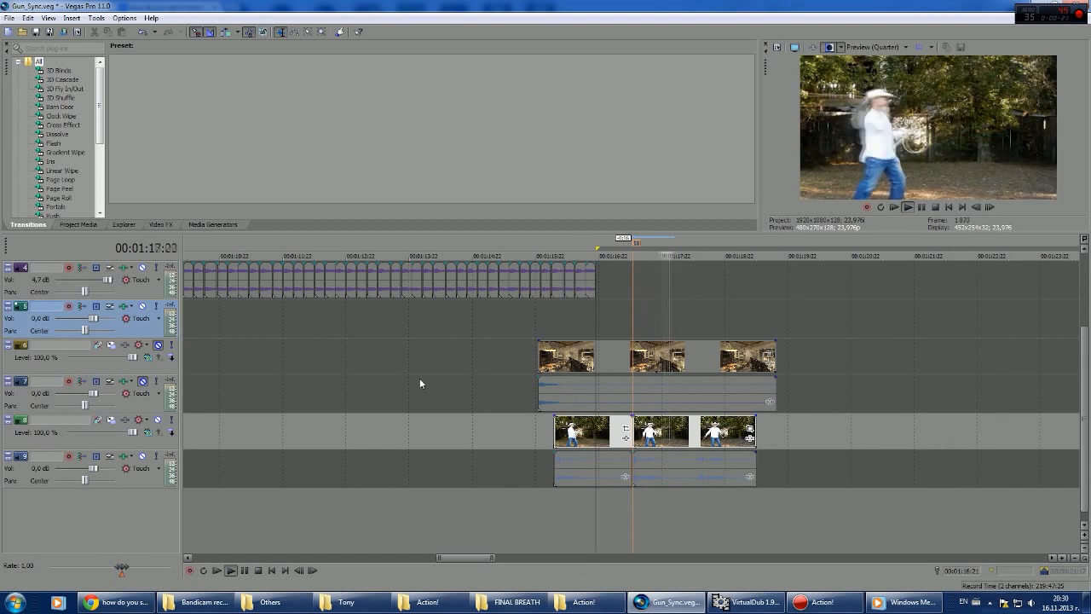
{"action": "left_click_drag", "start_coordinate": [1085, 368], "coordinate": [1086, 294]}
{"action": "left_click", "coordinate": [156, 304]}
{"action": "left_click", "coordinate": [554, 434]}
{"action": "key", "text": "space"}
{"action": "key", "text": "space"}
{"action": "left_click", "coordinate": [921, 208]}
Step: Raise the volume of whip audio track 9 to 12.0 dB and play the transition from the gunshots to check the level
{"action": "scroll", "coordinate": [789, 432], "scroll_direction": "down", "scroll_amount": 1}
{"action": "left_click_drag", "start_coordinate": [1085, 394], "coordinate": [1085, 444]}
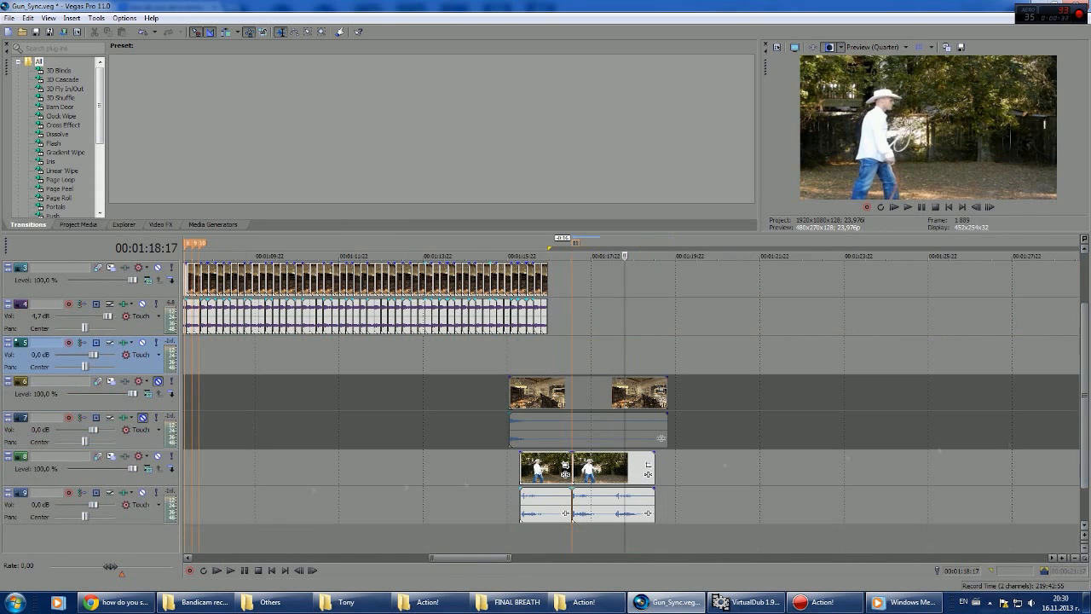
{"action": "left_click", "coordinate": [551, 418]}
{"action": "key", "text": "space"}
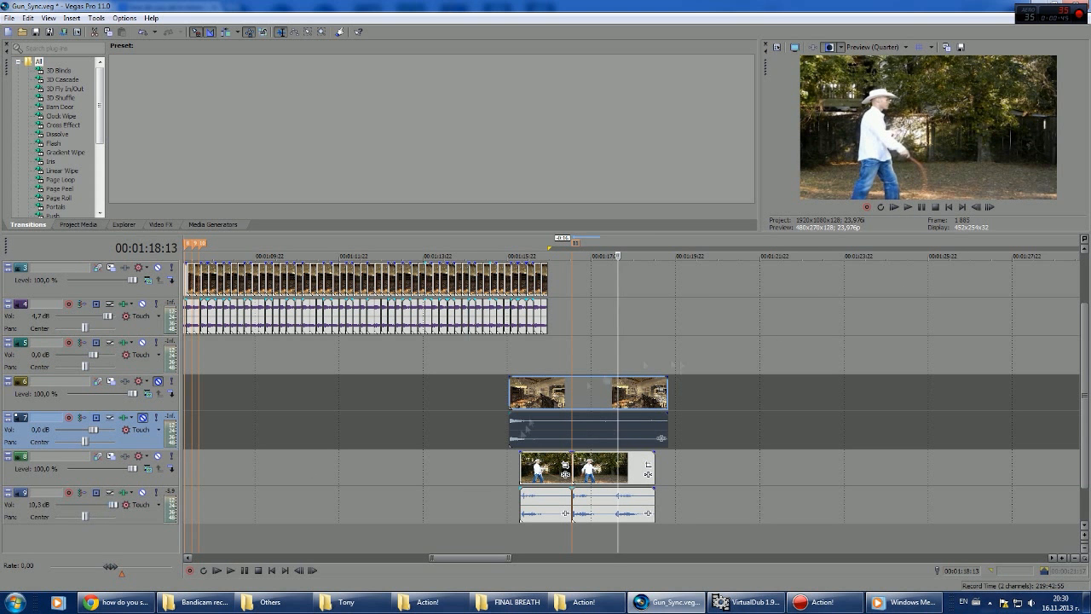
{"action": "left_click", "coordinate": [541, 465]}
{"action": "left_click", "coordinate": [540, 355]}
{"action": "left_click", "coordinate": [908, 208]}
{"action": "left_click_drag", "start_coordinate": [112, 504], "coordinate": [121, 504]}
{"action": "left_click", "coordinate": [909, 210]}
{"action": "left_click", "coordinate": [910, 209]}
{"action": "left_click", "coordinate": [509, 354]}
{"action": "left_click", "coordinate": [911, 211]}
{"action": "left_click", "coordinate": [935, 208]}
Step: Split the first whip clip with its audio at the end of the gunshot clips, at 1:16:21, and delete the earlier part
{"action": "left_click", "coordinate": [548, 362]}
{"action": "left_click", "coordinate": [549, 499]}
{"action": "key", "text": "s"}
{"action": "left_click", "coordinate": [528, 471]}
{"action": "key", "text": "Delete"}
Step: Play the transition from the last gunshots into the trimmed whip clip, starting at about 1:15:15
{"action": "left_click", "coordinate": [483, 355]}
{"action": "left_click", "coordinate": [909, 209]}
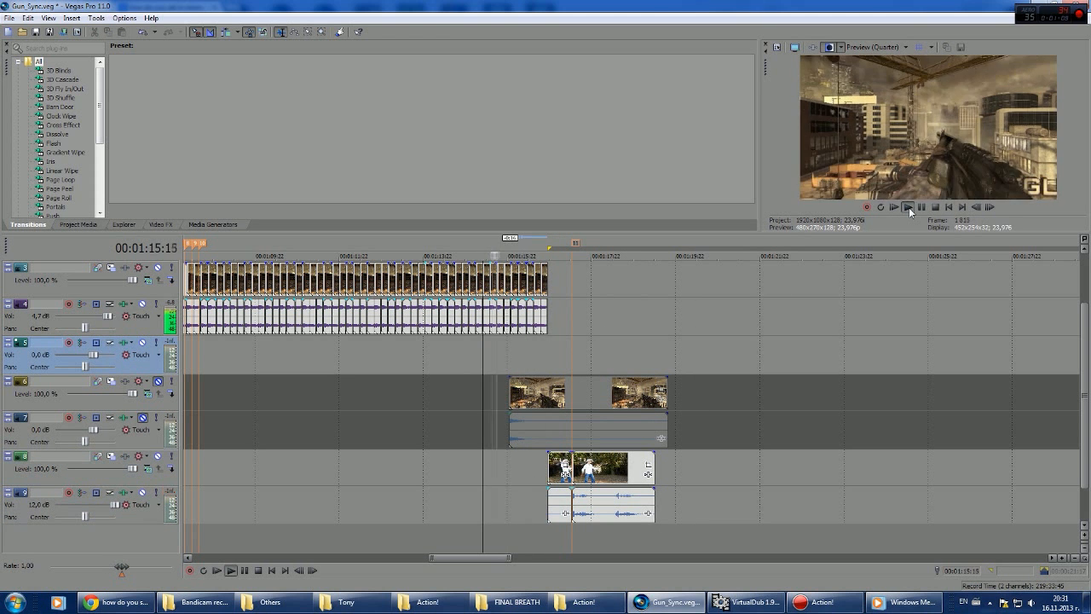
{"action": "left_click", "coordinate": [909, 209]}
{"action": "left_click", "coordinate": [936, 208]}
{"action": "left_click", "coordinate": [521, 355]}
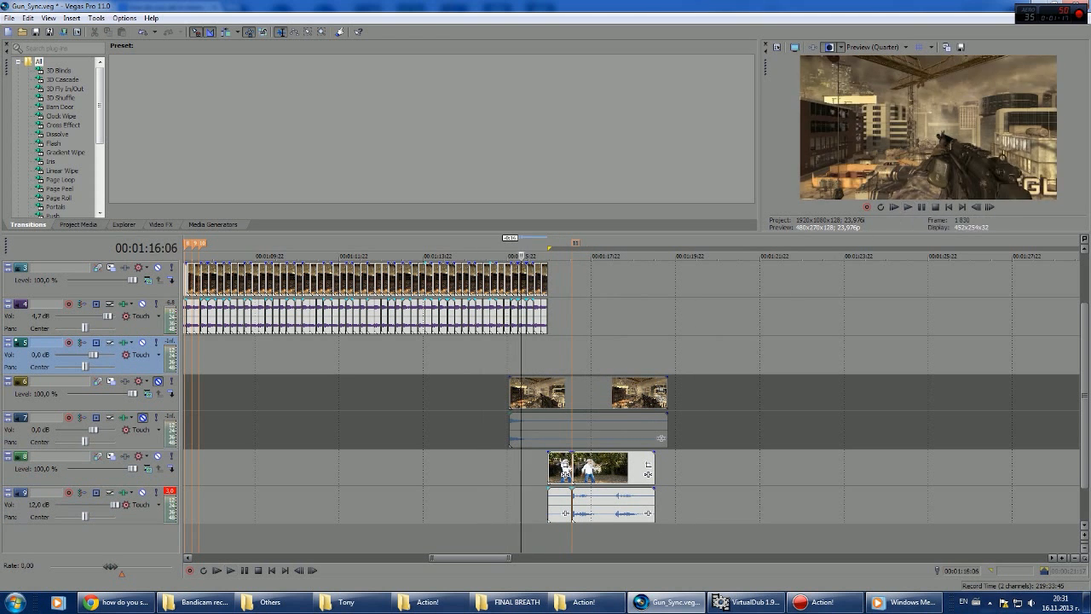
Step: Copy both whip clips with their audio onto new tracks 10 and 11 below the originals
{"action": "left_click", "coordinate": [594, 469]}
{"action": "left_click", "coordinate": [559, 469], "text": "ctrl"}
{"action": "scroll", "coordinate": [594, 469], "scroll_direction": "down", "scroll_amount": 1}
{"action": "left_click_drag", "start_coordinate": [607, 433], "coordinate": [607, 532]}
{"action": "left_click", "coordinate": [534, 469]}
{"action": "key", "text": "space"}
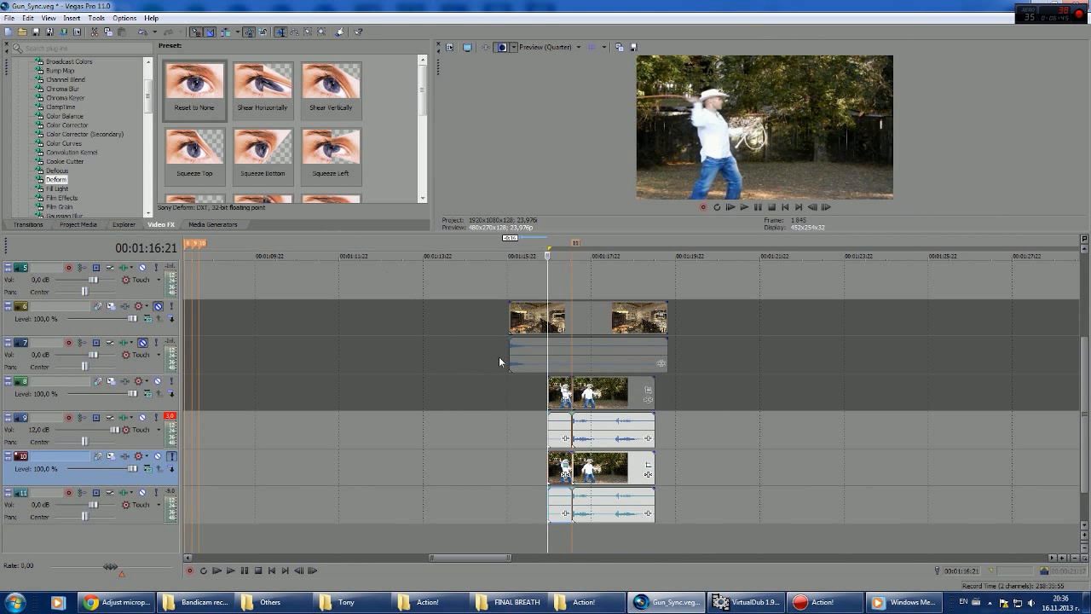
Step: Mirror the first whip copy on track 10 horizontally with Event Pan/Crop, using a width of about -1286
{"action": "left_click", "coordinate": [565, 468]}
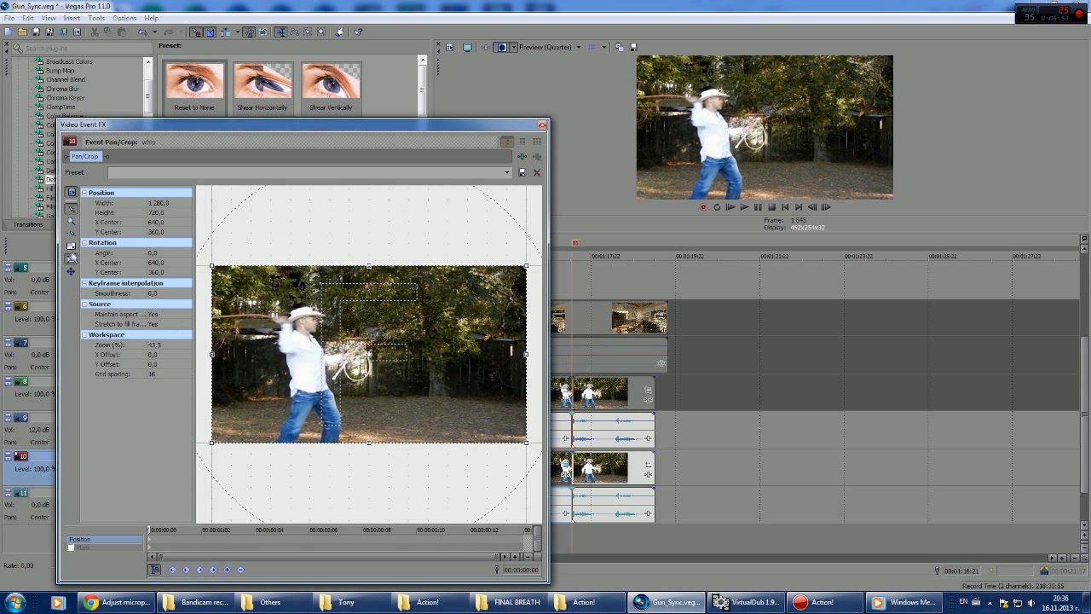
{"action": "left_click_drag", "start_coordinate": [213, 353], "coordinate": [527, 355]}
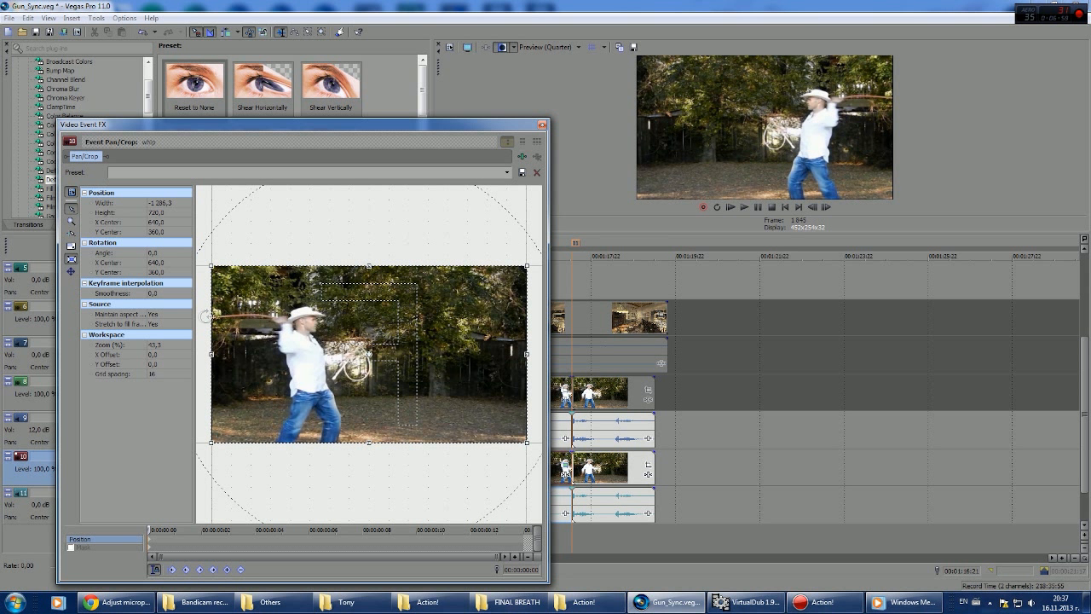
{"action": "left_click", "coordinate": [542, 125]}
Step: Mirror the second whip copy on track 10 horizontally with Event Pan/Crop, using a width of about -1277
{"action": "left_click", "coordinate": [581, 468]}
{"action": "left_click", "coordinate": [649, 465]}
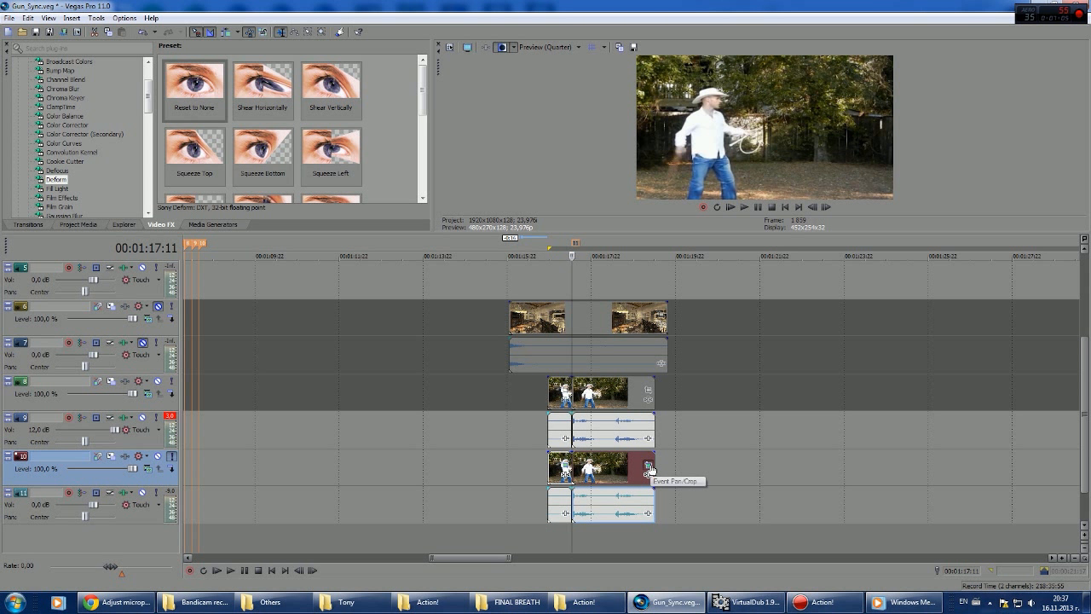
{"action": "left_click", "coordinate": [649, 467]}
{"action": "left_click_drag", "start_coordinate": [213, 362], "coordinate": [523, 358]}
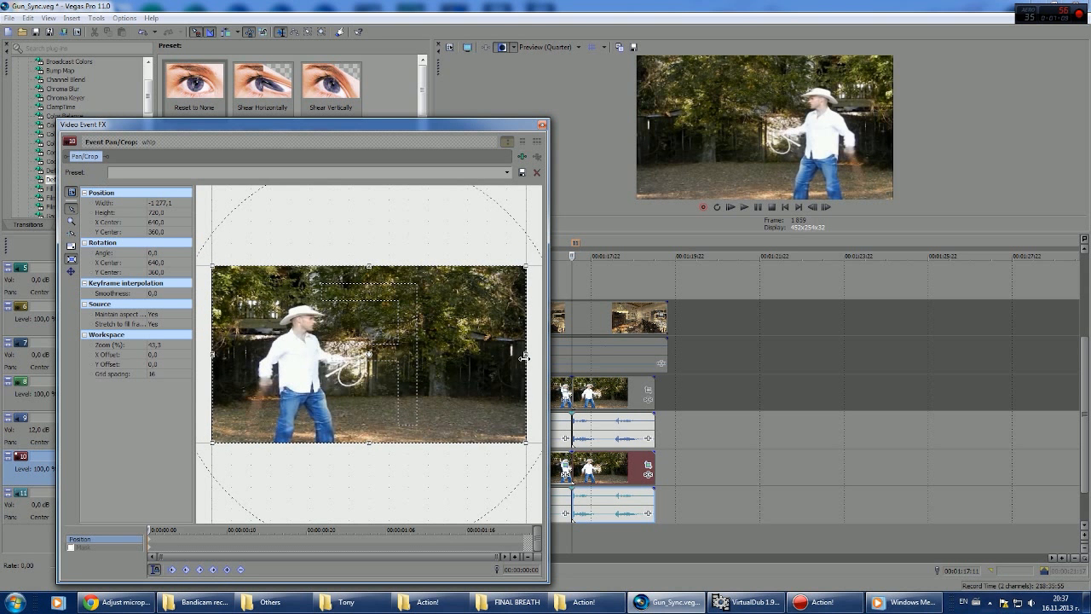
{"action": "left_click", "coordinate": [541, 125]}
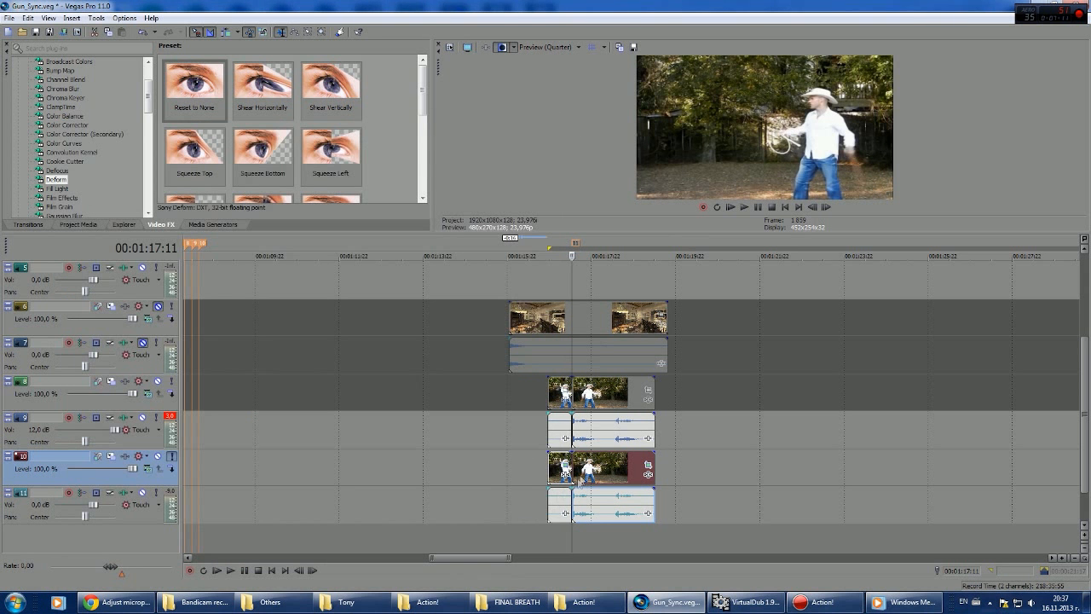
Step: Extend the end of the last gunshot clip and its audio past the marker at 1:17:11
{"action": "left_click_drag", "start_coordinate": [1082, 461], "coordinate": [1081, 381]}
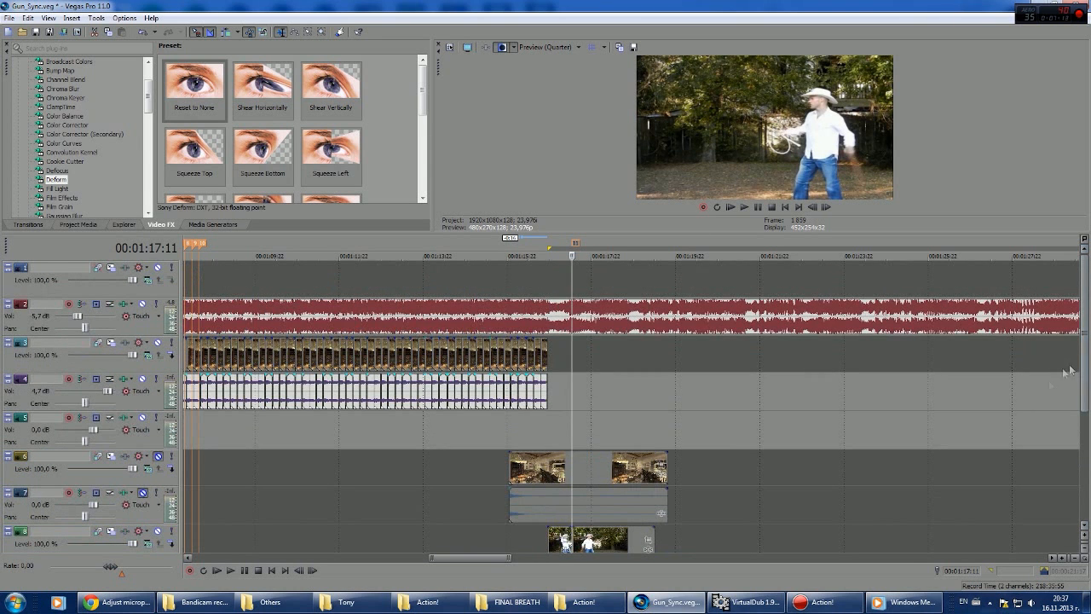
{"action": "left_click", "coordinate": [544, 354]}
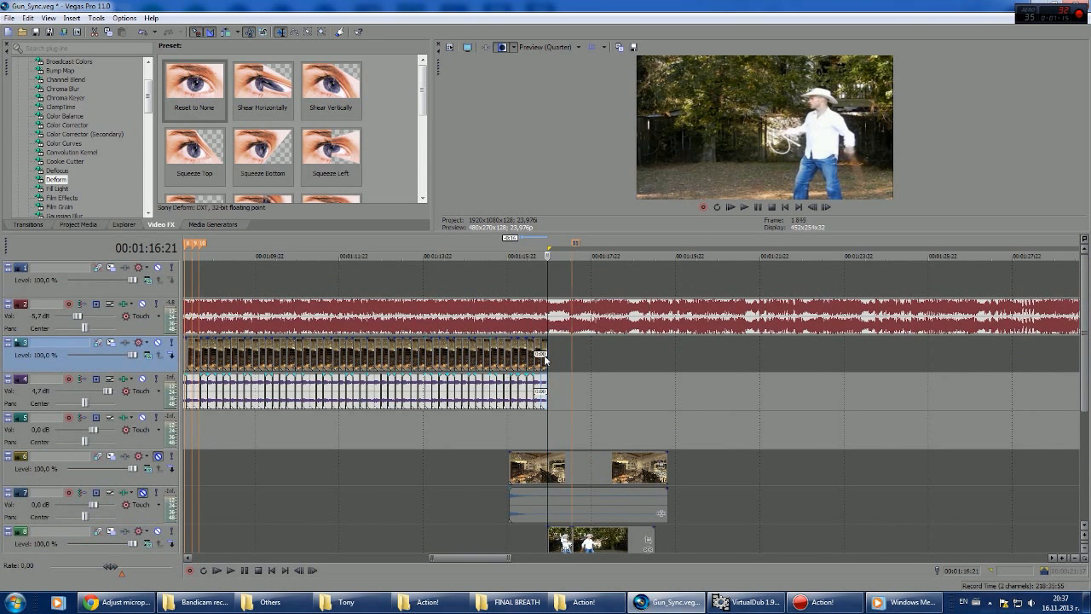
{"action": "scroll", "coordinate": [589, 353], "scroll_direction": "up", "scroll_amount": 3}
{"action": "left_click_drag", "start_coordinate": [624, 350], "coordinate": [767, 351]}
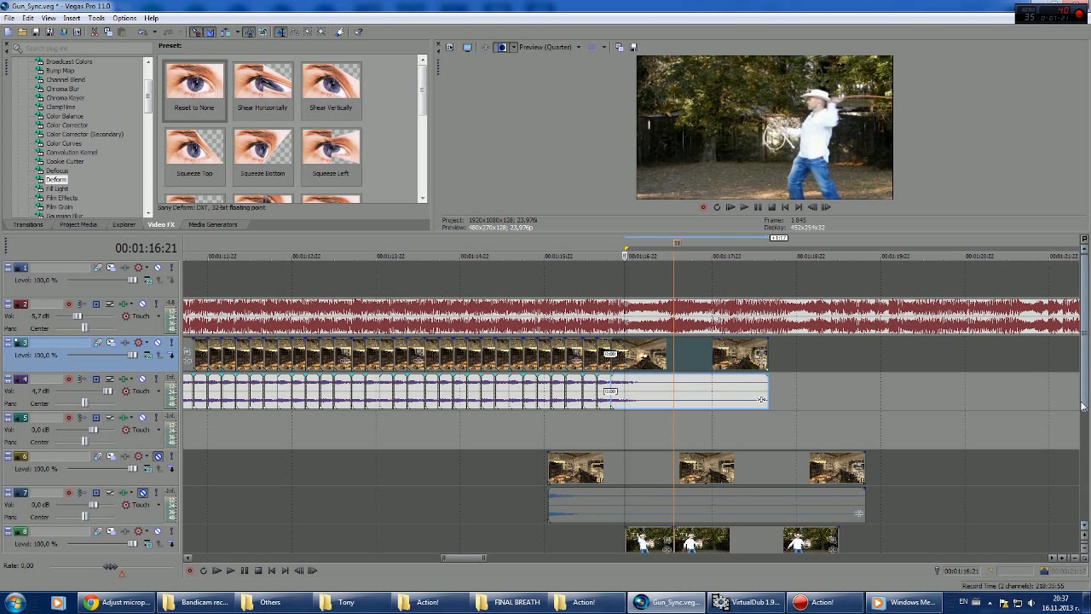
Step: Turn off solo on video track 10, which holds the mirrored whip copies
{"action": "mouse_move", "coordinate": [1080, 421]}
{"action": "left_mouse_down"}
{"action": "mouse_move", "coordinate": [1080, 447]}
{"action": "mouse_move", "coordinate": [1077, 420]}
{"action": "left_mouse_up"}
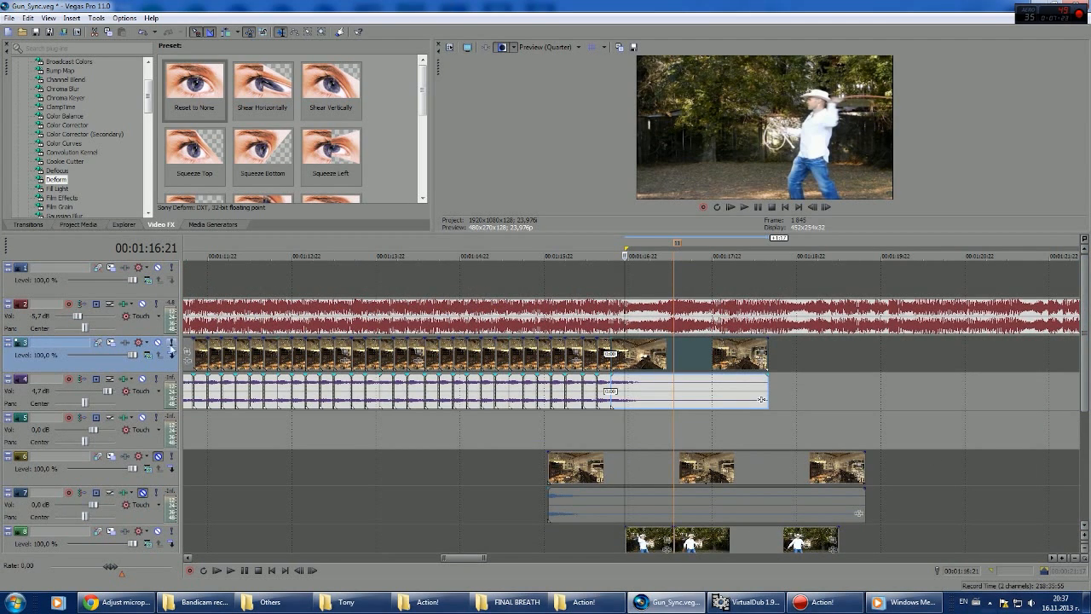
{"action": "left_click_drag", "start_coordinate": [1087, 314], "coordinate": [1090, 397]}
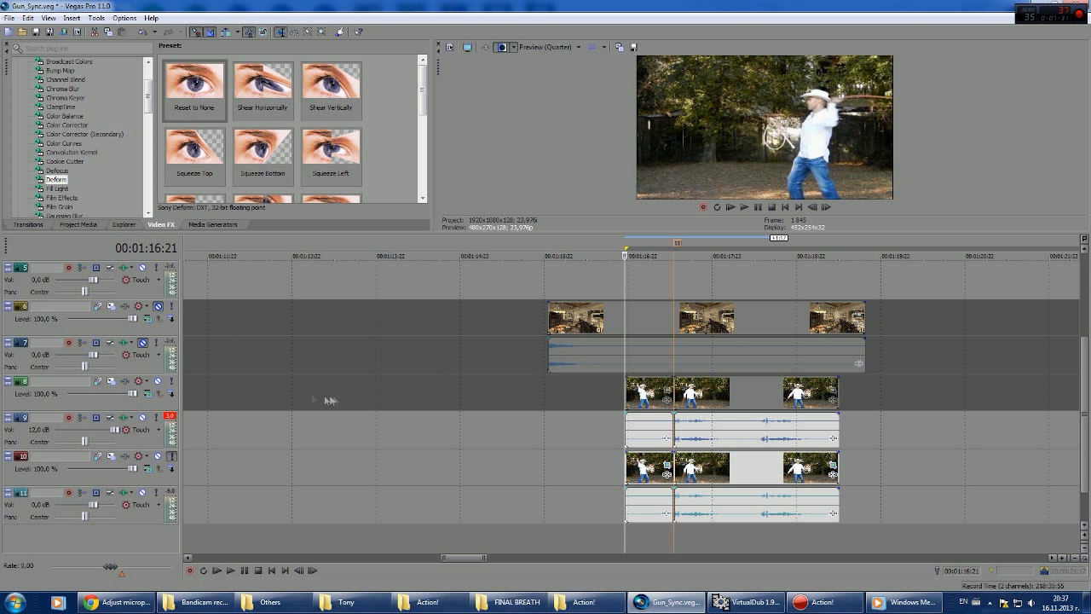
{"action": "left_click", "coordinate": [171, 458]}
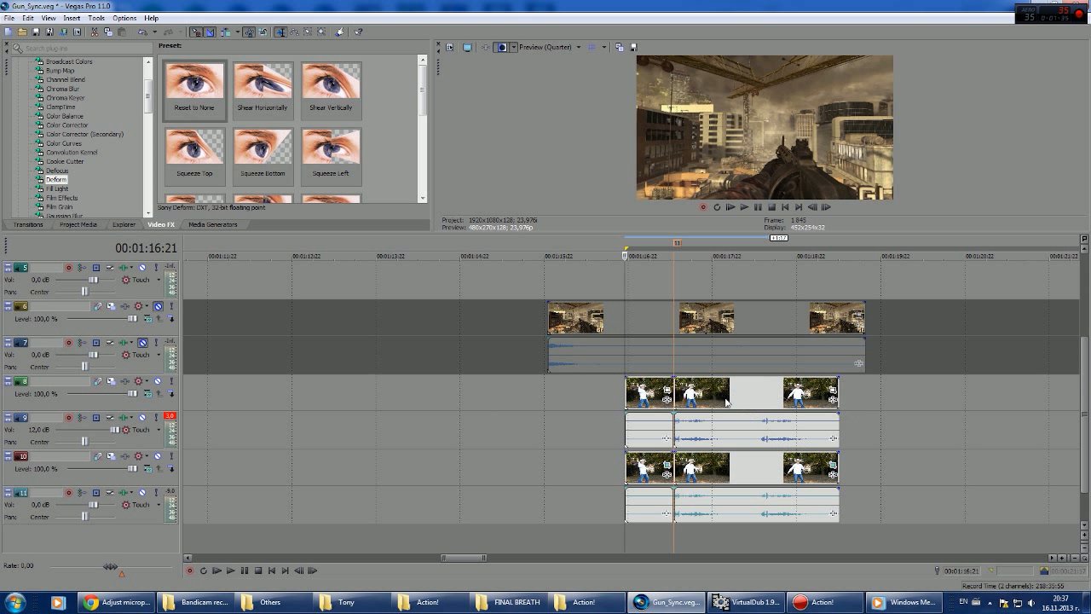
{"action": "left_click_drag", "start_coordinate": [1084, 399], "coordinate": [1084, 309]}
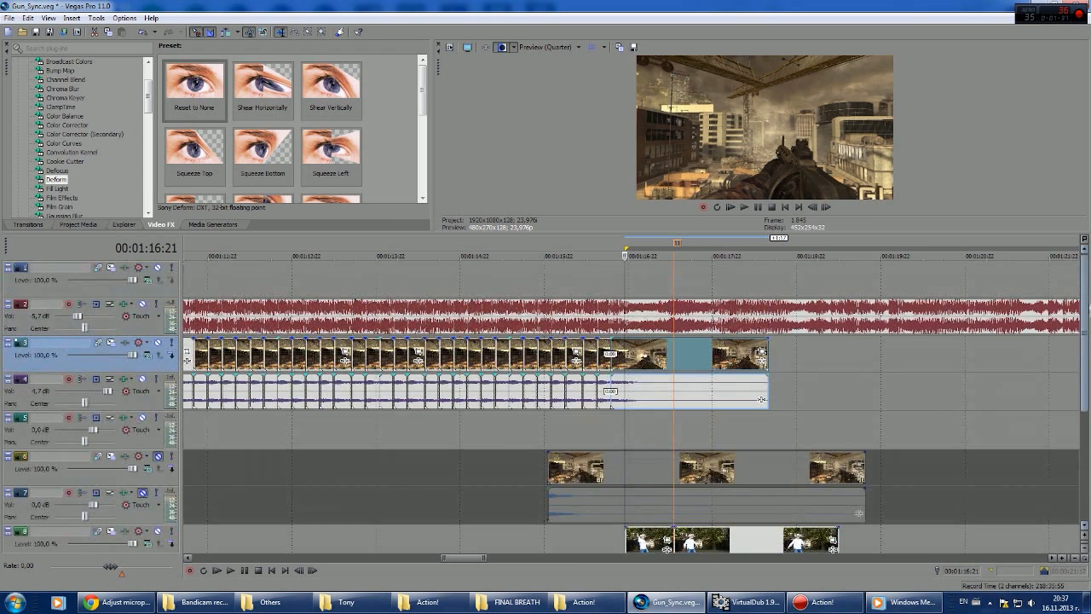
Step: Insert two new video tracks above the song track
{"action": "right_click", "coordinate": [140, 290]}
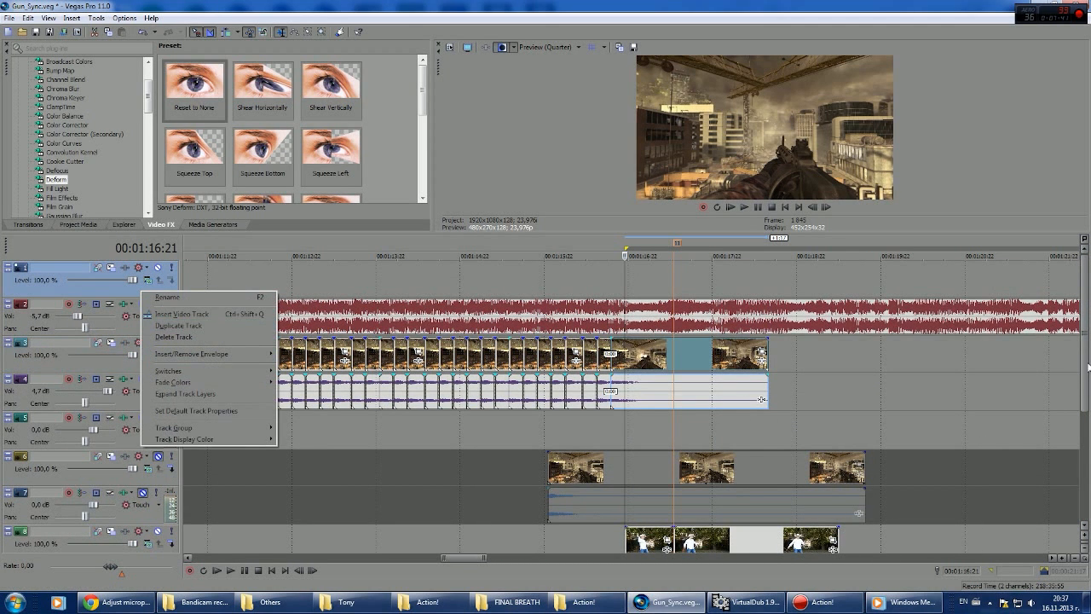
{"action": "left_click_drag", "start_coordinate": [1088, 366], "coordinate": [1089, 509]}
{"action": "left_click_drag", "start_coordinate": [1083, 396], "coordinate": [1084, 296]}
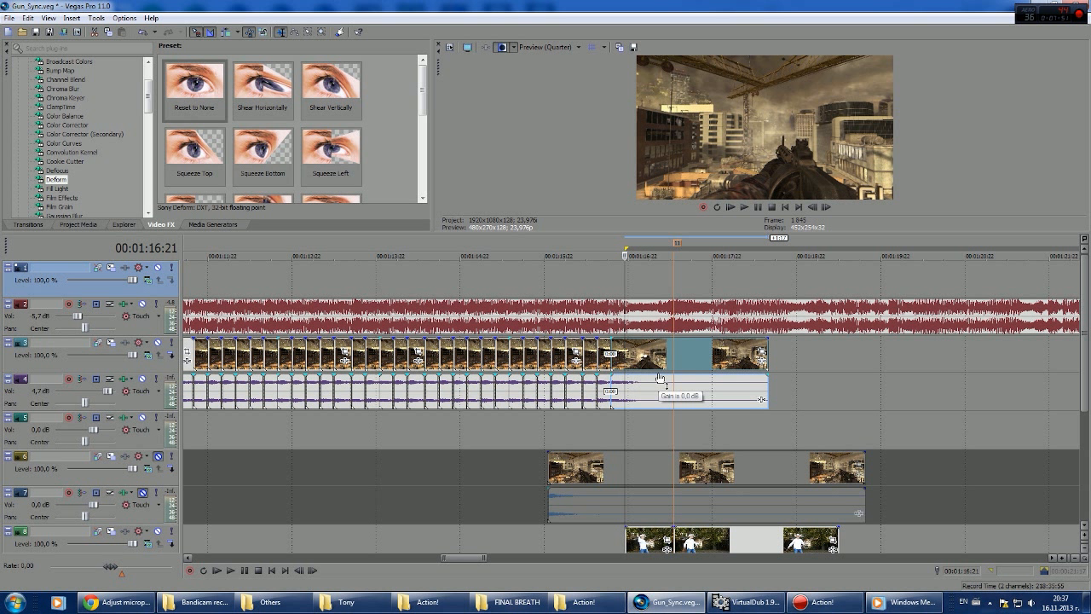
{"action": "left_click_drag", "start_coordinate": [1080, 333], "coordinate": [1078, 450]}
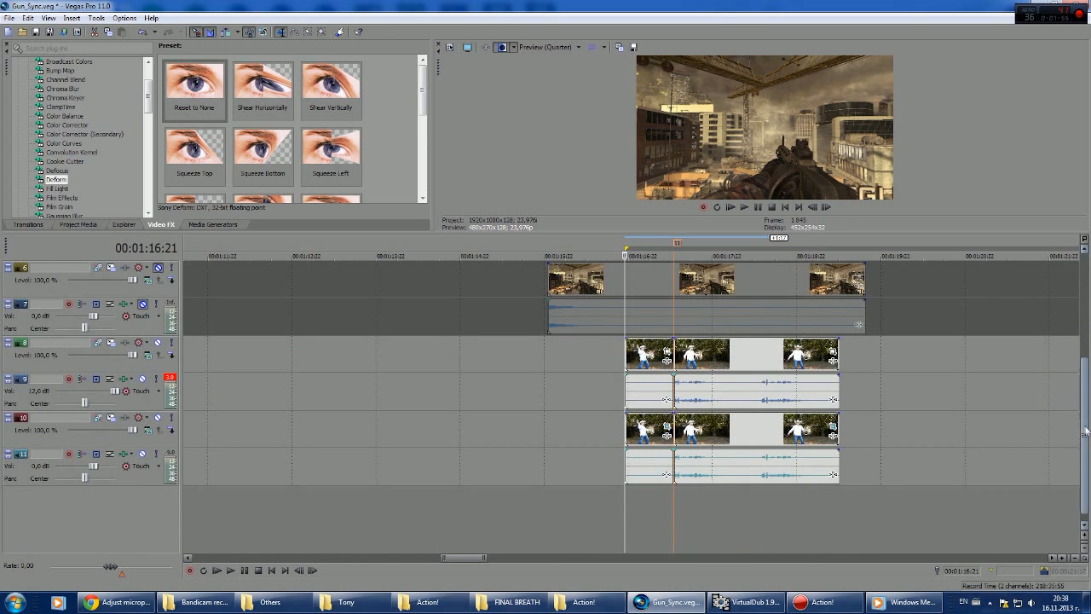
{"action": "scroll", "coordinate": [632, 279], "scroll_direction": "up", "scroll_amount": 5}
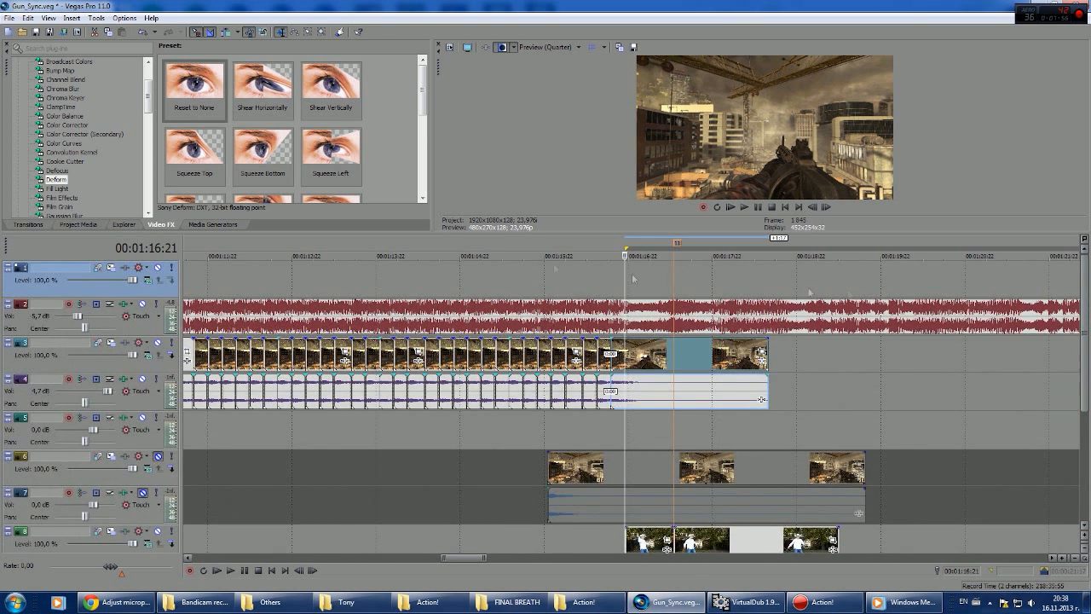
{"action": "right_click", "coordinate": [122, 293]}
{"action": "left_click", "coordinate": [162, 314]}
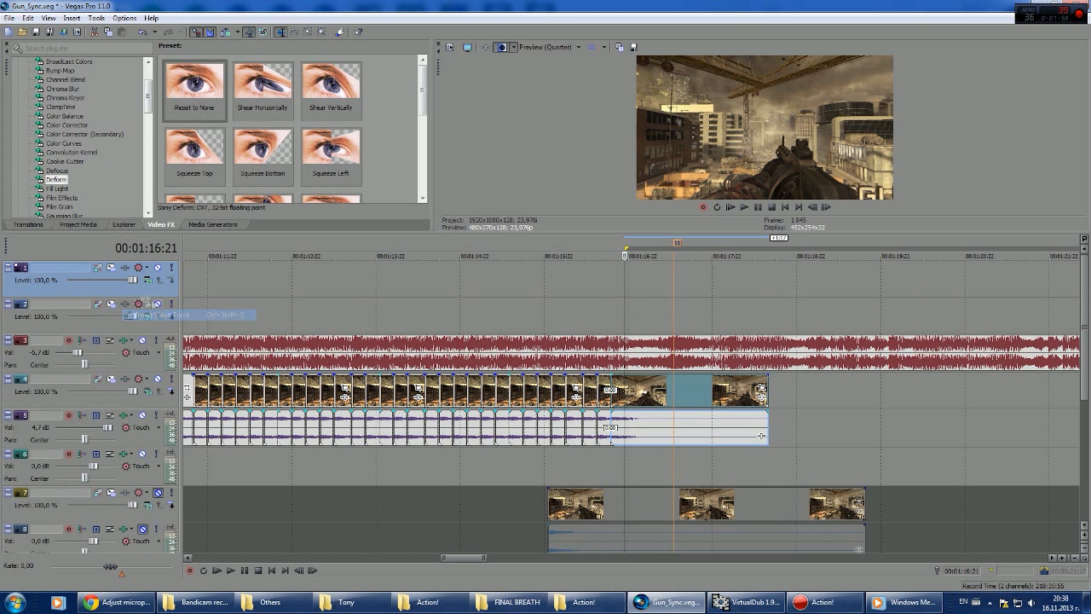
{"action": "right_click", "coordinate": [131, 332]}
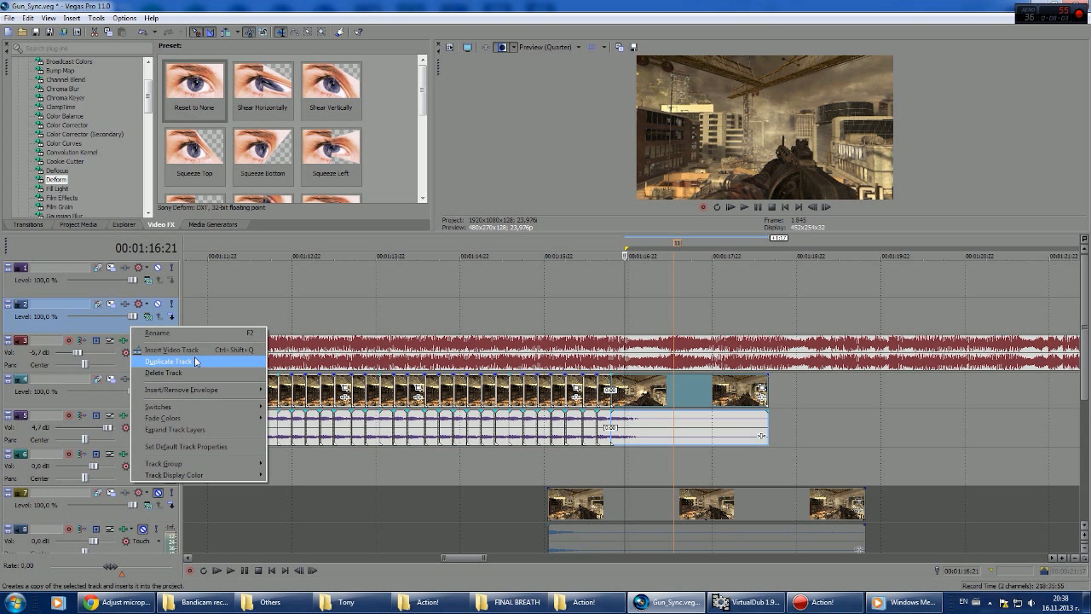
{"action": "left_click", "coordinate": [111, 319]}
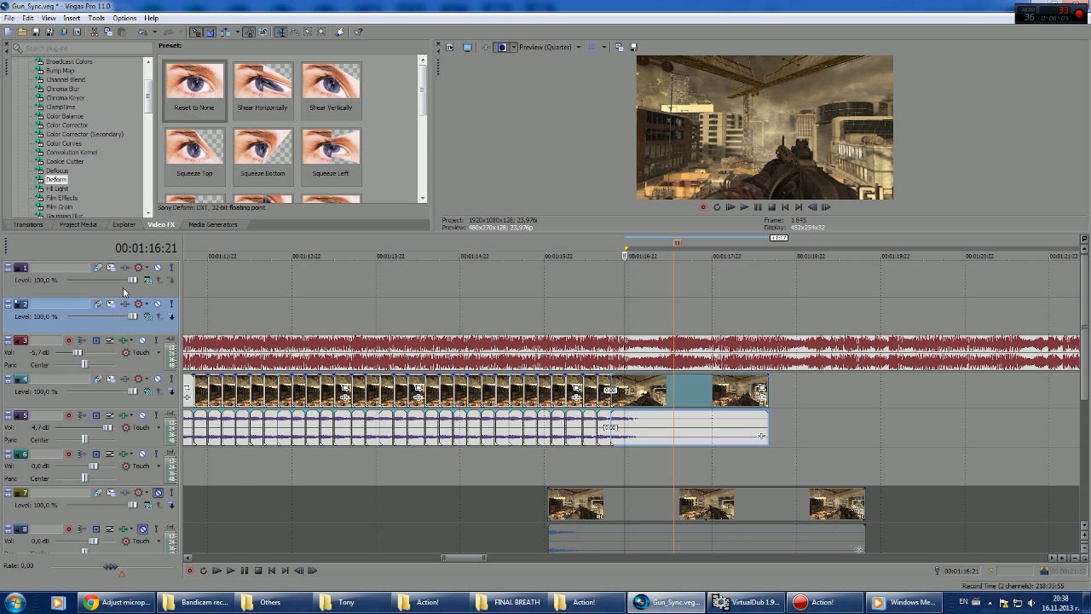
{"action": "right_click", "coordinate": [123, 292]}
{"action": "left_click", "coordinate": [151, 312]}
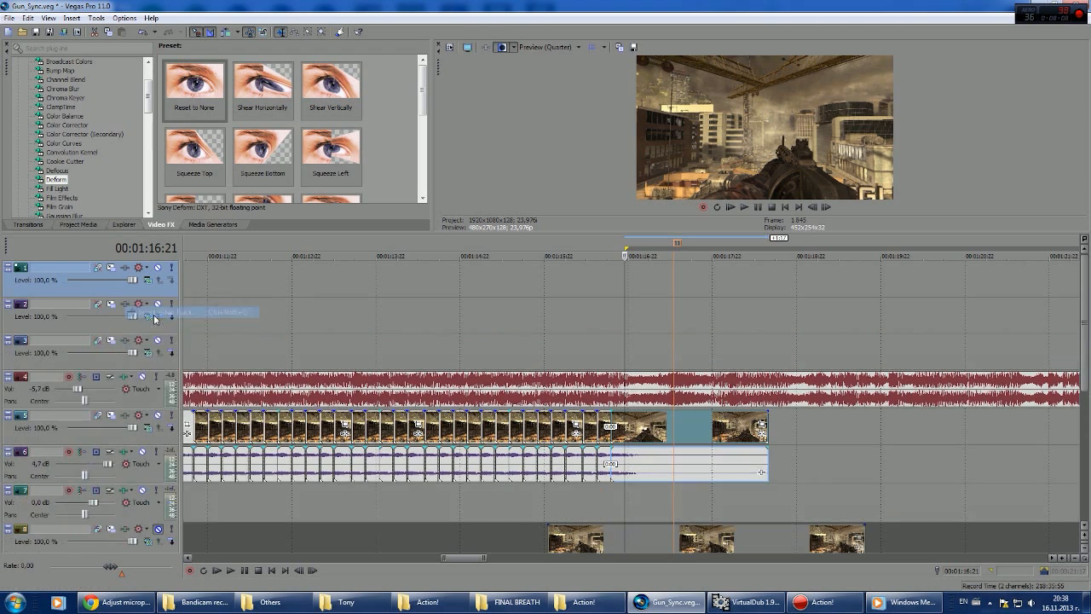
Step: Insert two audio tracks above the song and arrange them so one sits beneath each of video tracks 2 and 4
{"action": "right_click", "coordinate": [141, 397]}
{"action": "left_click", "coordinate": [184, 189]}
{"action": "right_click", "coordinate": [145, 404]}
{"action": "left_click", "coordinate": [184, 195]}
{"action": "left_click_drag", "start_coordinate": [107, 398], "coordinate": [111, 345]}
Step: Move the original whip clips to tracks 2 and 3 and the mirrored ones to tracks 4 and 5, with their audio
{"action": "left_click_drag", "start_coordinate": [1086, 363], "coordinate": [1087, 486]}
{"action": "left_click", "coordinate": [632, 397]}
{"action": "left_click", "coordinate": [740, 466], "text": "ctrl"}
{"action": "left_click_drag", "start_coordinate": [753, 397], "coordinate": [750, 298]}
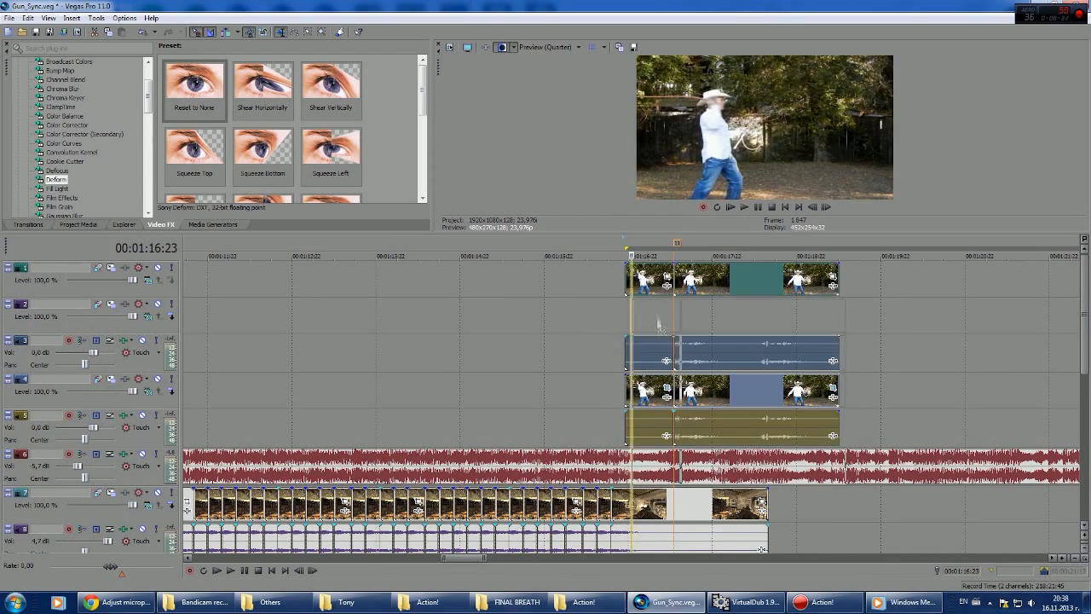
{"action": "left_click", "coordinate": [894, 307]}
{"action": "left_click_drag", "start_coordinate": [650, 280], "coordinate": [649, 313]}
{"action": "left_click_drag", "start_coordinate": [692, 279], "coordinate": [691, 312]}
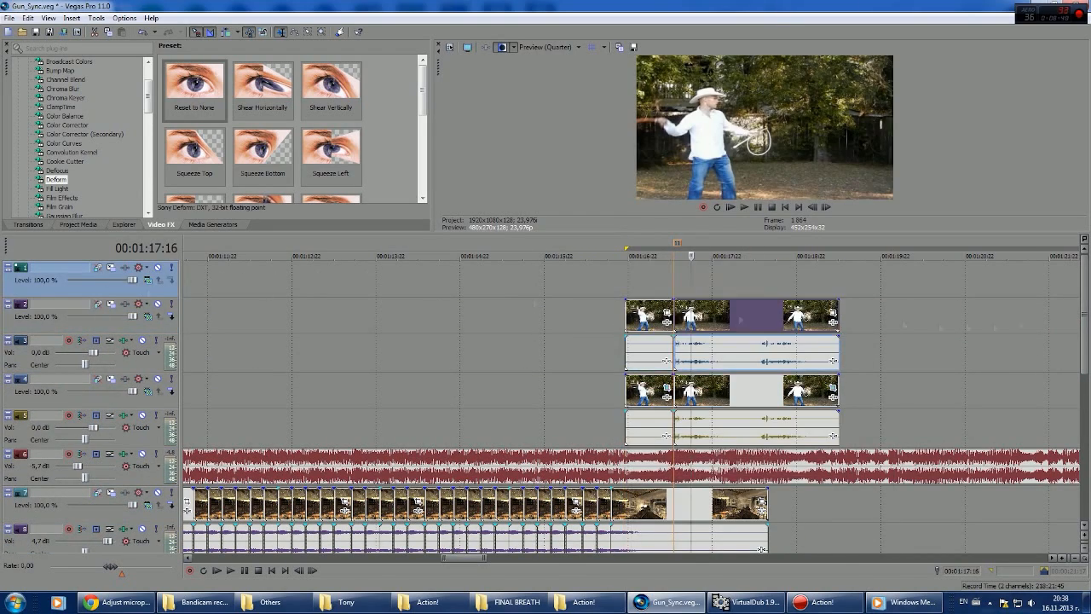
Step: Delete the first whip clip on track 2 and extend the second clip's start back to 1:16:21
{"action": "left_click", "coordinate": [646, 317]}
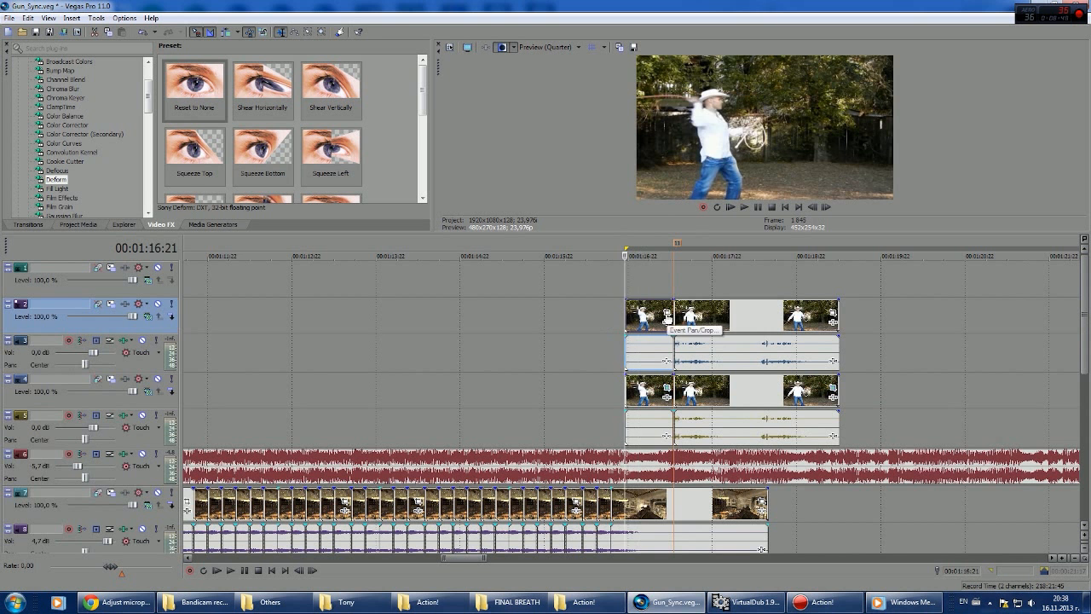
{"action": "left_click", "coordinate": [711, 316]}
{"action": "left_click", "coordinate": [636, 316]}
{"action": "key", "text": "Delete"}
{"action": "left_click", "coordinate": [698, 317]}
{"action": "left_click_drag", "start_coordinate": [675, 316], "coordinate": [626, 317]}
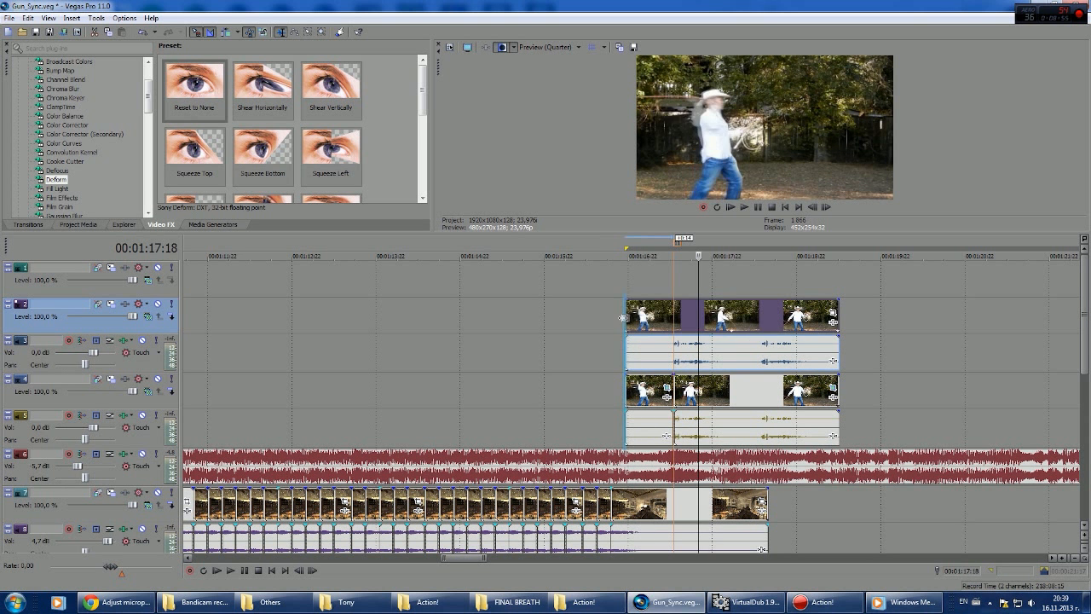
Step: Delete the first mirrored whip clip on track 4 and extend the remaining clip's start back to 1:16:21
{"action": "left_click", "coordinate": [650, 391]}
{"action": "key", "text": "Delete"}
{"action": "left_click", "coordinate": [688, 390]}
{"action": "left_click_drag", "start_coordinate": [676, 391], "coordinate": [625, 391]}
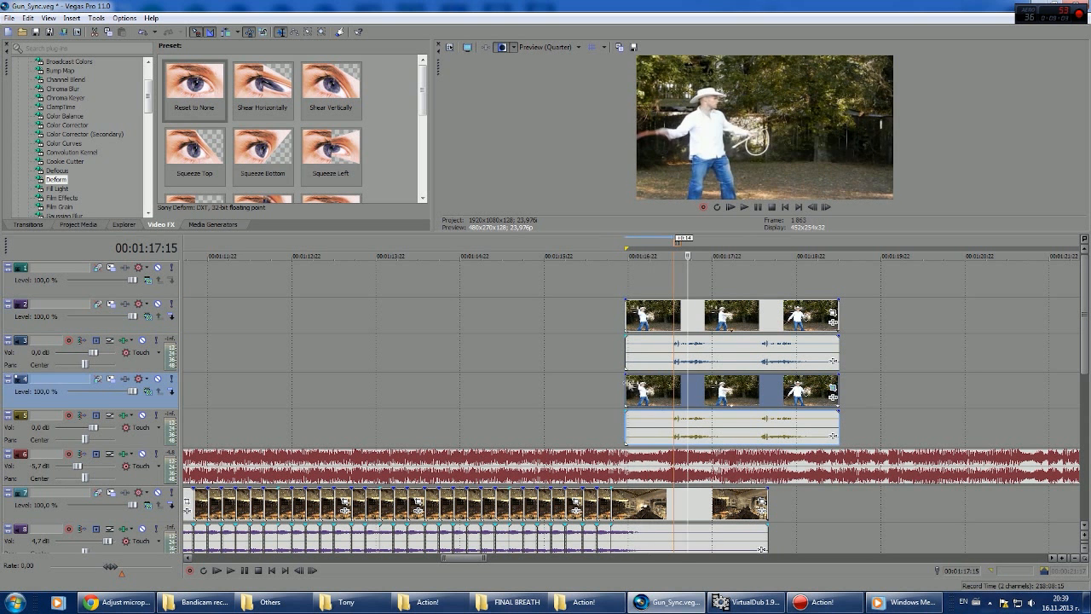
{"action": "left_click", "coordinate": [627, 317]}
{"action": "left_click", "coordinate": [833, 313]}
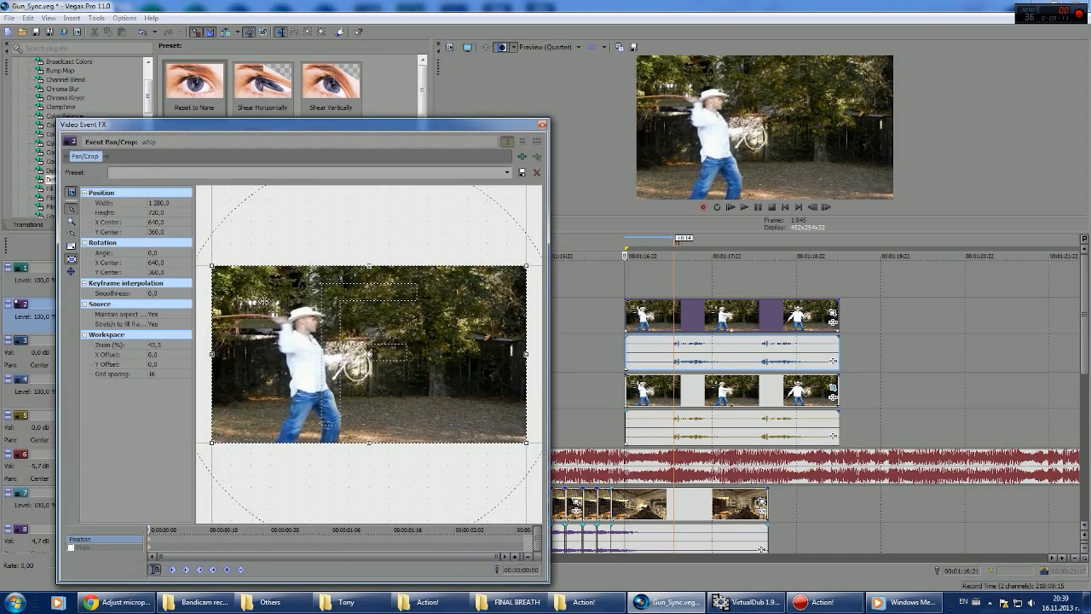
{"action": "left_click", "coordinate": [542, 124]}
{"action": "left_click", "coordinate": [833, 322]}
{"action": "left_click", "coordinate": [901, 125]}
{"action": "left_click_drag", "start_coordinate": [526, 266], "coordinate": [516, 284]}
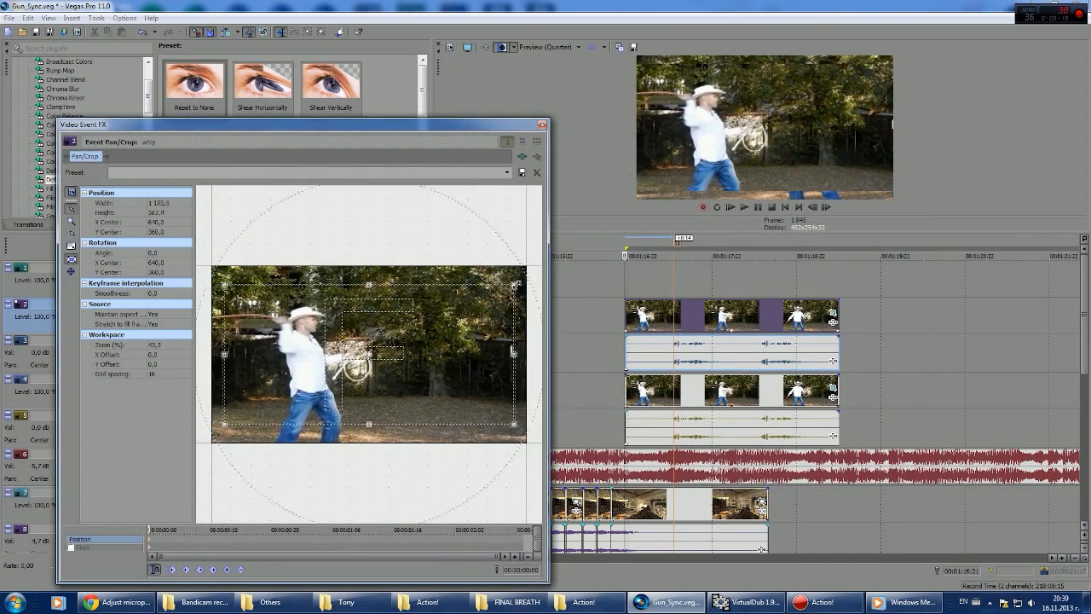
{"action": "key", "text": "ctrl+z"}
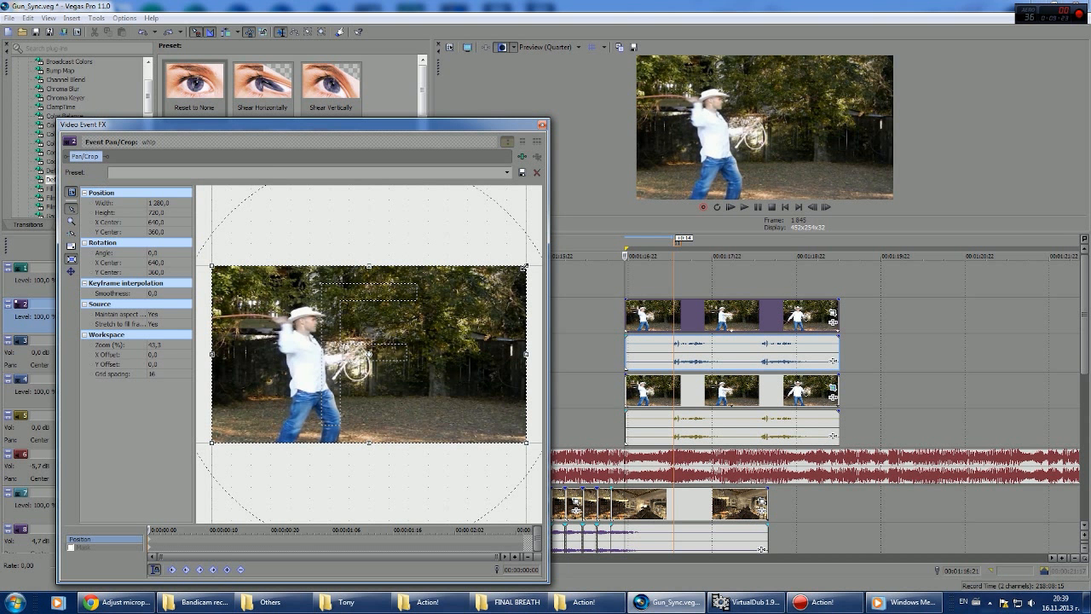
Step: Shrink the whip clip on track 2 into the picture's upper-left corner with Event Pan/Crop, at width 3200 and height 1800
{"action": "left_click_drag", "start_coordinate": [526, 266], "coordinate": [722, 161]}
{"action": "left_click_drag", "start_coordinate": [331, 332], "coordinate": [532, 441]}
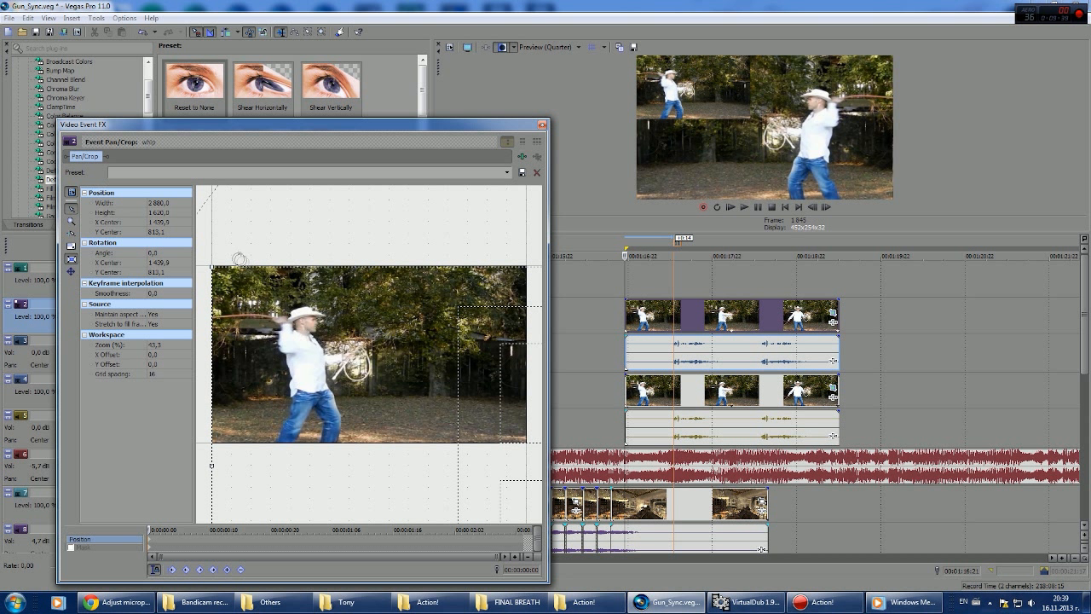
{"action": "left_click_drag", "start_coordinate": [203, 264], "coordinate": [175, 245]}
{"action": "left_click_drag", "start_coordinate": [287, 316], "coordinate": [334, 346]}
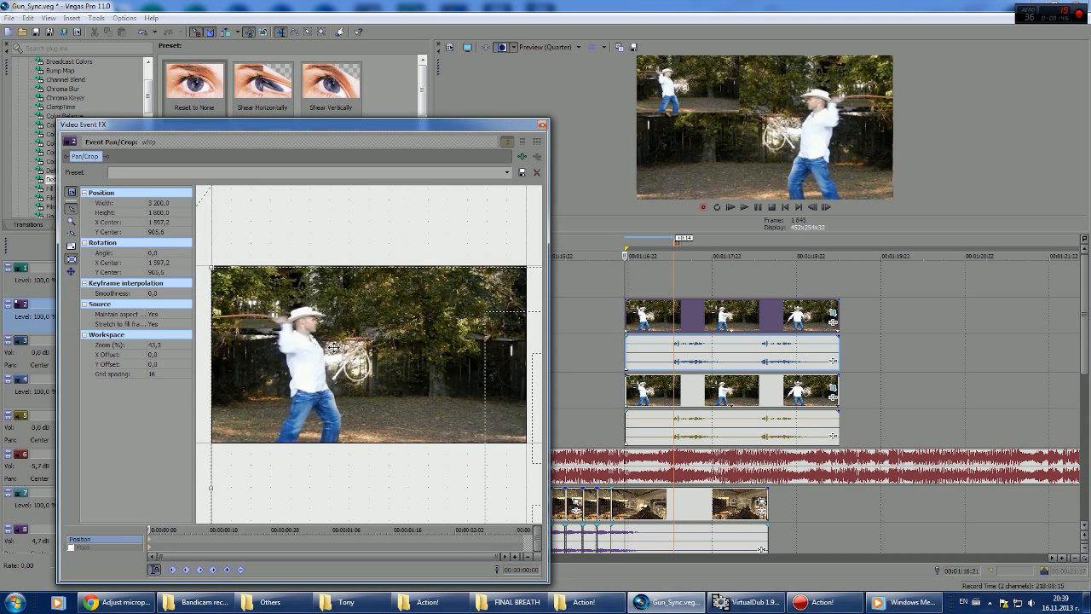
{"action": "left_click", "coordinate": [541, 126]}
{"action": "left_click", "coordinate": [642, 392]}
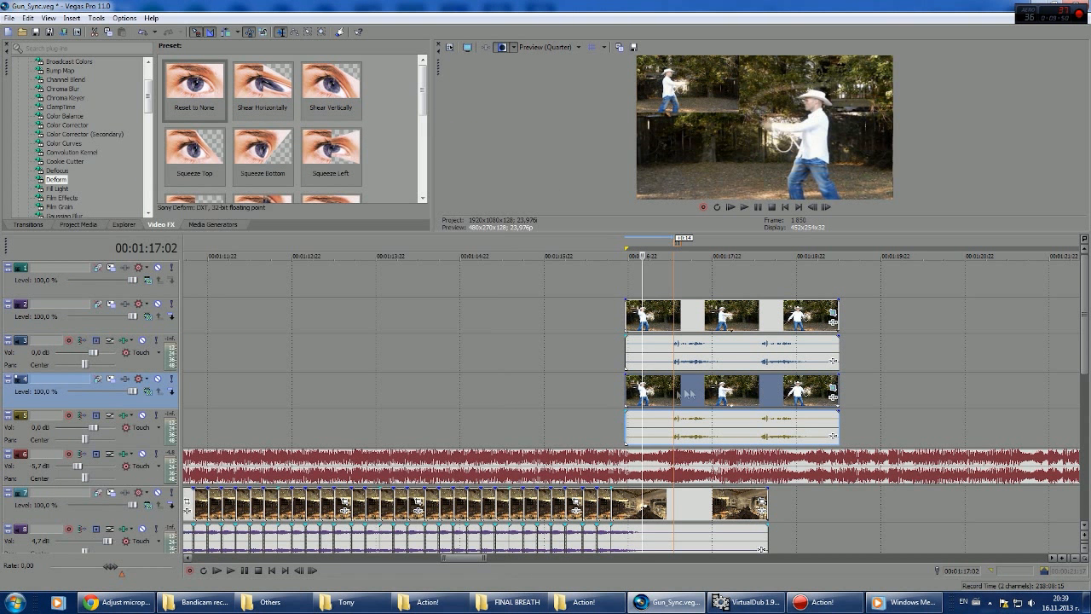
Step: Enlarge the lower mirrored whip clip's pan/crop frame to about -2560 by 1800 and shift the shrunken image into the picture's upper right
{"action": "left_click", "coordinate": [626, 394]}
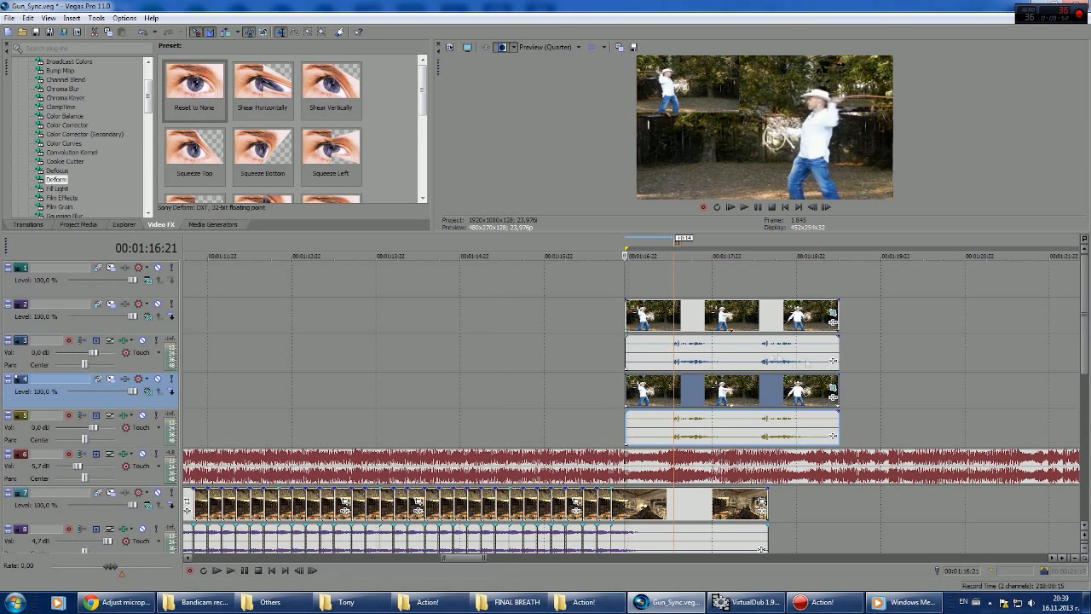
{"action": "left_click", "coordinate": [834, 391]}
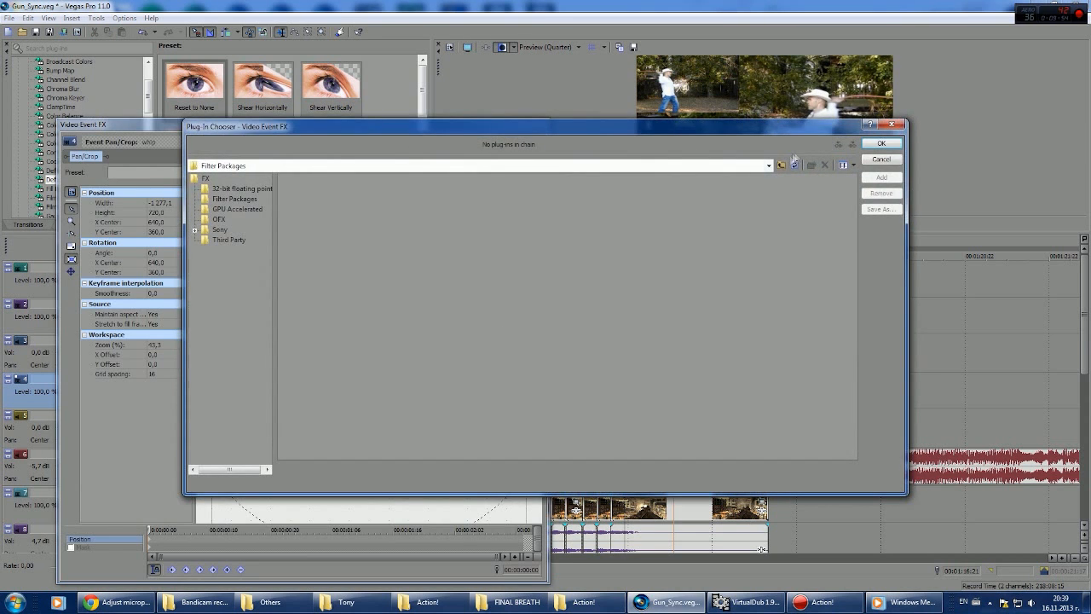
{"action": "left_click", "coordinate": [891, 125]}
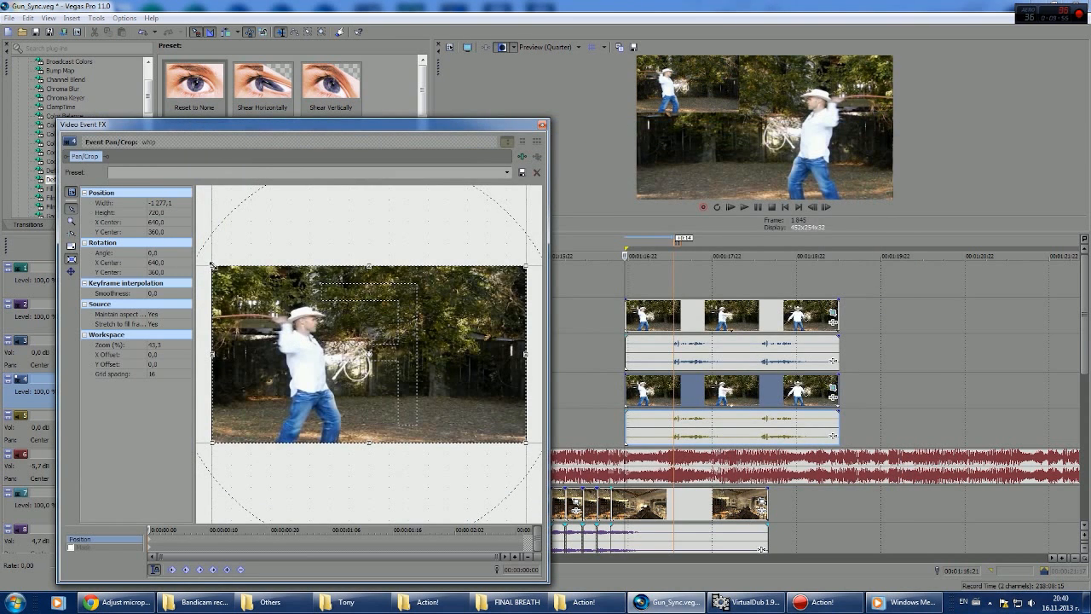
{"action": "left_click_drag", "start_coordinate": [211, 267], "coordinate": [48, 128]}
{"action": "left_click_drag", "start_coordinate": [385, 337], "coordinate": [530, 452]}
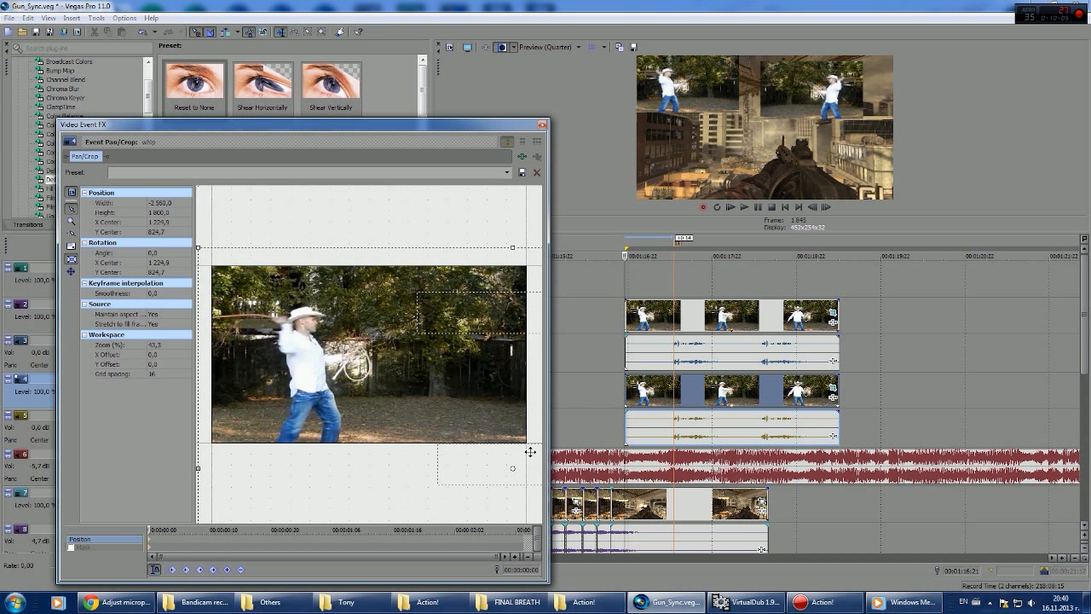
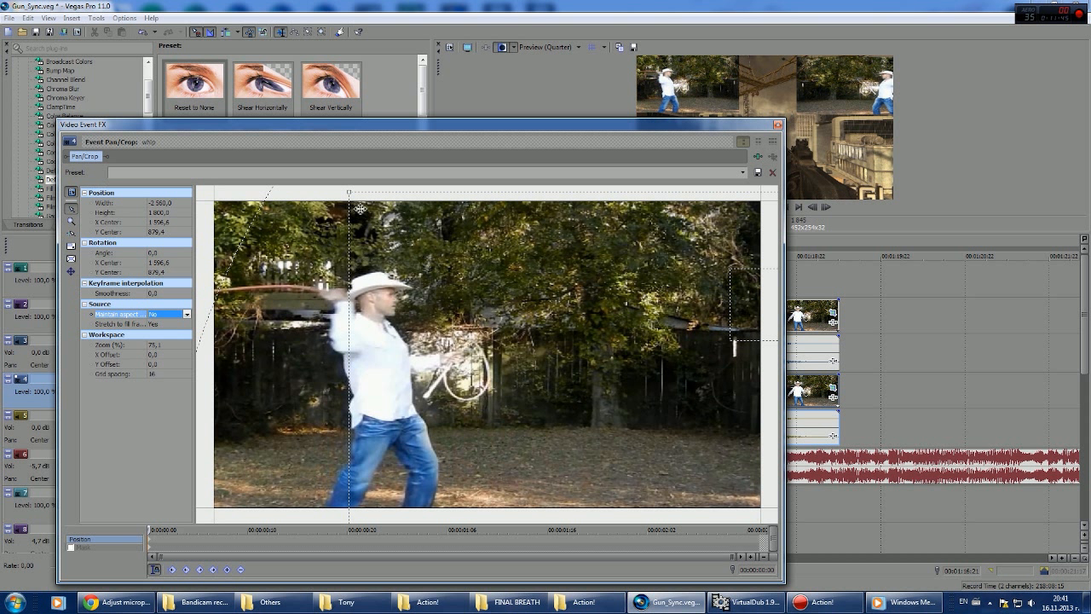
Step: Stretch the mirrored whip clip's pan/crop frame without keeping its proportions and reposition it to fit the picture's upper-right corner
{"action": "left_click_drag", "start_coordinate": [349, 189], "coordinate": [2, 169]}
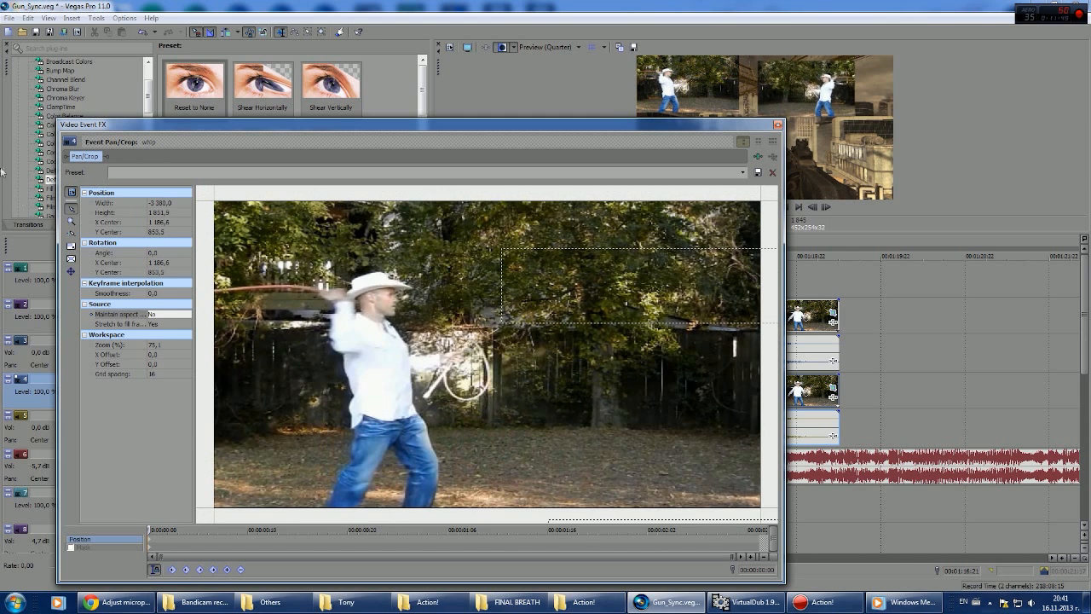
{"action": "scroll", "coordinate": [487, 354], "scroll_direction": "down", "scroll_amount": 5}
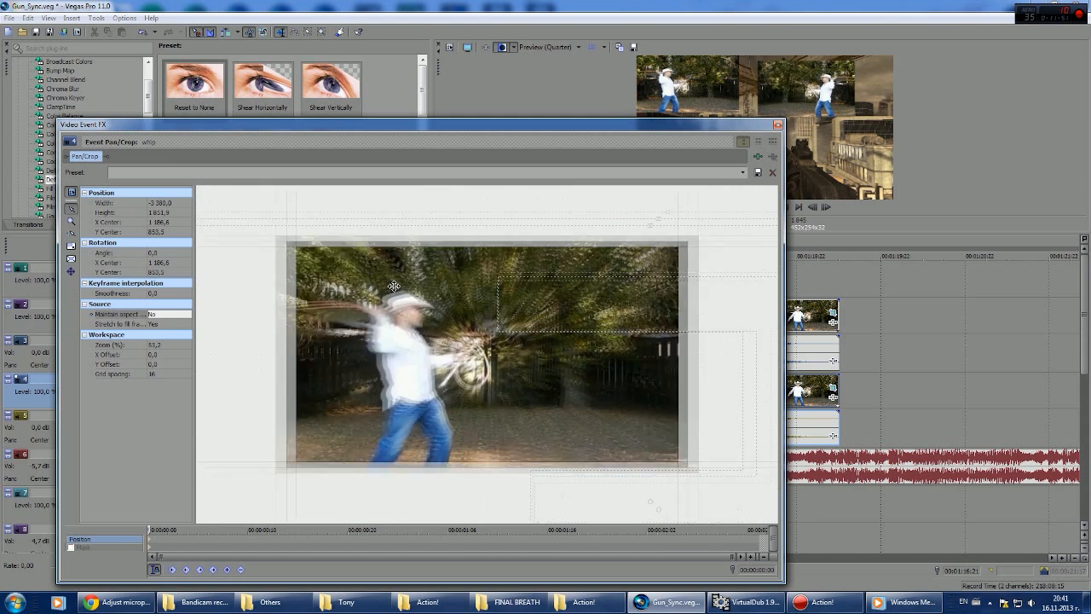
{"action": "left_click_drag", "start_coordinate": [291, 281], "coordinate": [324, 288]}
{"action": "left_click_drag", "start_coordinate": [460, 349], "coordinate": [514, 349]}
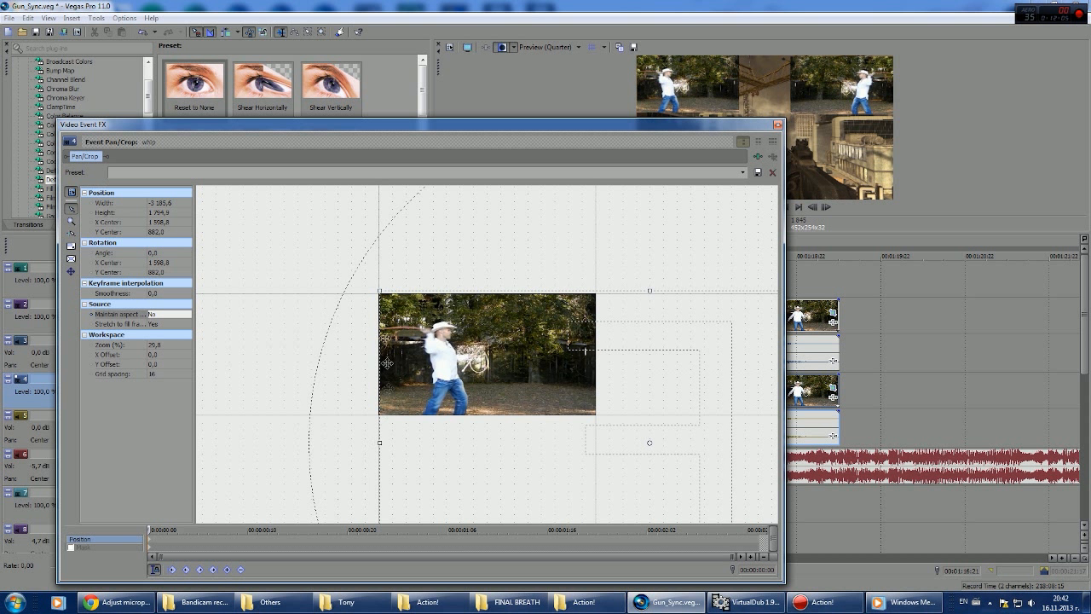
{"action": "left_click_drag", "start_coordinate": [380, 290], "coordinate": [314, 284]}
{"action": "left_click_drag", "start_coordinate": [448, 350], "coordinate": [509, 359]}
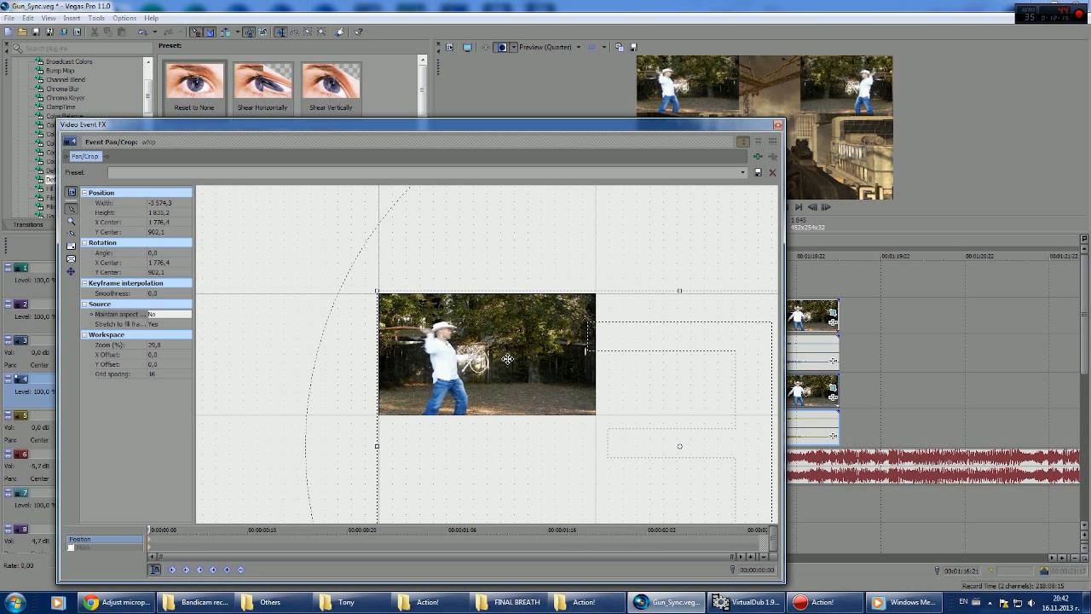
{"action": "left_click_drag", "start_coordinate": [374, 290], "coordinate": [408, 291]}
{"action": "left_click_drag", "start_coordinate": [476, 336], "coordinate": [446, 337]}
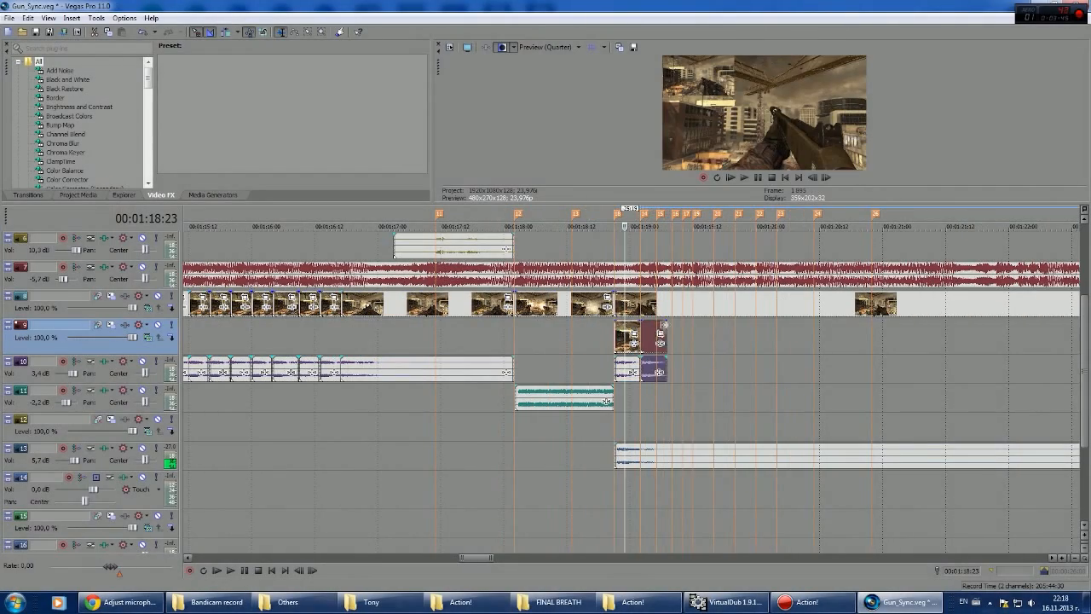
Step: Place repeated copies of the short gun clip on track 9 along the beat markers and play back the section
{"action": "left_click_drag", "start_coordinate": [667, 329], "coordinate": [658, 336]}
{"action": "left_click_drag", "start_coordinate": [649, 339], "coordinate": [665, 339]}
{"action": "left_click_drag", "start_coordinate": [665, 338], "coordinate": [681, 337]}
{"action": "left_click_drag", "start_coordinate": [688, 337], "coordinate": [699, 336]}
{"action": "left_click_drag", "start_coordinate": [704, 337], "coordinate": [726, 337]}
{"action": "left_click_drag", "start_coordinate": [725, 337], "coordinate": [768, 339]}
{"action": "left_click", "coordinate": [609, 338]}
{"action": "left_click", "coordinate": [745, 177]}
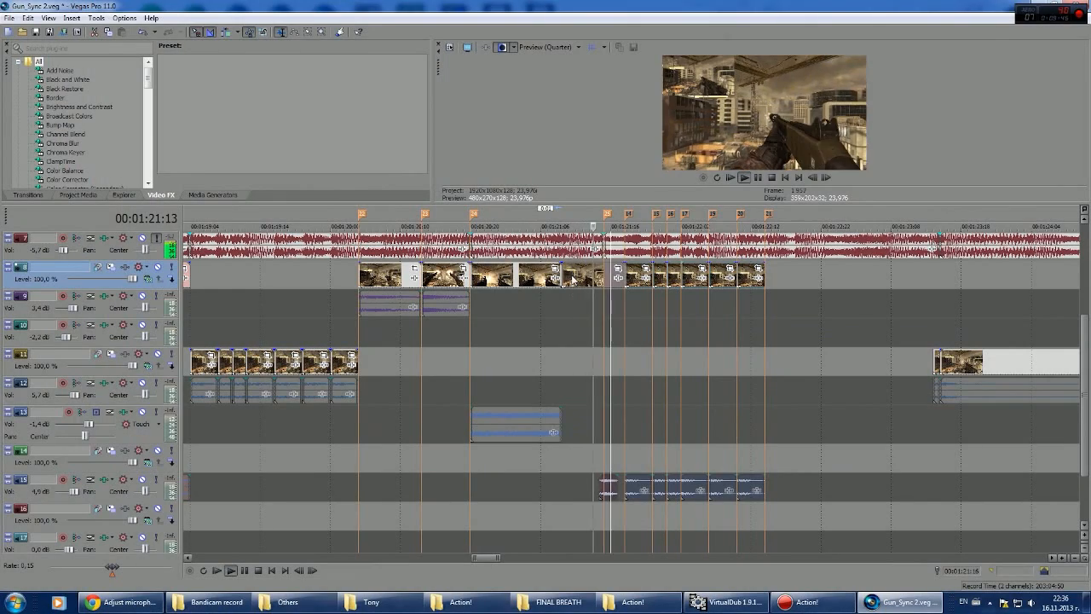
Step: Shift the gun clips after the rifle clips on track 8 slightly later and play back the transition from 00:01:21:11
{"action": "left_click_drag", "start_coordinate": [572, 280], "coordinate": [599, 290]}
{"action": "left_click", "coordinate": [576, 455]}
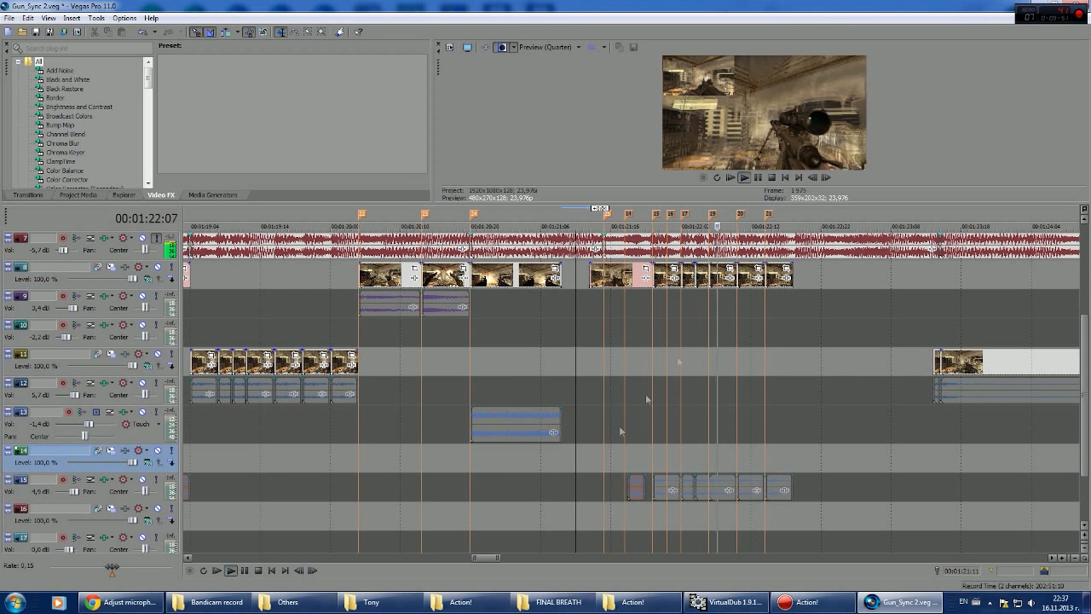
{"action": "left_click", "coordinate": [736, 177]}
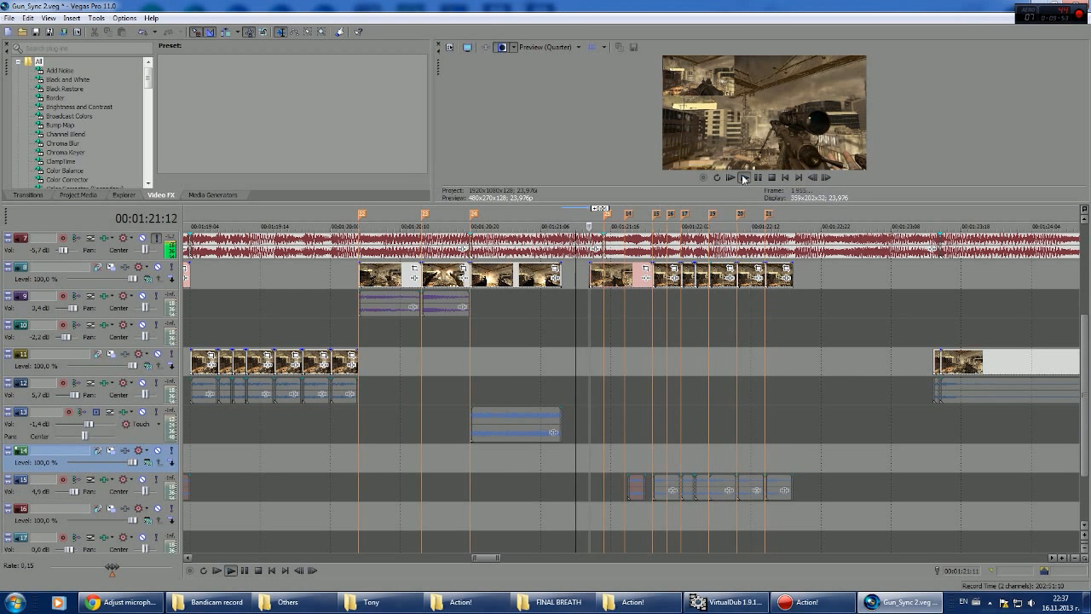
{"action": "left_click", "coordinate": [633, 489]}
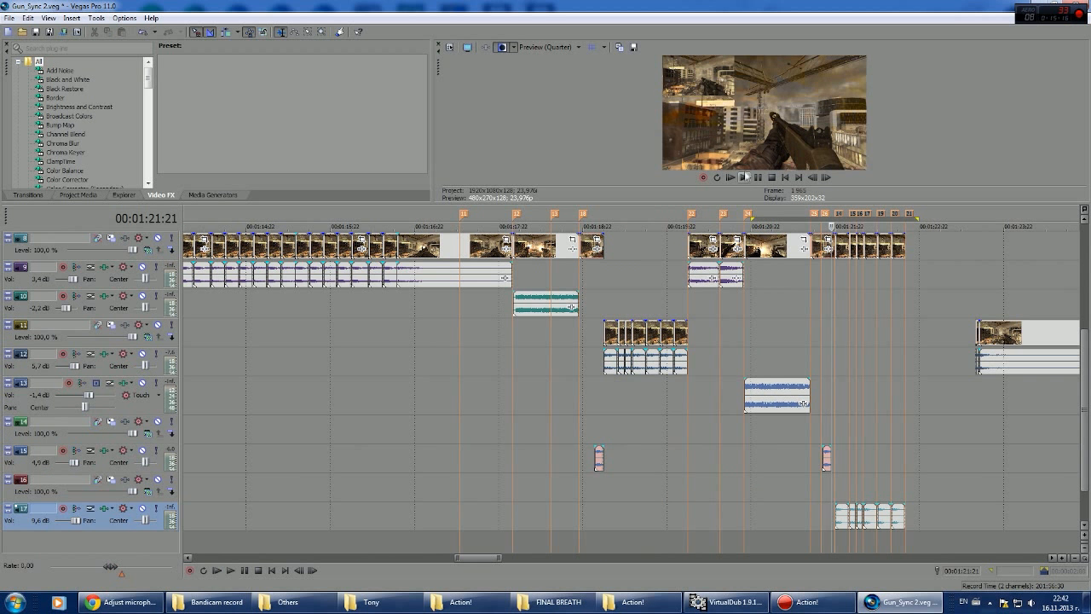
Step: Play back the gun clips and their sounds from 00:01:21:09 to check the sync
{"action": "left_click", "coordinate": [789, 455]}
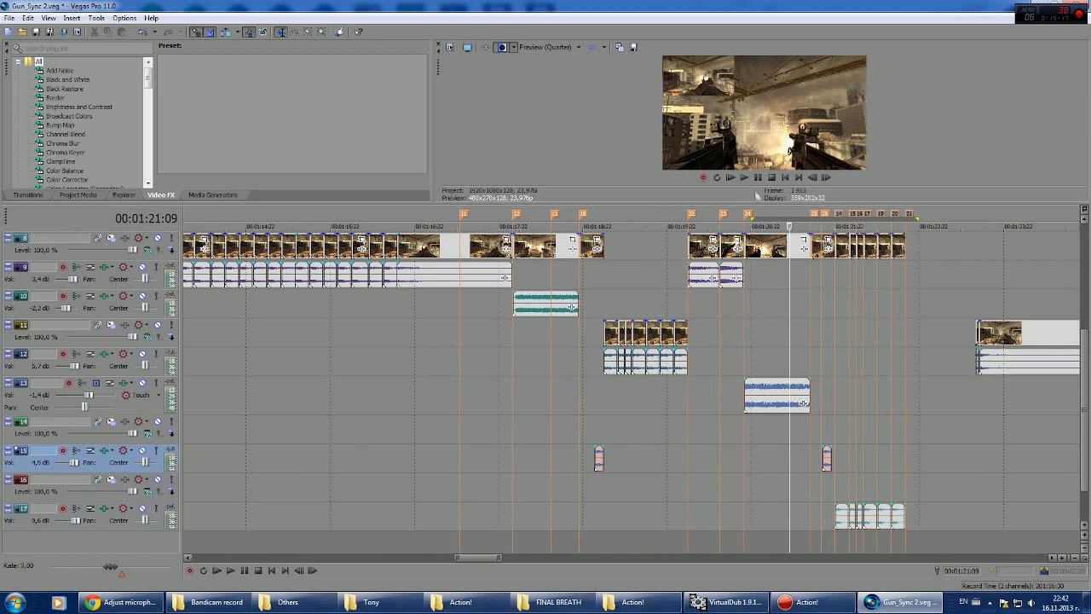
{"action": "left_click", "coordinate": [748, 180]}
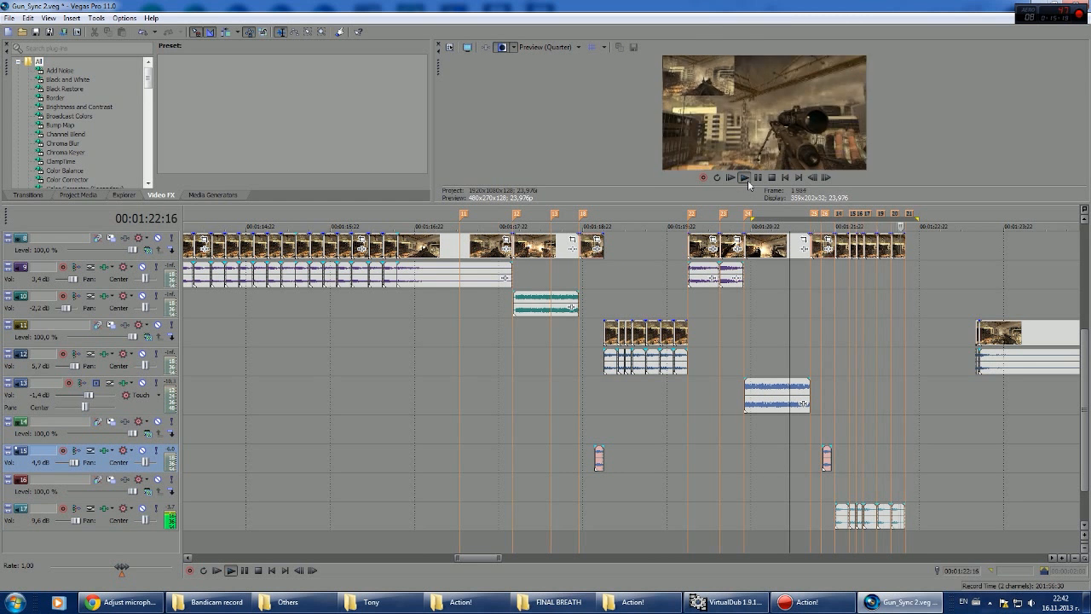
{"action": "left_click", "coordinate": [759, 177]}
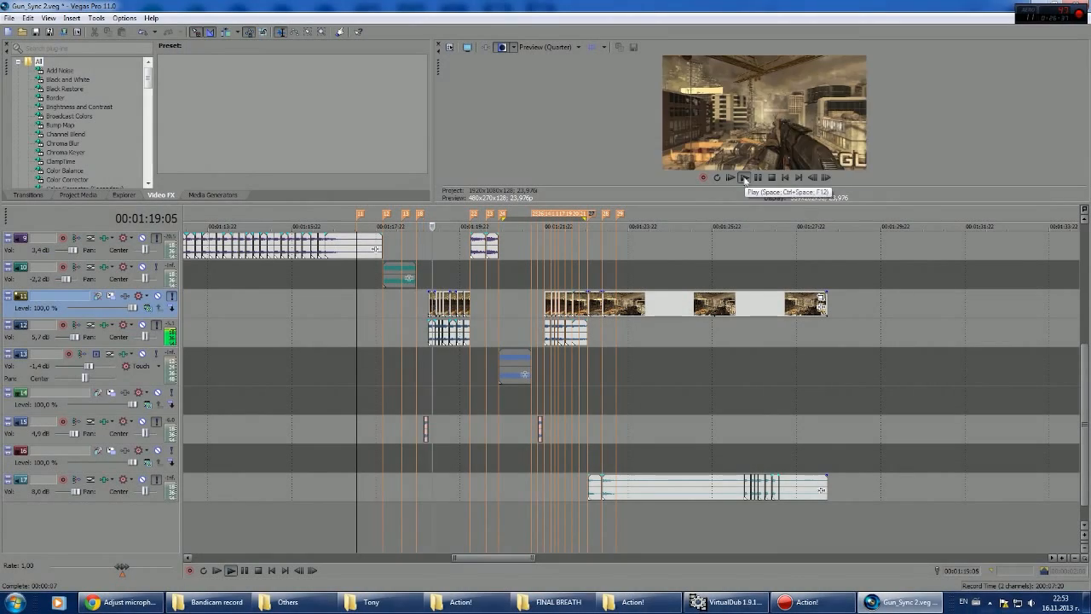
Step: Listen to the soloed tracks from 00:01:18:02 and again from marker 29 to compare the rhythm
{"action": "left_click", "coordinate": [756, 178]}
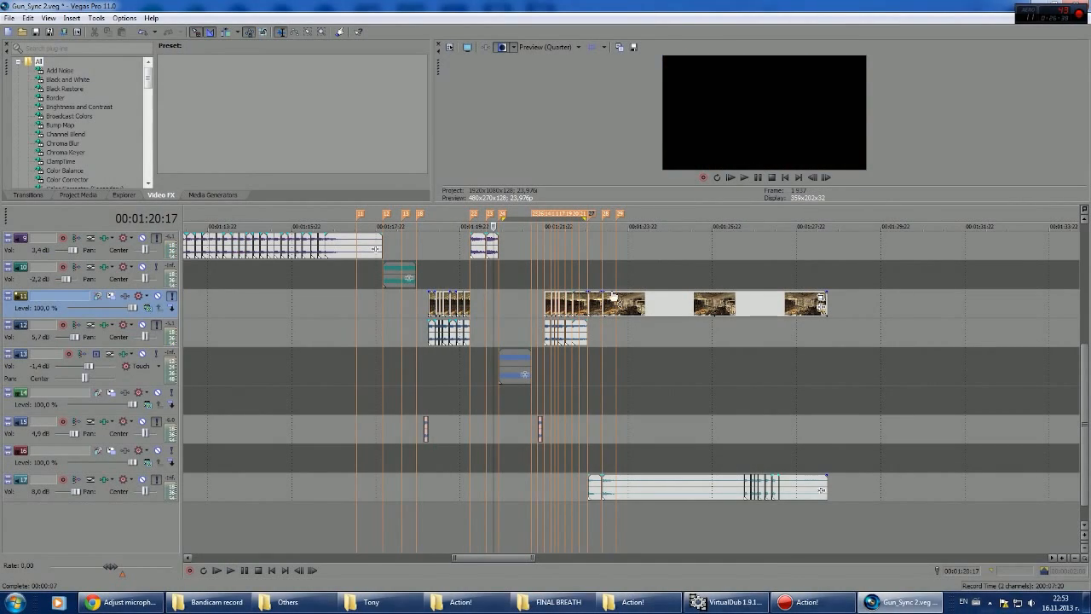
{"action": "left_click", "coordinate": [385, 344]}
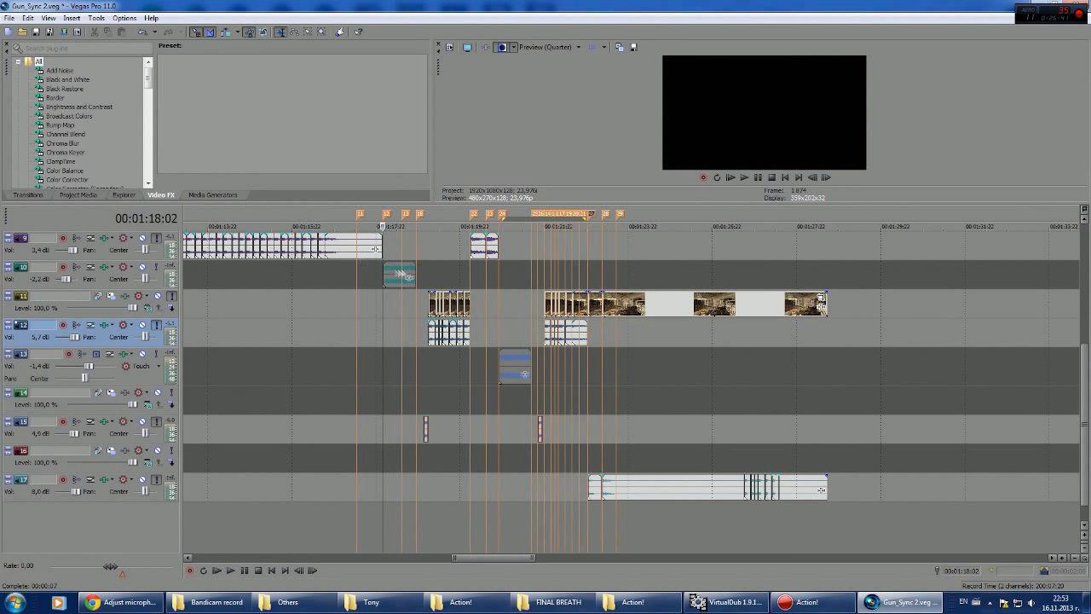
{"action": "left_click", "coordinate": [744, 177]}
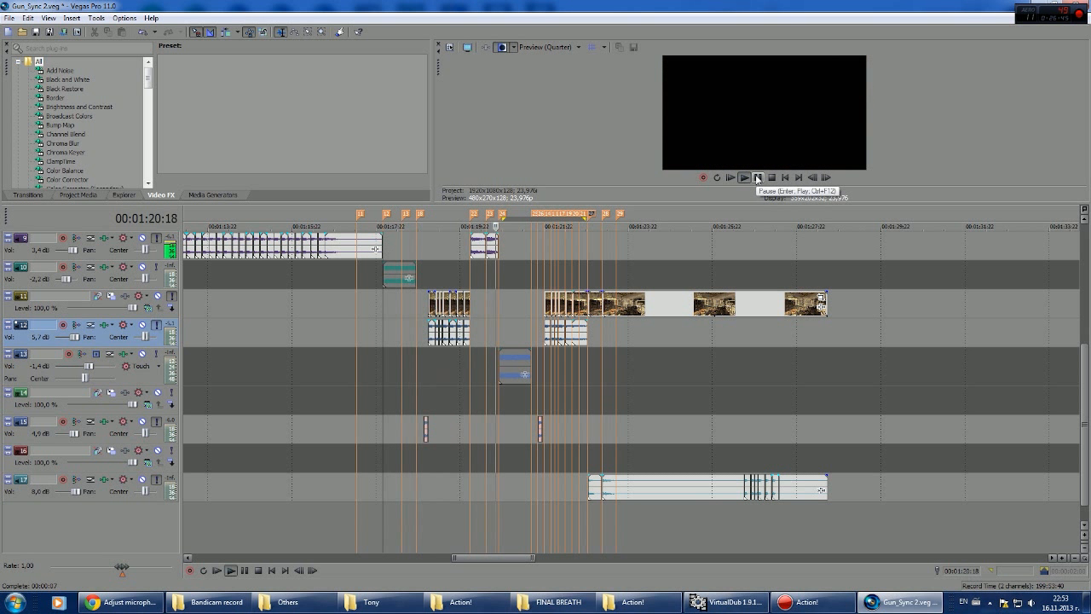
{"action": "left_click", "coordinate": [757, 178]}
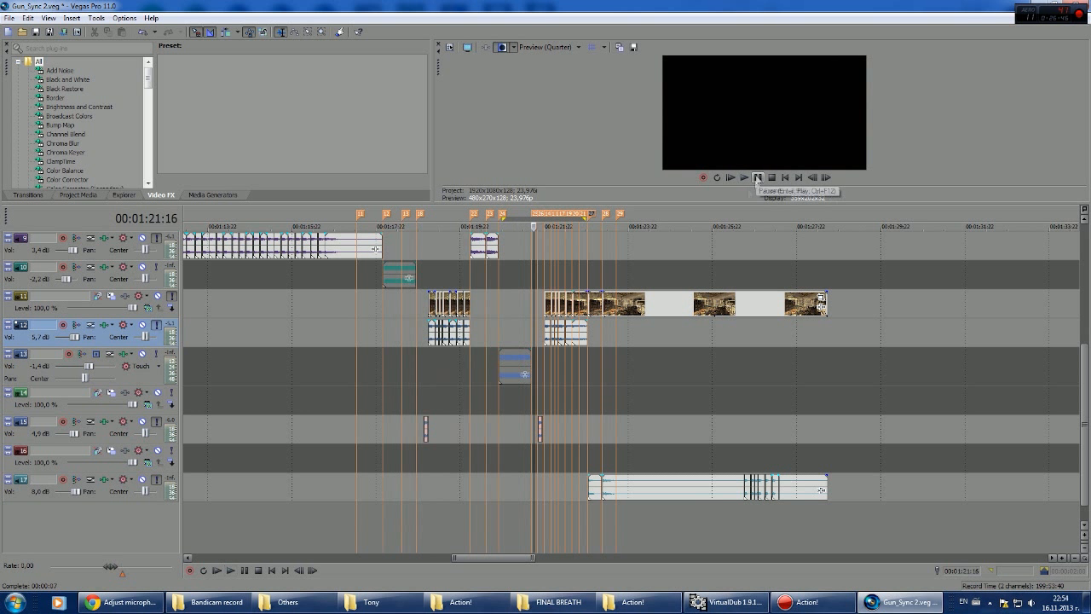
{"action": "left_click", "coordinate": [616, 344]}
{"action": "left_click", "coordinate": [744, 178]}
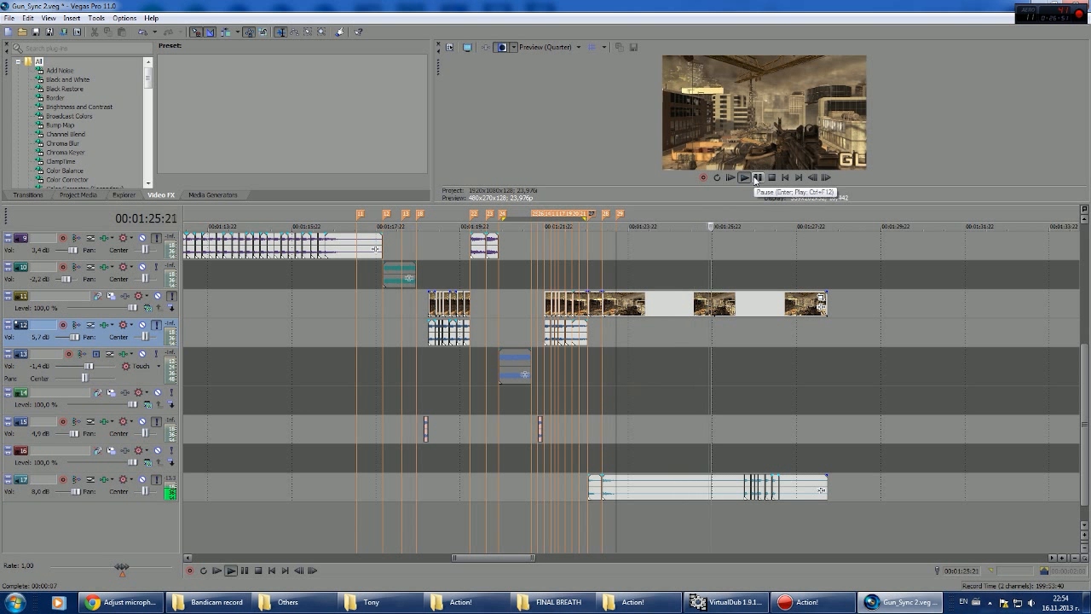
{"action": "key", "text": "Return"}
{"action": "left_click", "coordinate": [614, 326]}
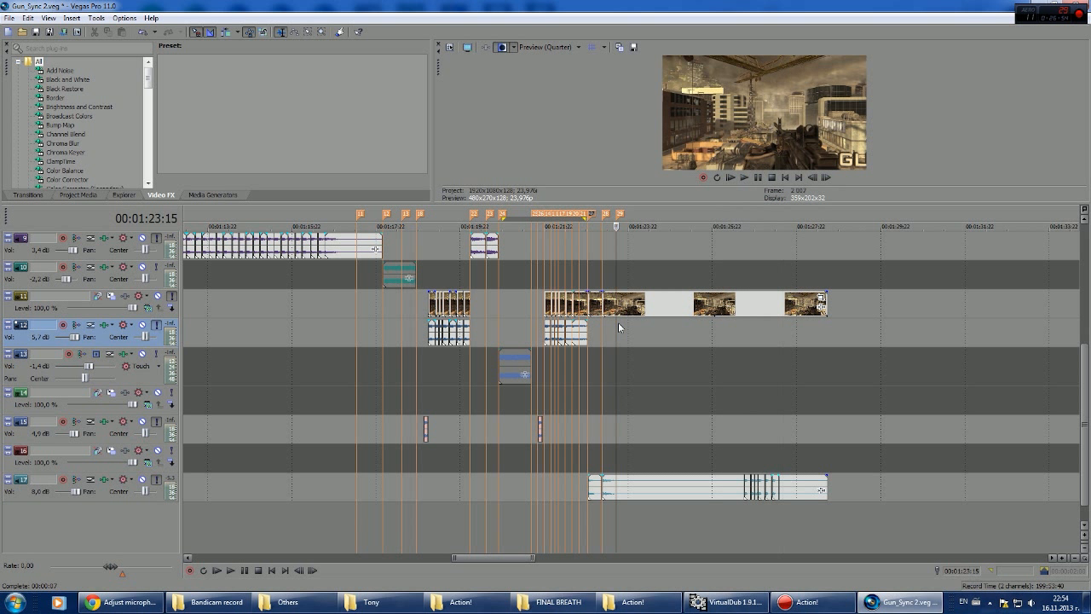
Step: Move the markers from the 00:01:18:21 beat group to just after marker 29 and play back that section
{"action": "left_click", "coordinate": [387, 220]}
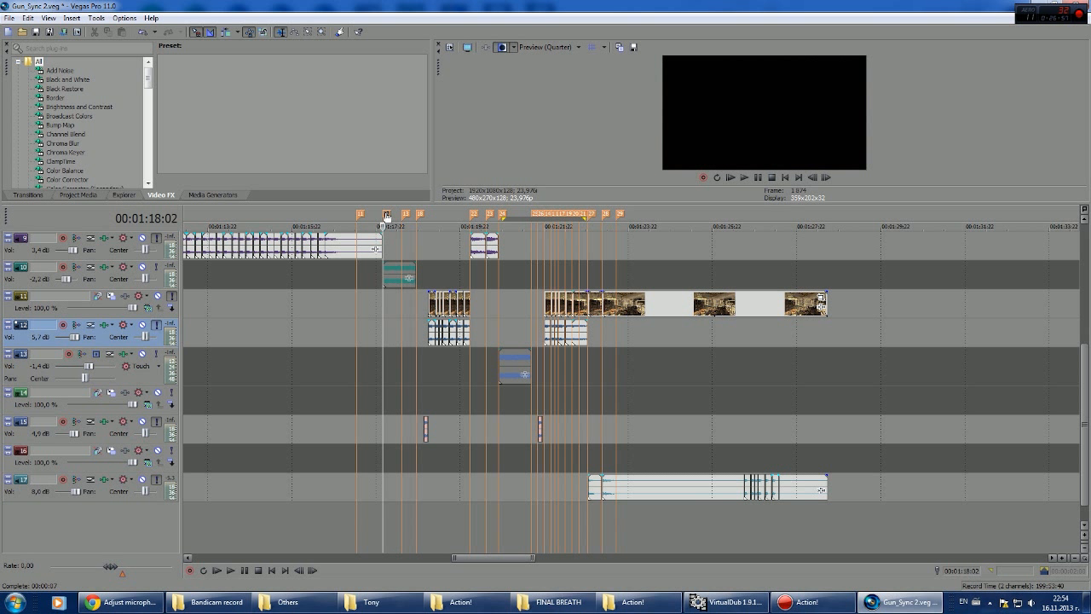
{"action": "left_click", "coordinate": [420, 216]}
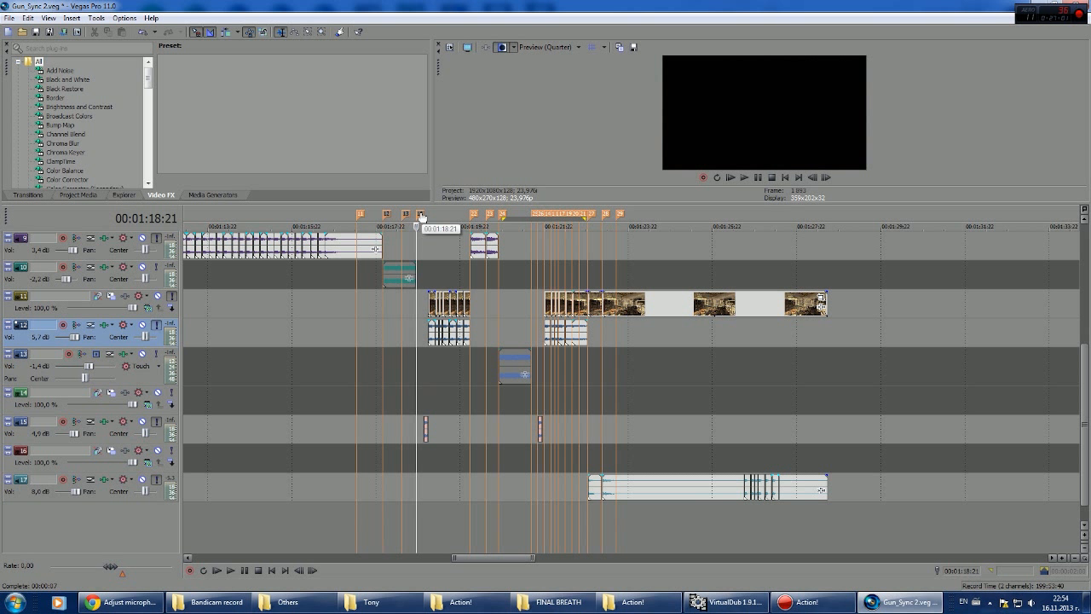
{"action": "mouse_move", "coordinate": [421, 216]}
{"action": "left_mouse_down"}
{"action": "mouse_move", "coordinate": [675, 215]}
{"action": "mouse_move", "coordinate": [657, 217]}
{"action": "left_mouse_up"}
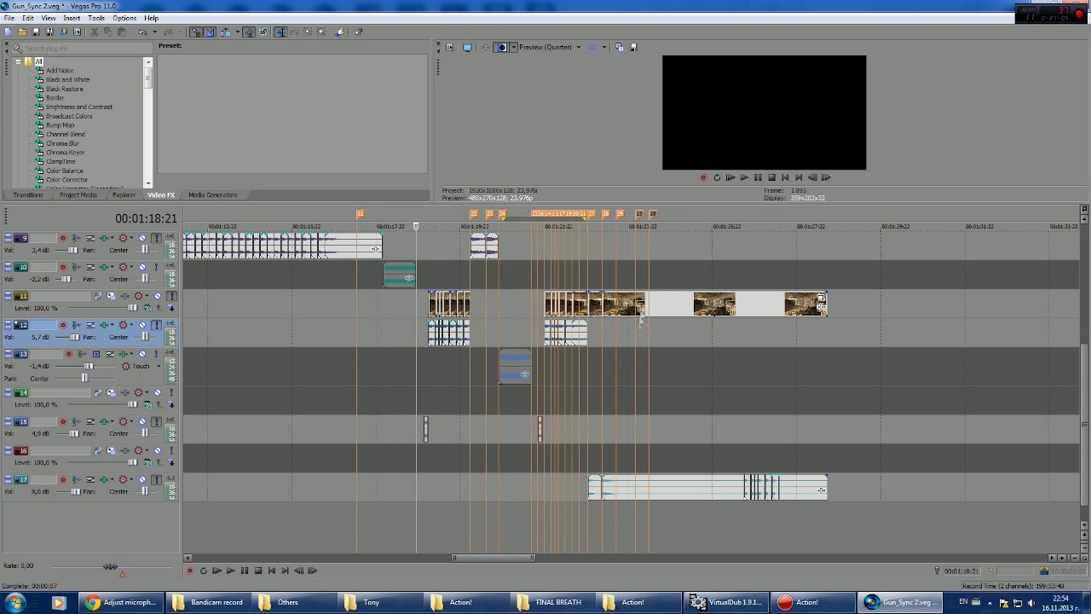
{"action": "left_click", "coordinate": [618, 346]}
{"action": "key", "text": "space"}
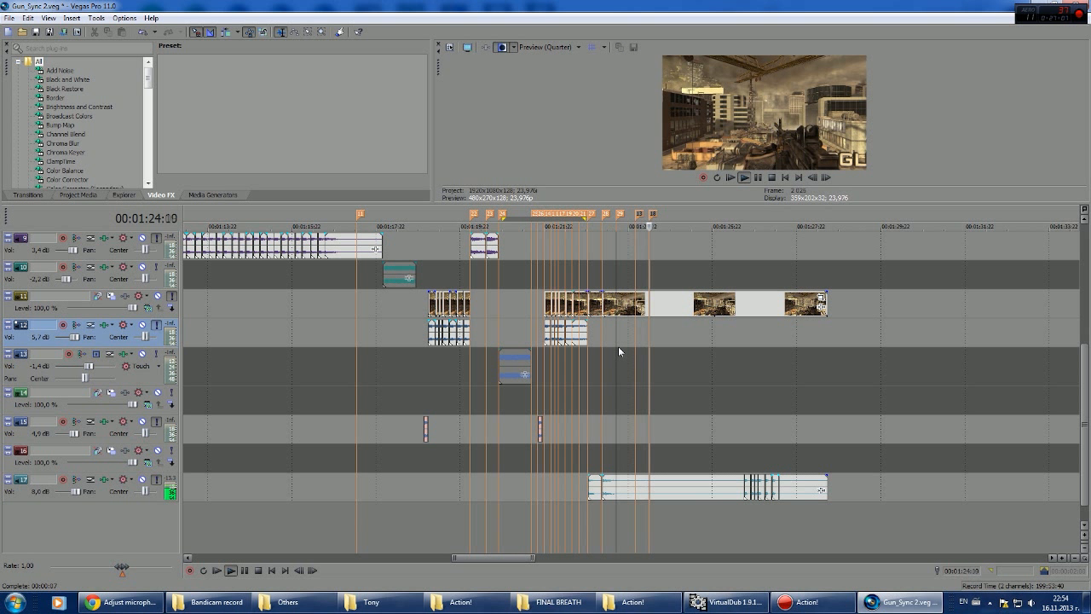
{"action": "key", "text": "space"}
{"action": "left_click", "coordinate": [397, 274]}
{"action": "scroll", "coordinate": [1085, 329], "scroll_direction": "up", "scroll_amount": 3}
{"action": "scroll", "coordinate": [1084, 329], "scroll_direction": "up", "scroll_amount": 1}
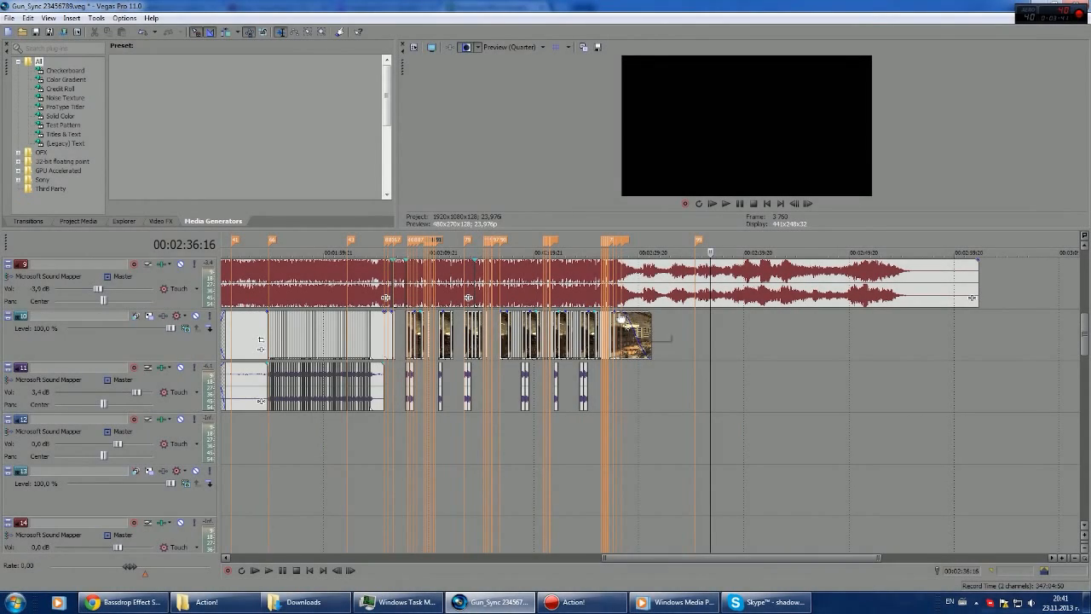
Step: Stretch a long fade-out across the final video clip on track 10 and open its fade options
{"action": "mouse_move", "coordinate": [621, 318]}
{"action": "left_mouse_down"}
{"action": "mouse_move", "coordinate": [638, 320]}
{"action": "mouse_move", "coordinate": [628, 318]}
{"action": "left_mouse_up"}
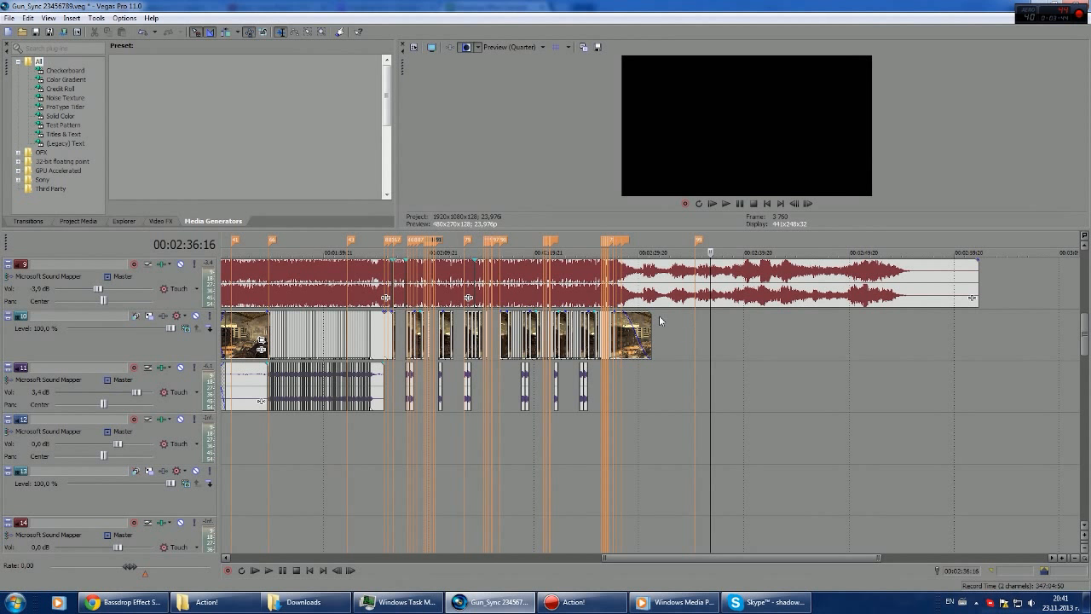
{"action": "scroll", "coordinate": [663, 317], "scroll_direction": "up", "scroll_amount": 3}
{"action": "mouse_move", "coordinate": [380, 320]}
{"action": "left_mouse_down"}
{"action": "mouse_move", "coordinate": [466, 308]}
{"action": "mouse_move", "coordinate": [380, 314]}
{"action": "mouse_move", "coordinate": [383, 326]}
{"action": "left_mouse_up"}
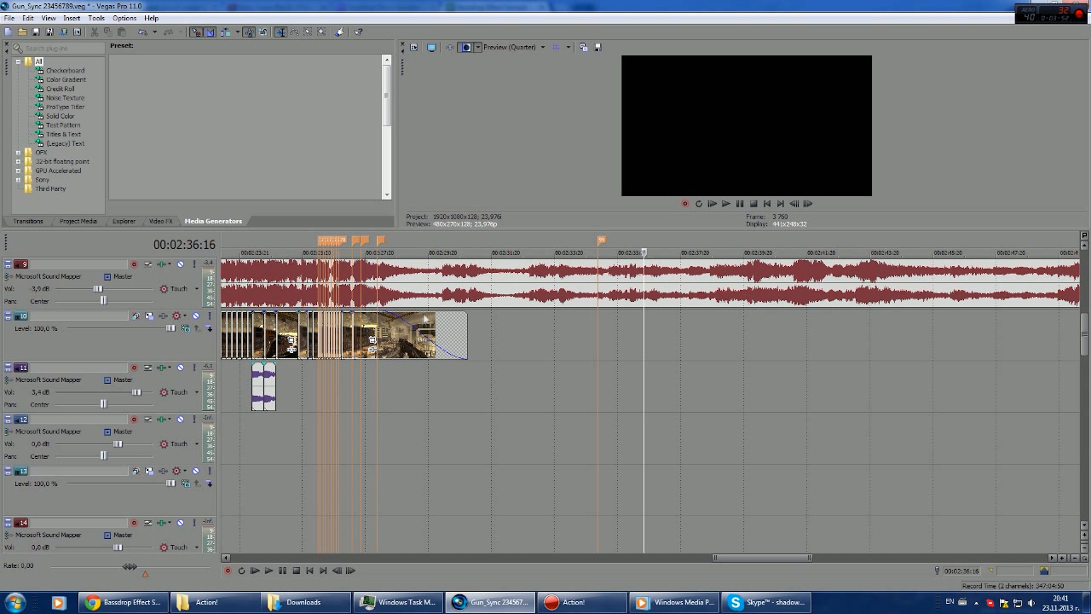
{"action": "right_click", "coordinate": [433, 315]}
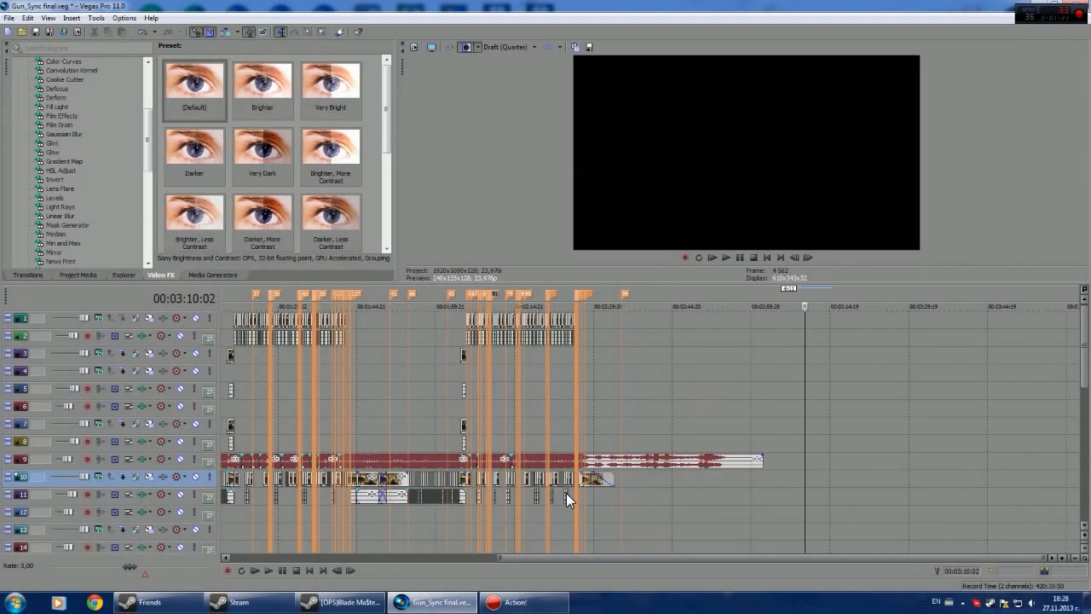
Step: Copy the short dual-gun clip at 00:02:25:00 on track 10 to the empty area at 00:03:09:17
{"action": "scroll", "coordinate": [566, 493], "scroll_direction": "up", "scroll_amount": 2}
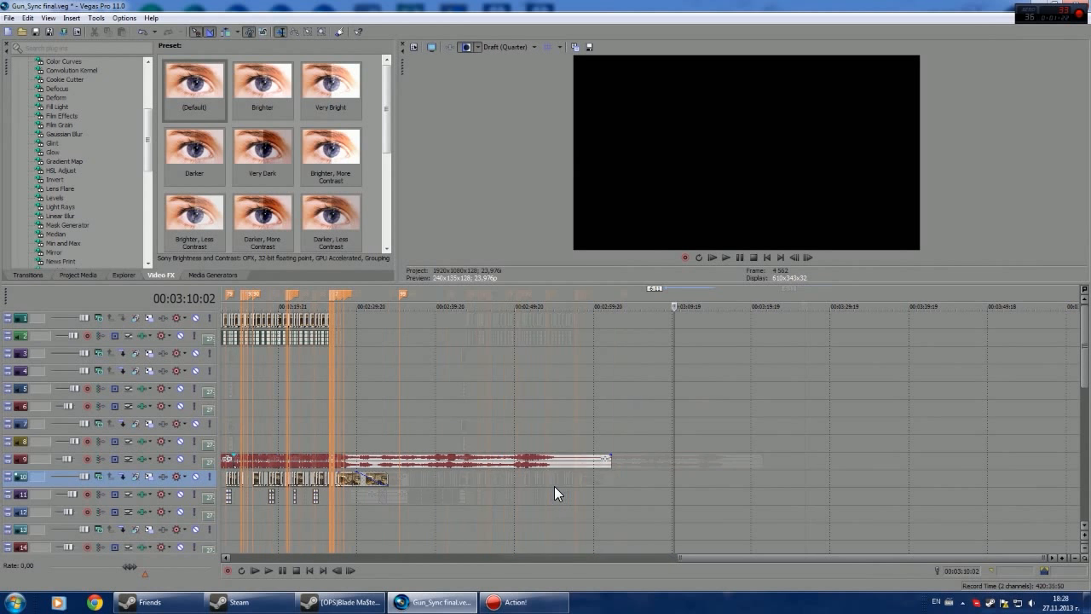
{"action": "left_click", "coordinate": [321, 479]}
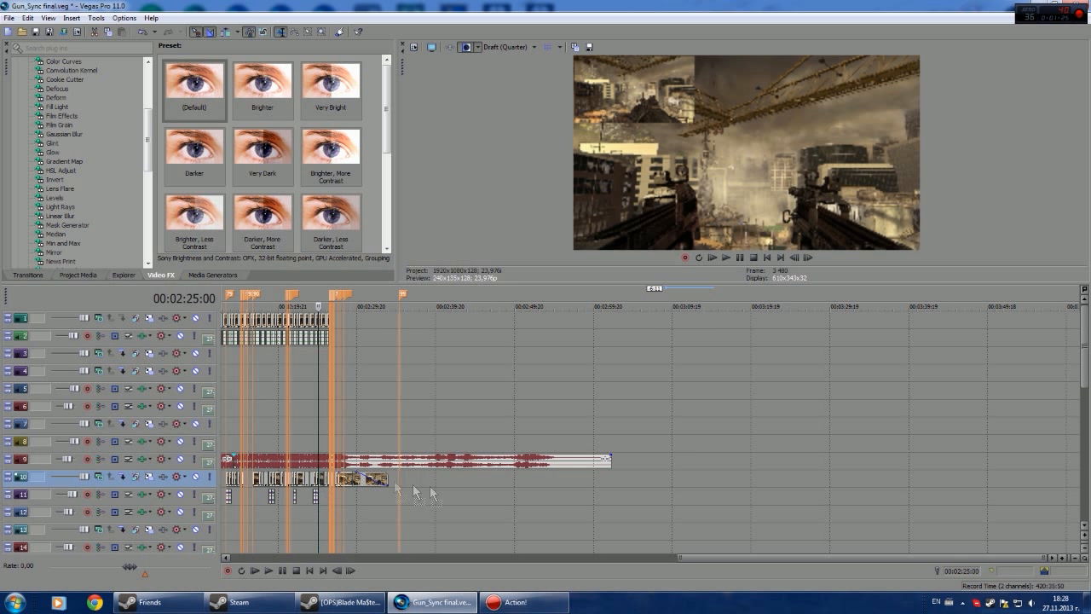
{"action": "left_click", "coordinate": [674, 481]}
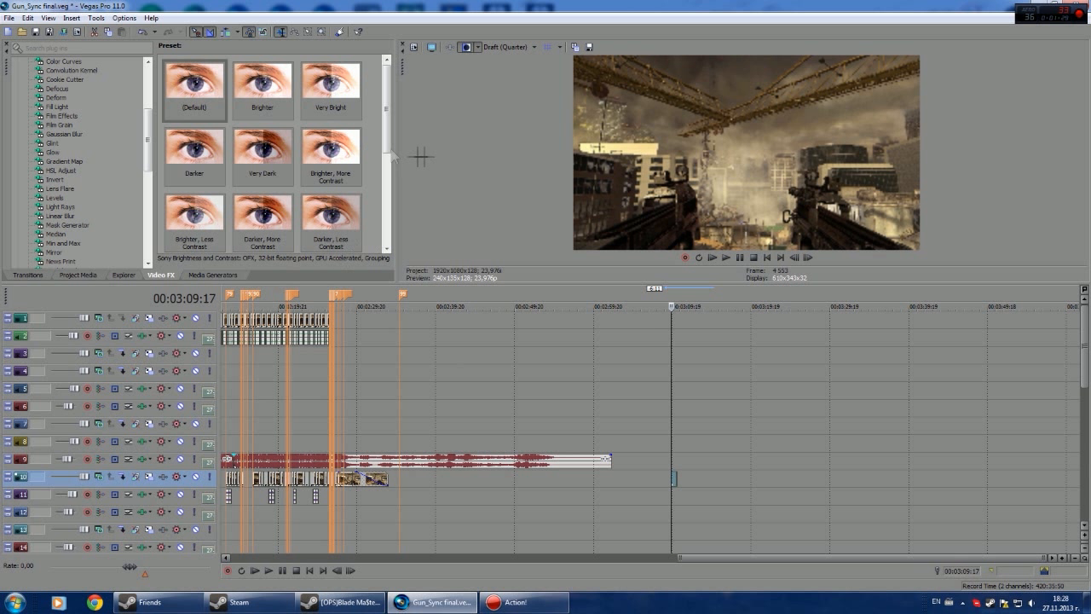
Step: Set the video preview quality to Preview (Full)
{"action": "left_click", "coordinate": [505, 47]}
{"action": "mouse_move", "coordinate": [515, 75]}
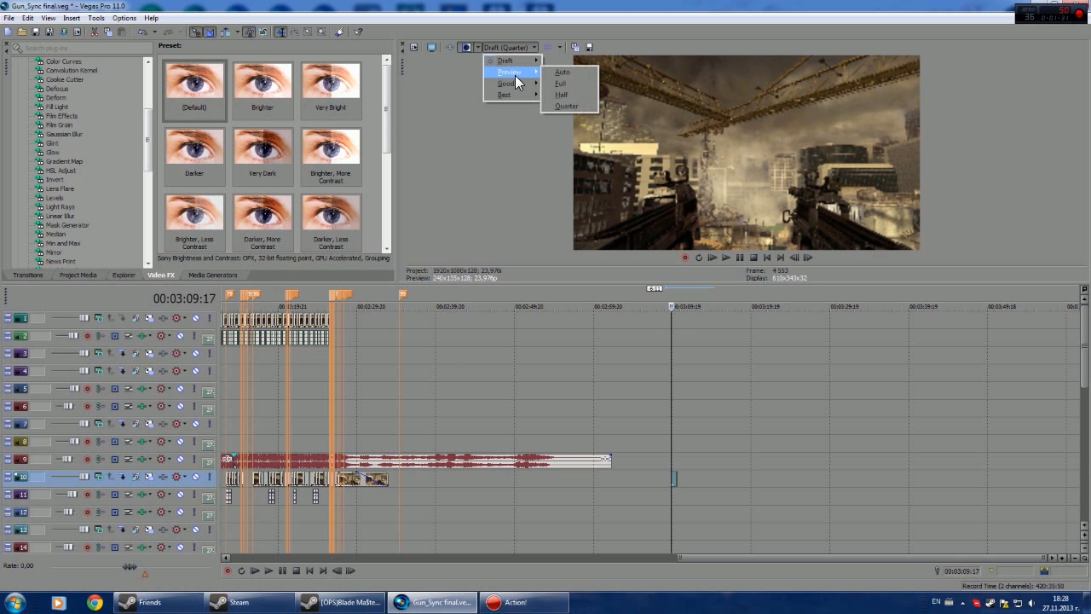
{"action": "left_click", "coordinate": [559, 83]}
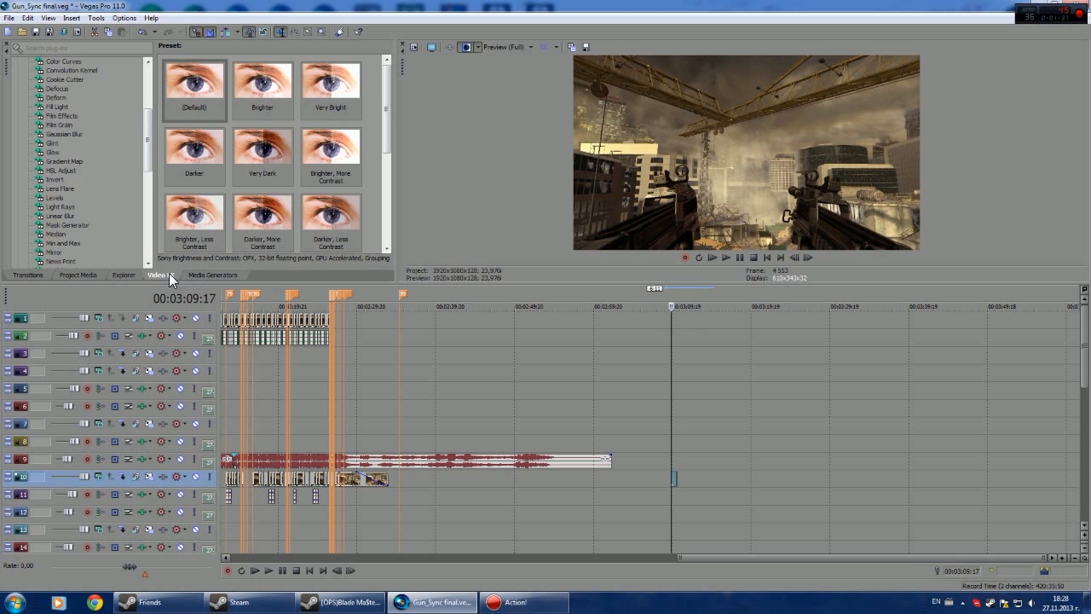
Step: Apply the default Brightness and Contrast effect to the p90 akimbo clip at 00:03:09:17 on track 10
{"action": "left_click_drag", "start_coordinate": [145, 149], "coordinate": [145, 92]}
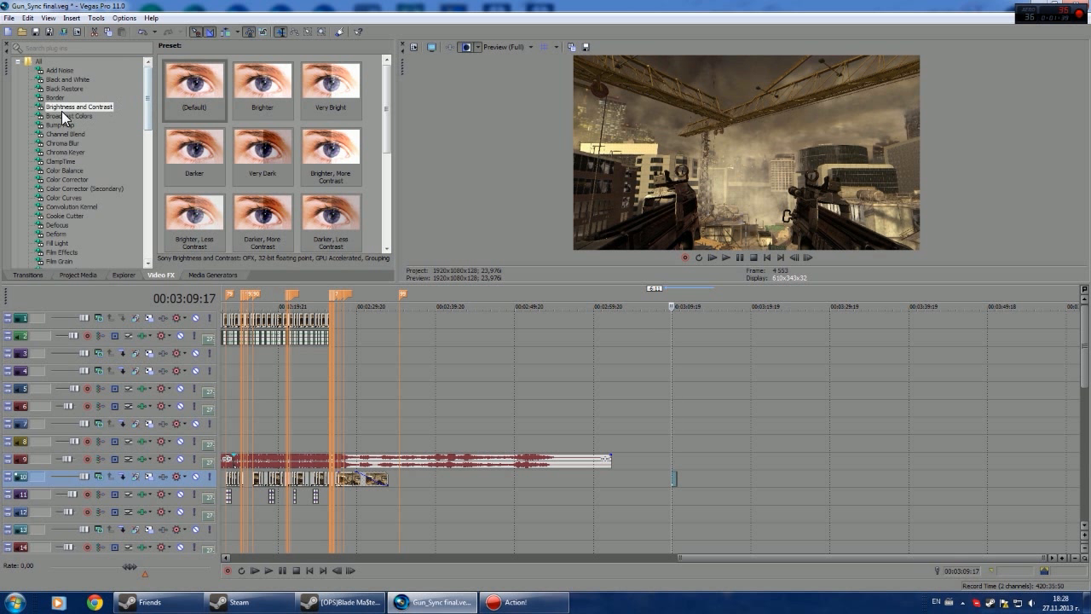
{"action": "left_click_drag", "start_coordinate": [195, 85], "coordinate": [615, 496]}
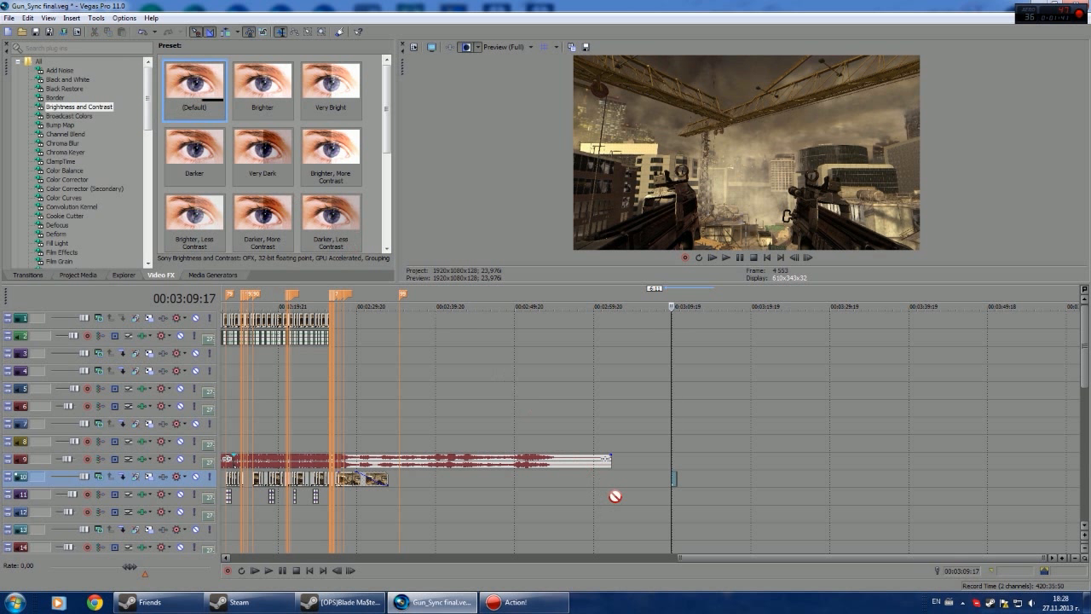
{"action": "left_click_drag", "start_coordinate": [672, 476], "coordinate": [673, 476]}
{"action": "left_click_drag", "start_coordinate": [496, 152], "coordinate": [638, 299]}
Step: Set the clip's Brightness to -0,074 and Contrast to -0,095, and close the effect settings
{"action": "left_click_drag", "start_coordinate": [482, 383], "coordinate": [477, 384]}
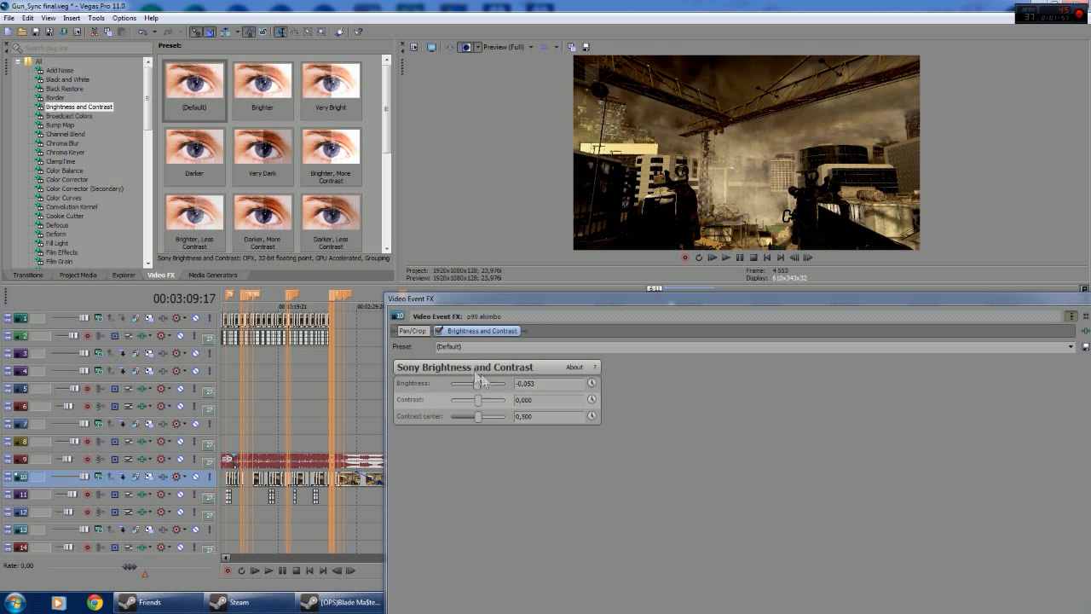
{"action": "left_click_drag", "start_coordinate": [478, 399], "coordinate": [475, 384]}
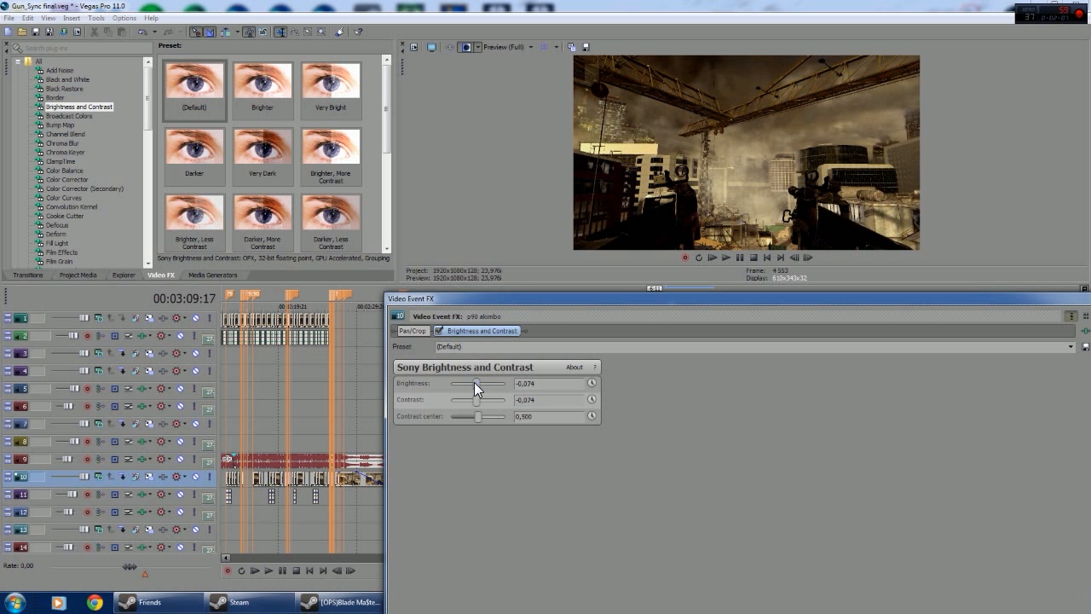
{"action": "left_click_drag", "start_coordinate": [478, 401], "coordinate": [478, 399]}
{"action": "left_click_drag", "start_coordinate": [477, 399], "coordinate": [477, 383]}
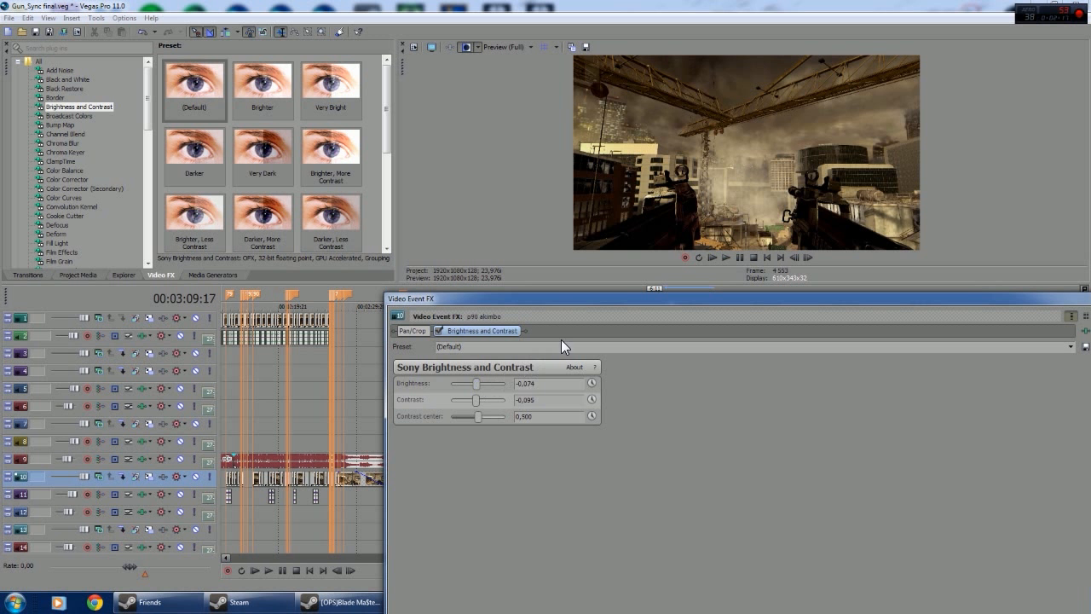
{"action": "left_click_drag", "start_coordinate": [572, 297], "coordinate": [434, 273]}
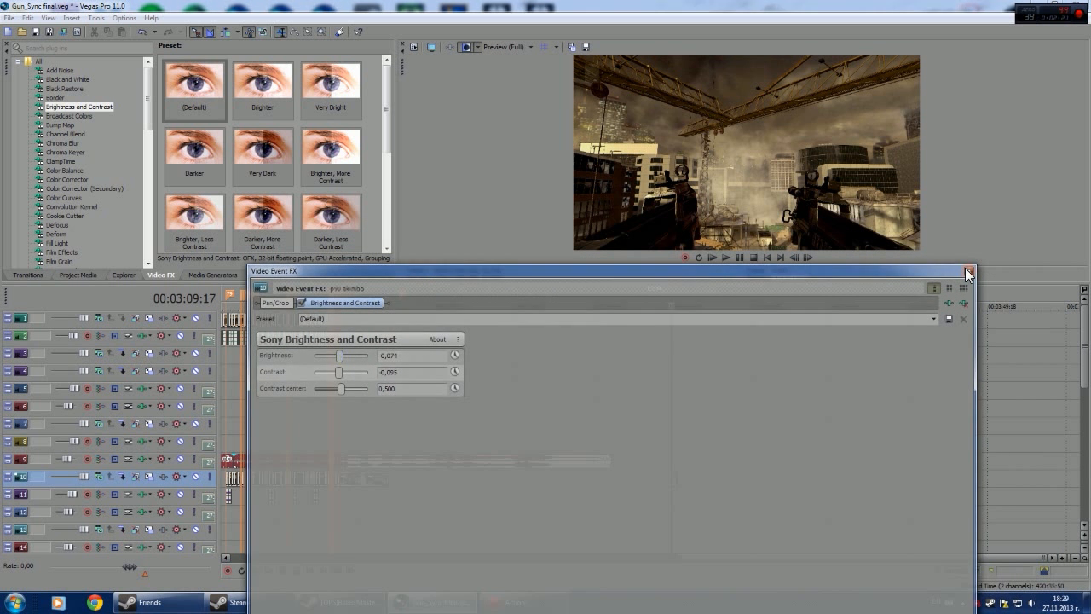
{"action": "left_click", "coordinate": [968, 273]}
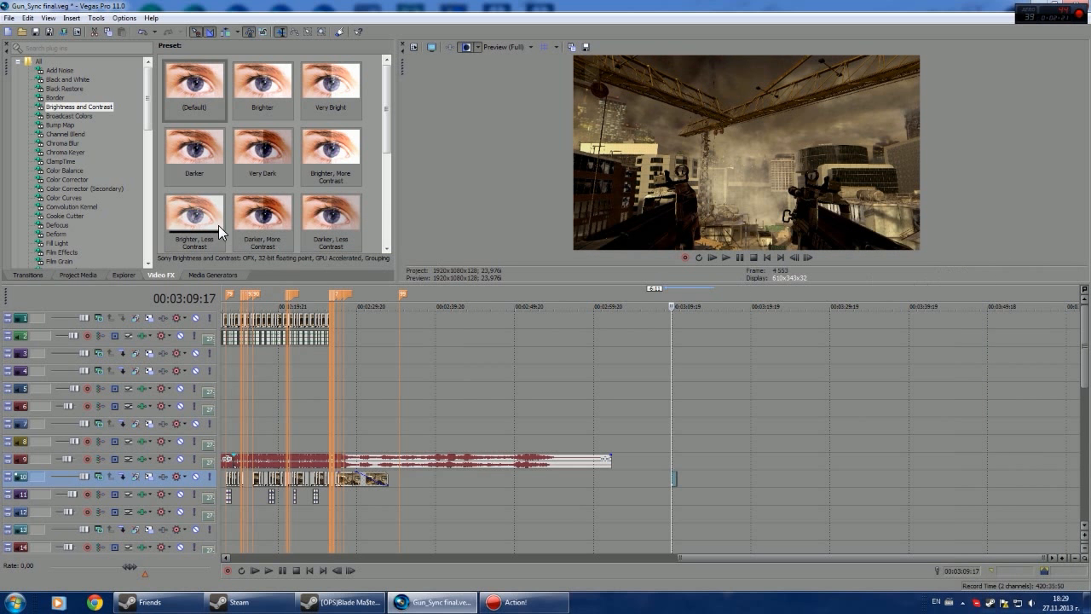
Step: Add the default Color Corrector effect to the p90 akimbo clip at 00:03:09:17
{"action": "left_click", "coordinate": [79, 171]}
{"action": "left_click", "coordinate": [82, 180]}
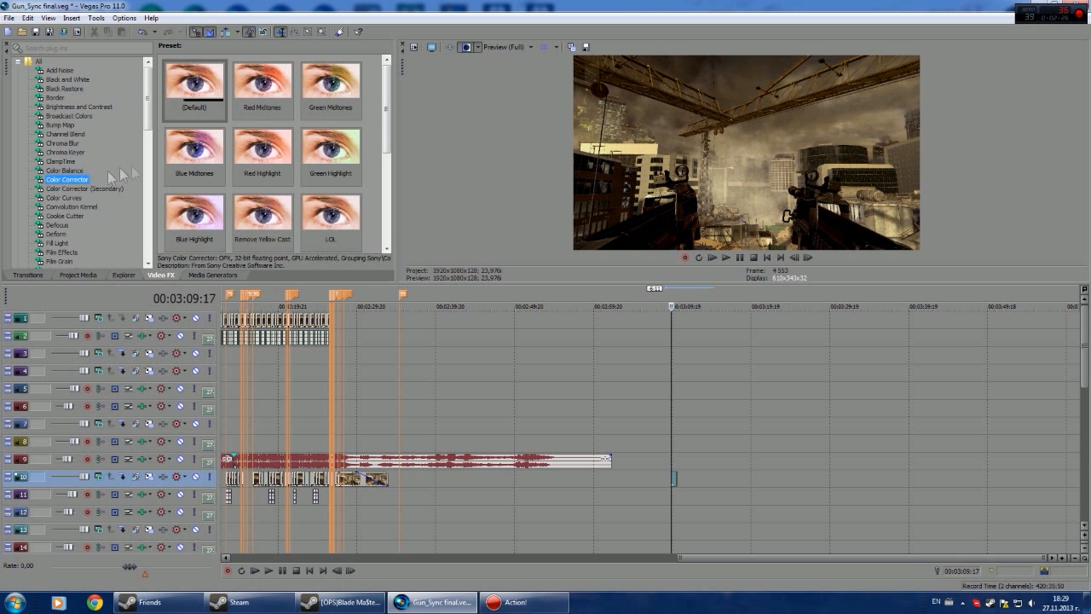
{"action": "left_click_drag", "start_coordinate": [202, 100], "coordinate": [674, 476]}
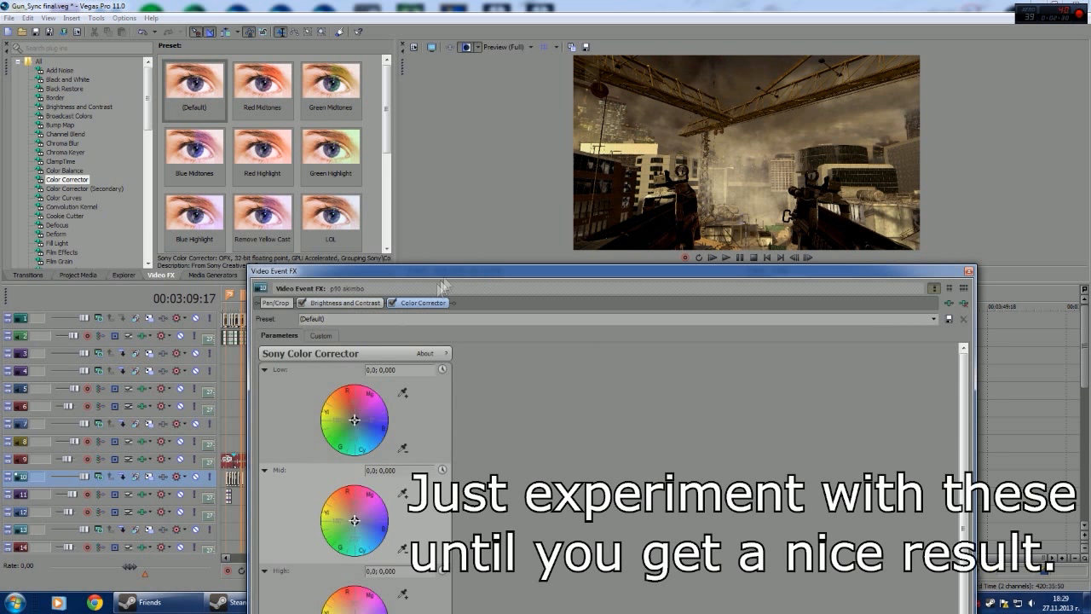
{"action": "left_click_drag", "start_coordinate": [452, 271], "coordinate": [349, 295]}
Step: Set the Color Corrector wheels to Low 129,24; 0,1844, Mid 161,21; 0,2465 and High 131,48; 0,4026
{"action": "left_click_drag", "start_coordinate": [252, 444], "coordinate": [248, 441]}
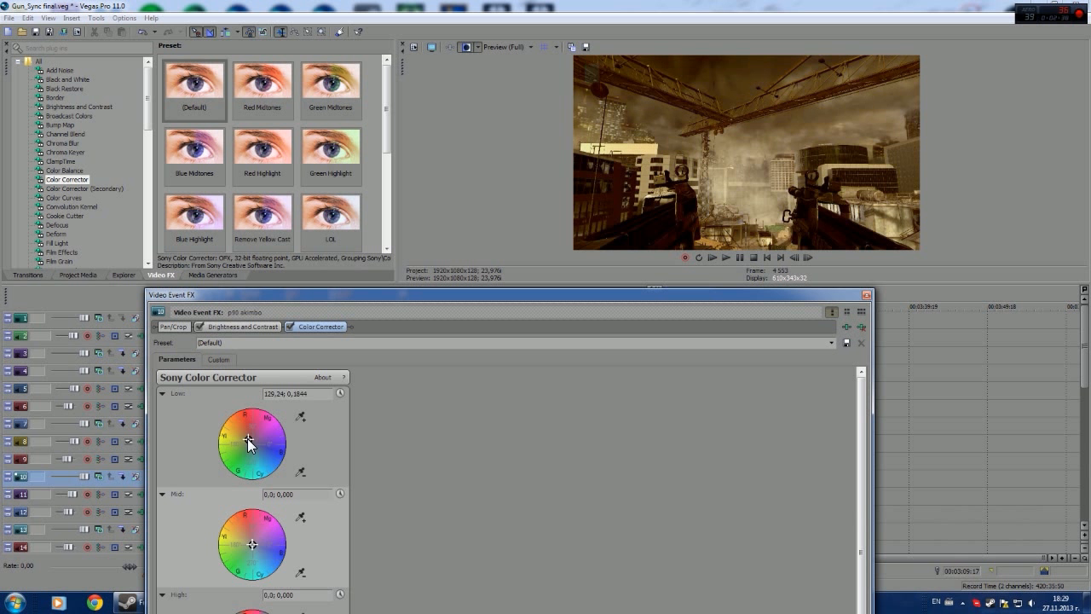
{"action": "mouse_move", "coordinate": [253, 544]}
{"action": "left_mouse_down"}
{"action": "mouse_move", "coordinate": [245, 565]}
{"action": "mouse_move", "coordinate": [245, 547]}
{"action": "left_mouse_up"}
{"action": "left_click_drag", "start_coordinate": [527, 294], "coordinate": [487, 225]}
{"action": "mouse_move", "coordinate": [213, 576]}
{"action": "left_mouse_down"}
{"action": "mouse_move", "coordinate": [200, 564]}
{"action": "mouse_move", "coordinate": [181, 595]}
{"action": "mouse_move", "coordinate": [191, 569]}
{"action": "mouse_move", "coordinate": [213, 561]}
{"action": "mouse_move", "coordinate": [203, 571]}
{"action": "left_mouse_up"}
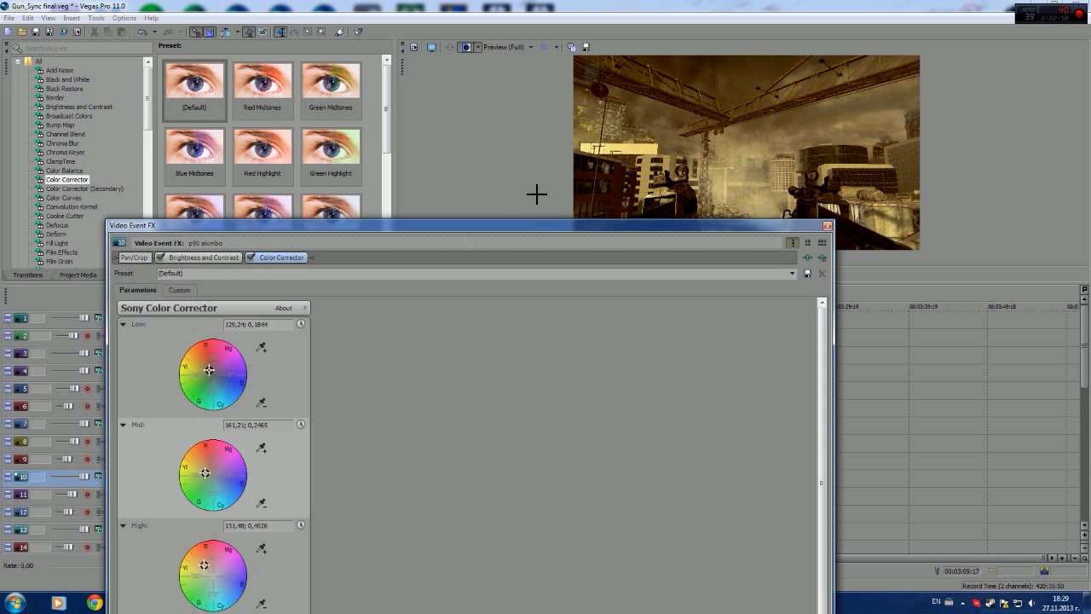
{"action": "left_click_drag", "start_coordinate": [517, 225], "coordinate": [902, 300]}
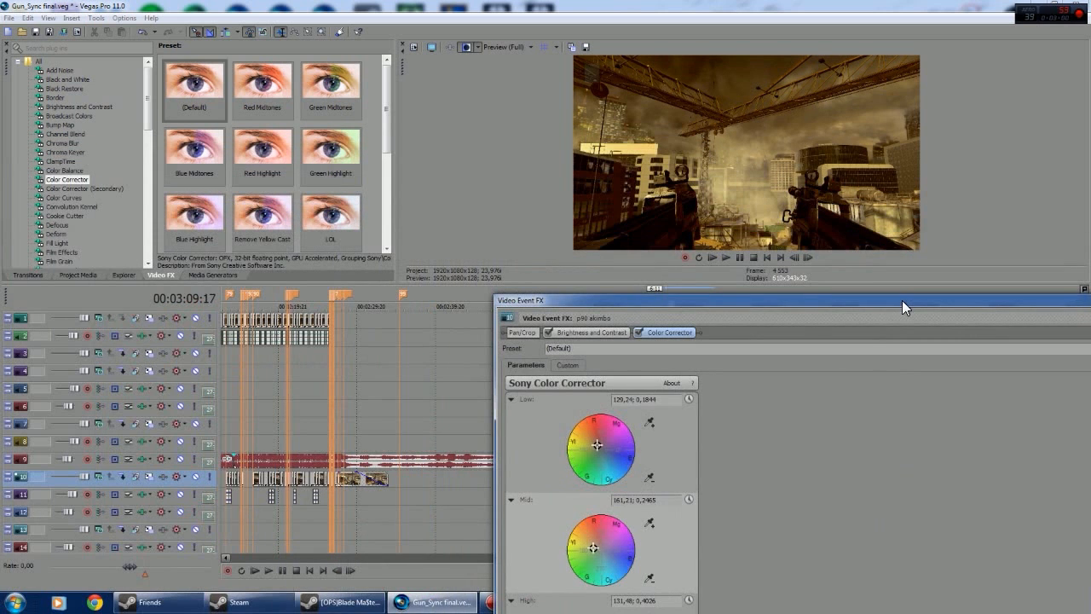
Step: Try different Low wheel tints, ending at 342,59; 0,0525, and compare the picture with the Color Corrector off and on
{"action": "mouse_move", "coordinate": [595, 446]}
{"action": "left_mouse_down"}
{"action": "mouse_move", "coordinate": [595, 426]}
{"action": "mouse_move", "coordinate": [592, 444]}
{"action": "left_mouse_up"}
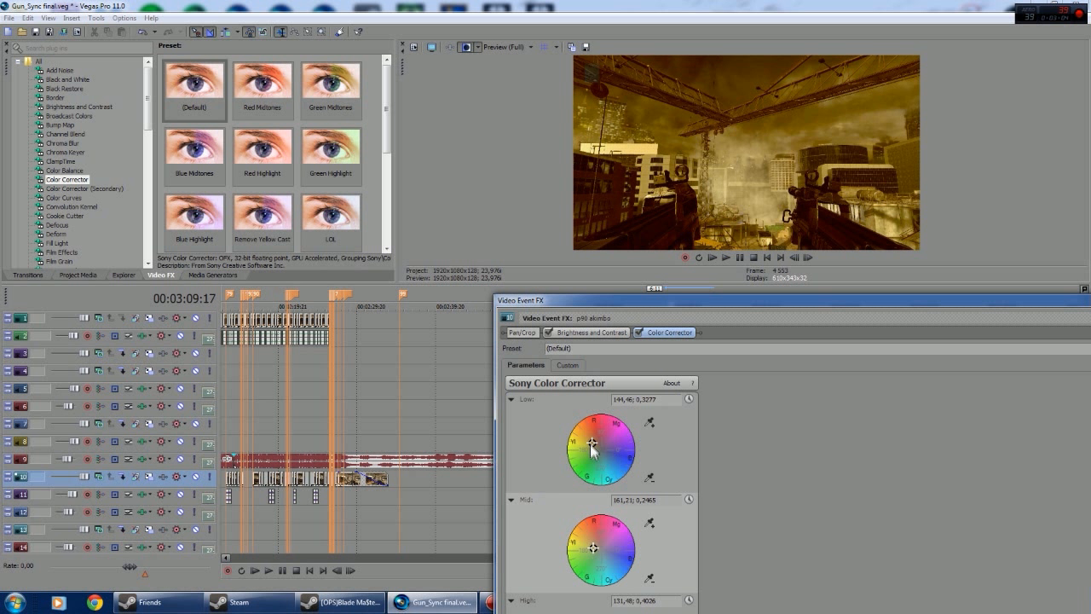
{"action": "left_click_drag", "start_coordinate": [594, 447], "coordinate": [598, 447]}
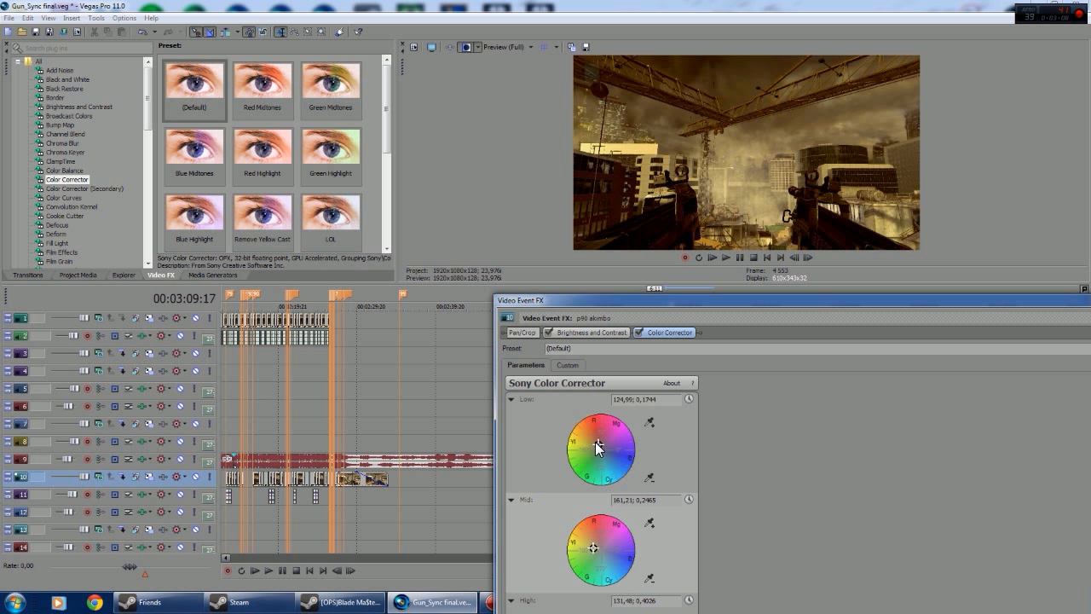
{"action": "left_click_drag", "start_coordinate": [599, 444], "coordinate": [604, 450]}
{"action": "left_click", "coordinate": [639, 332]}
{"action": "left_click", "coordinate": [639, 333]}
Step: Set the Mid wheel to 162,39; 0,2098 and the Low wheel to 306,87; 0,1389, and compare with the correction off
{"action": "left_click_drag", "start_coordinate": [597, 548], "coordinate": [594, 548]}
{"action": "left_click_drag", "start_coordinate": [646, 300], "coordinate": [510, 216]}
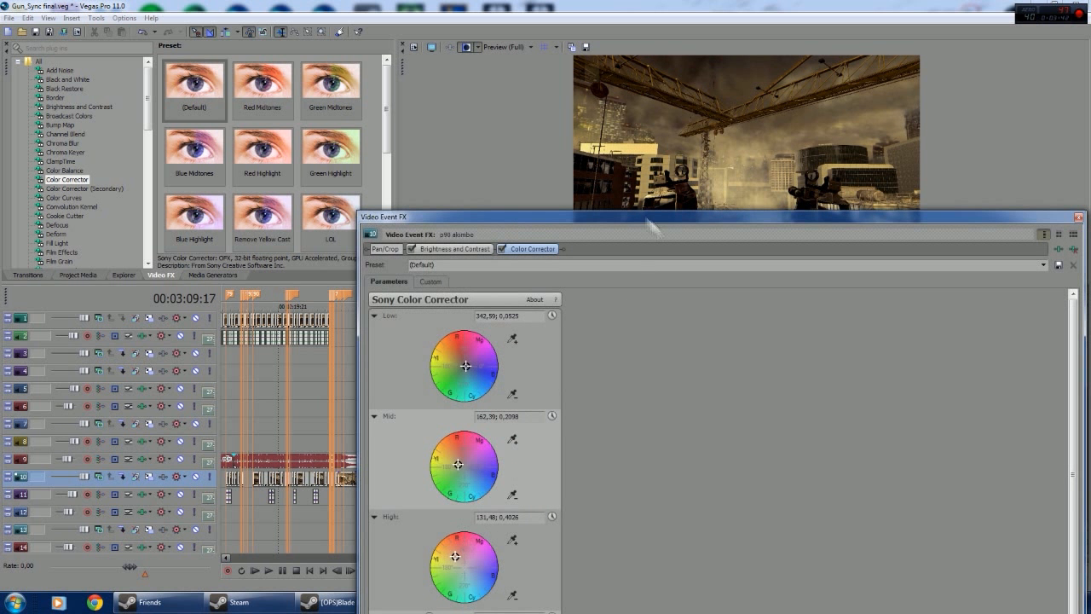
{"action": "left_click_drag", "start_coordinate": [656, 217], "coordinate": [343, 278]}
{"action": "left_click_drag", "start_coordinate": [153, 427], "coordinate": [154, 430]}
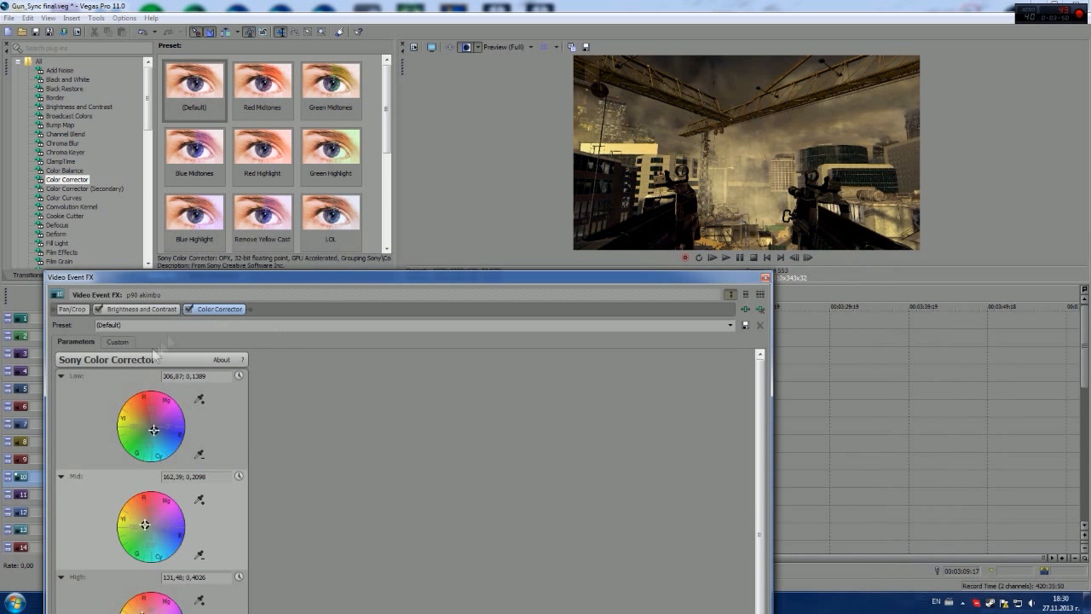
{"action": "left_click", "coordinate": [188, 309]}
{"action": "left_click", "coordinate": [189, 309]}
Step: Reset the Low wheel to neutral, and set the Mid wheel to 129,52; 0,2881 and the High wheel to 117,7; 0,251
{"action": "mouse_move", "coordinate": [154, 430]}
{"action": "left_mouse_down"}
{"action": "mouse_move", "coordinate": [144, 424]}
{"action": "mouse_move", "coordinate": [154, 430]}
{"action": "left_mouse_up"}
{"action": "double_click", "coordinate": [152, 429]}
{"action": "left_click_drag", "start_coordinate": [145, 520], "coordinate": [147, 520]}
{"action": "left_click_drag", "start_coordinate": [318, 278], "coordinate": [311, 240]}
{"action": "left_click_drag", "start_coordinate": [135, 581], "coordinate": [140, 583]}
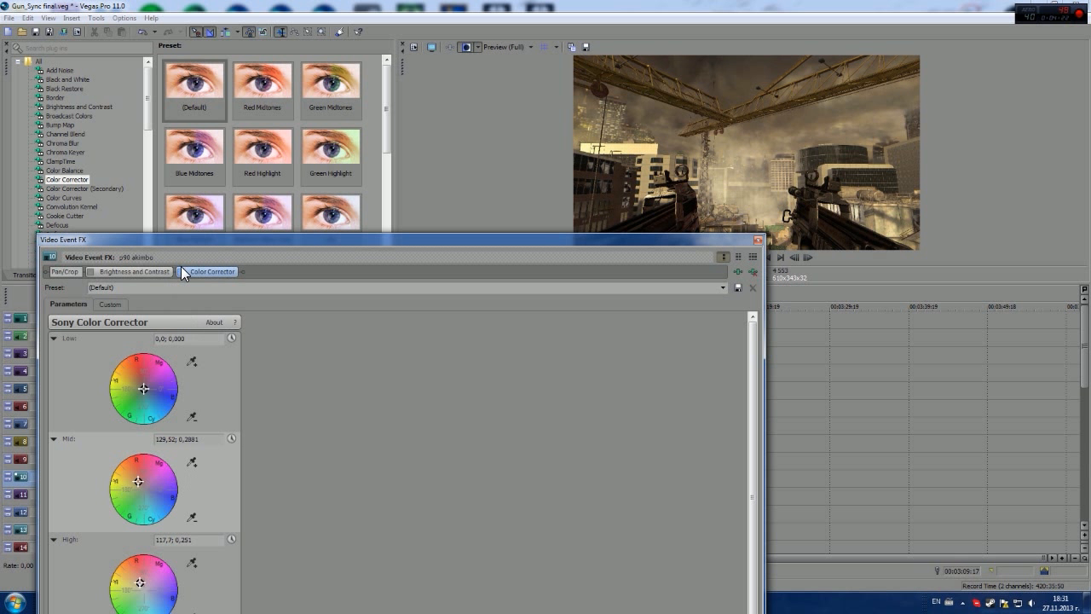
Step: Compare the picture with the effects off and on, leave both enabled and close the effect settings
{"action": "left_click", "coordinate": [88, 271]}
{"action": "left_click", "coordinate": [89, 271]}
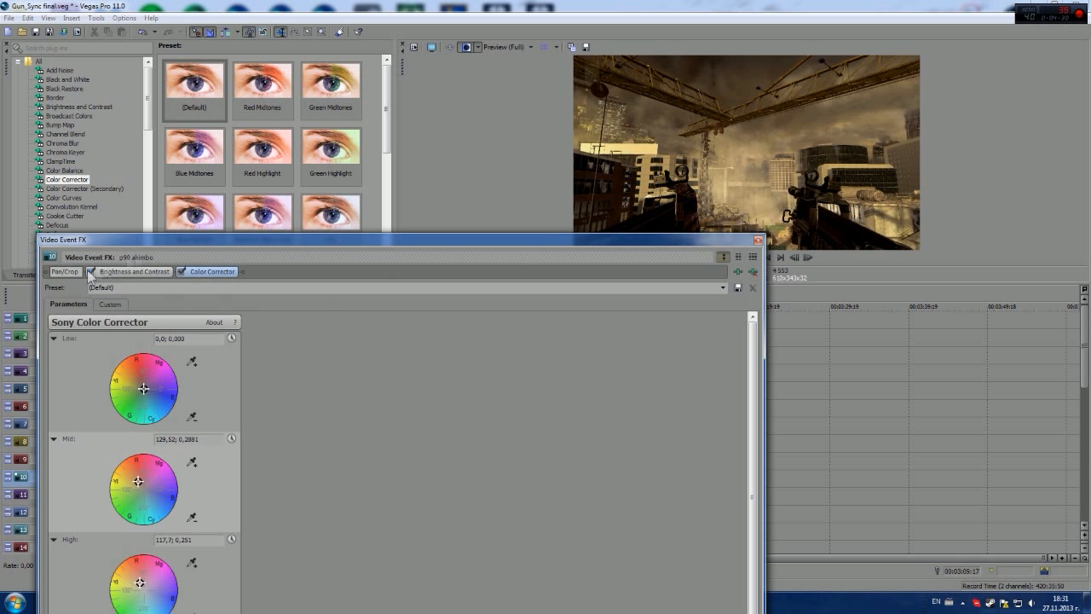
{"action": "left_click", "coordinate": [88, 272]}
{"action": "left_click_drag", "start_coordinate": [255, 240], "coordinate": [366, 254]}
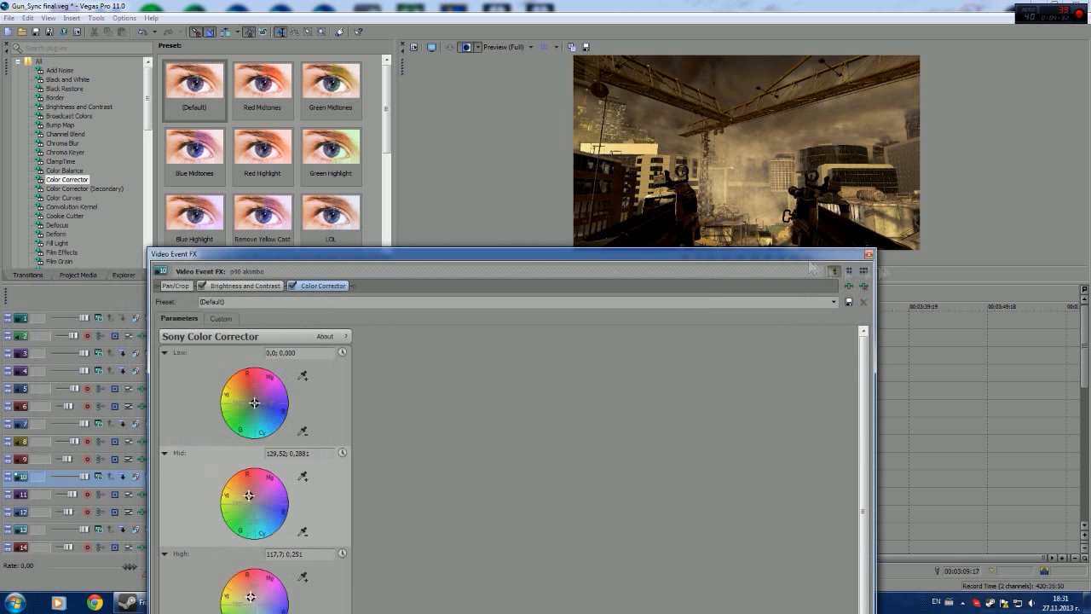
{"action": "left_click", "coordinate": [870, 254]}
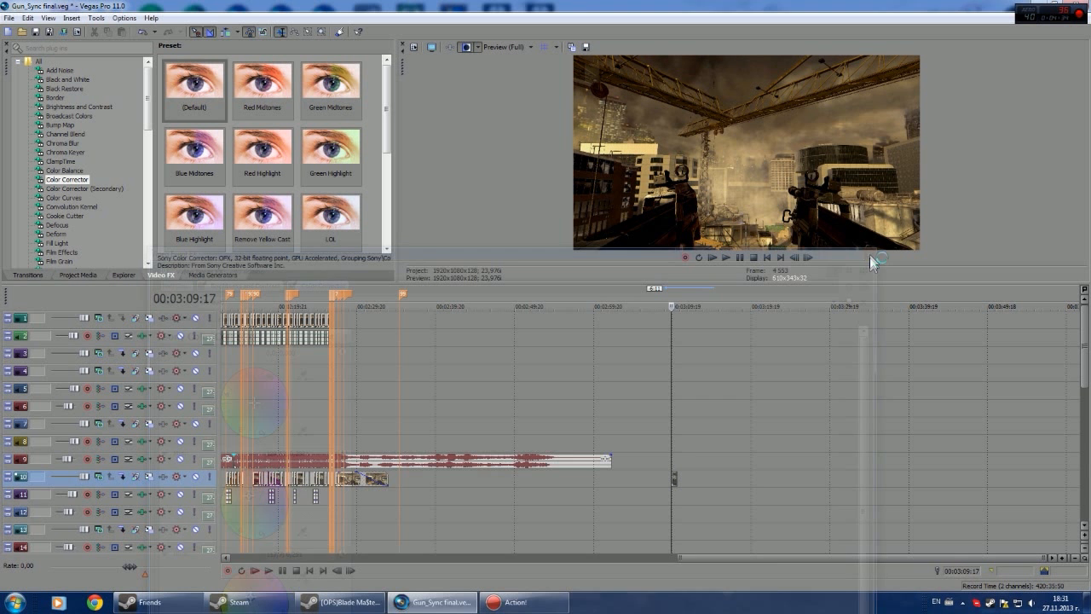
Step: Add the default Color Curves effect to the p90 akimbo clip and bend its RGB curve into a gentle S shape
{"action": "left_click", "coordinate": [70, 197]}
{"action": "left_click_drag", "start_coordinate": [184, 92], "coordinate": [674, 478]}
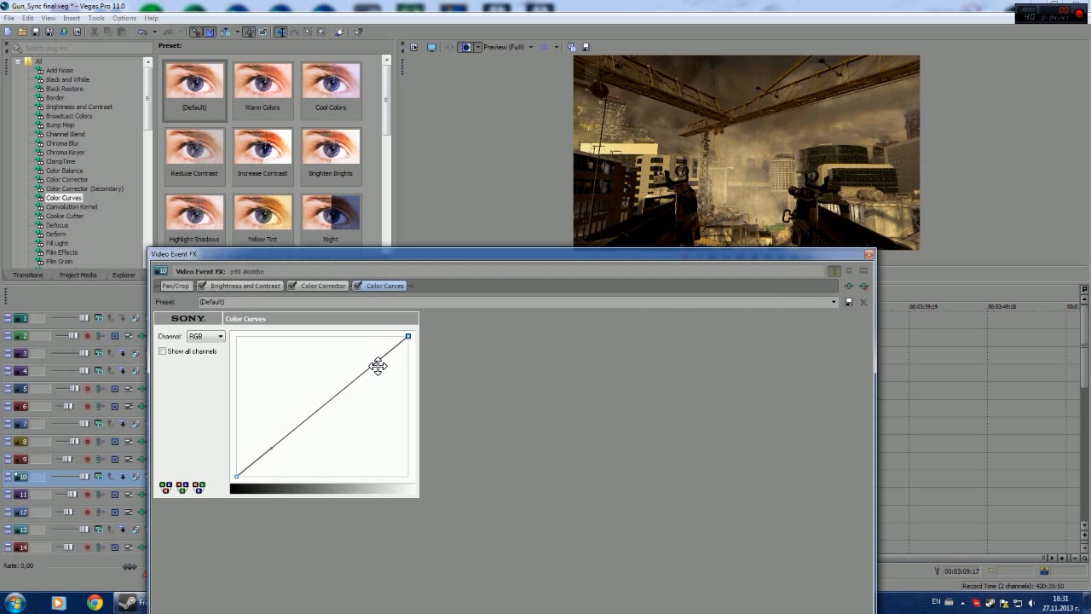
{"action": "left_click_drag", "start_coordinate": [378, 359], "coordinate": [364, 340]}
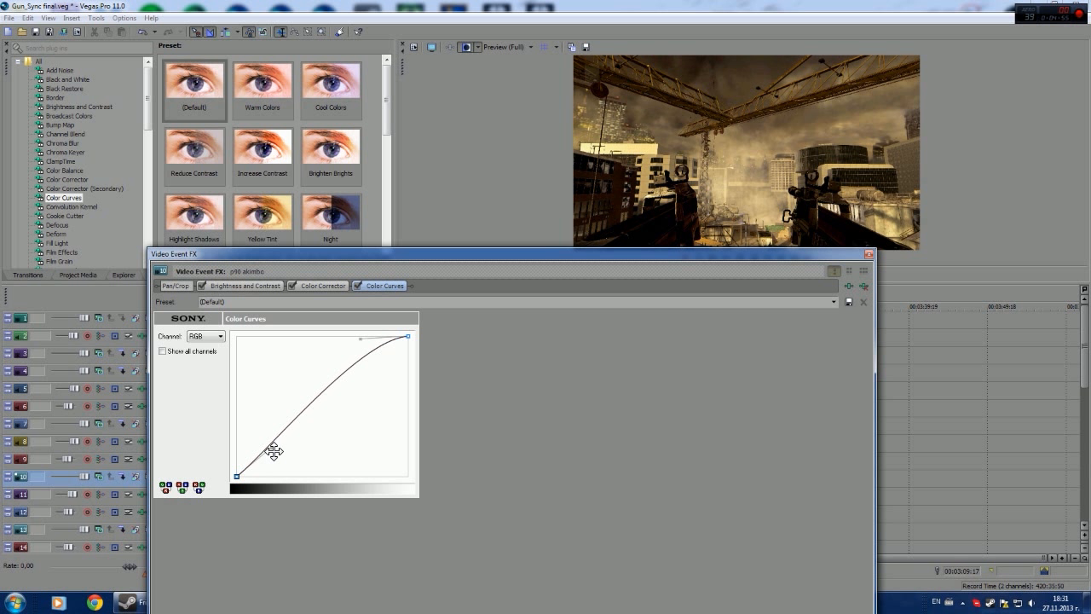
{"action": "mouse_move", "coordinate": [274, 451]}
{"action": "left_mouse_down"}
{"action": "mouse_move", "coordinate": [288, 458]}
{"action": "mouse_move", "coordinate": [267, 466]}
{"action": "mouse_move", "coordinate": [236, 531]}
{"action": "mouse_move", "coordinate": [373, 514]}
{"action": "mouse_move", "coordinate": [246, 495]}
{"action": "mouse_move", "coordinate": [285, 457]}
{"action": "left_mouse_up"}
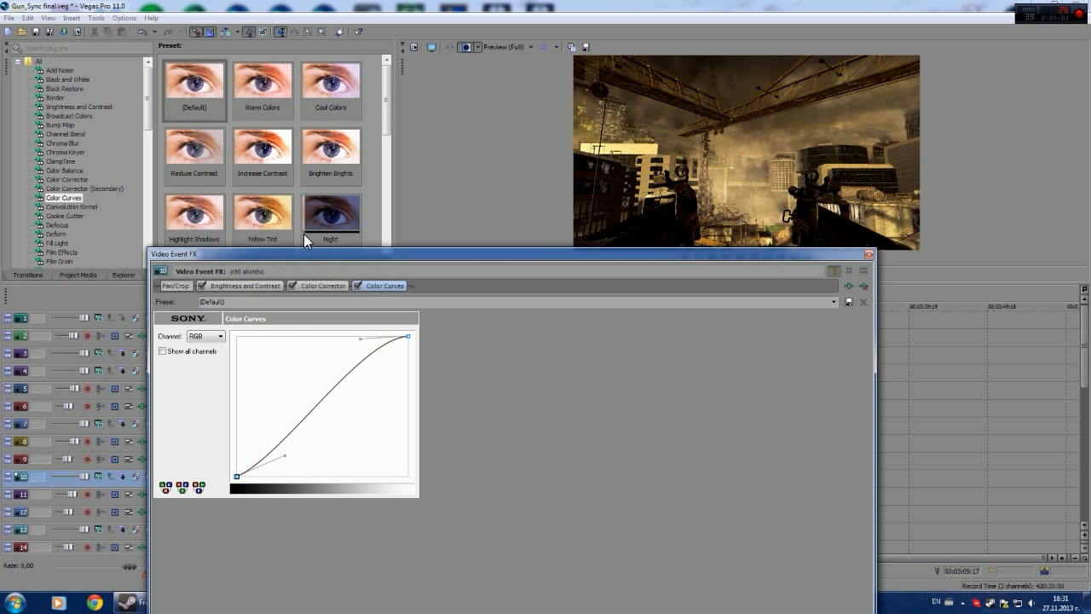
Step: Disable Color Curves, Color Corrector and Brightness and Contrast to compare the original picture, and re-enable all three
{"action": "left_click_drag", "start_coordinate": [619, 256], "coordinate": [671, 297]}
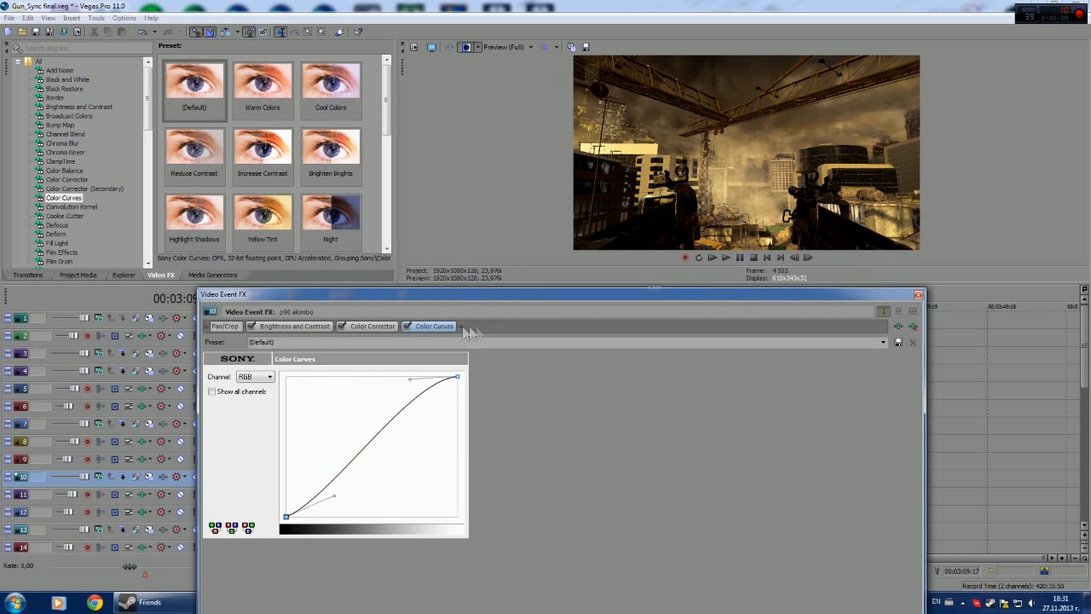
{"action": "left_click", "coordinate": [407, 325]}
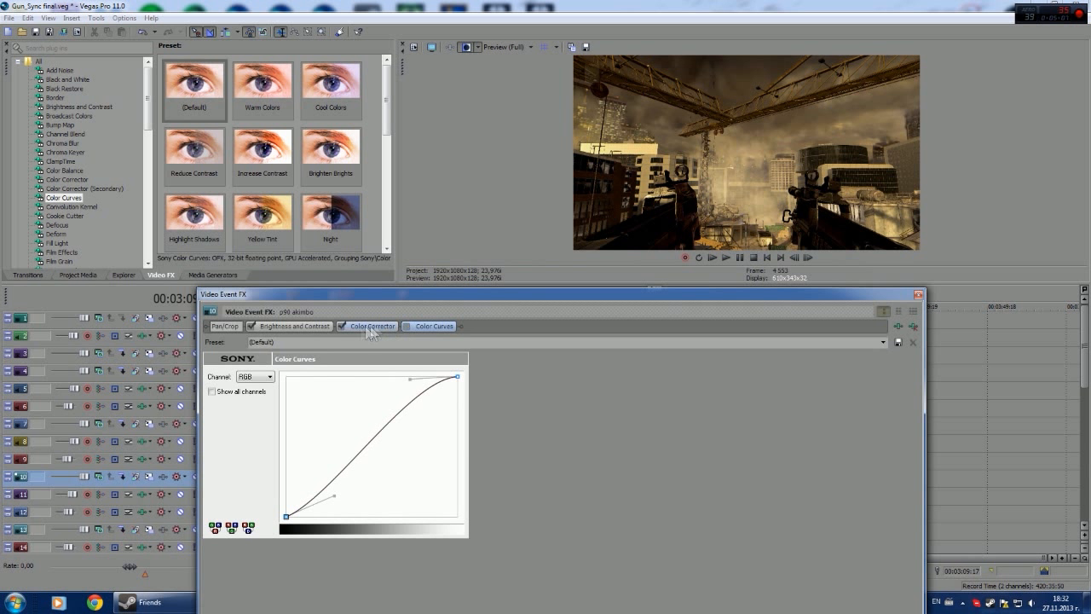
{"action": "left_click", "coordinate": [339, 326]}
{"action": "left_click", "coordinate": [250, 326]}
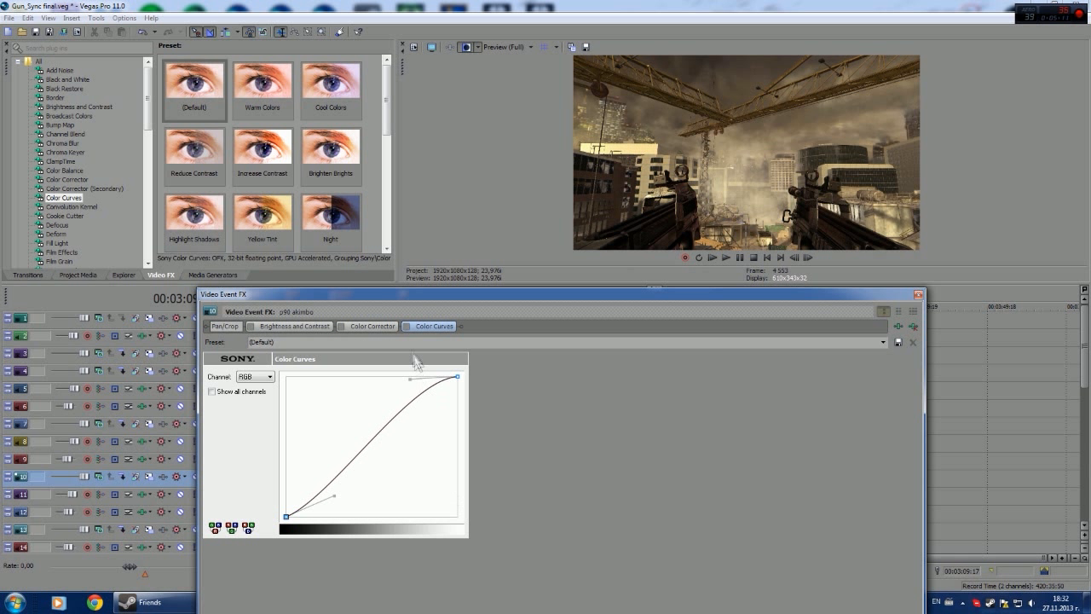
{"action": "left_click", "coordinate": [250, 326]}
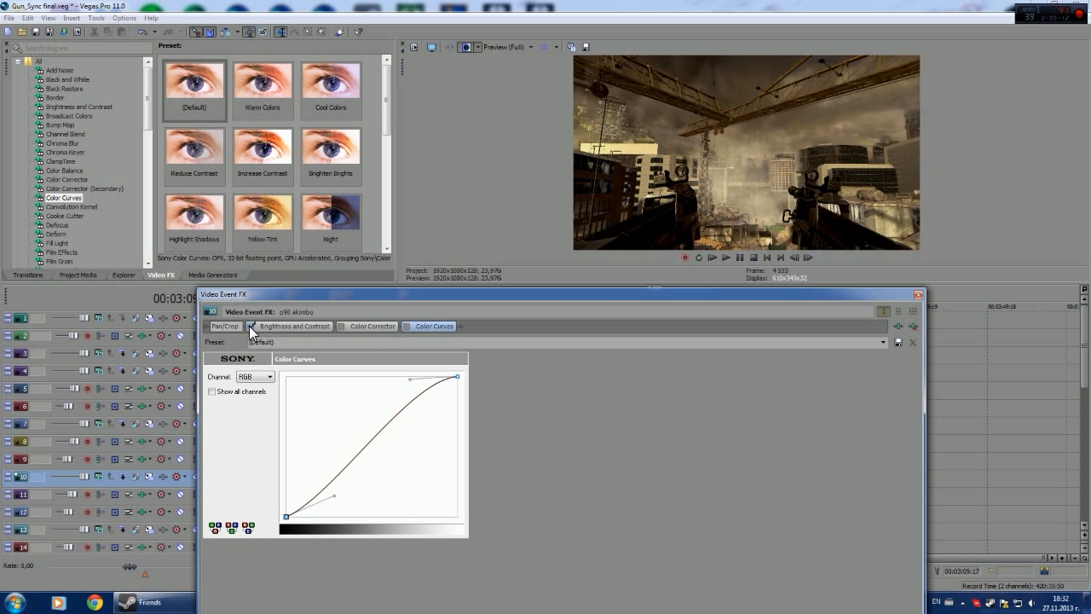
{"action": "left_click", "coordinate": [341, 325]}
{"action": "left_click", "coordinate": [407, 325]}
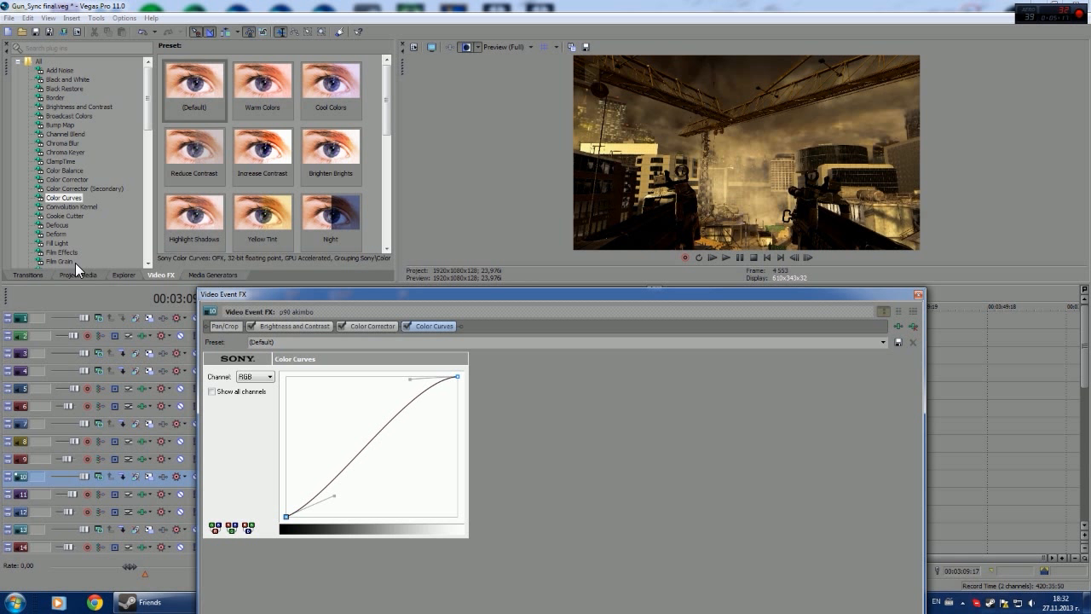
Step: Extend the upper handle of the RGB curve slightly and set the Color Corrector's Low wheel to 327,59; 0,1185
{"action": "mouse_move", "coordinate": [410, 380]}
{"action": "left_mouse_down"}
{"action": "mouse_move", "coordinate": [381, 364]}
{"action": "mouse_move", "coordinate": [363, 390]}
{"action": "mouse_move", "coordinate": [346, 388]}
{"action": "mouse_move", "coordinate": [378, 395]}
{"action": "mouse_move", "coordinate": [367, 385]}
{"action": "mouse_move", "coordinate": [383, 383]}
{"action": "mouse_move", "coordinate": [404, 395]}
{"action": "mouse_move", "coordinate": [393, 383]}
{"action": "left_mouse_up"}
{"action": "left_click", "coordinate": [375, 326]}
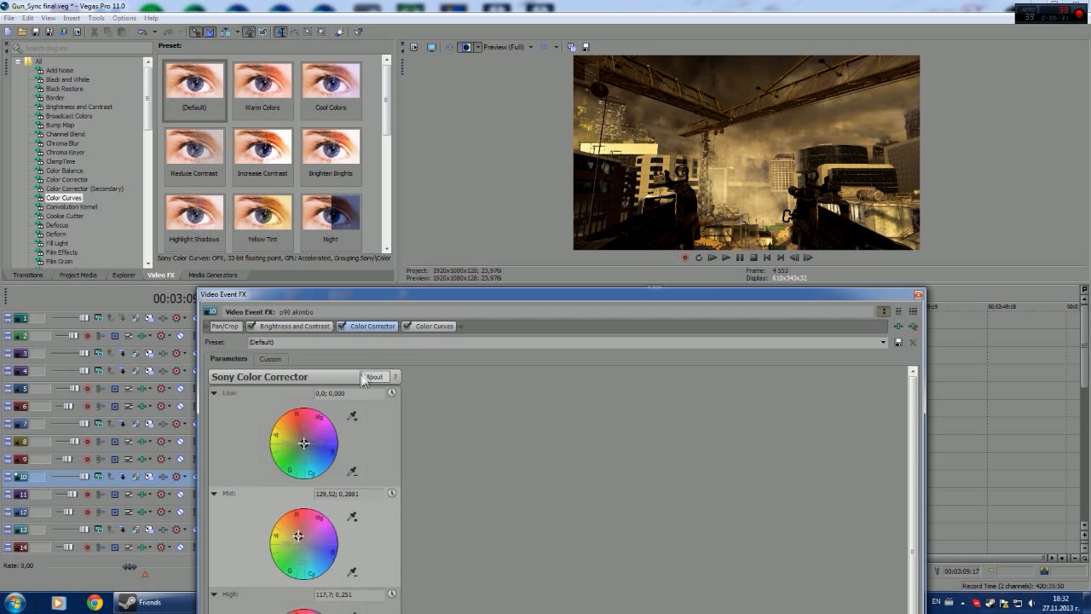
{"action": "left_click", "coordinate": [300, 438]}
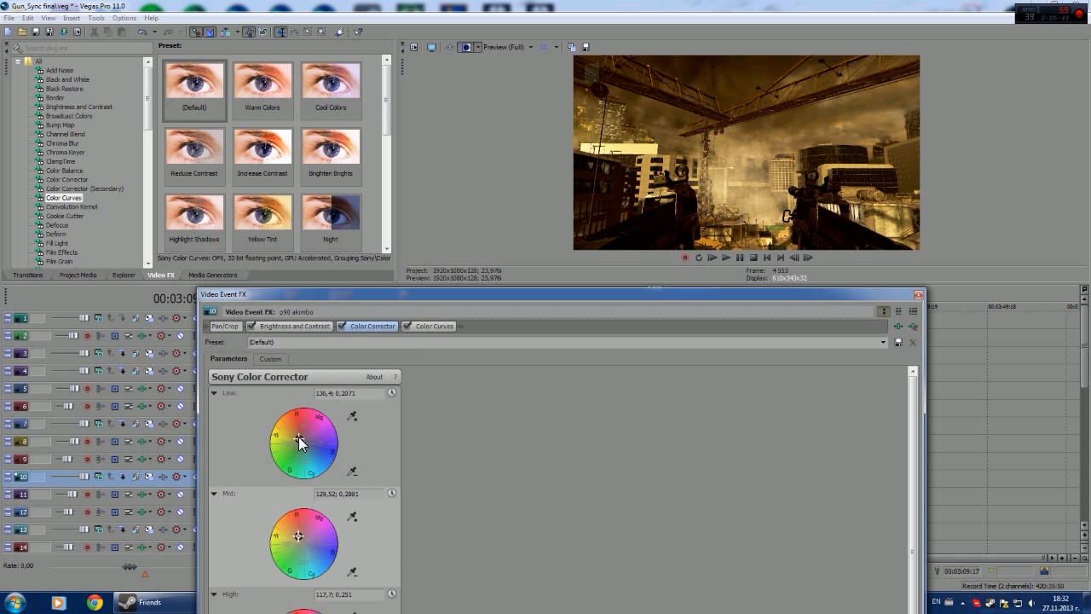
{"action": "left_click_drag", "start_coordinate": [304, 444], "coordinate": [308, 446]}
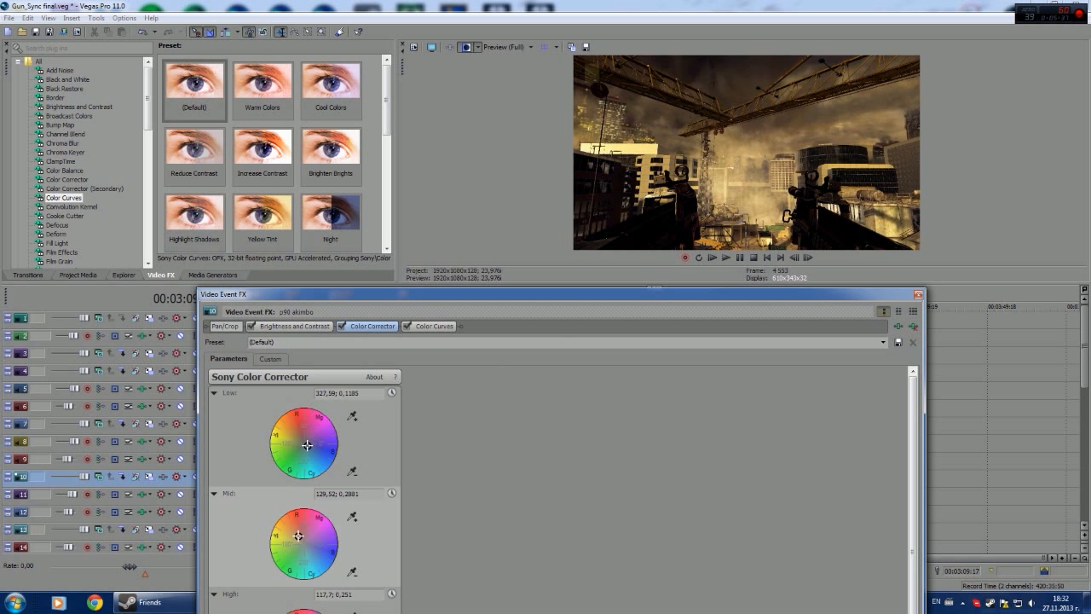
Step: Disable the three effects to compare the ungraded picture, and re-enable Color Curves, Color Corrector and Brightness and Contrast
{"action": "left_click", "coordinate": [251, 325]}
{"action": "left_click", "coordinate": [340, 327]}
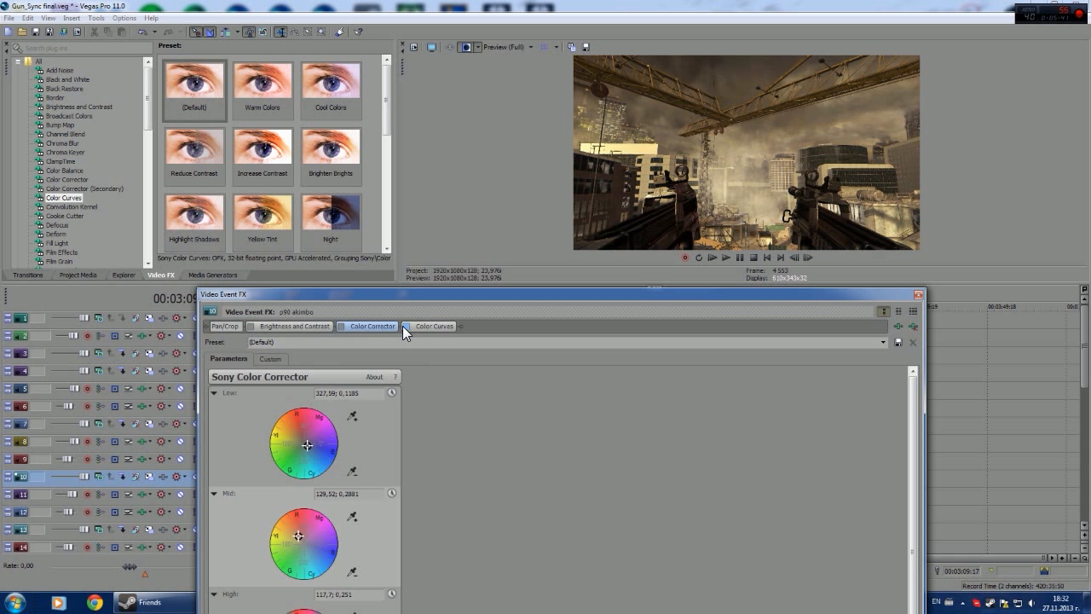
{"action": "left_click", "coordinate": [406, 326]}
{"action": "left_click", "coordinate": [340, 326]}
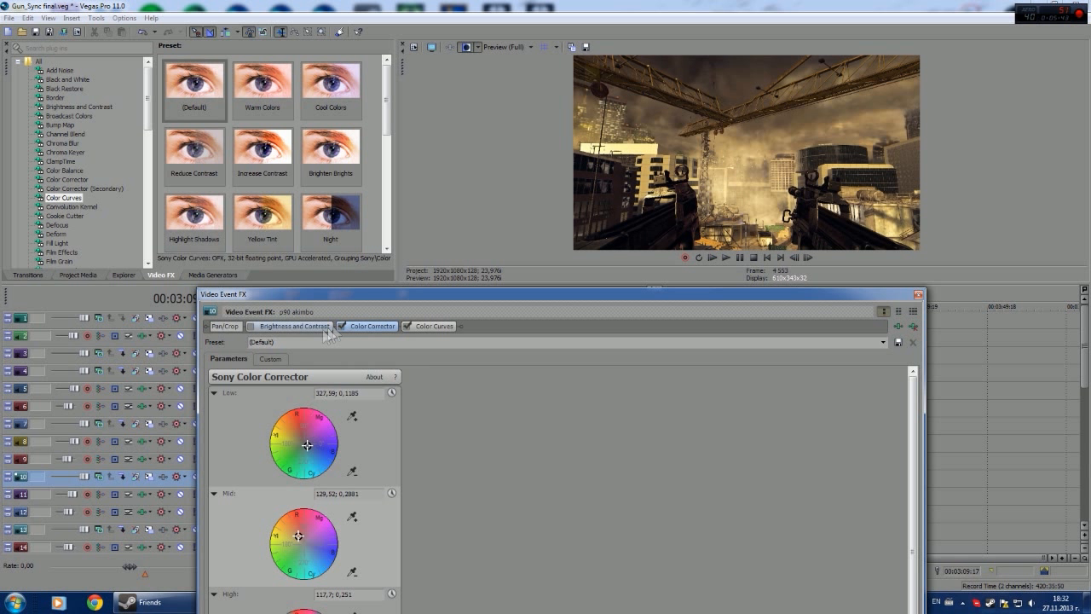
{"action": "left_click", "coordinate": [251, 326]}
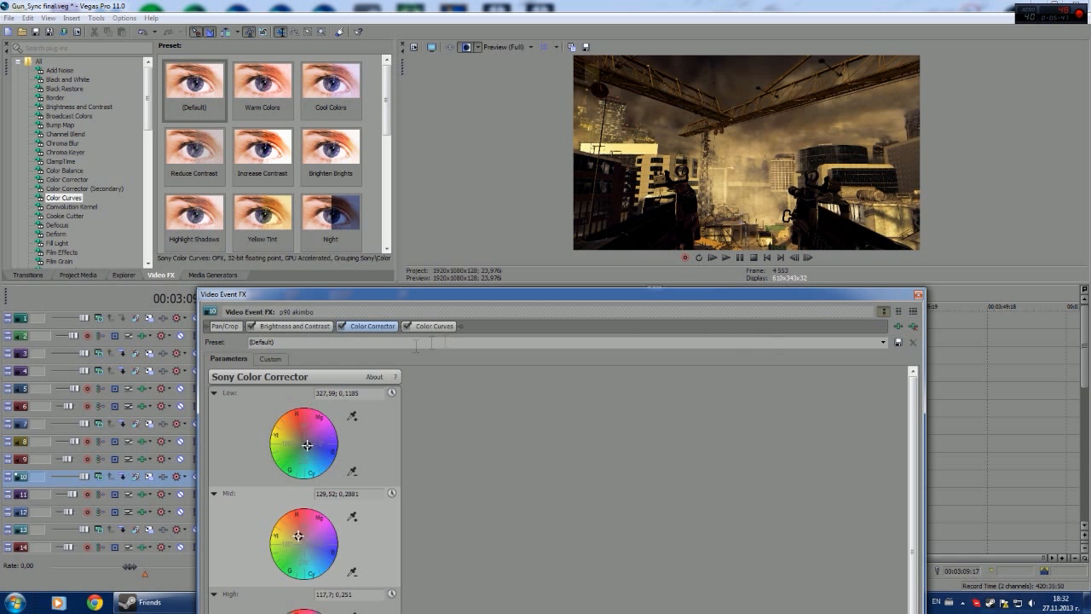
Step: Save the Brightness and Contrast settings as a preset named "tutorial" and check it in the preset list
{"action": "left_click", "coordinate": [297, 328]}
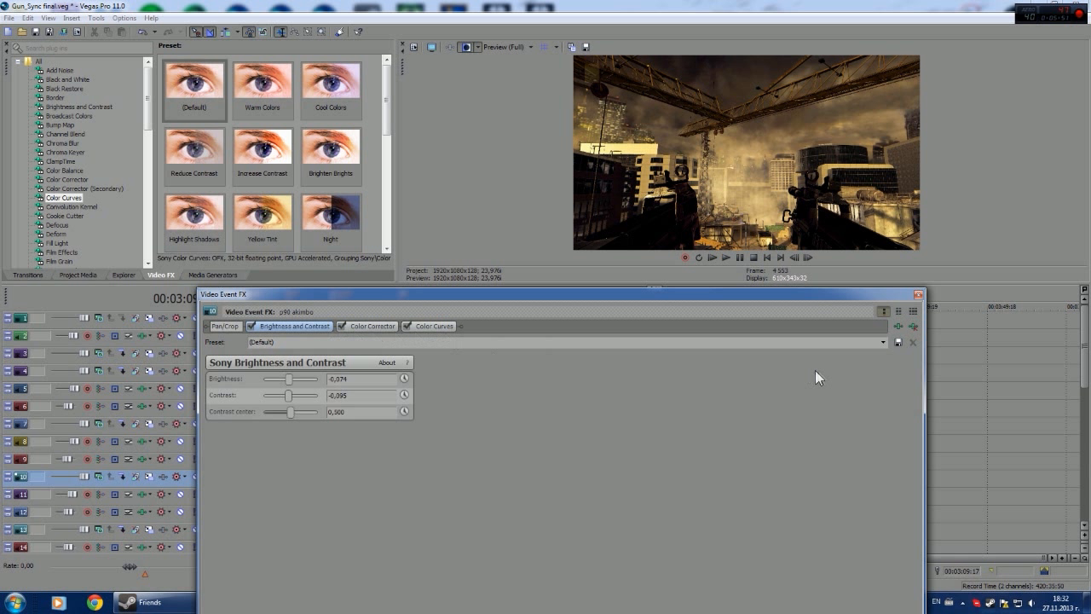
{"action": "left_click", "coordinate": [884, 341]}
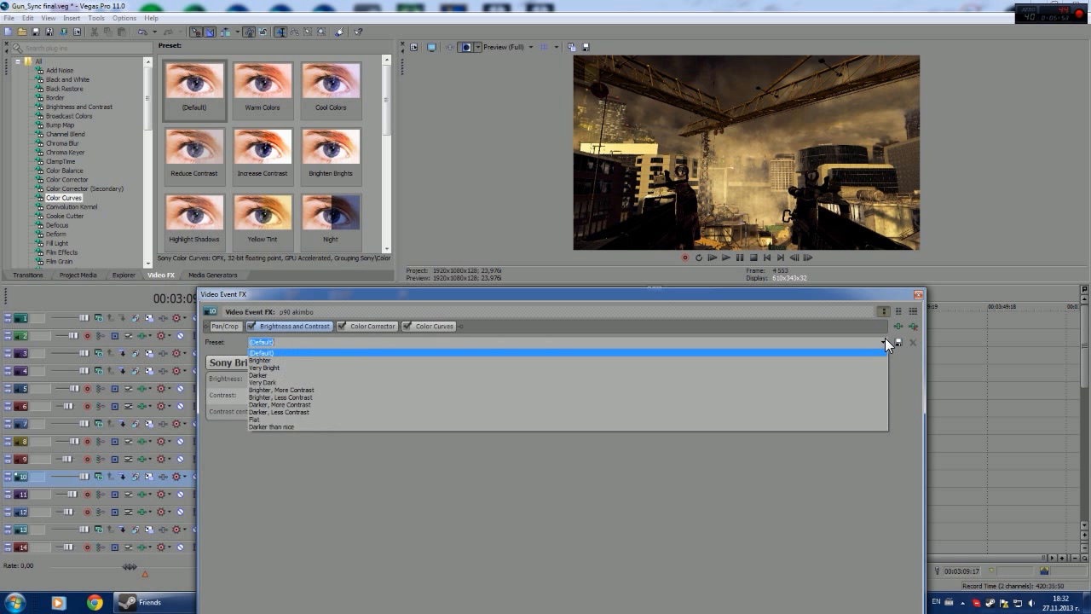
{"action": "left_click", "coordinate": [885, 340]}
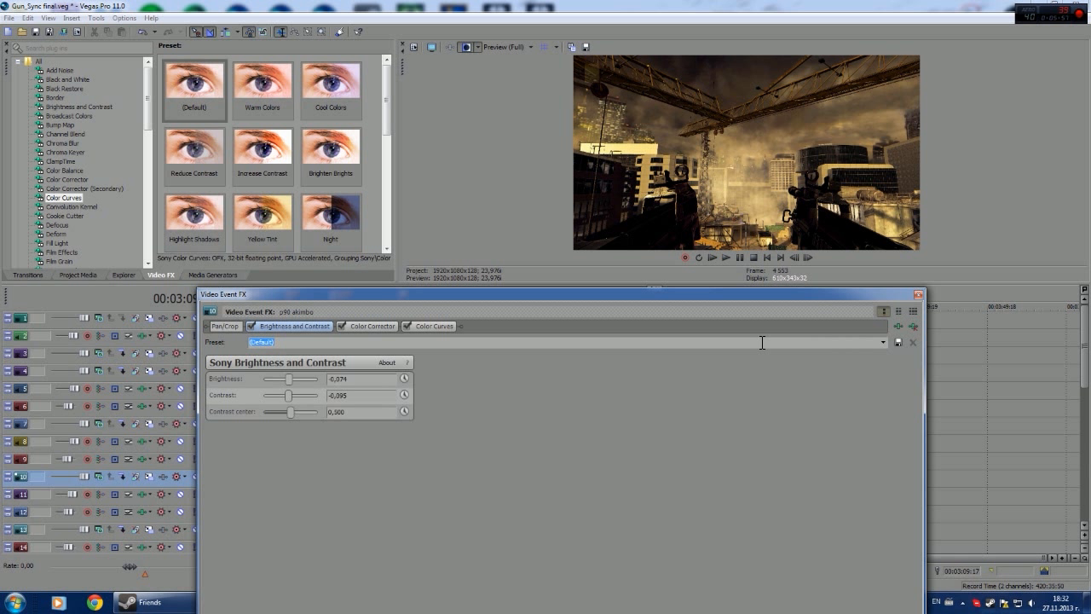
{"action": "type", "text": "tutorial"}
{"action": "left_click", "coordinate": [883, 342]}
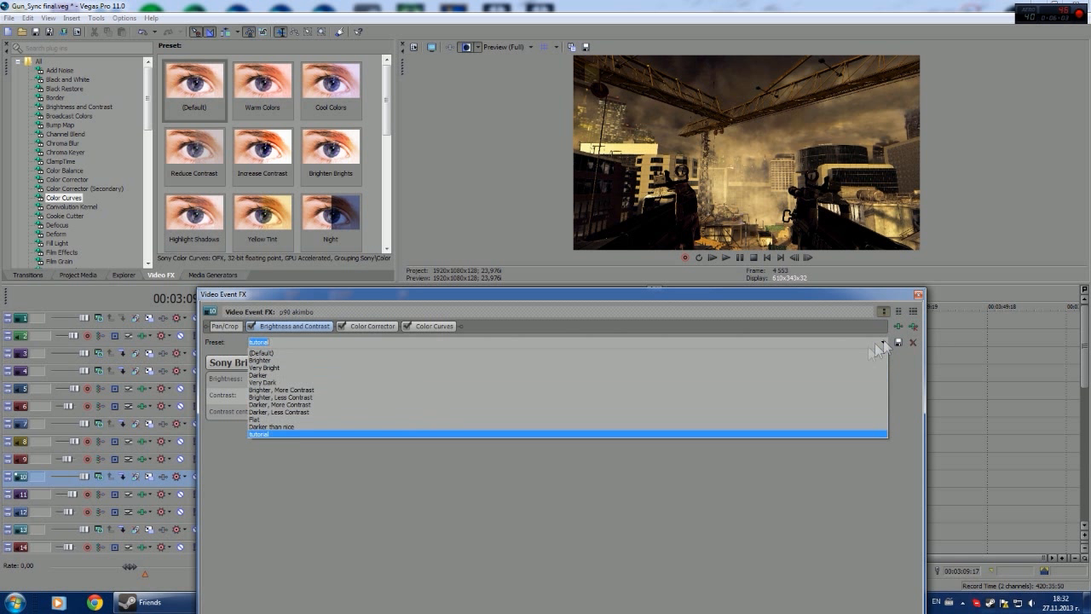
Step: Save the Color Corrector settings as a preset named "tutorial 2"
{"action": "left_click", "coordinate": [350, 326]}
{"action": "left_click", "coordinate": [312, 343]}
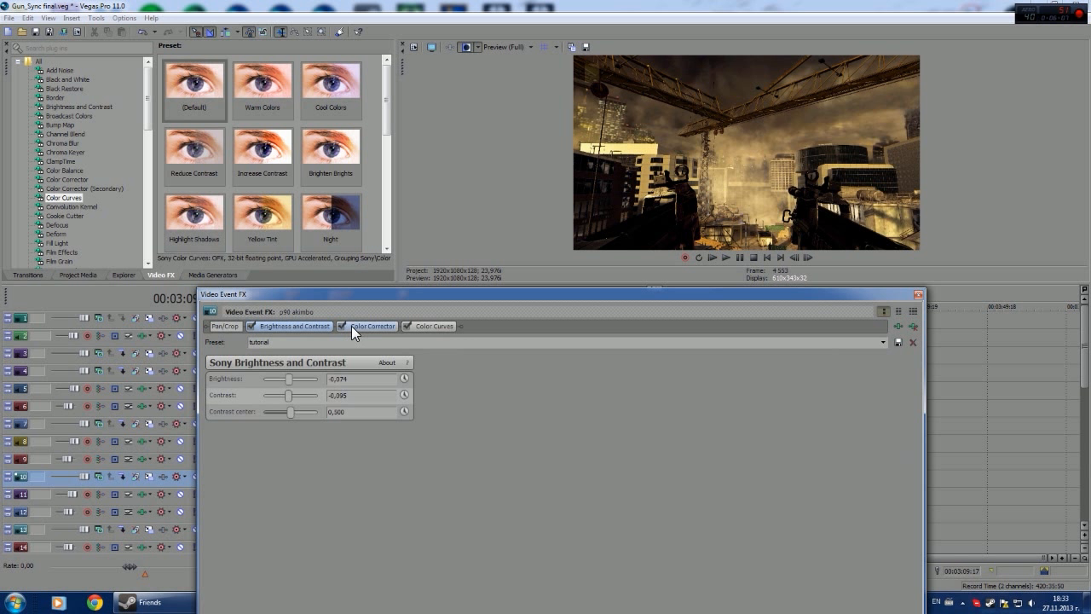
{"action": "left_click", "coordinate": [351, 326]}
{"action": "left_click", "coordinate": [328, 341]}
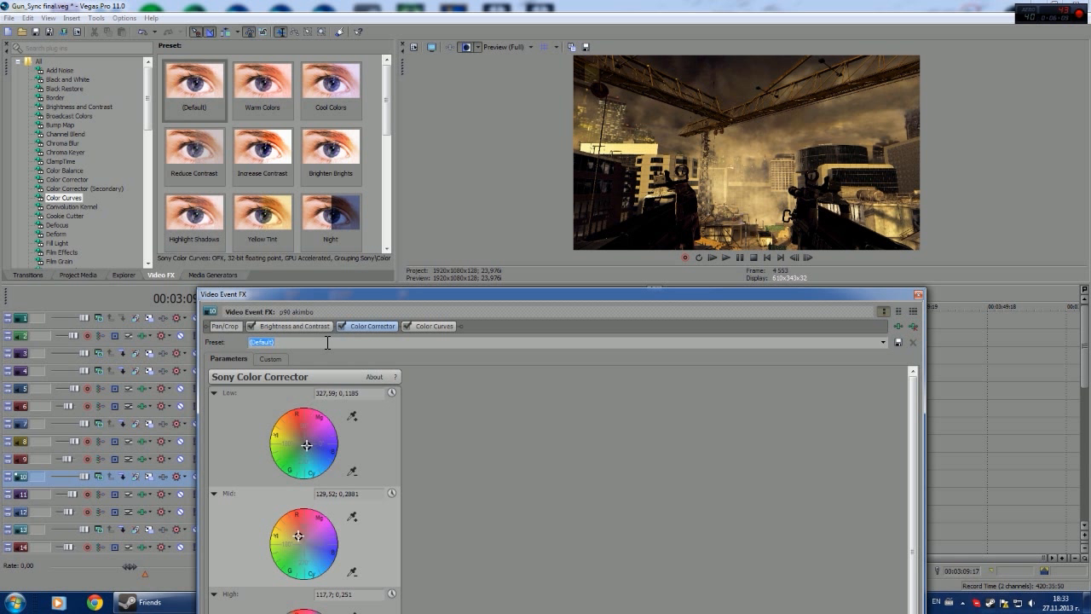
{"action": "type", "text": "tuto"}
Step: Save the Color Curves settings as a preset named "tutorial 3" and check it in the preset list
{"action": "left_click", "coordinate": [434, 325]}
{"action": "type", "text": "tuto"}
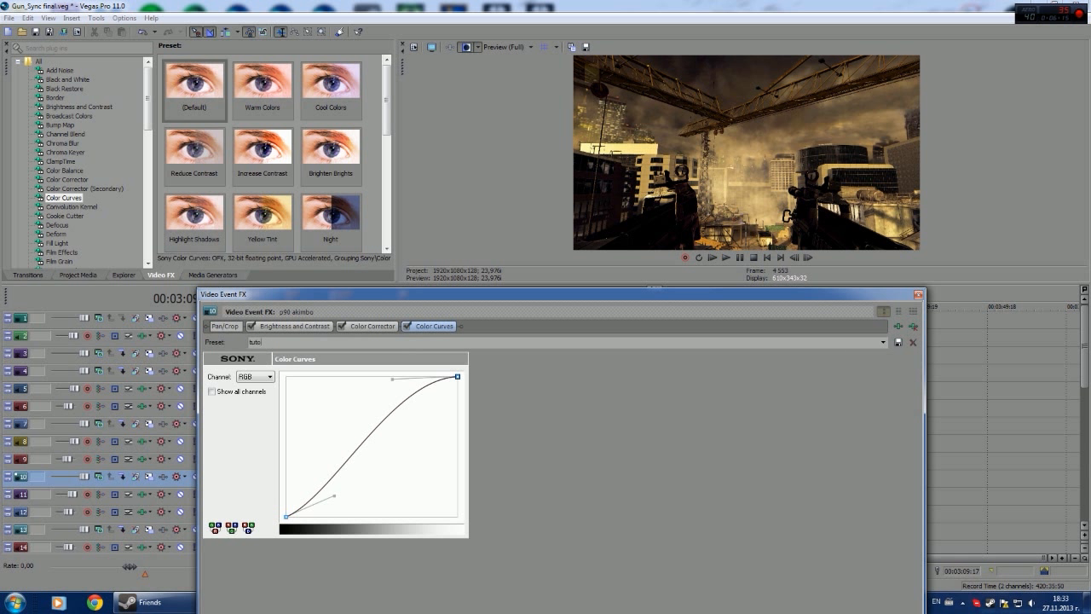
{"action": "left_click", "coordinate": [884, 342]}
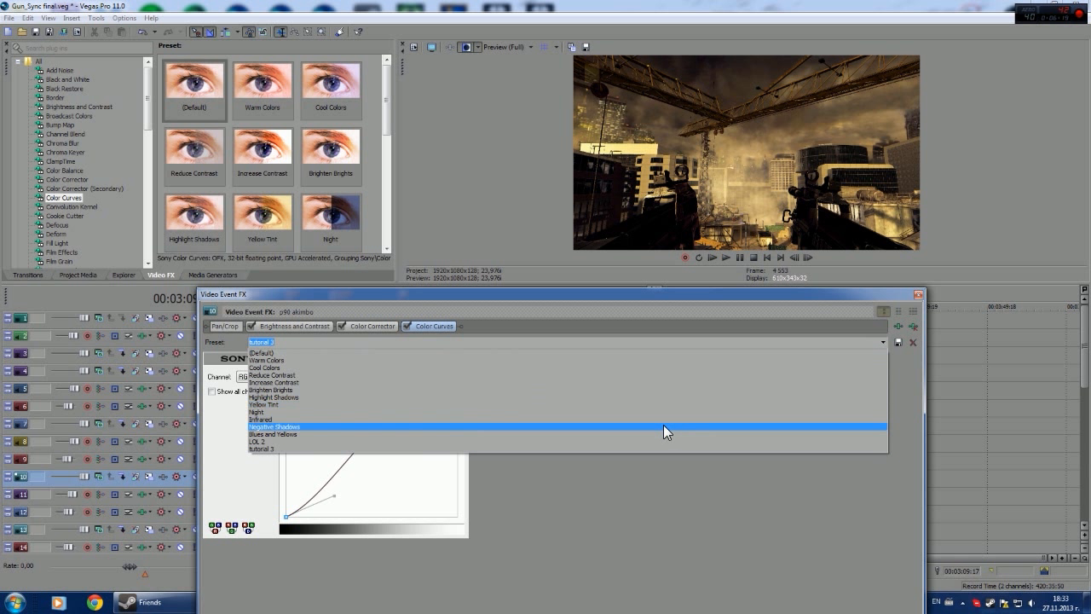
{"action": "left_click", "coordinate": [418, 324]}
Step: Toggle the Color Corrector off and on, check its saved presets and close the effect settings
{"action": "left_click", "coordinate": [341, 326]}
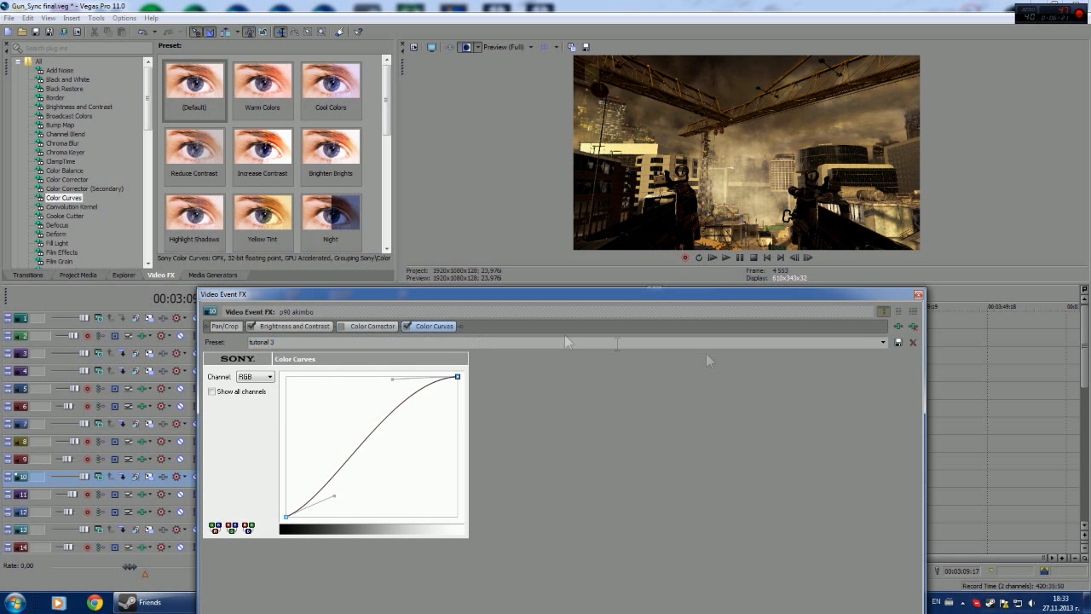
{"action": "left_click", "coordinate": [341, 325]}
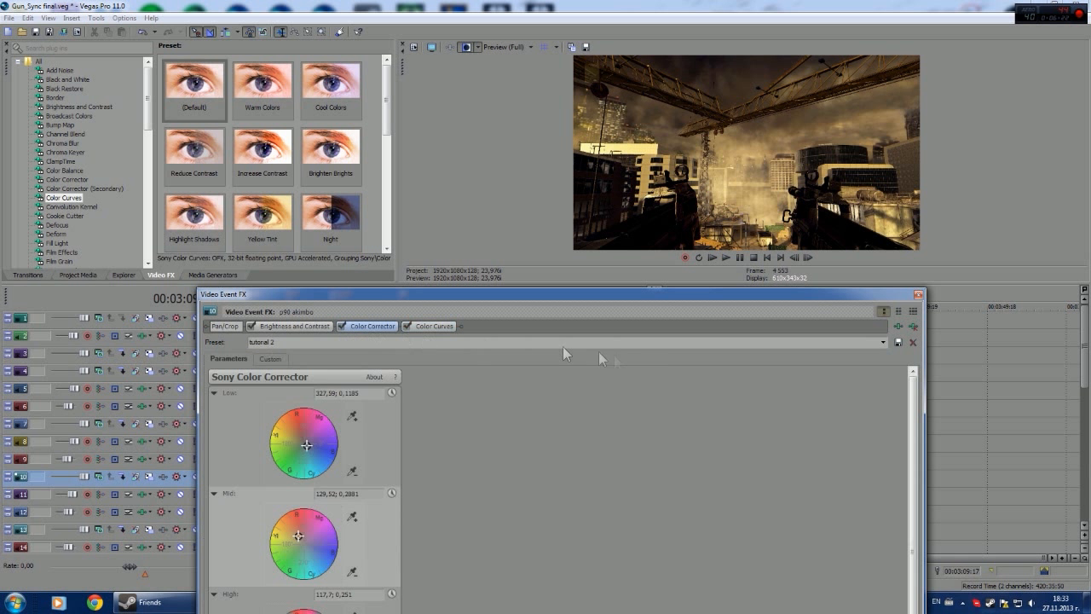
{"action": "left_click", "coordinate": [884, 342]}
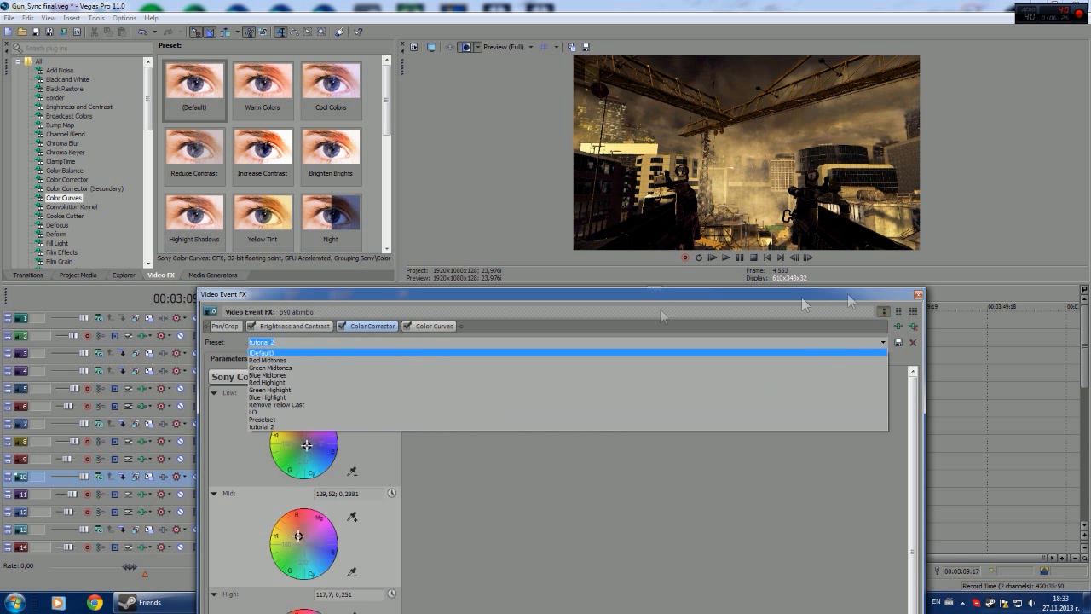
{"action": "left_click", "coordinate": [919, 293]}
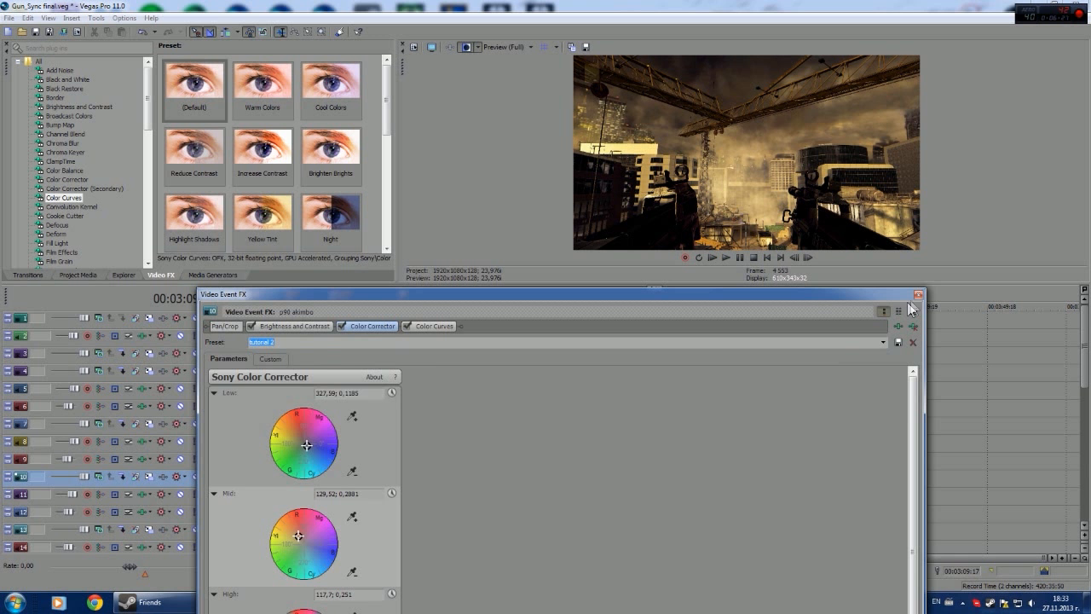
{"action": "left_click", "coordinate": [918, 294]}
Step: Select the range of clips from the end of track 1 to the start of track 10, adding the remaining track 10 clips
{"action": "scroll", "coordinate": [765, 429], "scroll_direction": "up", "scroll_amount": 2}
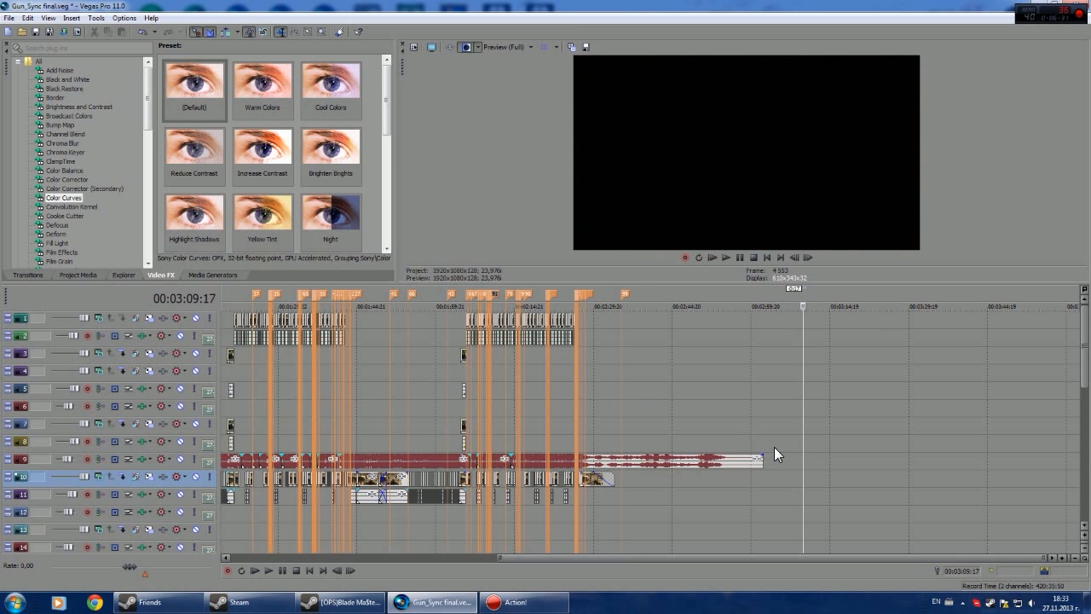
{"action": "scroll", "coordinate": [774, 447], "scroll_direction": "down", "scroll_amount": 3}
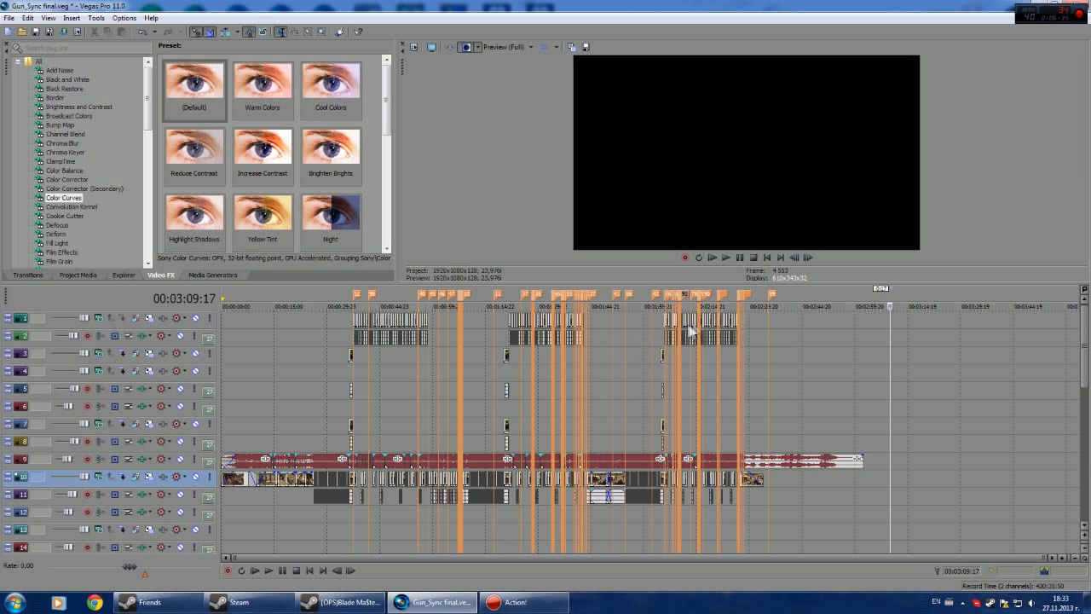
{"action": "left_click", "coordinate": [737, 319]}
{"action": "left_click", "coordinate": [737, 319]}
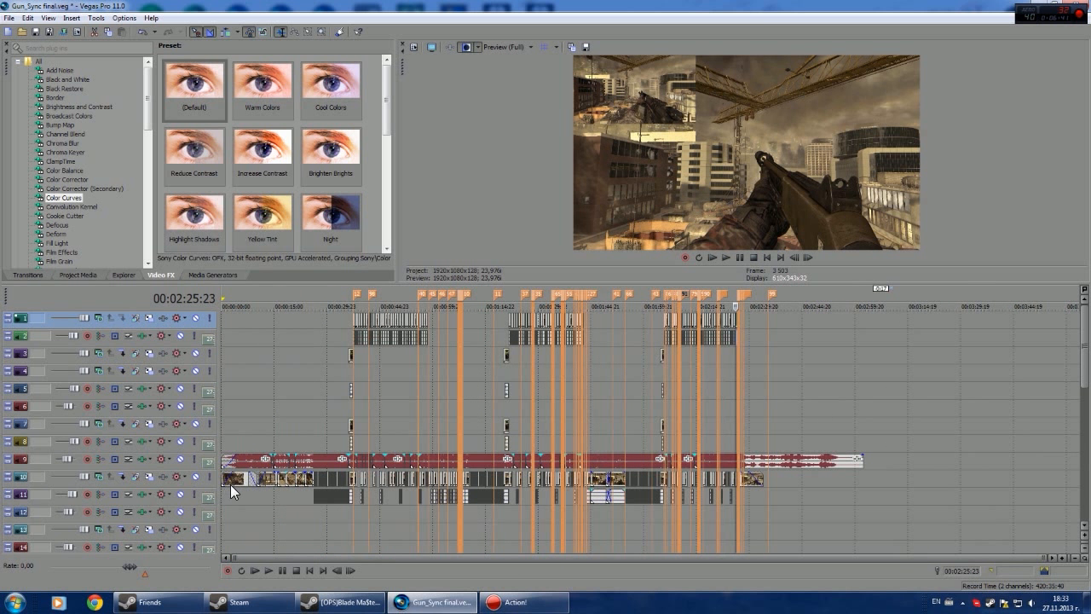
{"action": "left_click", "coordinate": [239, 478]}
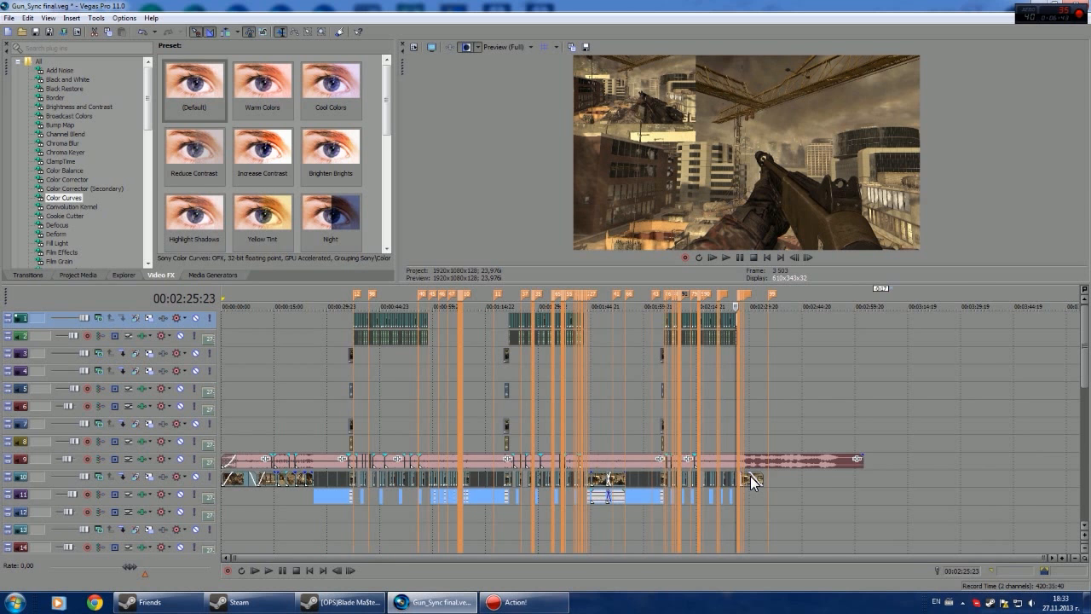
{"action": "scroll", "coordinate": [746, 483], "scroll_direction": "up", "scroll_amount": 5}
{"action": "scroll", "coordinate": [735, 490], "scroll_direction": "up", "scroll_amount": 6}
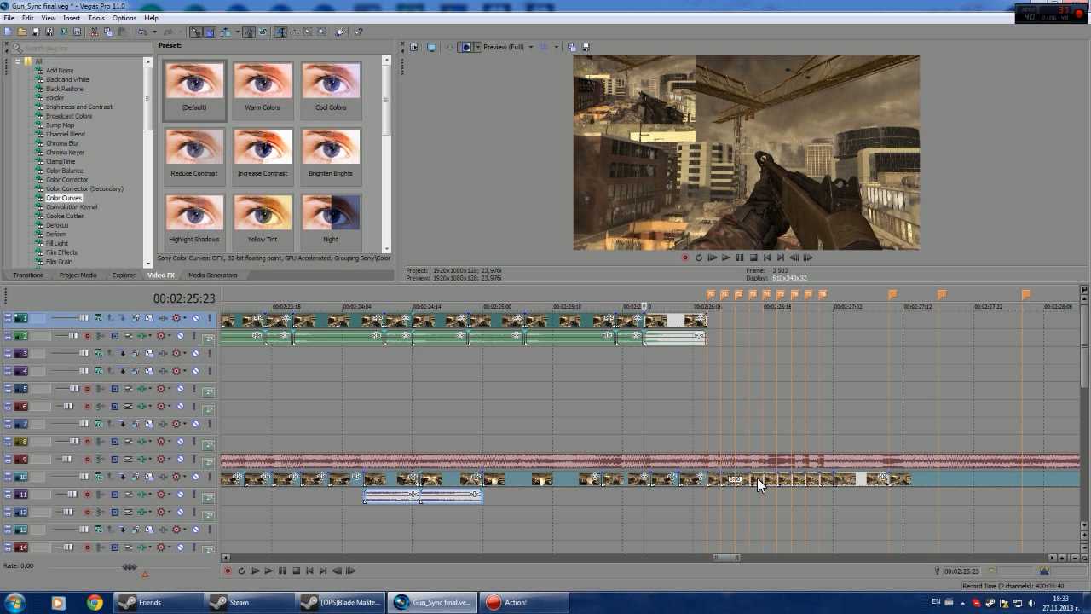
{"action": "left_click", "coordinate": [838, 476], "text": "ctrl"}
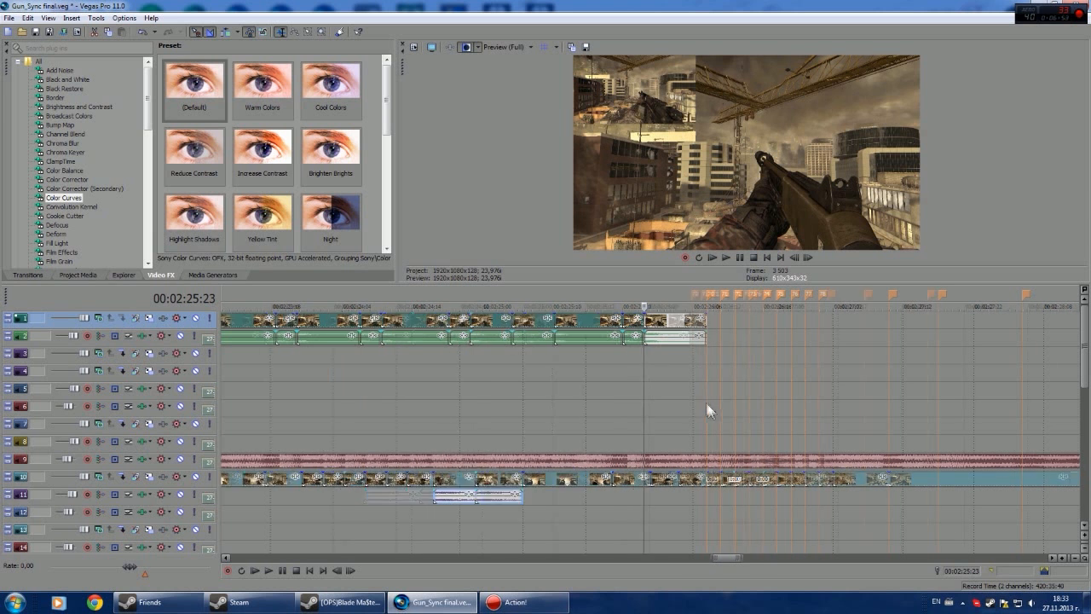
{"action": "scroll", "coordinate": [682, 367], "scroll_direction": "down", "scroll_amount": 3}
{"action": "scroll", "coordinate": [667, 424], "scroll_direction": "down", "scroll_amount": 6}
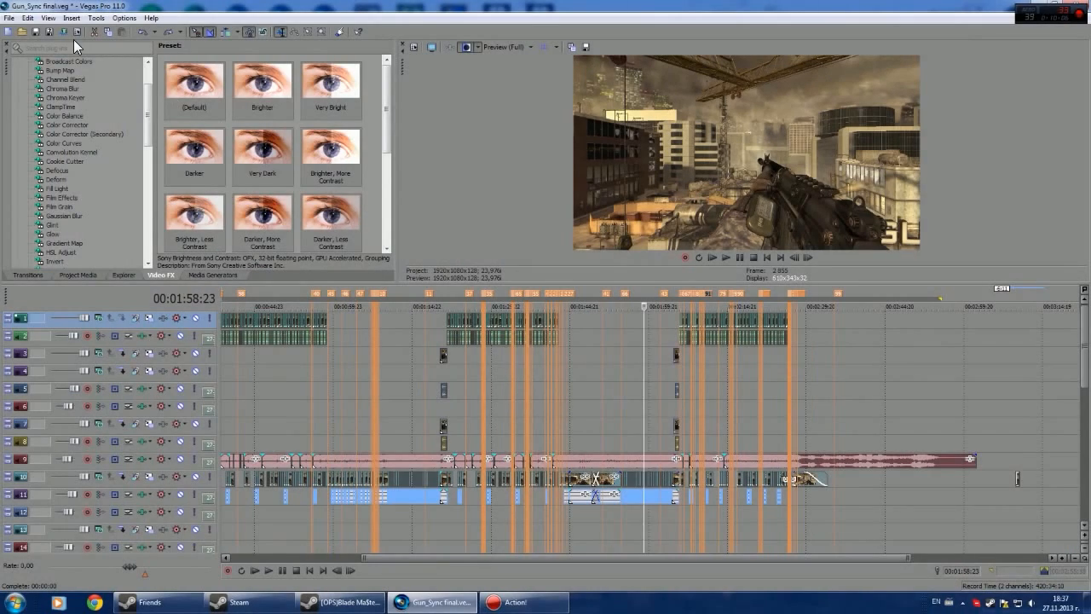
Step: Apply the Brightness and Contrast preset "tutorial" to all selected clips and close the effect settings
{"action": "scroll", "coordinate": [85, 128], "scroll_direction": "up", "scroll_amount": 2}
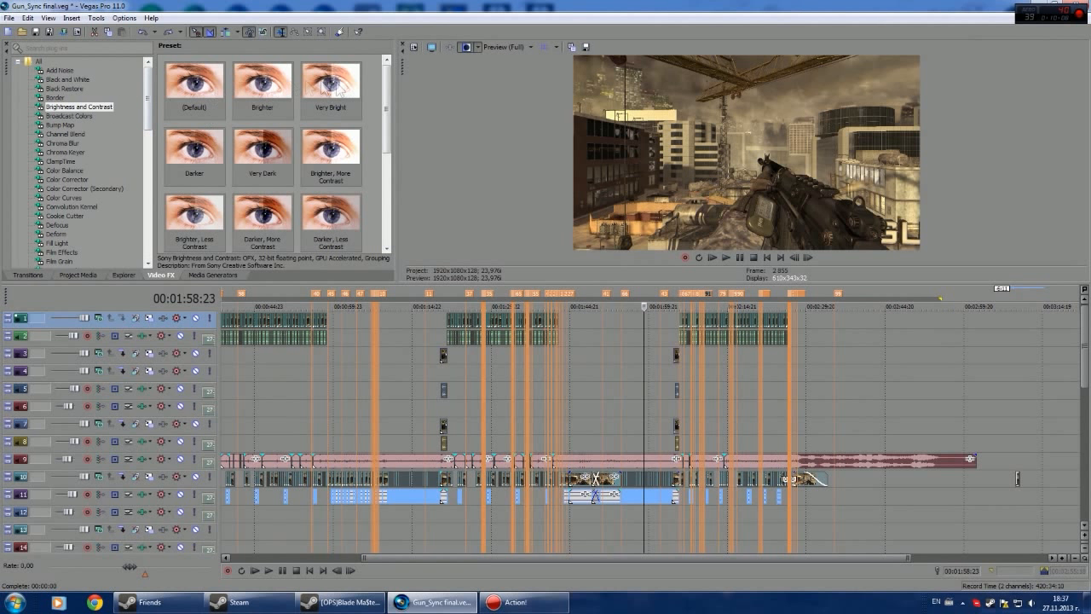
{"action": "left_click_drag", "start_coordinate": [382, 99], "coordinate": [386, 196]}
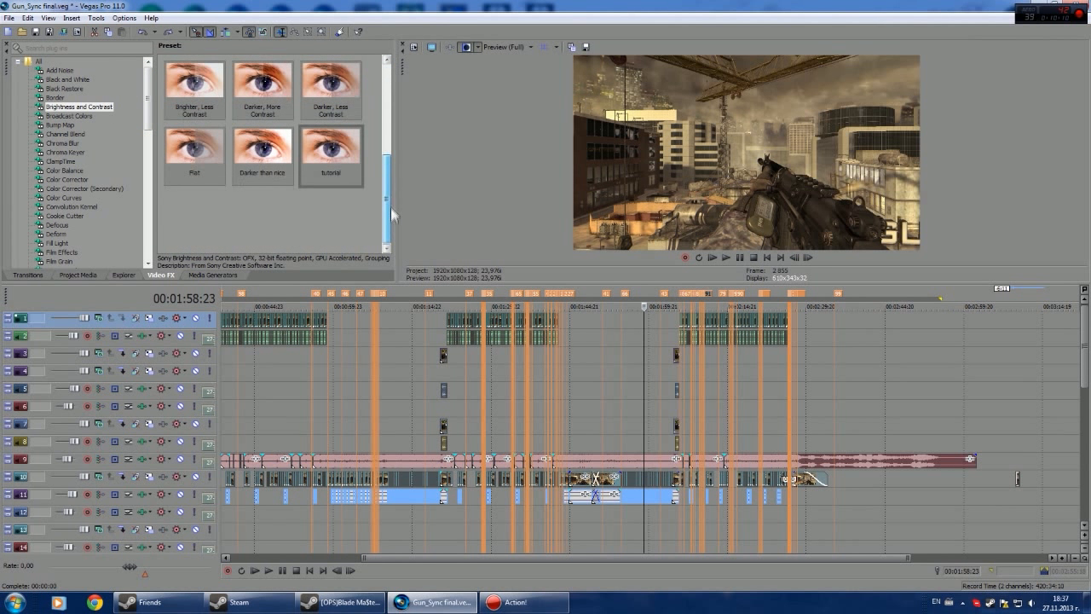
{"action": "left_click_drag", "start_coordinate": [488, 368], "coordinate": [606, 478]}
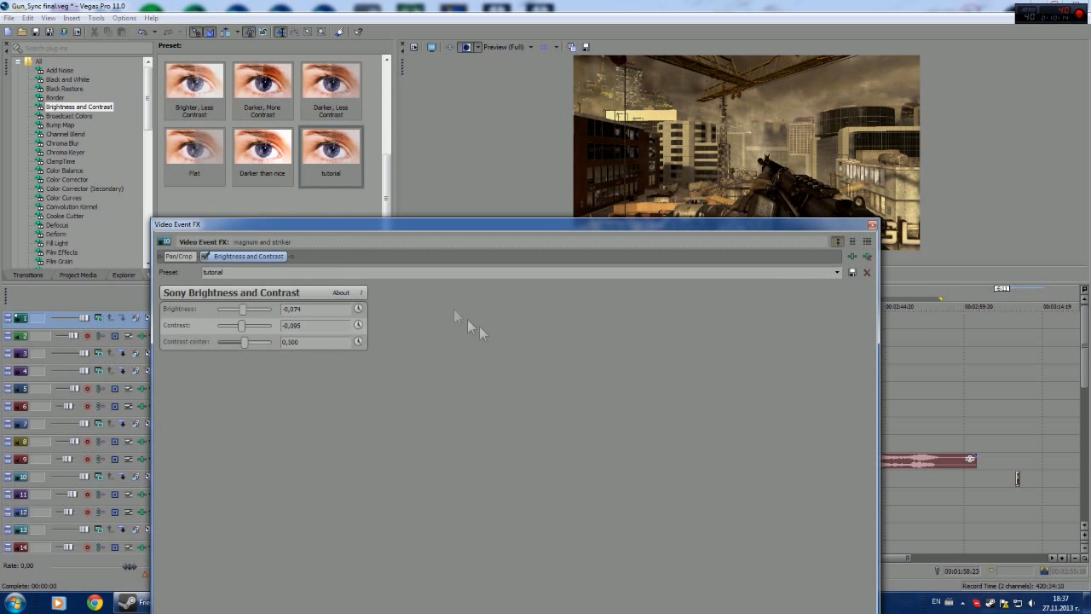
{"action": "left_click", "coordinate": [872, 226]}
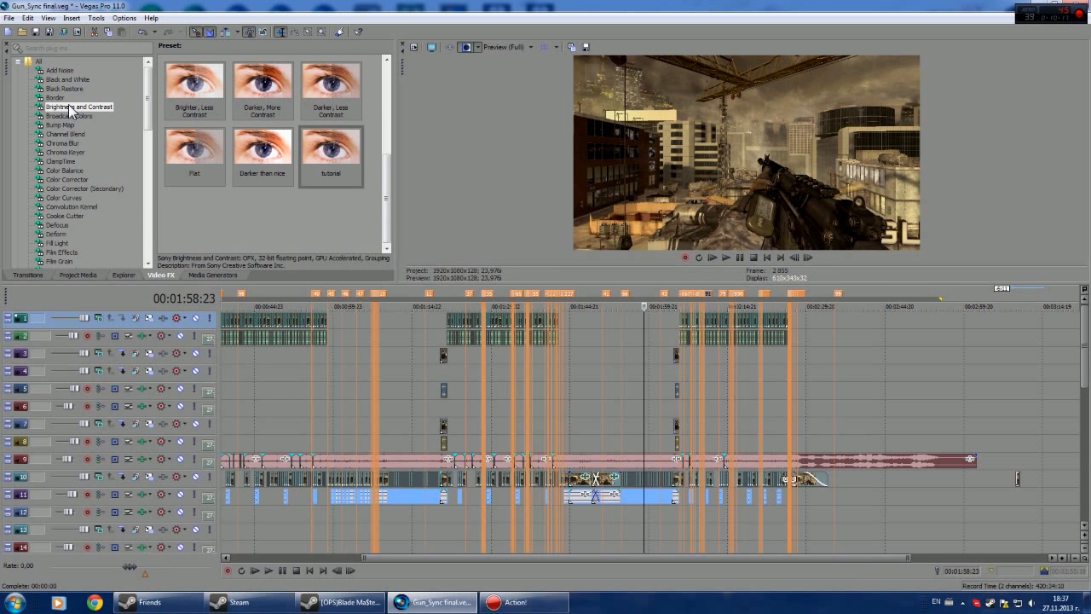
Step: Apply the Color Corrector preset "tutorial 2" and the Color Curves preset "tutorial 3" to the selected clips
{"action": "left_click", "coordinate": [64, 171]}
{"action": "scroll", "coordinate": [324, 211], "scroll_direction": "down", "scroll_amount": 1}
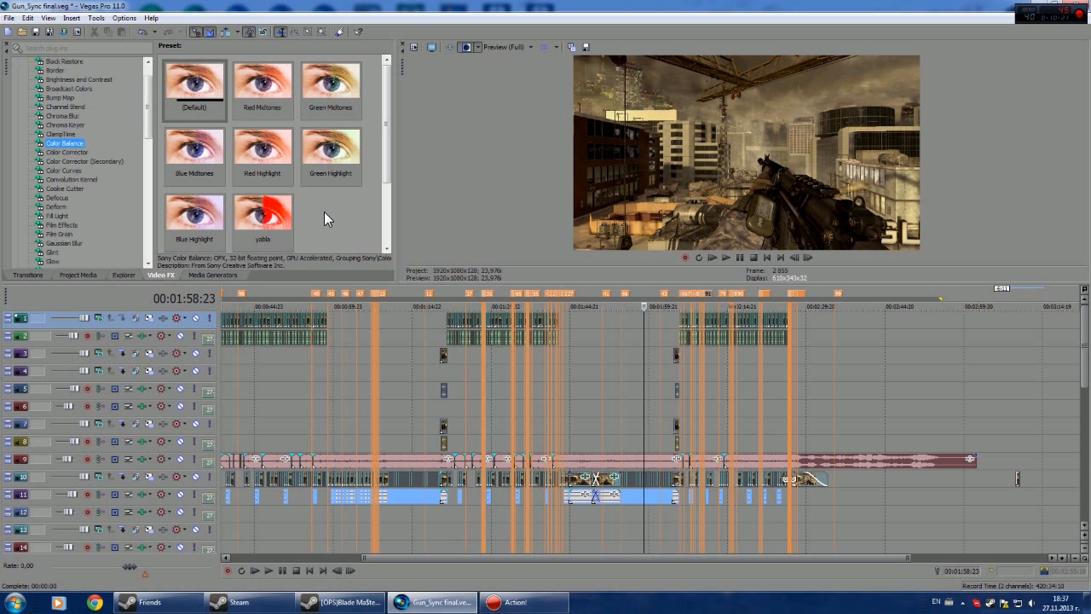
{"action": "left_click", "coordinate": [65, 153]}
{"action": "scroll", "coordinate": [341, 153], "scroll_direction": "down", "scroll_amount": 3}
{"action": "left_click_drag", "start_coordinate": [264, 161], "coordinate": [612, 478]}
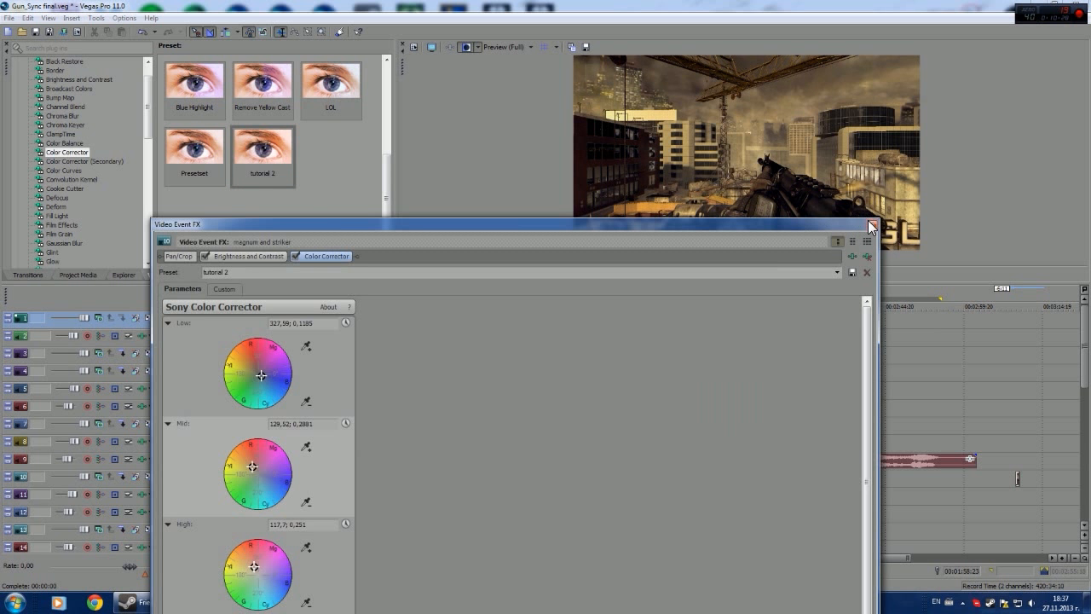
{"action": "left_click", "coordinate": [871, 226]}
{"action": "left_click", "coordinate": [75, 172]}
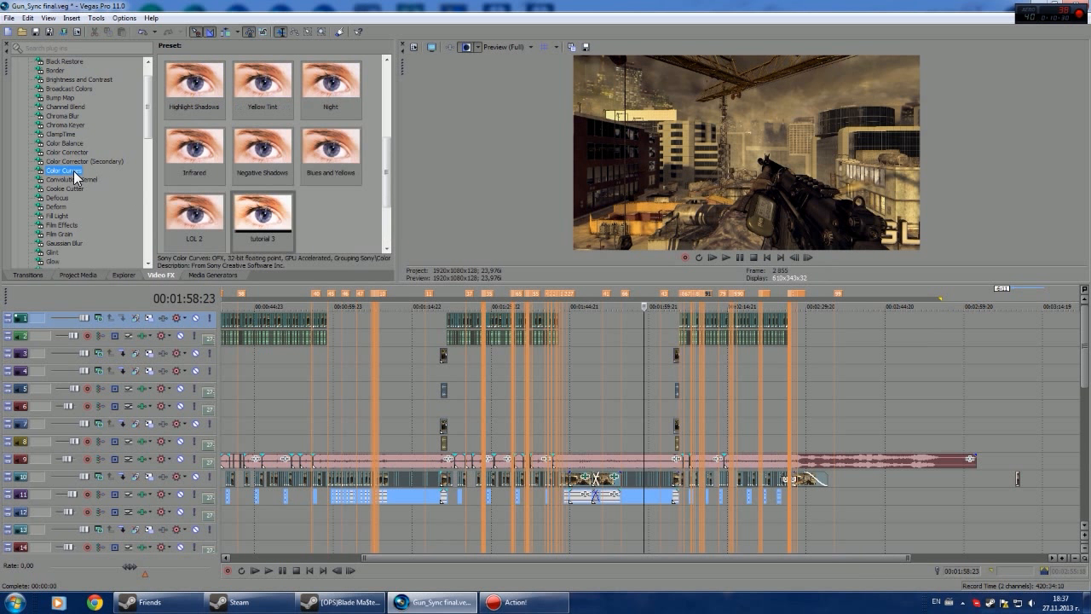
{"action": "left_click_drag", "start_coordinate": [261, 218], "coordinate": [596, 481]}
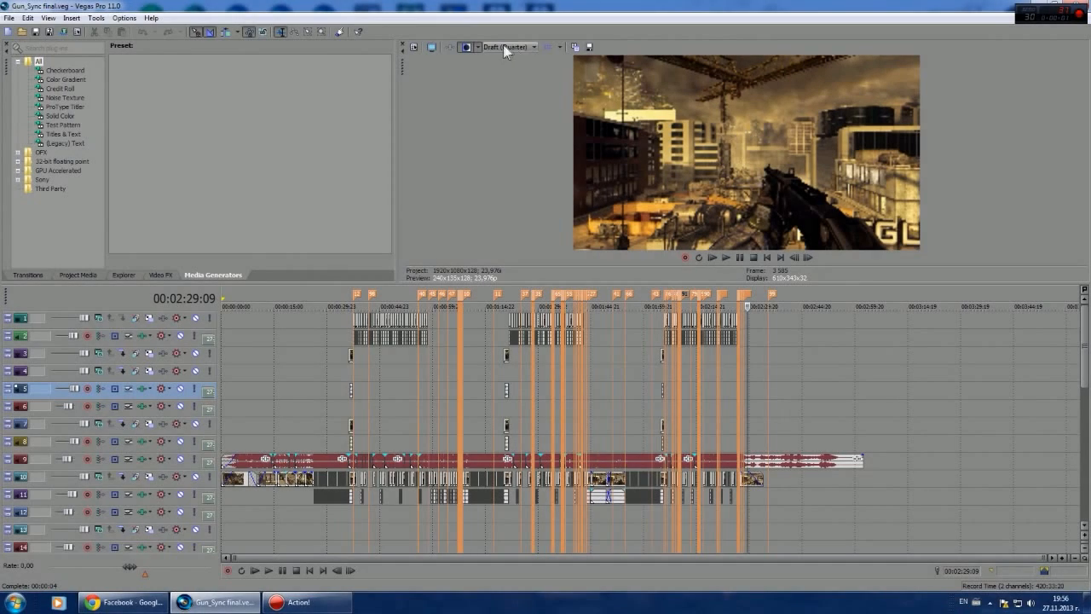
Step: Set the video preview quality to Preview (Quarter) and play the ending of the video
{"action": "left_click", "coordinate": [503, 45]}
{"action": "mouse_move", "coordinate": [527, 73]}
{"action": "left_click", "coordinate": [570, 105]}
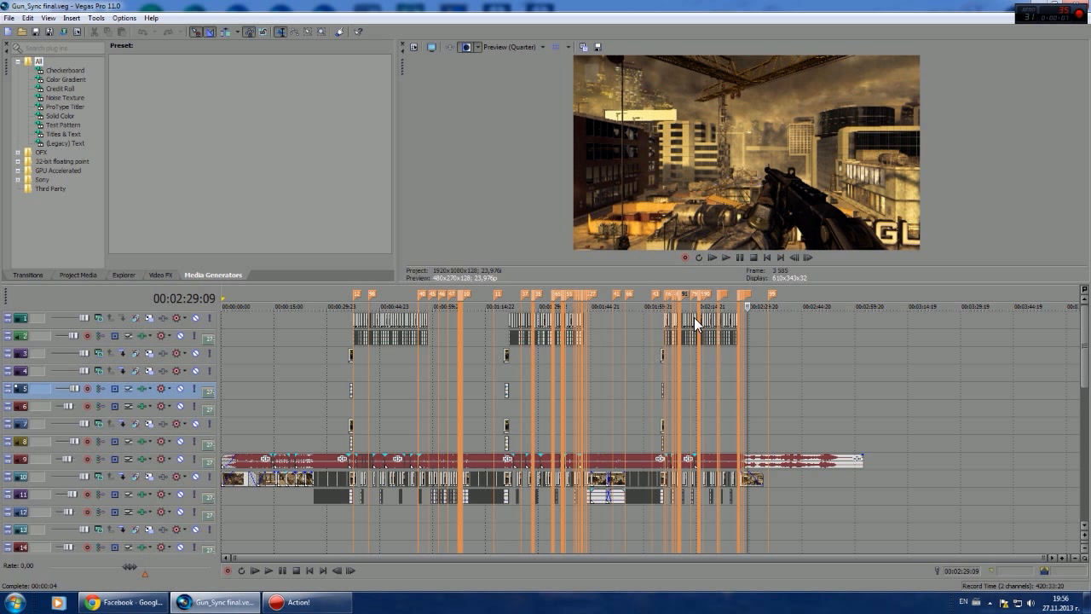
{"action": "key", "text": "space"}
{"action": "scroll", "coordinate": [774, 398], "scroll_direction": "up", "scroll_amount": 2}
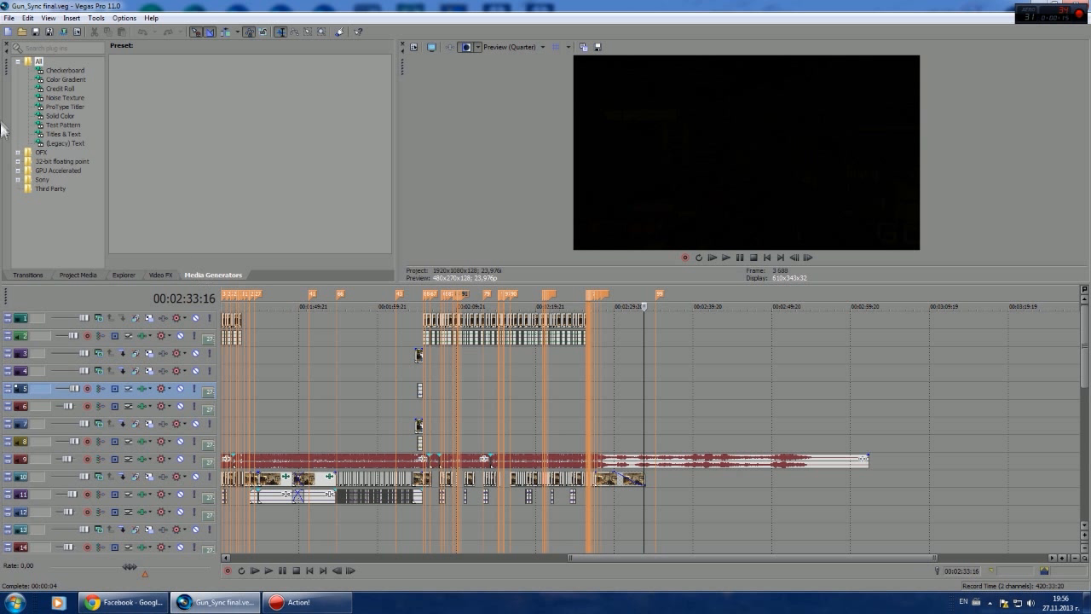
Step: Add a Linear Red to Yellow color gradient to track 10 after the last clip and recolor its first control point cyan
{"action": "left_click", "coordinate": [73, 79]}
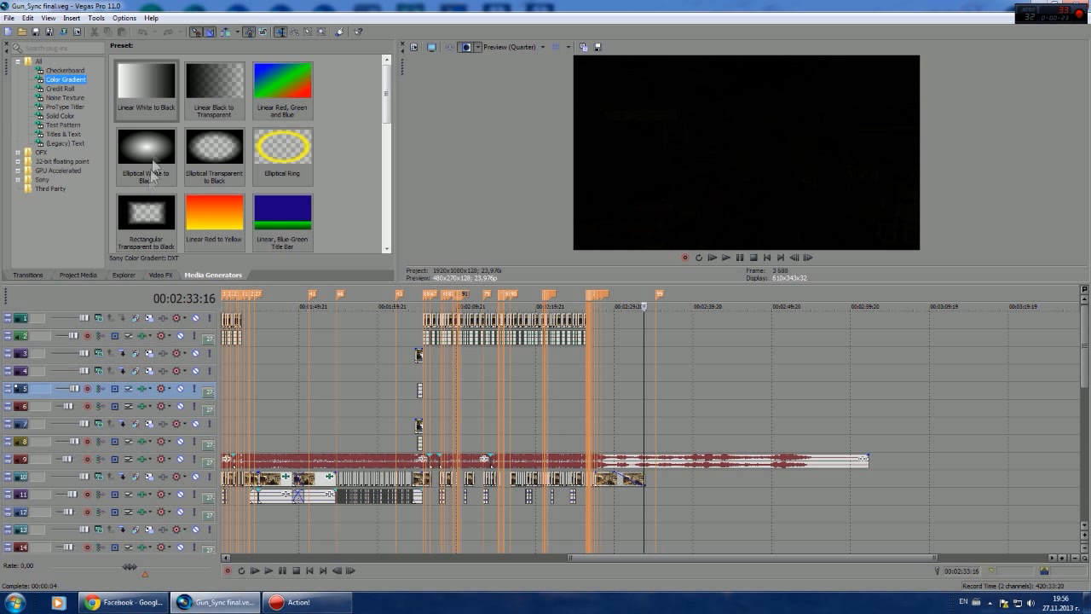
{"action": "left_click_drag", "start_coordinate": [203, 200], "coordinate": [658, 479]}
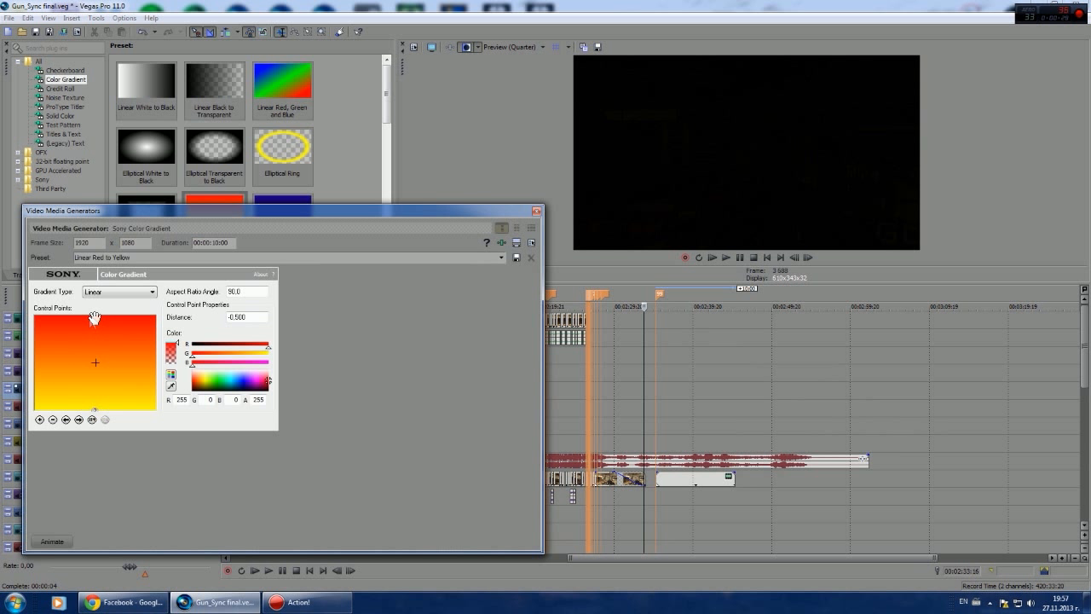
{"action": "left_click", "coordinate": [235, 382]}
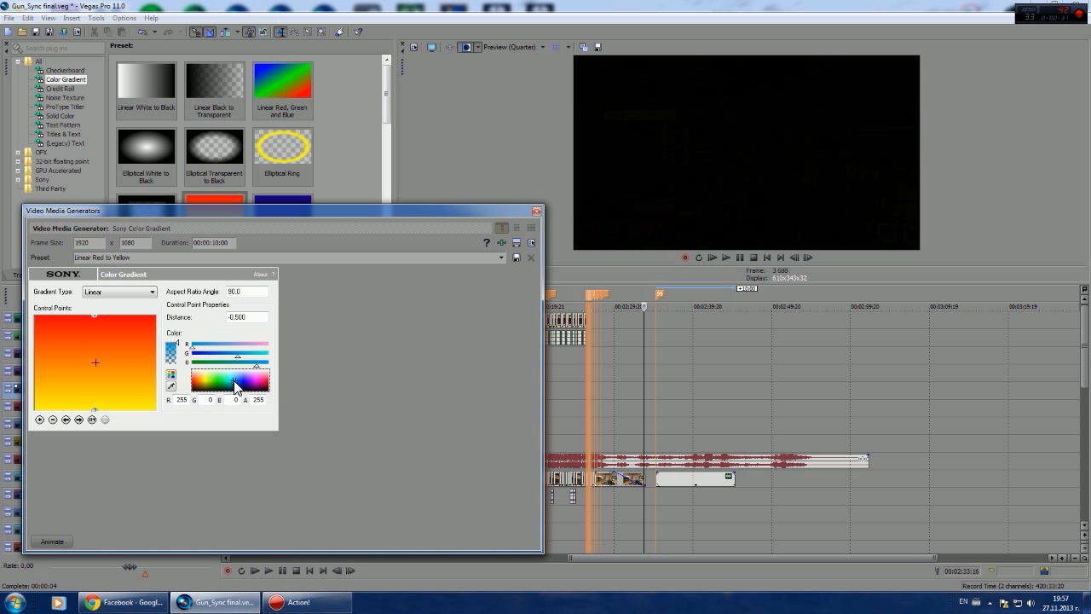
{"action": "left_click", "coordinate": [230, 376]}
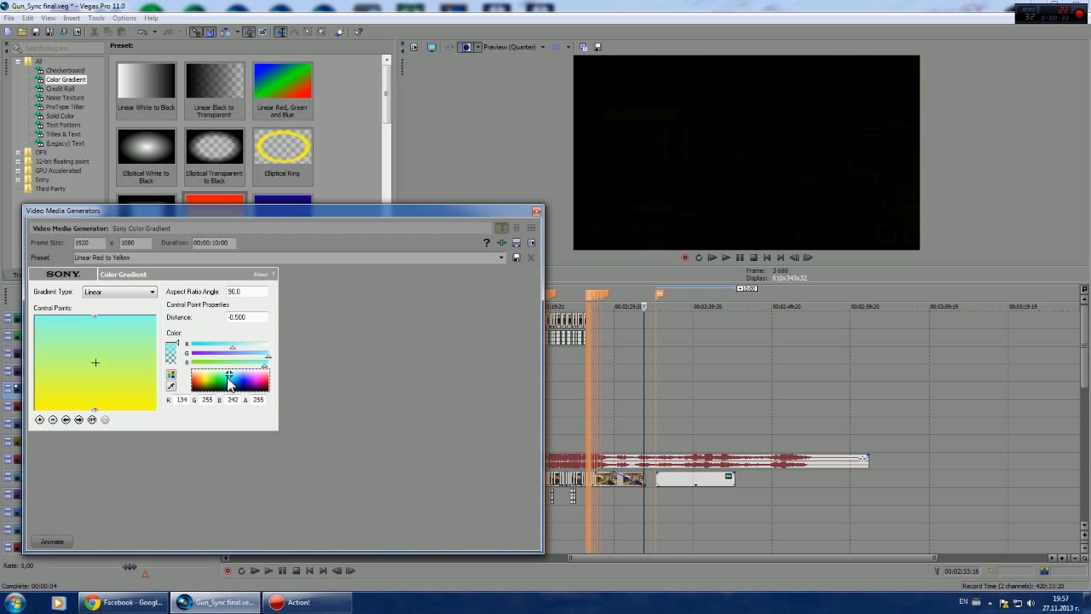
Step: Set the linear gradient's second control point to RGB 121, 139, 255, close its settings and preview the clip
{"action": "left_click", "coordinate": [94, 410]}
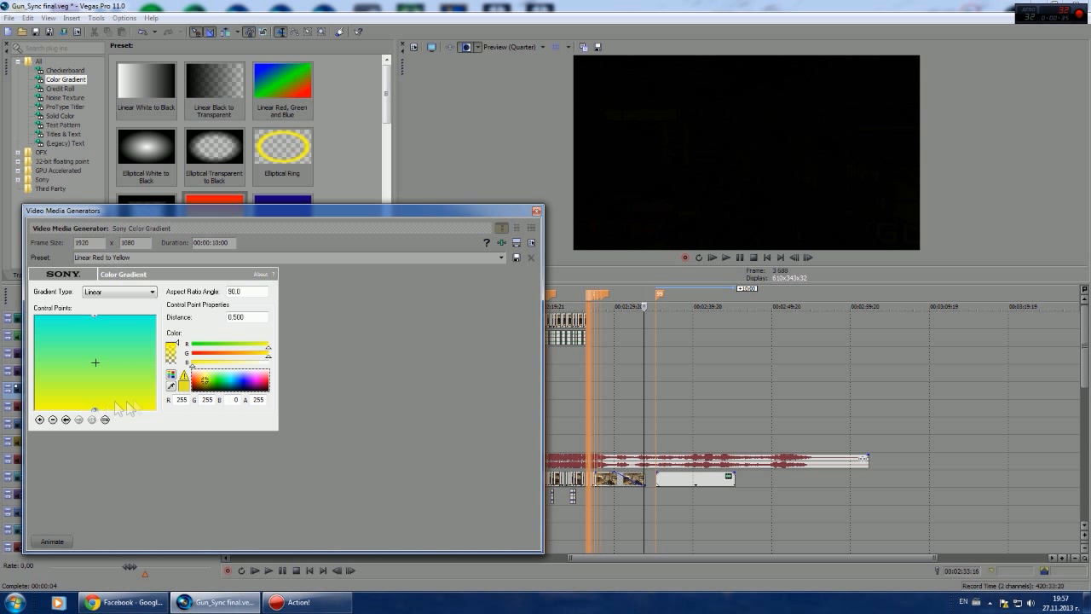
{"action": "left_click", "coordinate": [226, 378]}
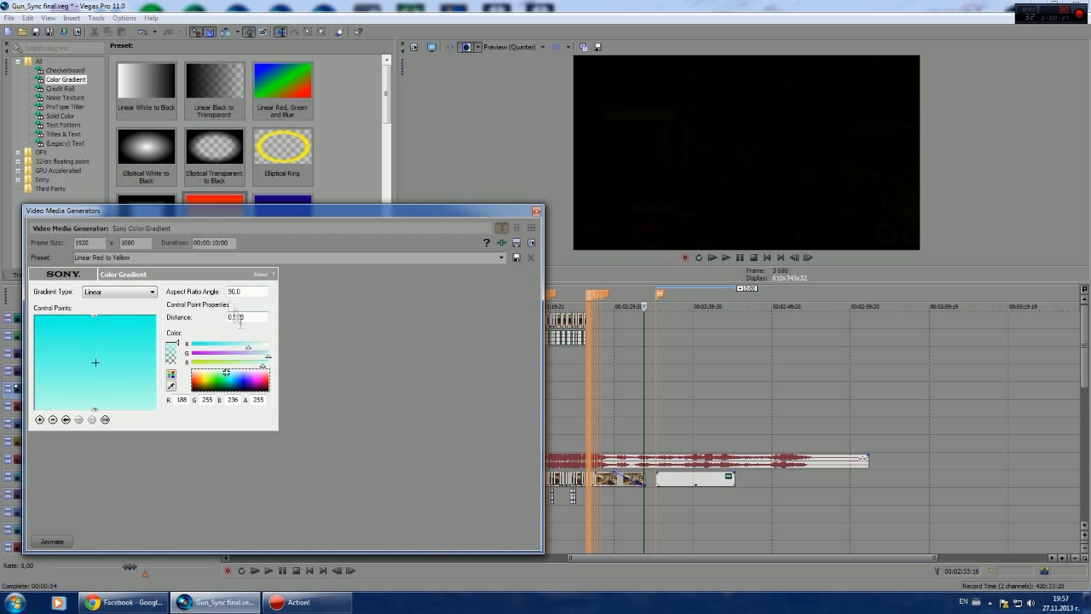
{"action": "left_click", "coordinate": [238, 372]}
{"action": "left_click", "coordinate": [239, 381]}
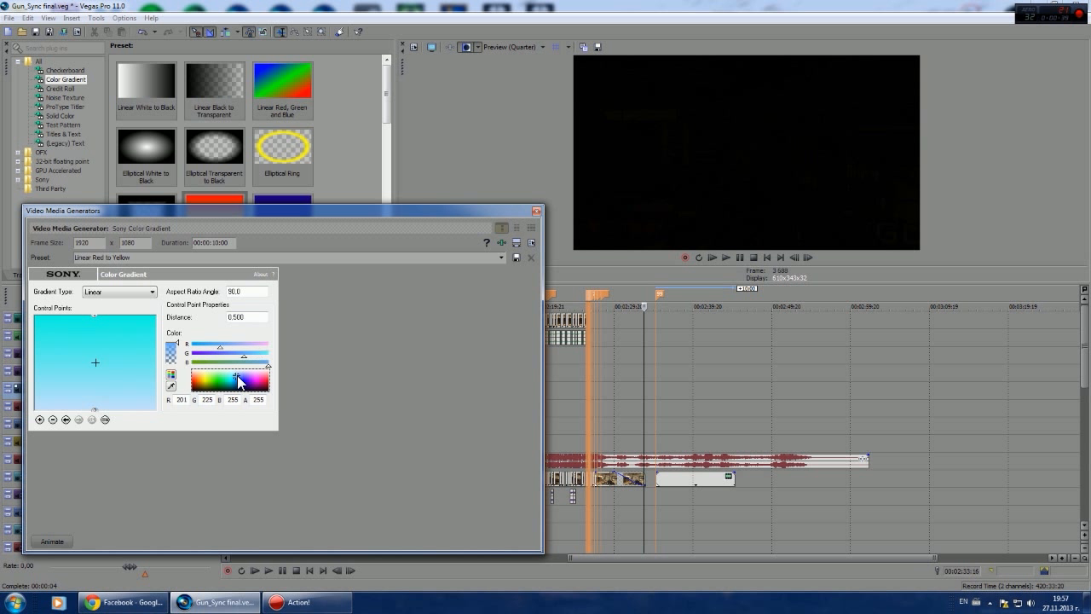
{"action": "left_click", "coordinate": [239, 381]}
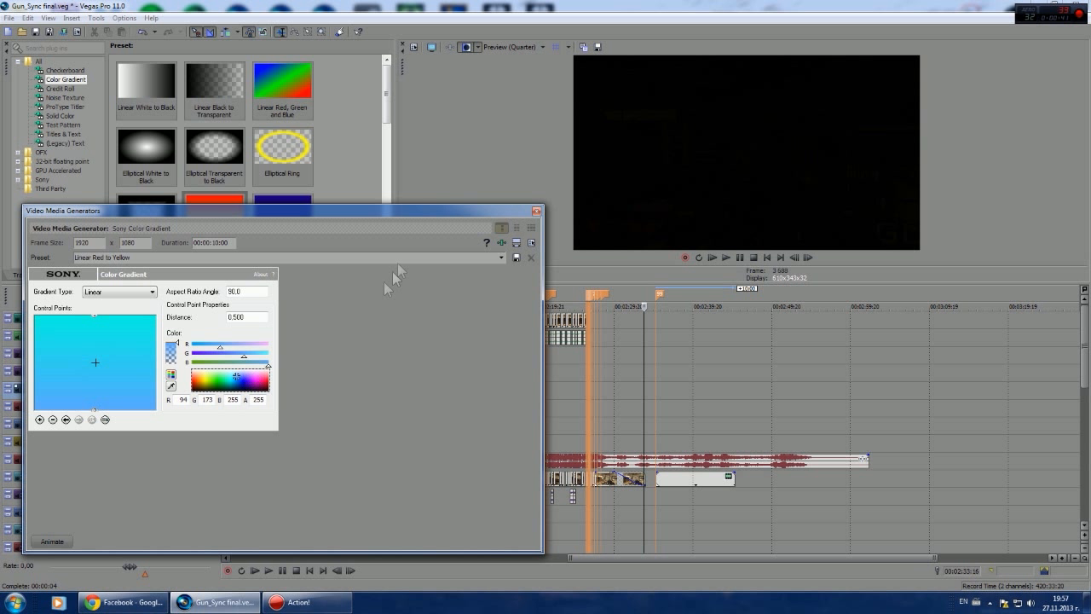
{"action": "left_click", "coordinate": [241, 374]}
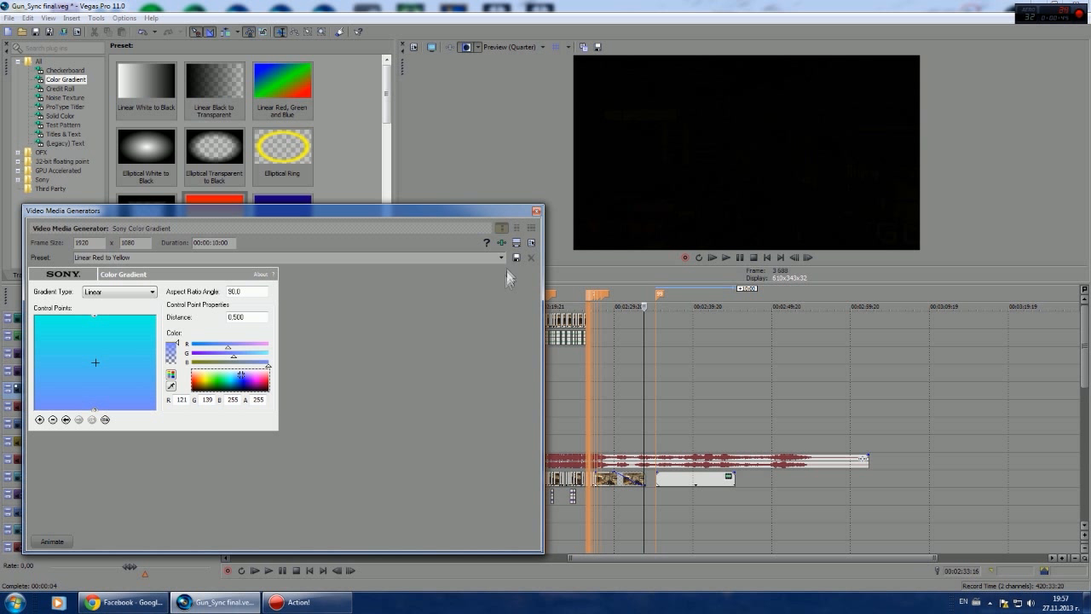
{"action": "left_click", "coordinate": [536, 211]}
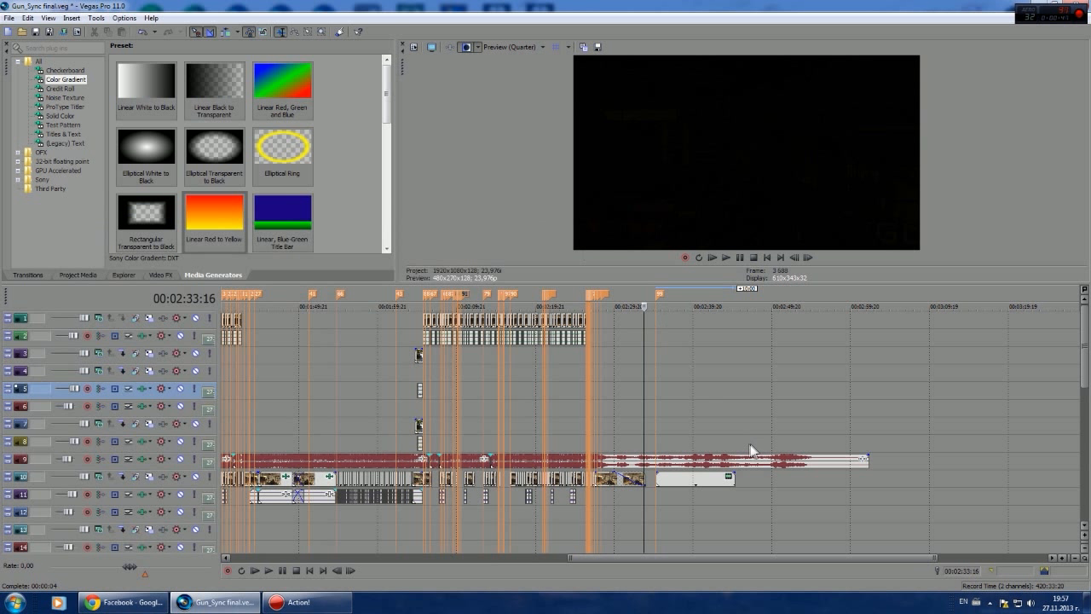
{"action": "left_click", "coordinate": [695, 481]}
{"action": "left_click", "coordinate": [663, 480]}
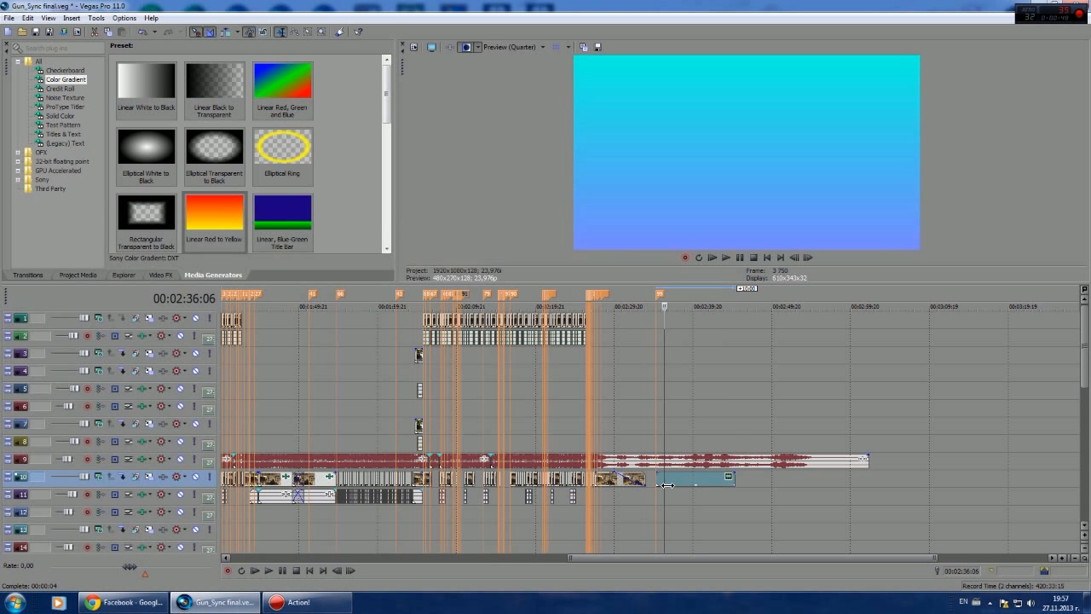
{"action": "left_click", "coordinate": [658, 480]}
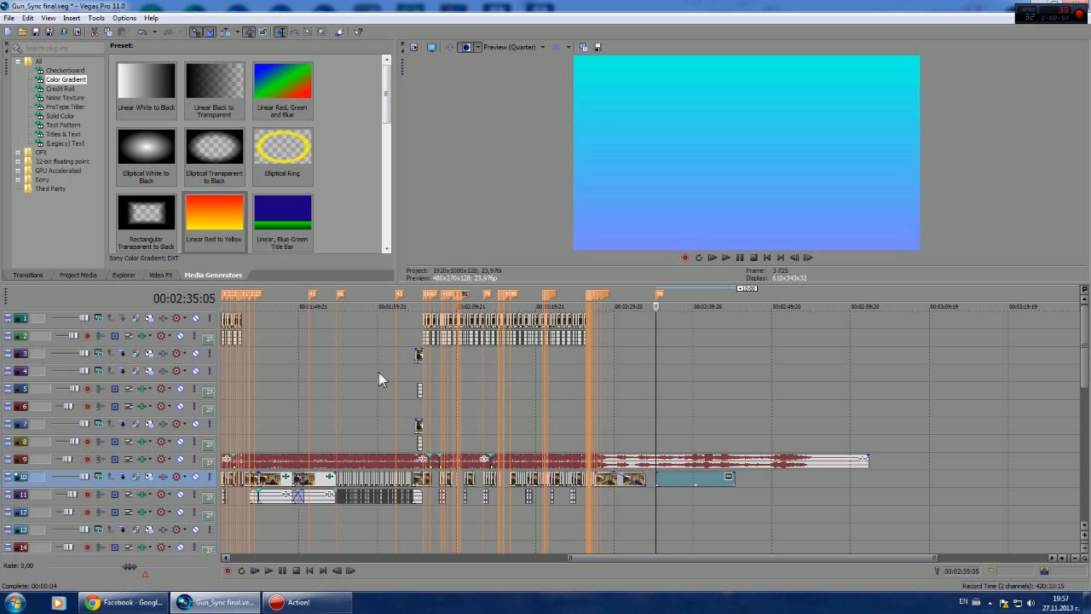
Step: Add an Elliptical White to Black color gradient to track 10 after the linear gradient clip and preview it
{"action": "left_click_drag", "start_coordinate": [143, 150], "coordinate": [749, 477]}
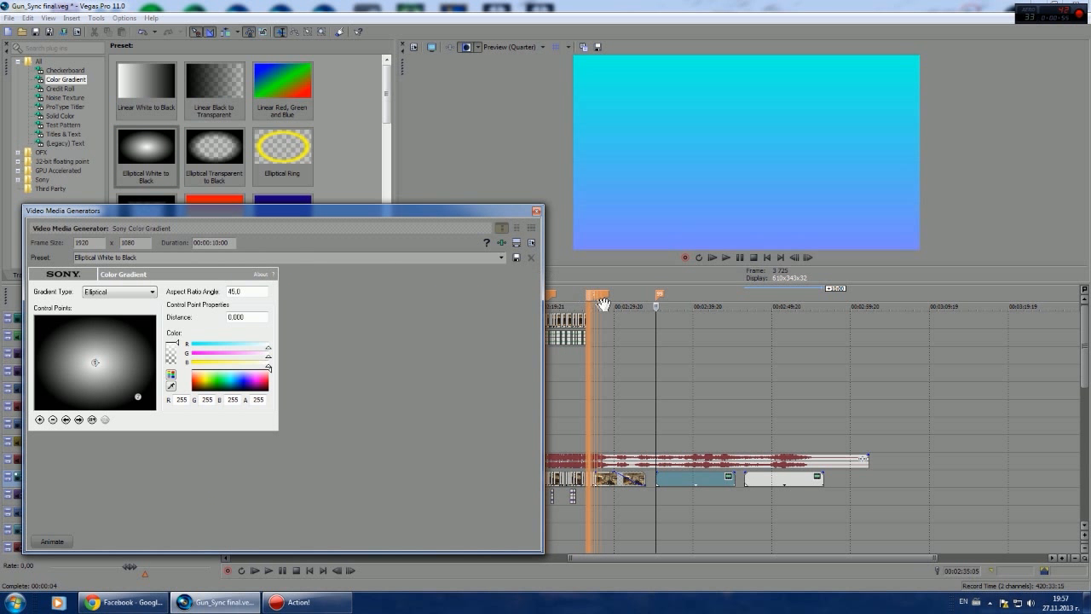
{"action": "left_click", "coordinate": [537, 211]}
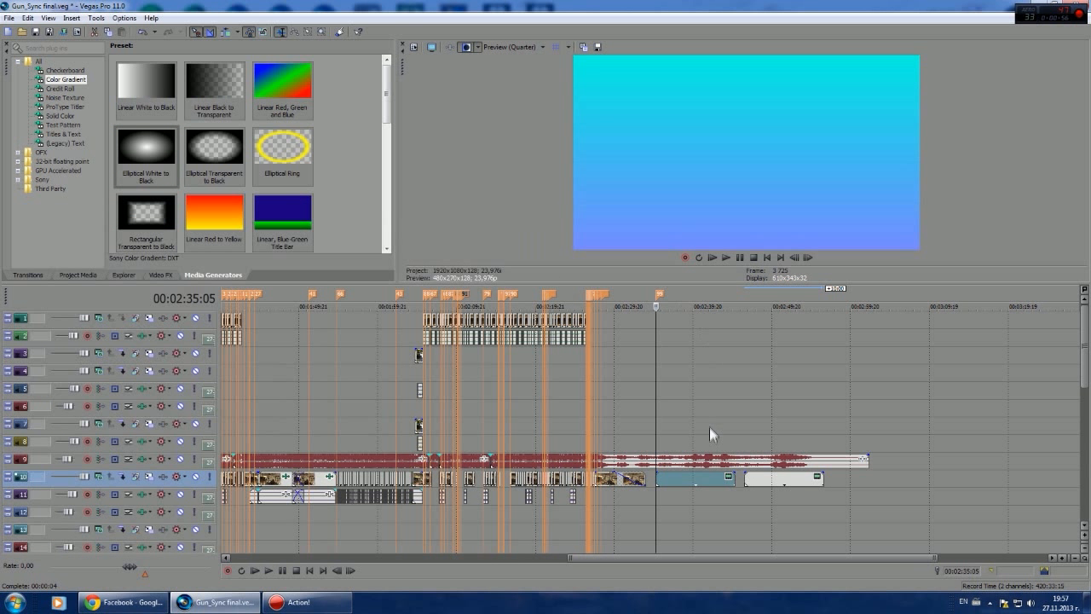
{"action": "left_click", "coordinate": [714, 476]}
{"action": "left_click", "coordinate": [766, 476]}
{"action": "left_click", "coordinate": [750, 484]}
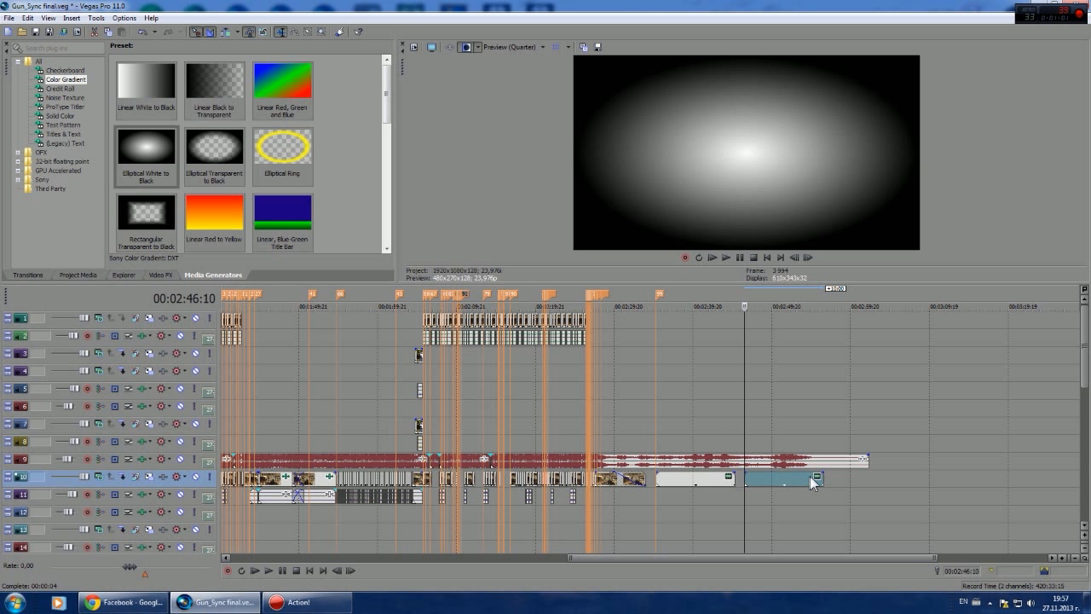
Step: Set the elliptical gradient's center control point to a blue of RGB 67, 183, 255
{"action": "left_click", "coordinate": [817, 476]}
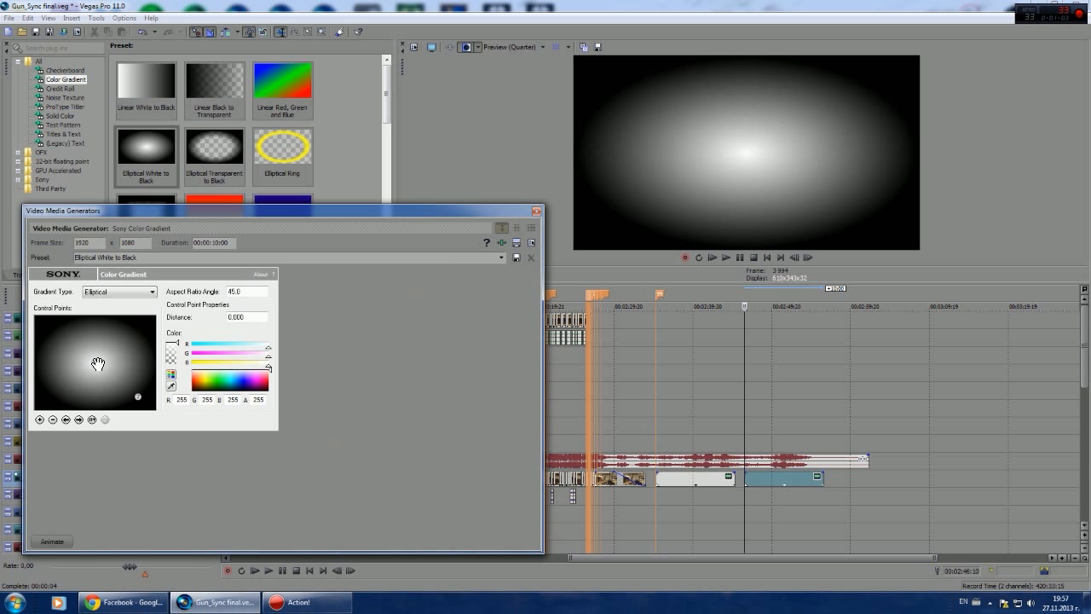
{"action": "left_click", "coordinate": [232, 380]}
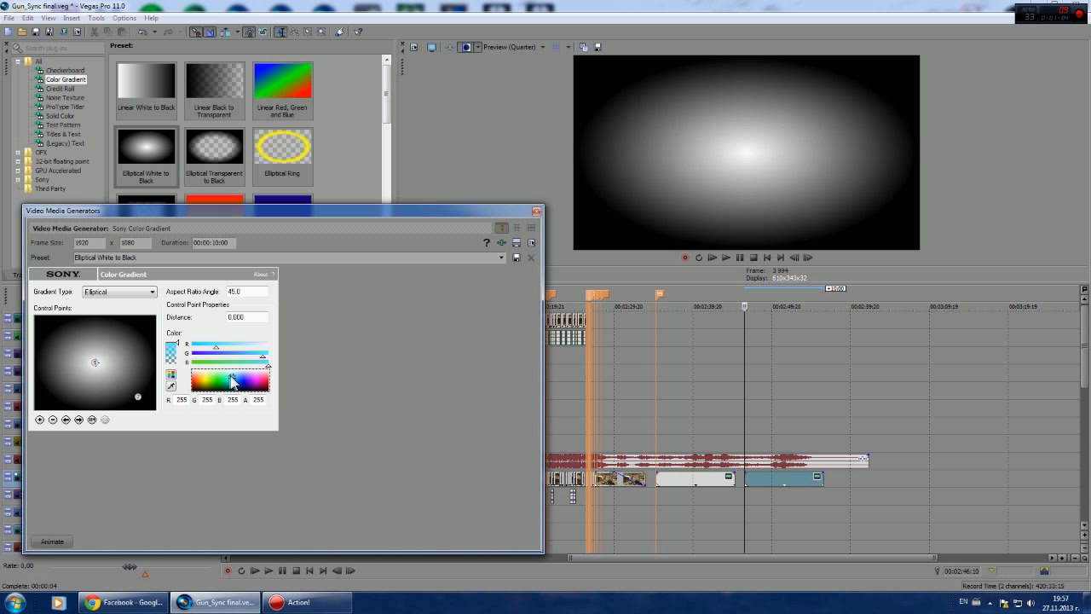
{"action": "left_click", "coordinate": [173, 350]}
{"action": "left_click_drag", "start_coordinate": [173, 351], "coordinate": [249, 353]}
{"action": "left_click", "coordinate": [222, 353]}
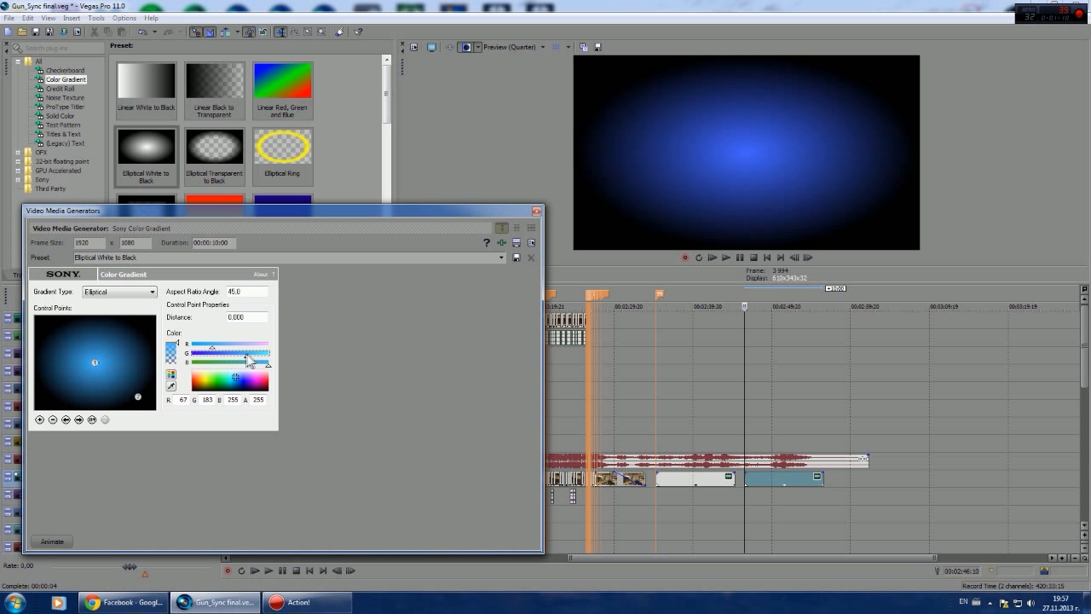
Step: Recolor the elliptical gradient's outer control point to RGB 94, 179, 229
{"action": "left_click", "coordinate": [138, 396]}
{"action": "left_click", "coordinate": [241, 380]}
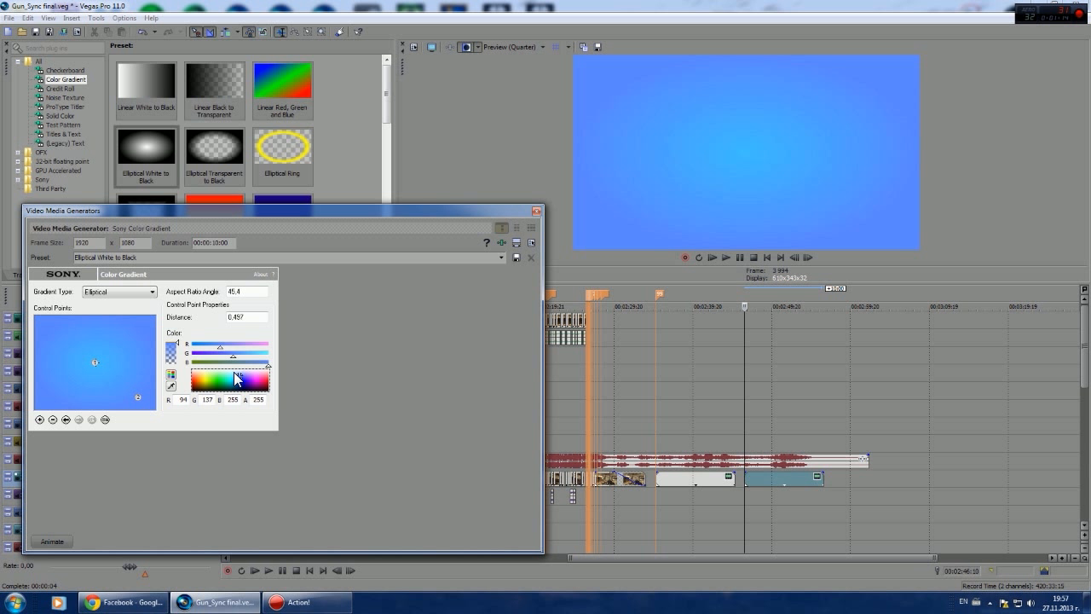
{"action": "left_click", "coordinate": [260, 363]}
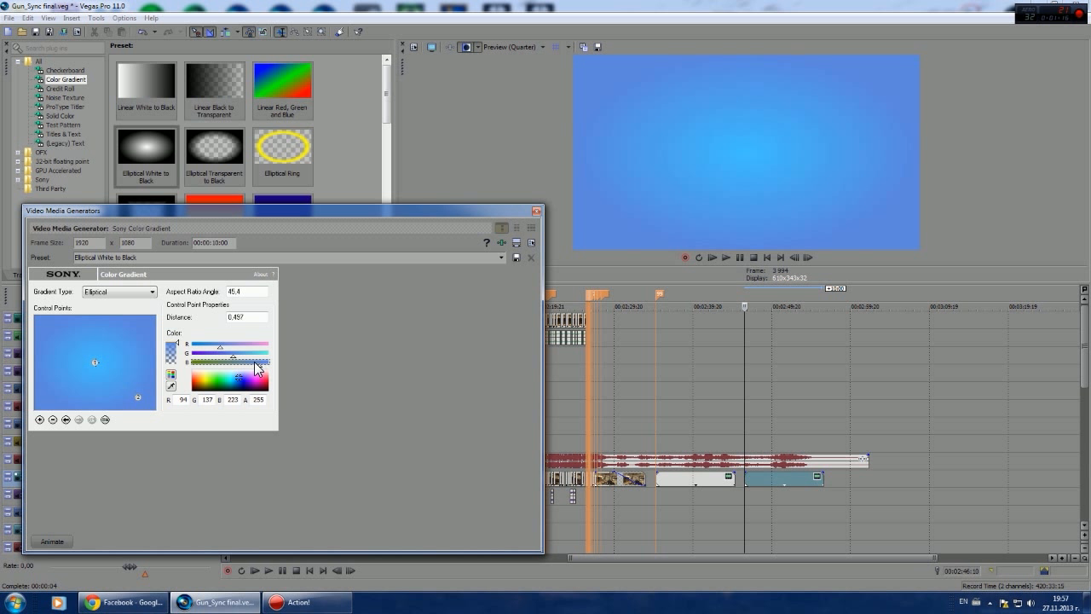
{"action": "left_click_drag", "start_coordinate": [252, 360], "coordinate": [256, 360]}
{"action": "left_click", "coordinate": [256, 361]}
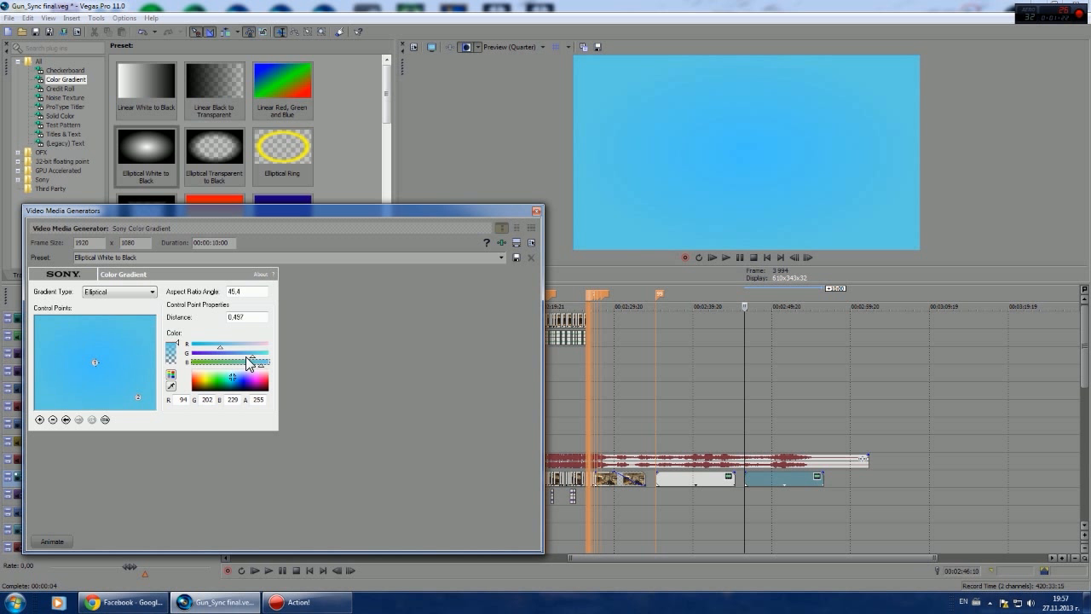
{"action": "left_click", "coordinate": [247, 353]}
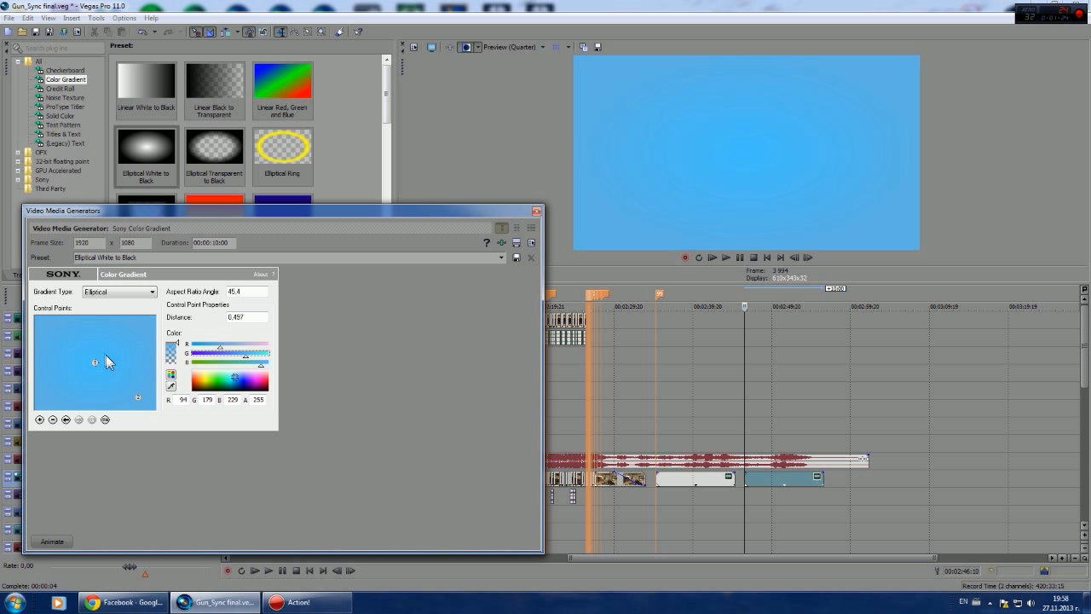
Step: Brighten the elliptical gradient's center control point to cyan by raising its green value to 246
{"action": "left_click", "coordinate": [101, 364]}
{"action": "left_click_drag", "start_coordinate": [244, 354], "coordinate": [260, 352]}
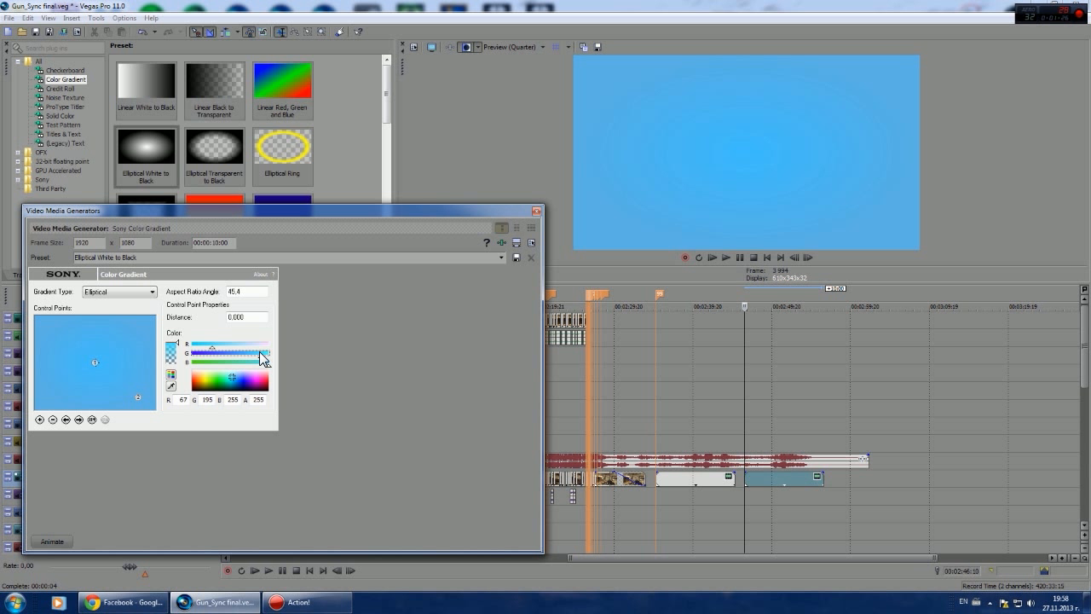
{"action": "left_click", "coordinate": [264, 353]}
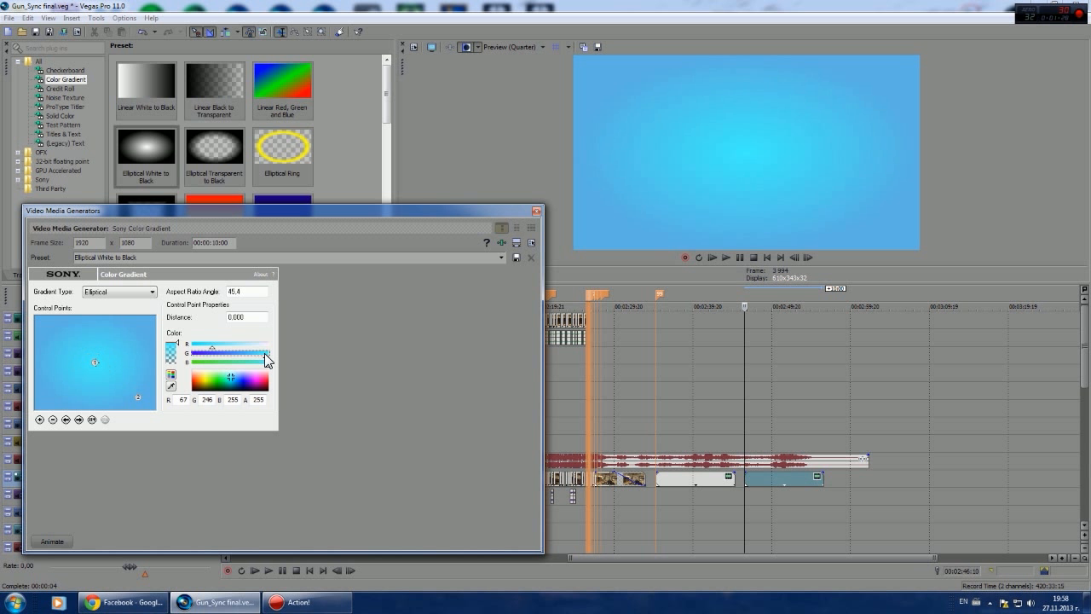
Step: Set the outer control point's green to 149 and blue to 238, and close the gradient settings
{"action": "left_click", "coordinate": [139, 397]}
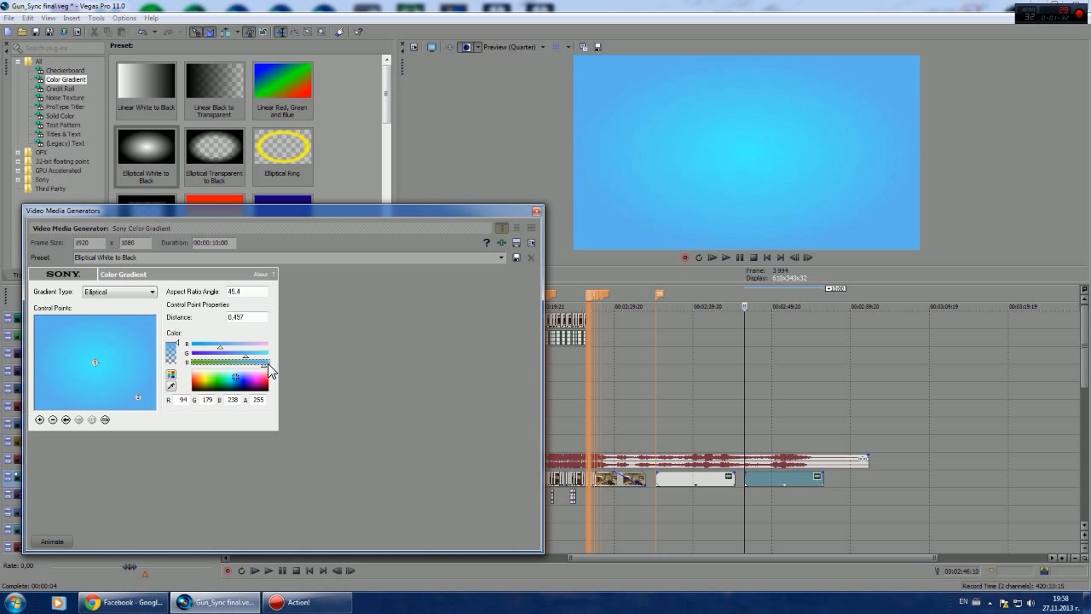
{"action": "left_click_drag", "start_coordinate": [245, 355], "coordinate": [236, 355]}
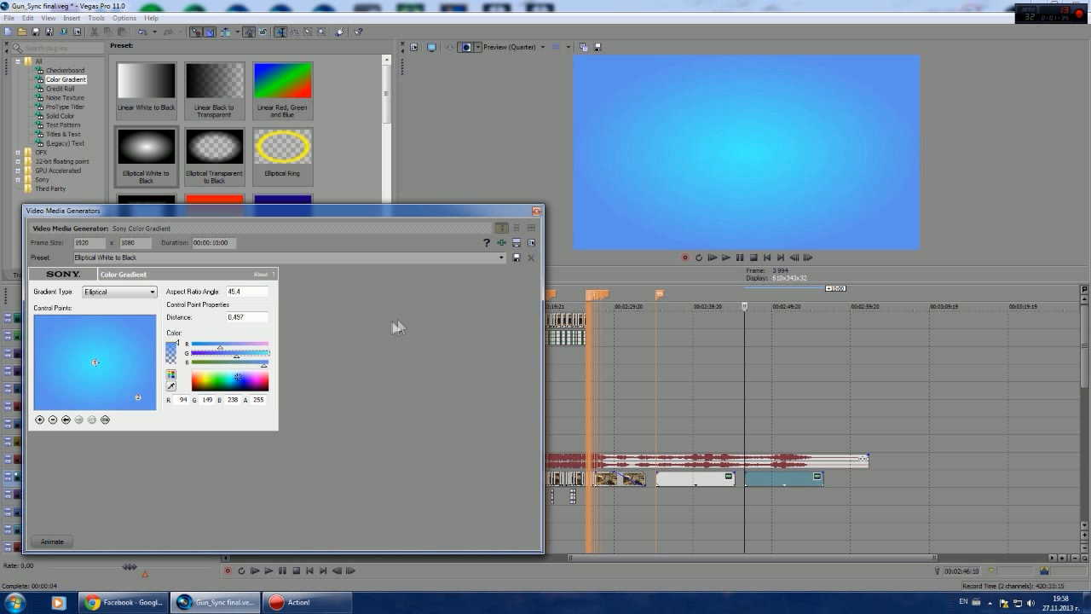
{"action": "left_click", "coordinate": [537, 211]}
Step: Delete the linear gradient clip from track 10
{"action": "left_click", "coordinate": [684, 477]}
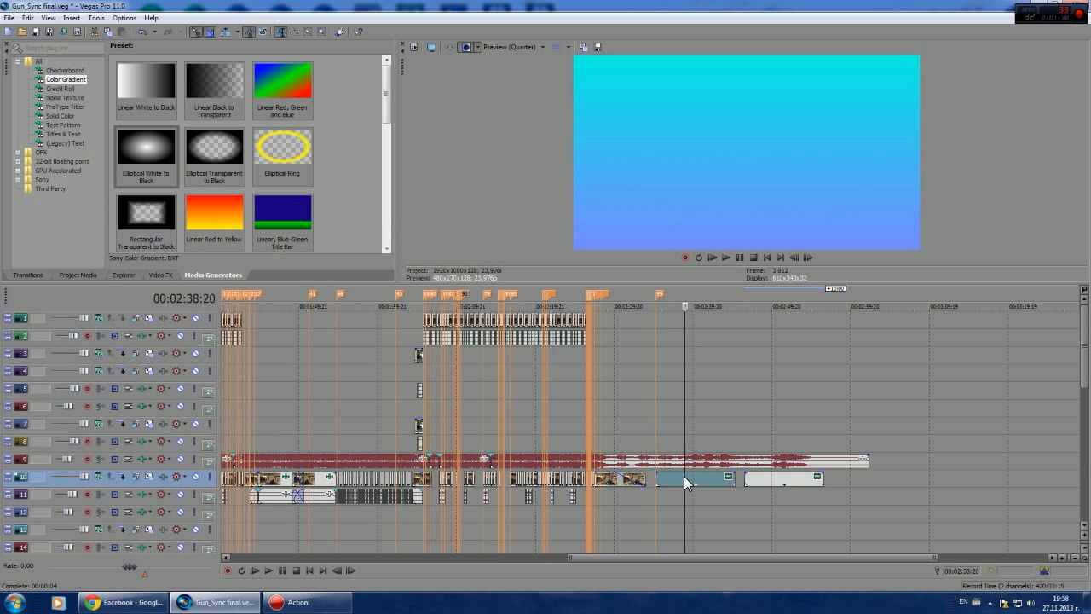
{"action": "key", "text": "Delete"}
Step: Move the elliptical gradient directly after the last video clip on track 10 and give it a fade-in
{"action": "left_click", "coordinate": [749, 481]}
{"action": "left_click_drag", "start_coordinate": [749, 481], "coordinate": [665, 469]}
{"action": "scroll", "coordinate": [665, 469], "scroll_direction": "up", "scroll_amount": 4}
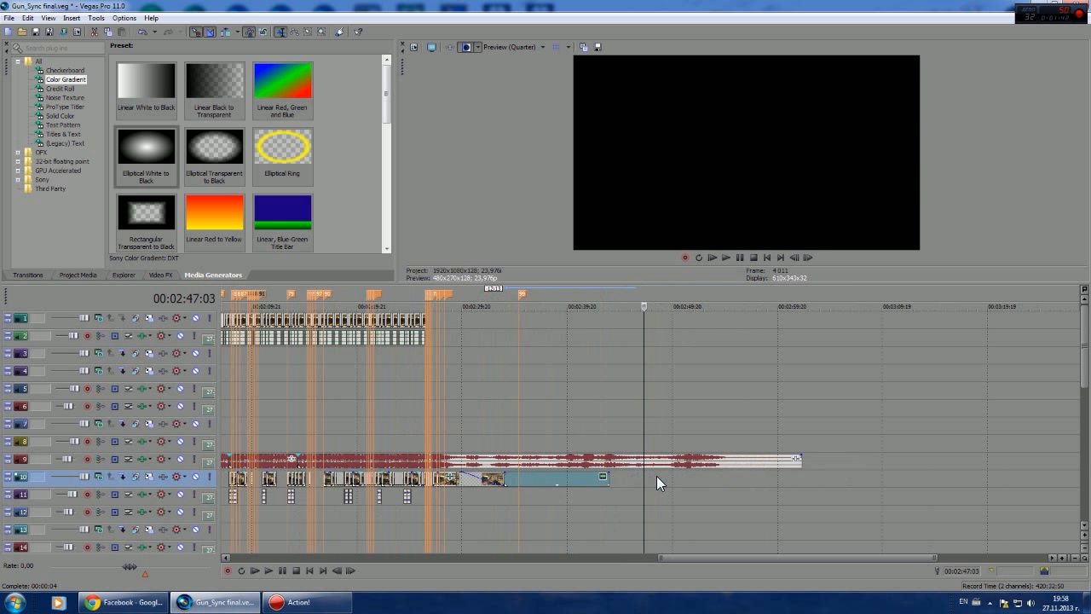
{"action": "left_click_drag", "start_coordinate": [441, 477], "coordinate": [488, 480]}
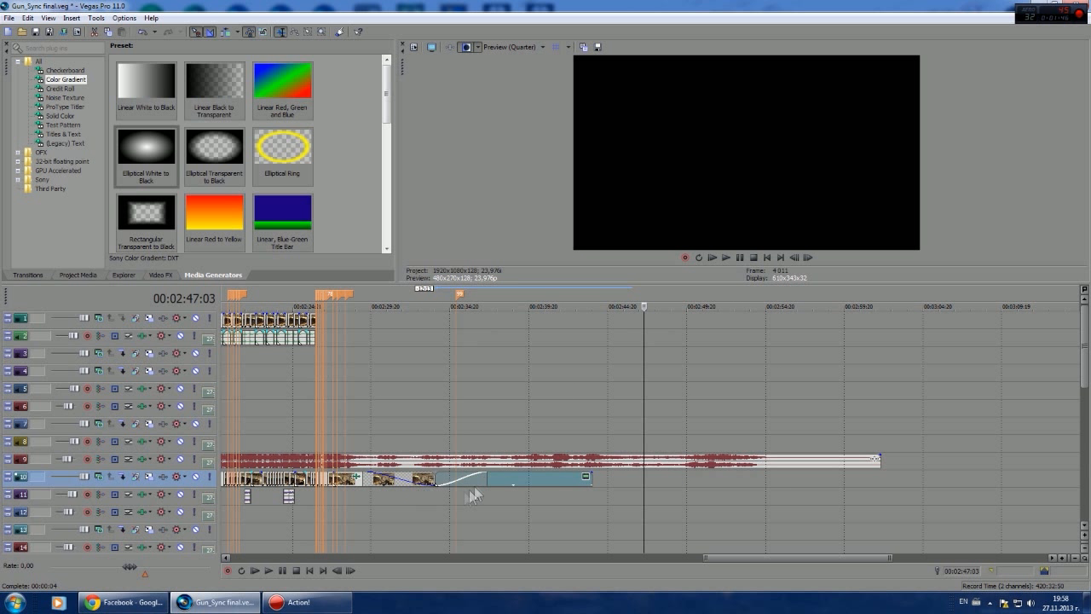
Step: Insert the desktop video "GUN SYNC 24 major edit 5 FINAL.wmv" on a new track, starting where the elliptical gradient begins
{"action": "left_click", "coordinate": [438, 477]}
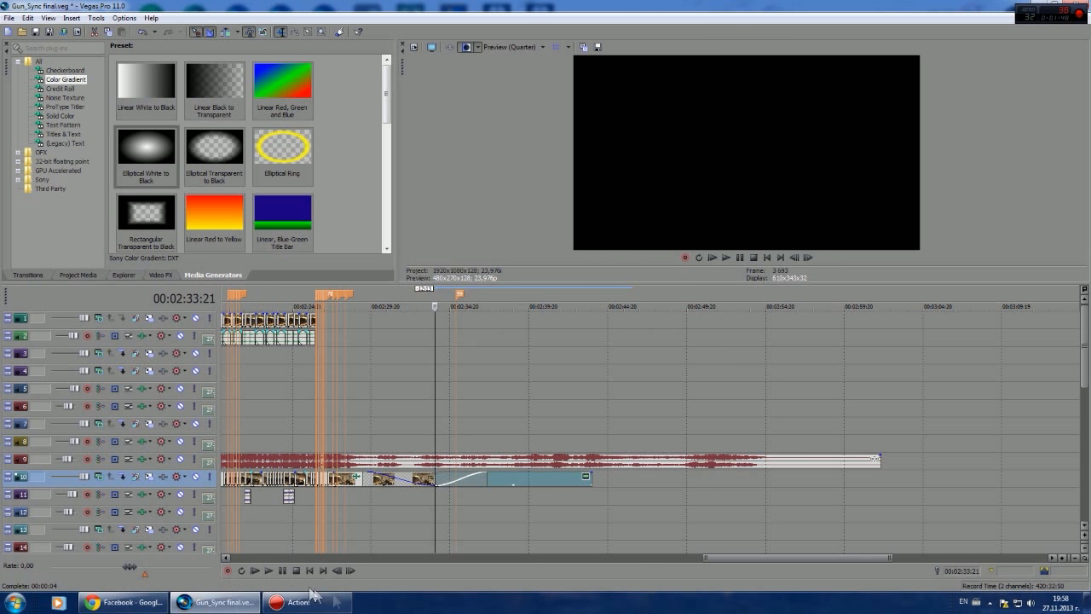
{"action": "key", "text": "super+d"}
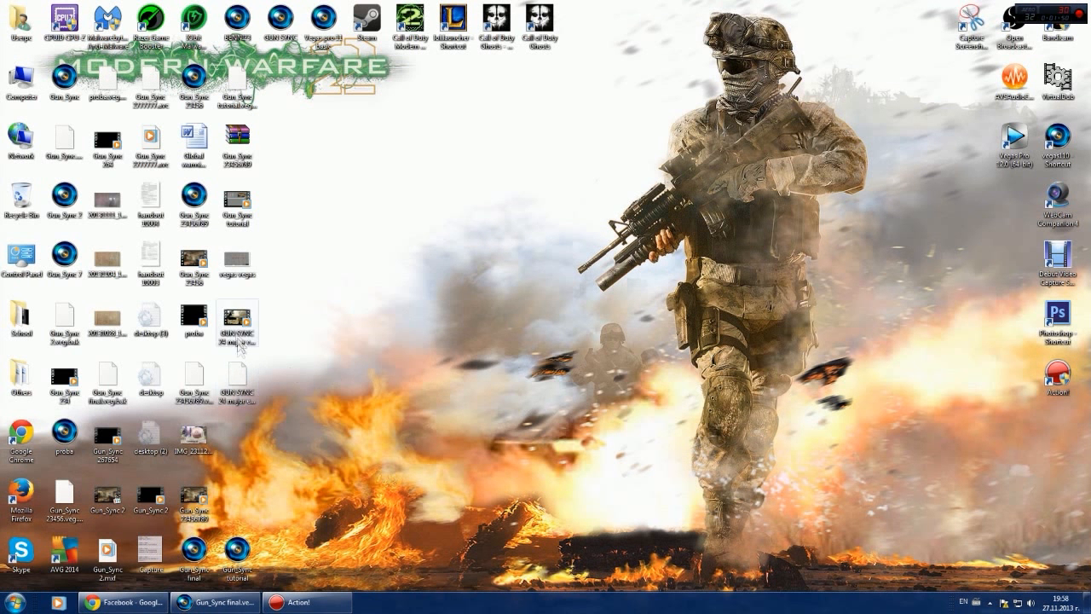
{"action": "left_click_drag", "start_coordinate": [245, 328], "coordinate": [438, 410]}
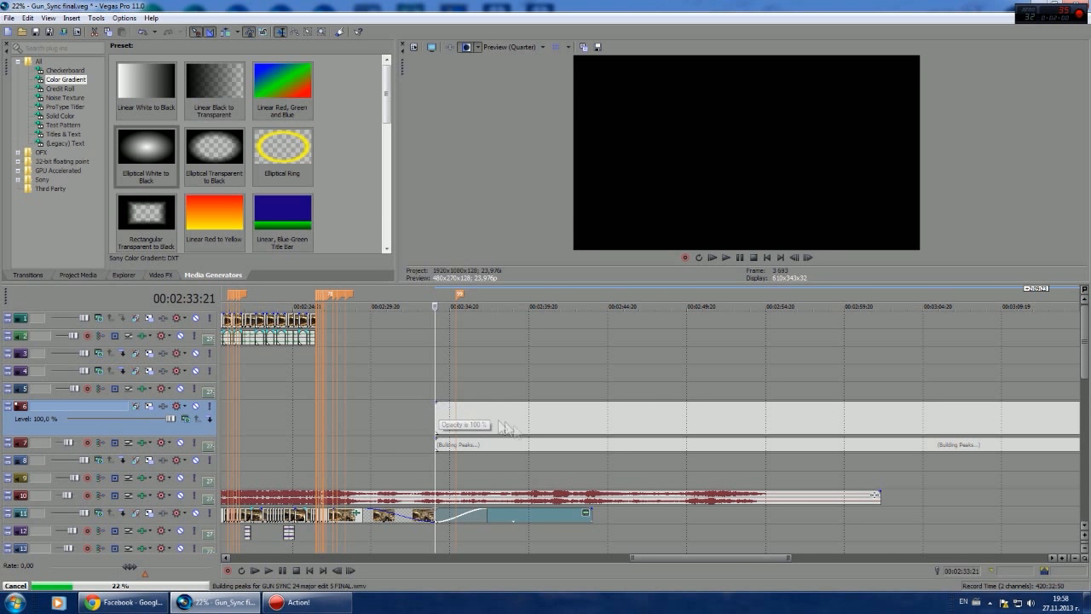
Step: Preview the inserted video on the timeline and return the playhead to near its start
{"action": "scroll", "coordinate": [519, 421], "scroll_direction": "down", "scroll_amount": 8}
{"action": "left_click", "coordinate": [695, 406]}
{"action": "left_click", "coordinate": [735, 418]}
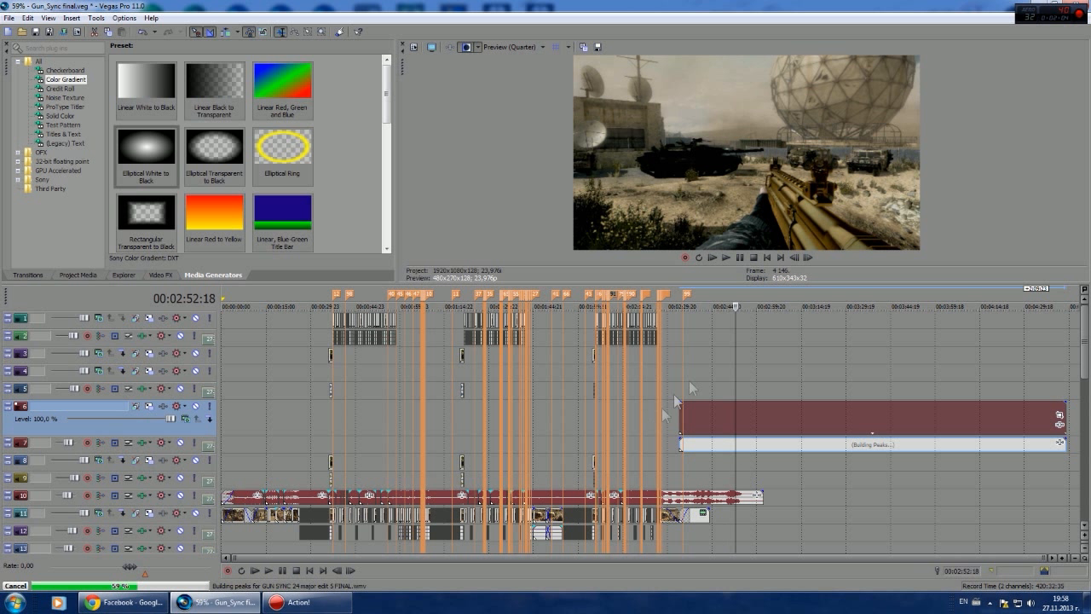
{"action": "left_click", "coordinate": [688, 414]}
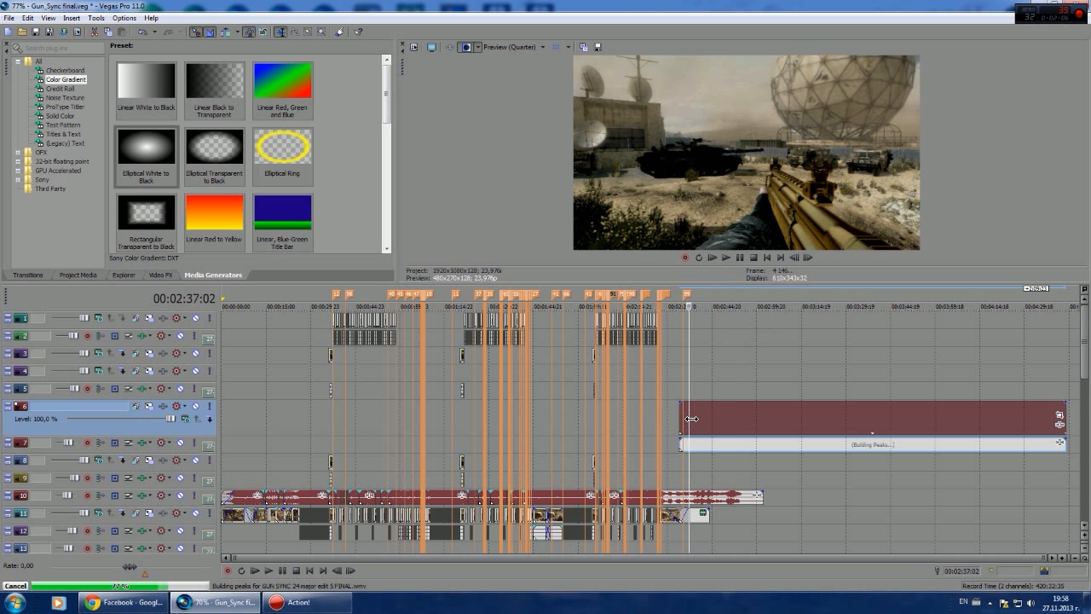
{"action": "left_click", "coordinate": [686, 416]}
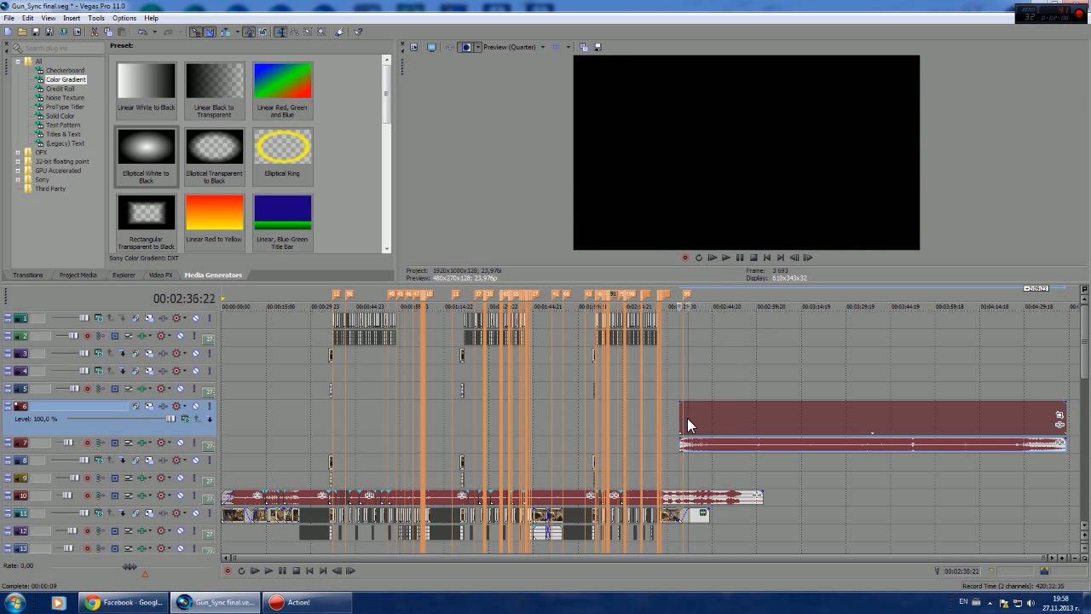
Step: Split the inserted video on track 6 and its audio at 00:02:45:07 and delete the part before the split
{"action": "left_click", "coordinate": [713, 416]}
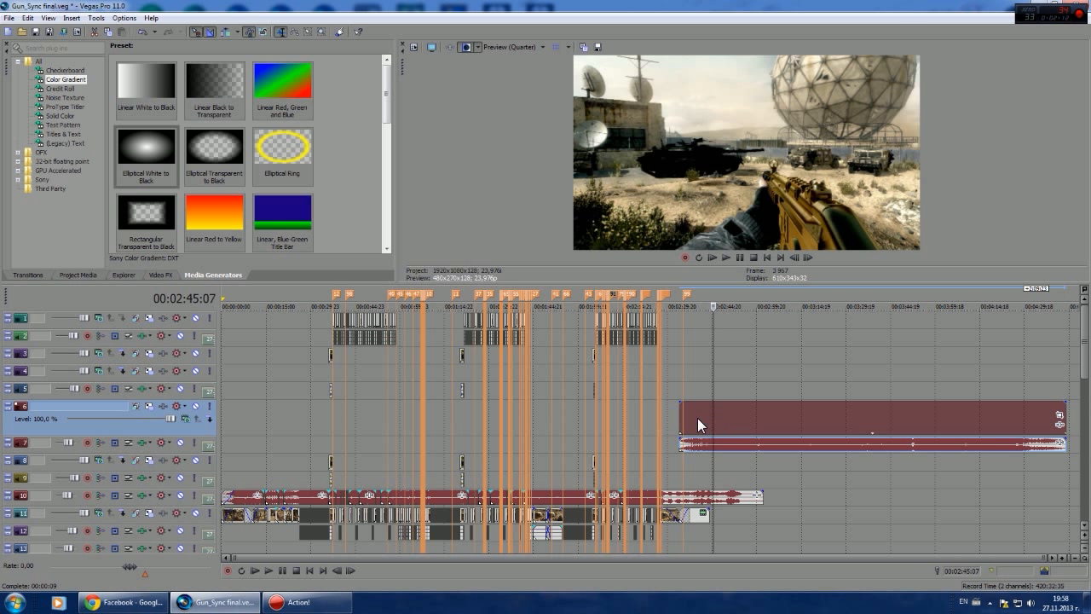
{"action": "key", "text": "s"}
{"action": "left_click", "coordinate": [692, 416]}
{"action": "key", "text": "Delete"}
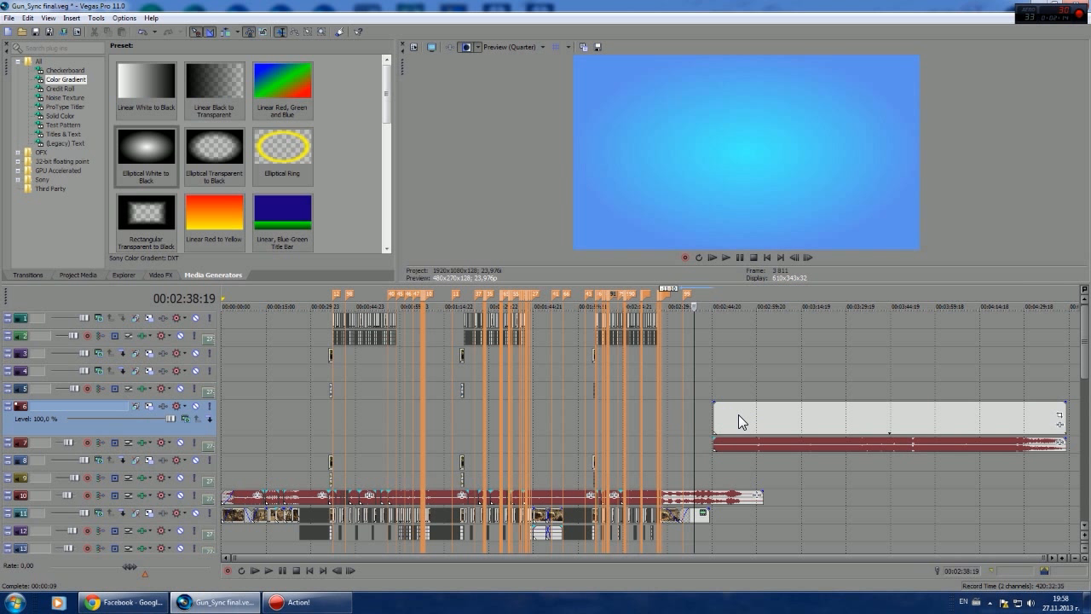
Step: Ungroup the remaining inserted video from its audio and delete the audio on track 7
{"action": "left_click", "coordinate": [738, 414]}
{"action": "key", "text": "u"}
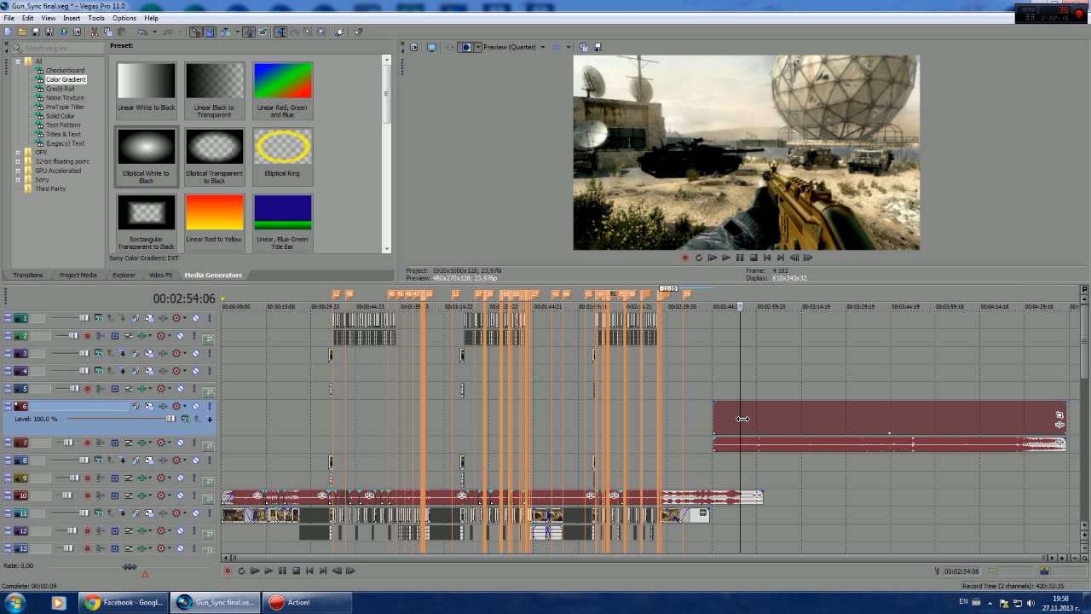
{"action": "left_click", "coordinate": [757, 446]}
{"action": "key", "text": "Delete"}
Step: Move the inserted video to track 8, starting with the blue gradient at 00:02:33:21, and give it a fade-in matching the gradient's
{"action": "left_click", "coordinate": [736, 422]}
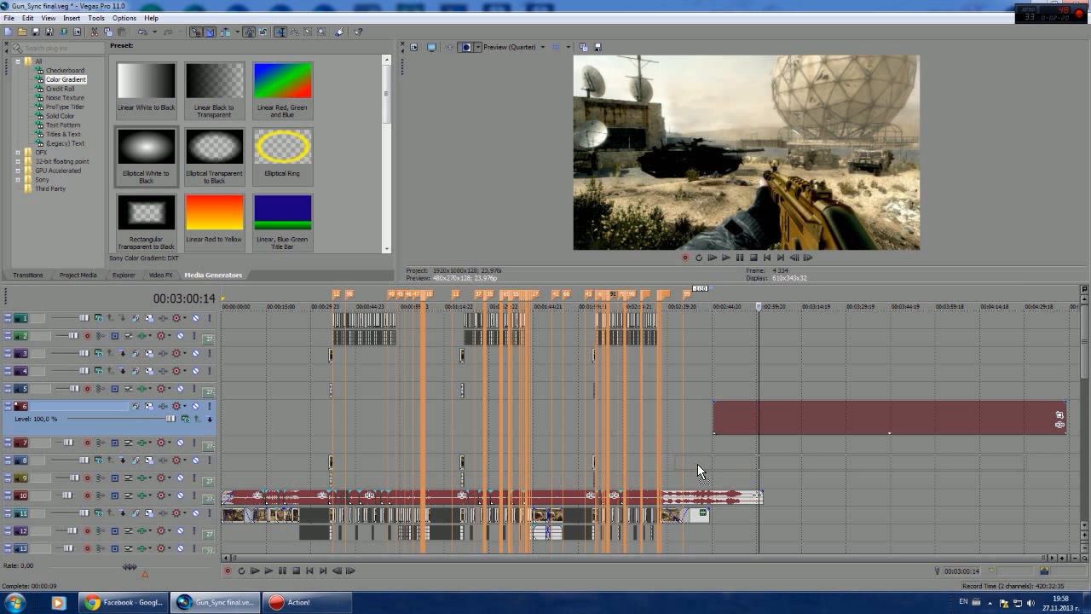
{"action": "left_click_drag", "start_coordinate": [701, 465], "coordinate": [701, 467]}
{"action": "scroll", "coordinate": [683, 474], "scroll_direction": "up", "scroll_amount": 3}
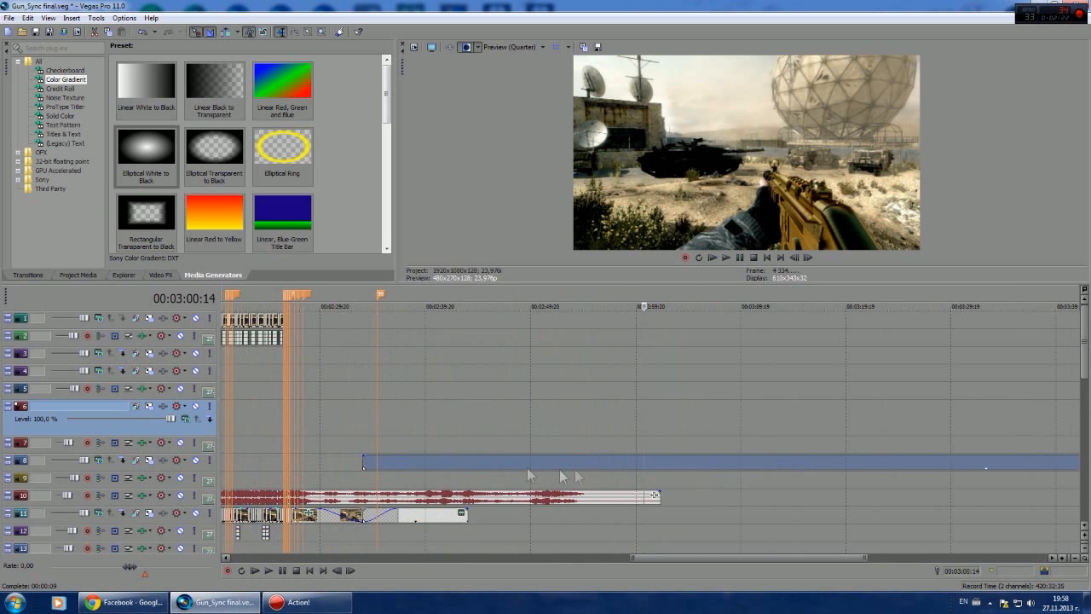
{"action": "left_click", "coordinate": [366, 514]}
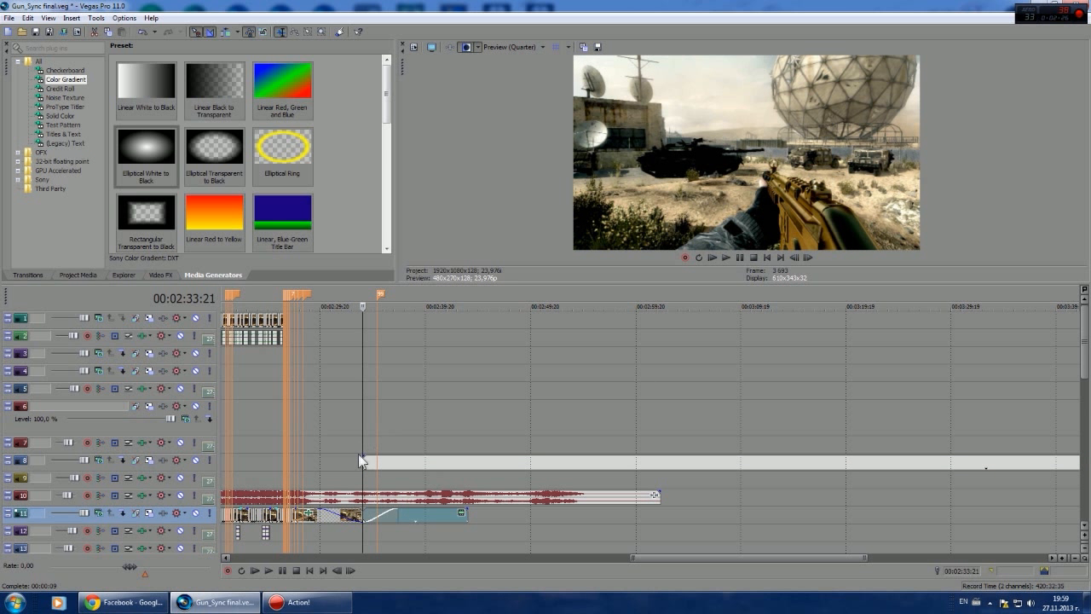
{"action": "left_click_drag", "start_coordinate": [371, 456], "coordinate": [396, 467]}
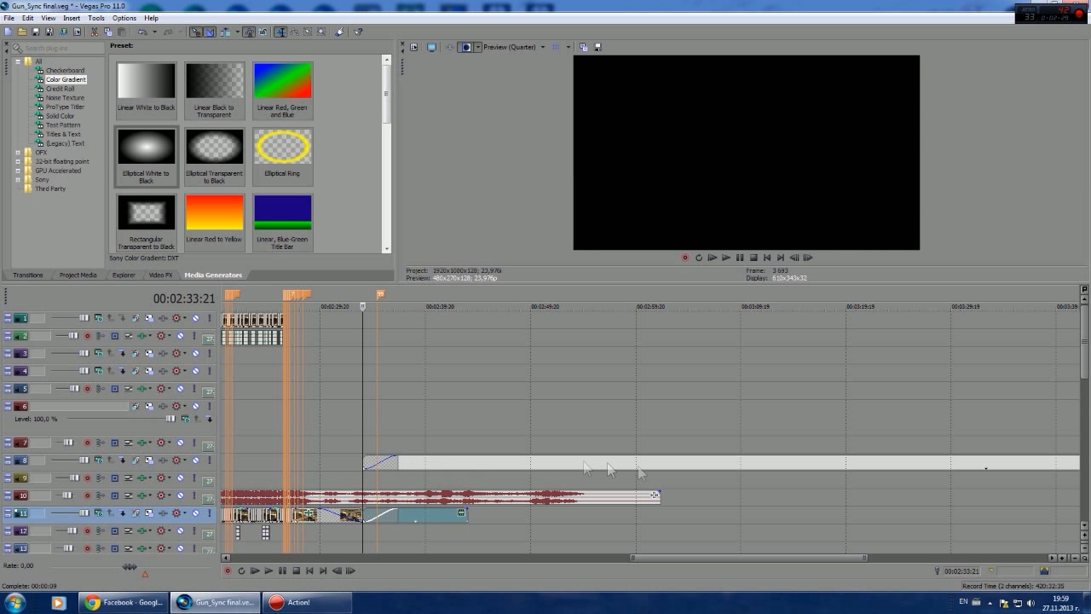
Step: Split the video on track 8 where the blue gradient ends and delete the remainder
{"action": "left_click", "coordinate": [462, 465]}
{"action": "key", "text": "s"}
{"action": "left_click", "coordinate": [483, 463]}
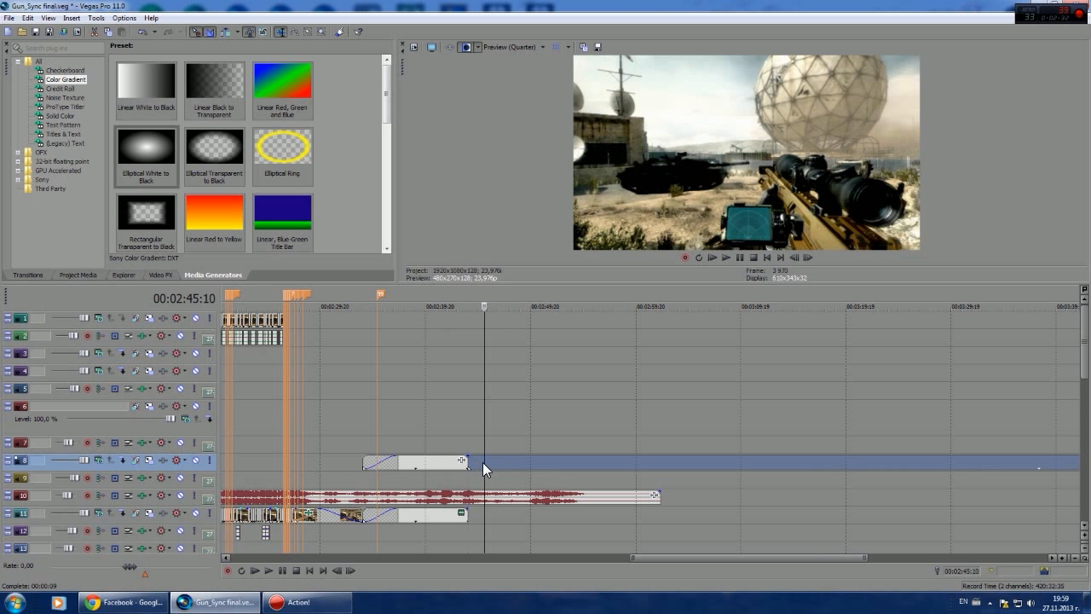
{"action": "left_click", "coordinate": [417, 466]}
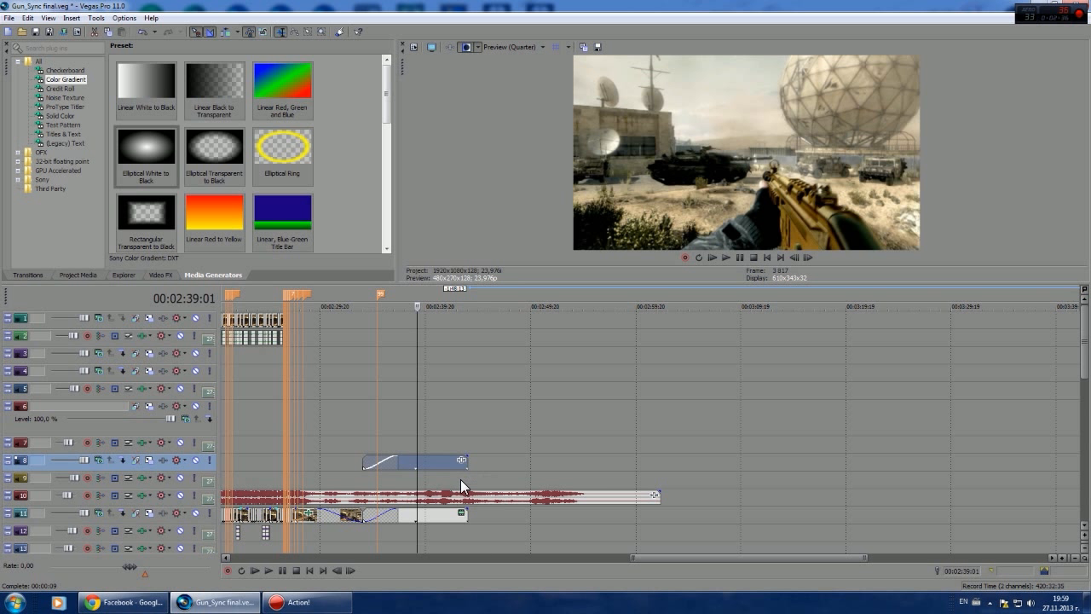
Step: Open the Event Pan/Crop settings of the video on track 8 and move their window clear of the preview
{"action": "left_click", "coordinate": [1084, 536]}
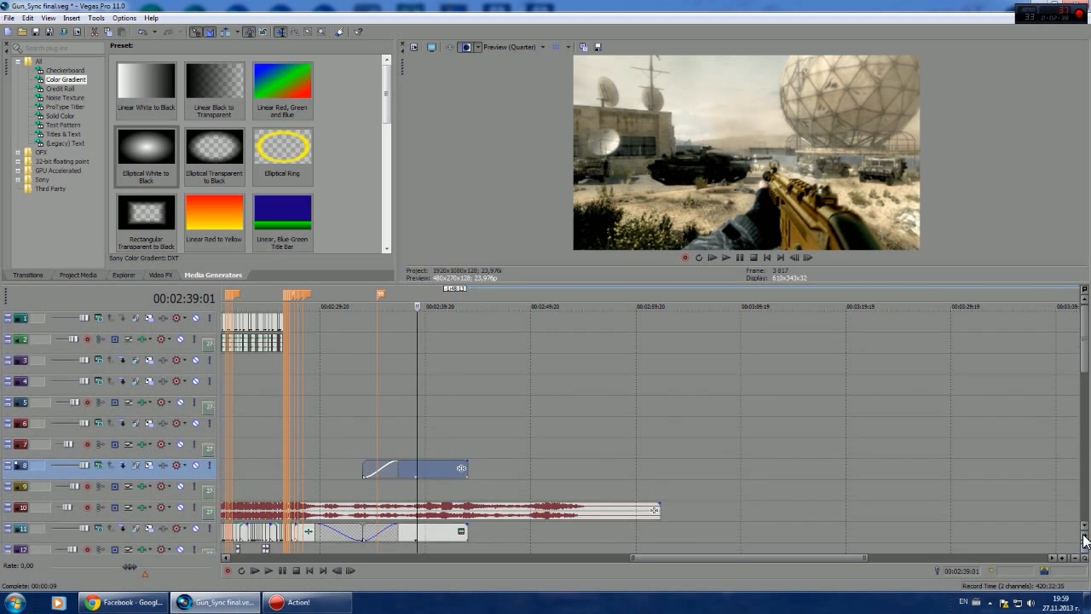
{"action": "left_click", "coordinate": [1084, 536]}
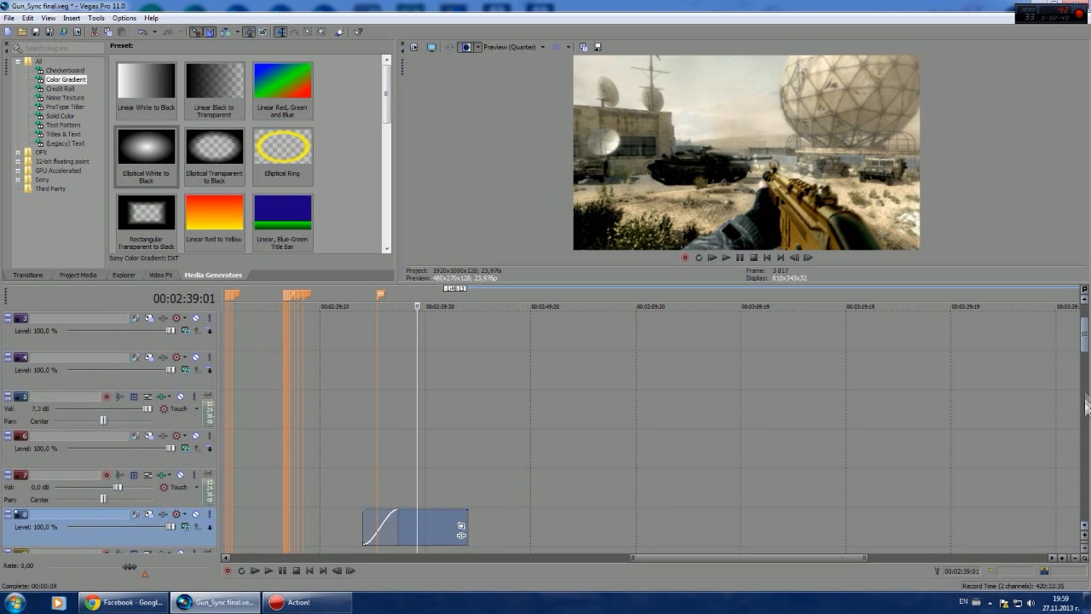
{"action": "scroll", "coordinate": [1086, 393], "scroll_direction": "down", "scroll_amount": 5}
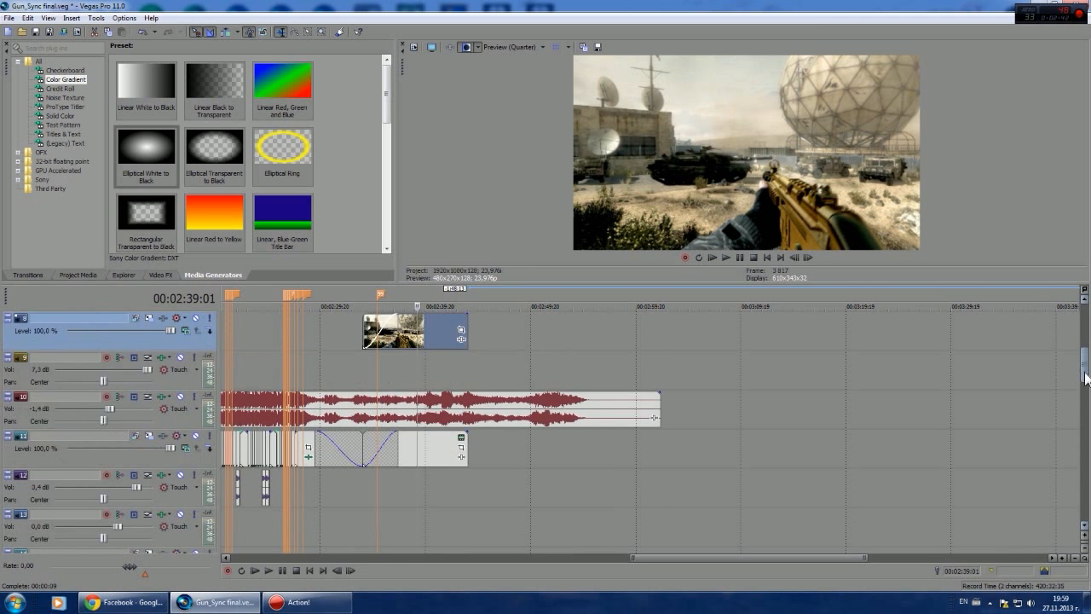
{"action": "scroll", "coordinate": [1087, 379], "scroll_direction": "up", "scroll_amount": 1}
{"action": "left_click", "coordinate": [461, 370]}
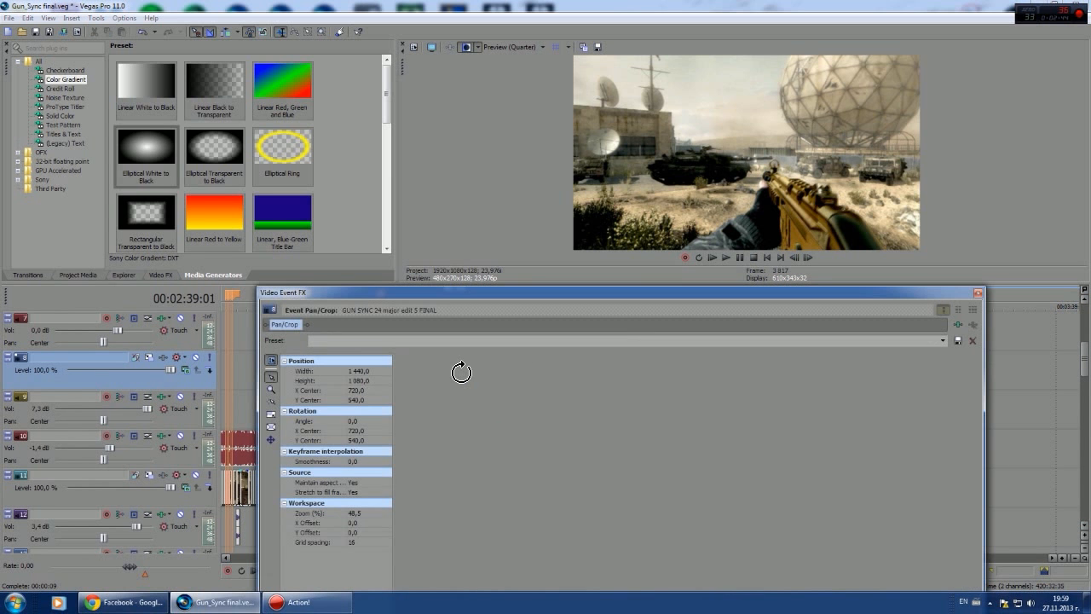
{"action": "left_click_drag", "start_coordinate": [613, 292], "coordinate": [404, 151]}
{"action": "left_click_drag", "start_coordinate": [214, 233], "coordinate": [314, 349]}
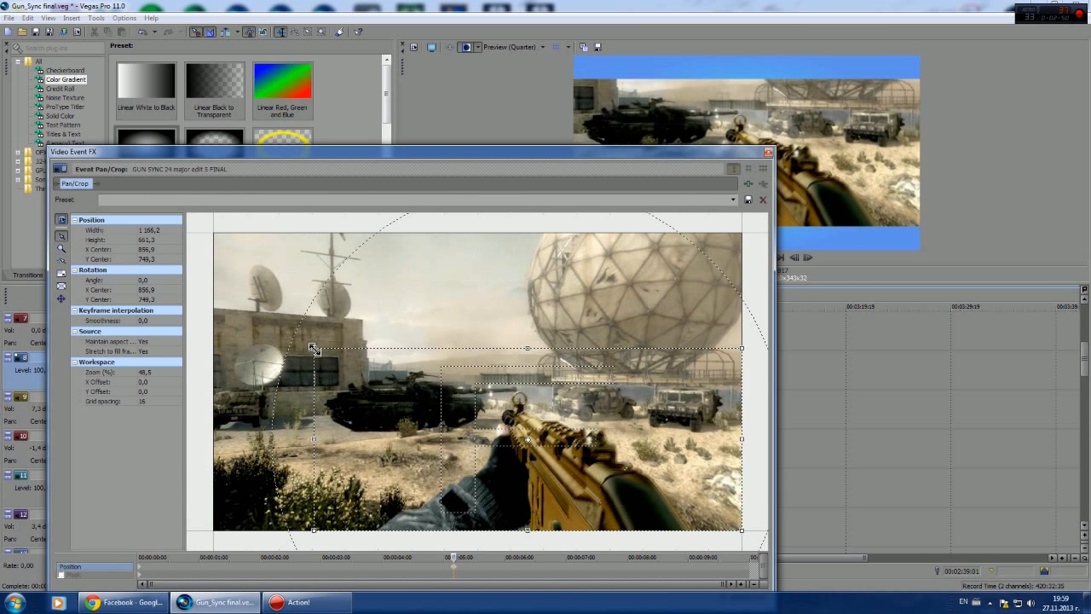
{"action": "key", "text": "ctrl+z"}
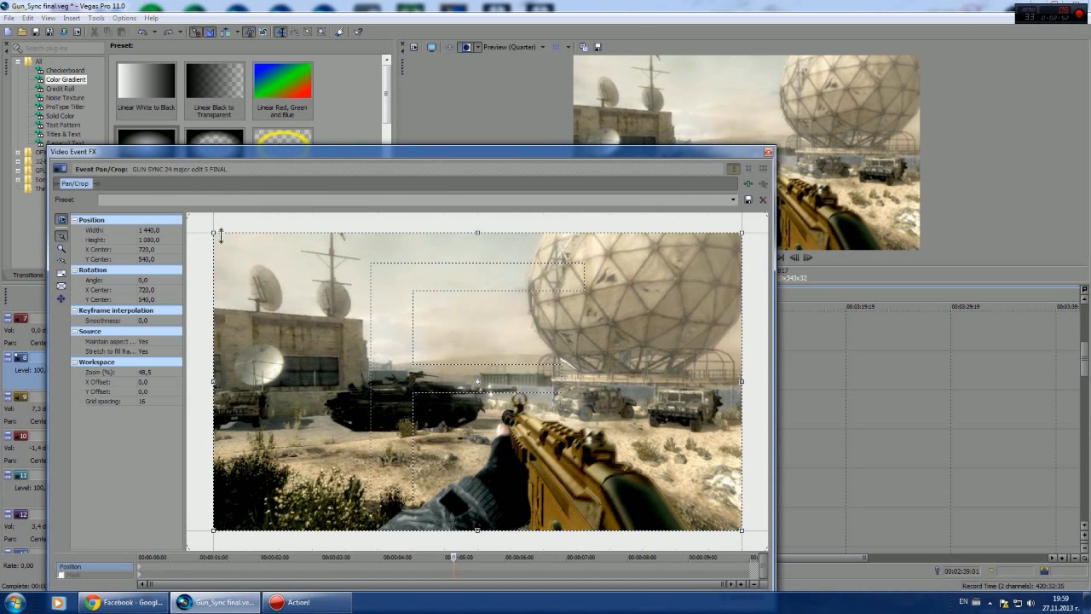
{"action": "left_click_drag", "start_coordinate": [221, 237], "coordinate": [355, 321]}
{"action": "key", "text": "ctrl+z"}
Step: Shrink the video into the upper right of the frame with a crop of about 3904 × 2928 centred near -193, 872, and close Pan/Crop
{"action": "left_click_drag", "start_coordinate": [216, 234], "coordinate": [4, 100]}
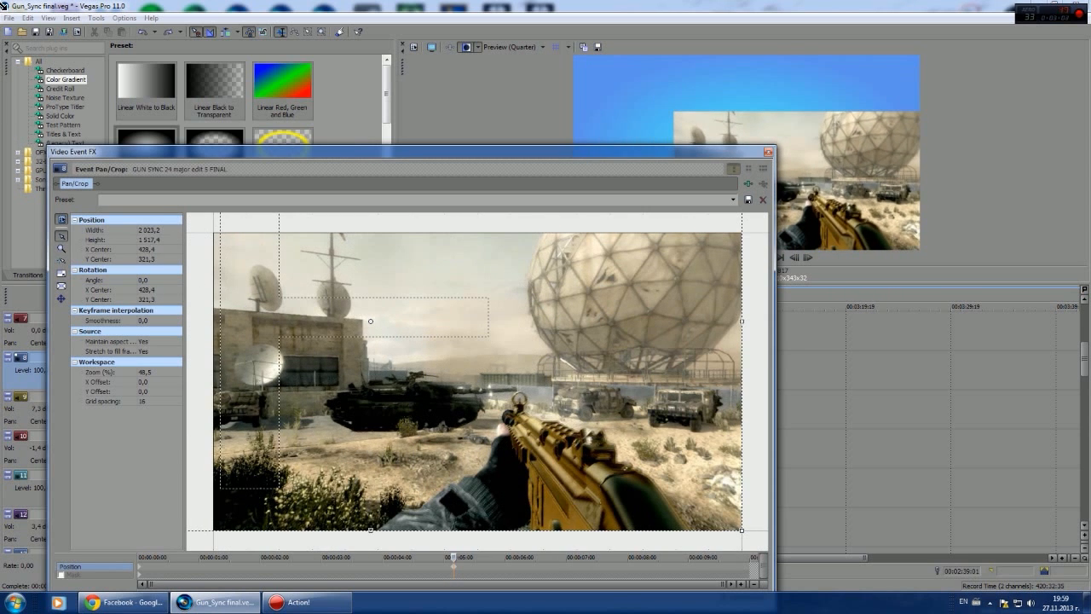
{"action": "scroll", "coordinate": [383, 290], "scroll_direction": "down", "scroll_amount": 5}
{"action": "left_click_drag", "start_coordinate": [287, 275], "coordinate": [13, 65]}
{"action": "left_click_drag", "start_coordinate": [438, 351], "coordinate": [490, 489]}
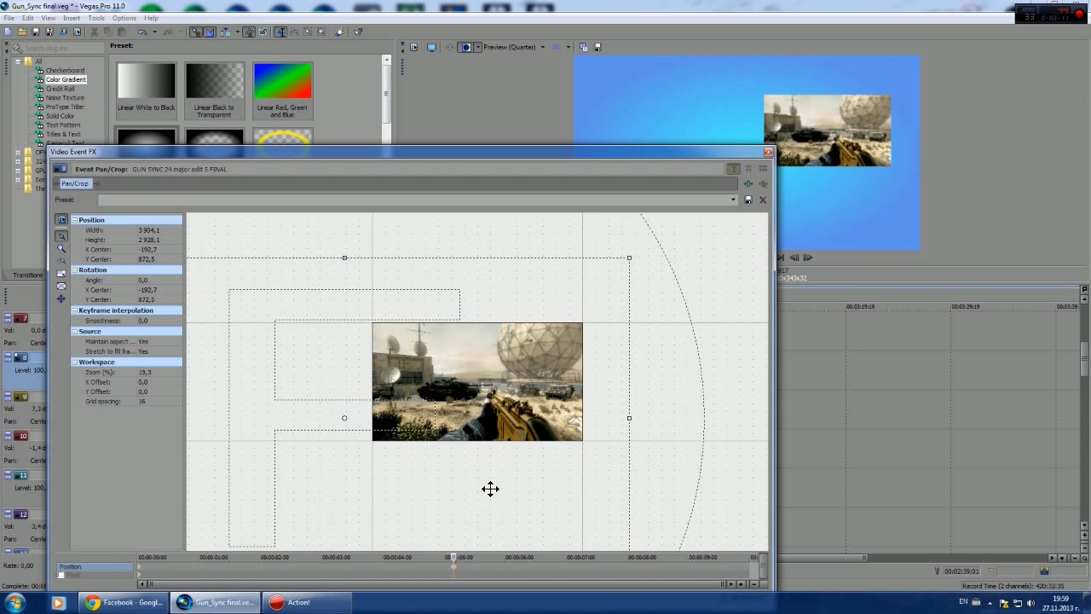
{"action": "left_click", "coordinate": [768, 152]}
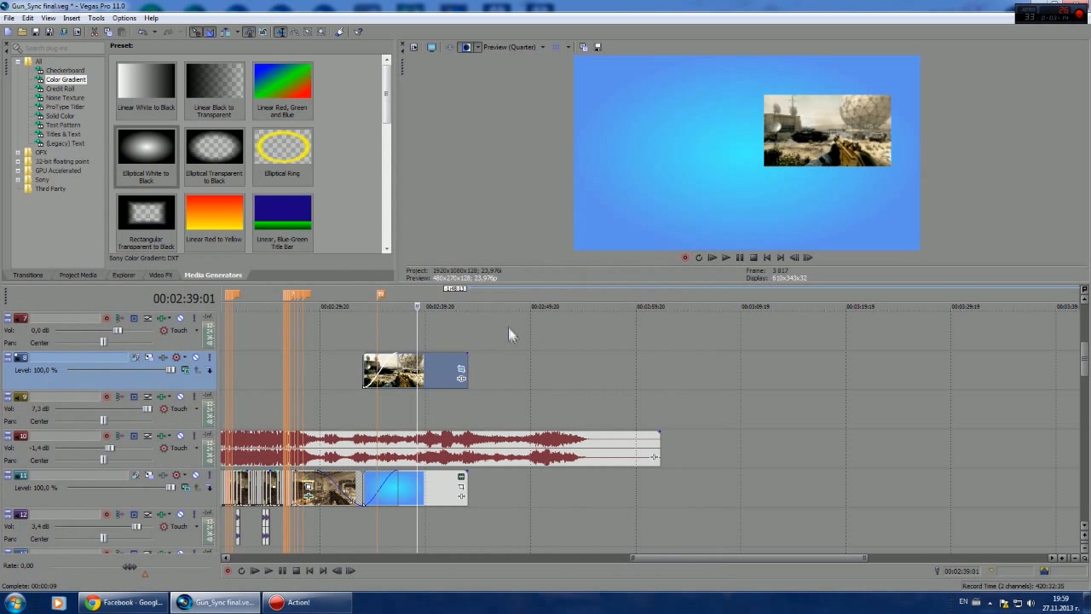
Step: Insert a text media event on track 14 at 00:02:33:21, where the blue gradient begins
{"action": "left_click", "coordinate": [370, 336]}
{"action": "left_click", "coordinate": [363, 333]}
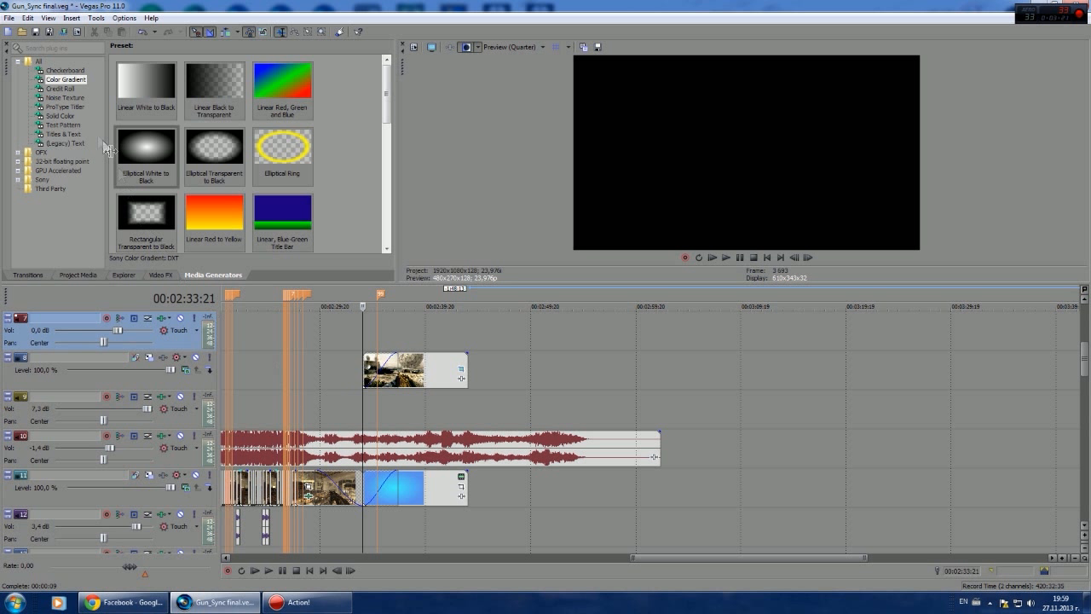
{"action": "left_click", "coordinate": [73, 19]}
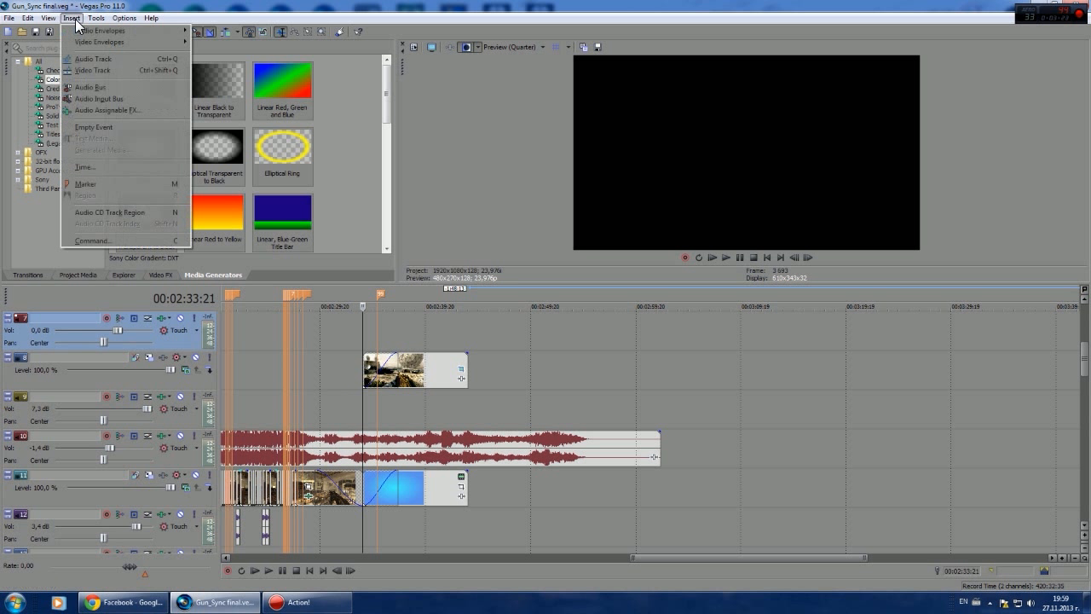
{"action": "left_click", "coordinate": [349, 413]}
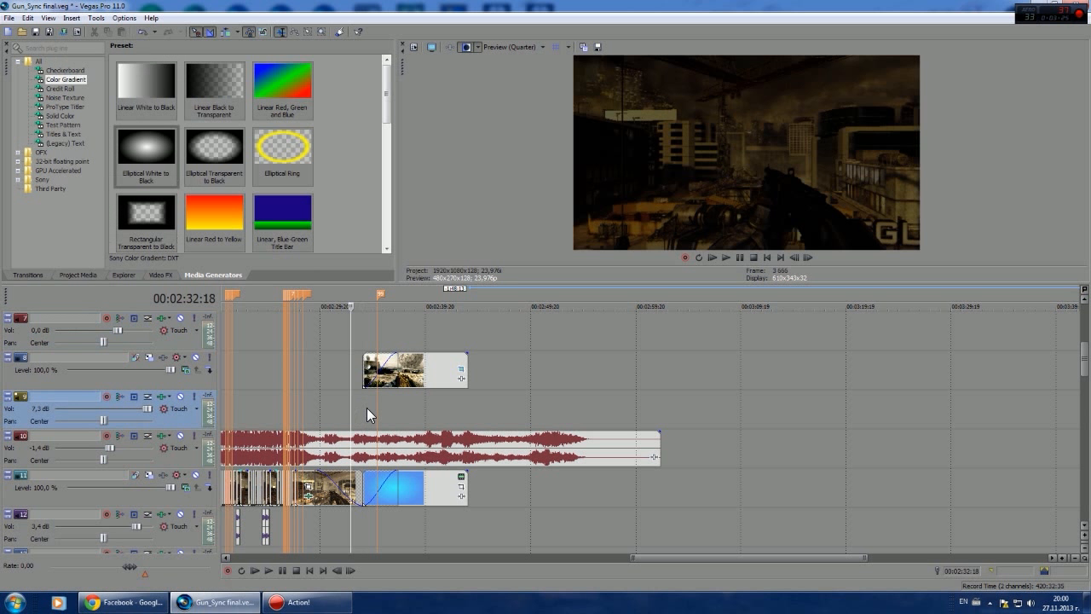
{"action": "left_click", "coordinate": [72, 18]}
{"action": "left_click", "coordinate": [130, 133]}
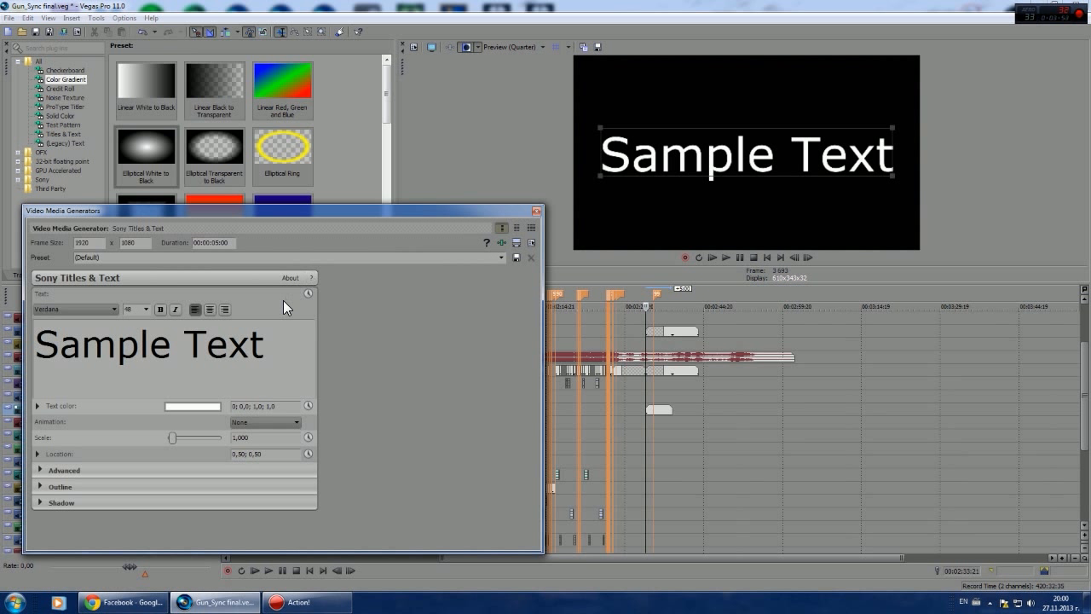
Step: Replace the sample title text with "Watch this video" and close the media generator
{"action": "left_click_drag", "start_coordinate": [277, 341], "coordinate": [2, 326]}
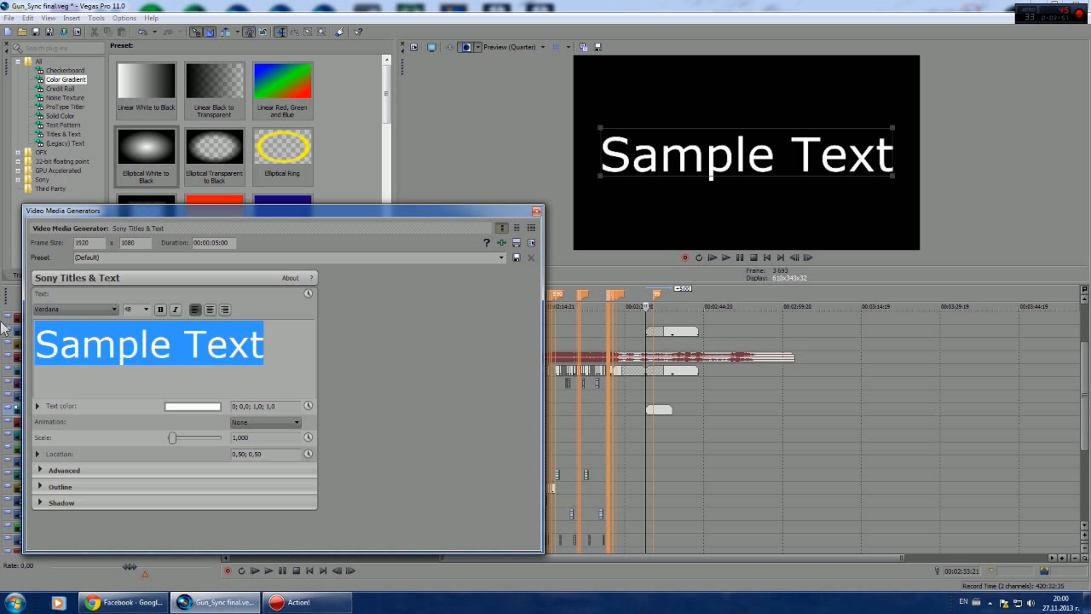
{"action": "type", "text": "Watch th"}
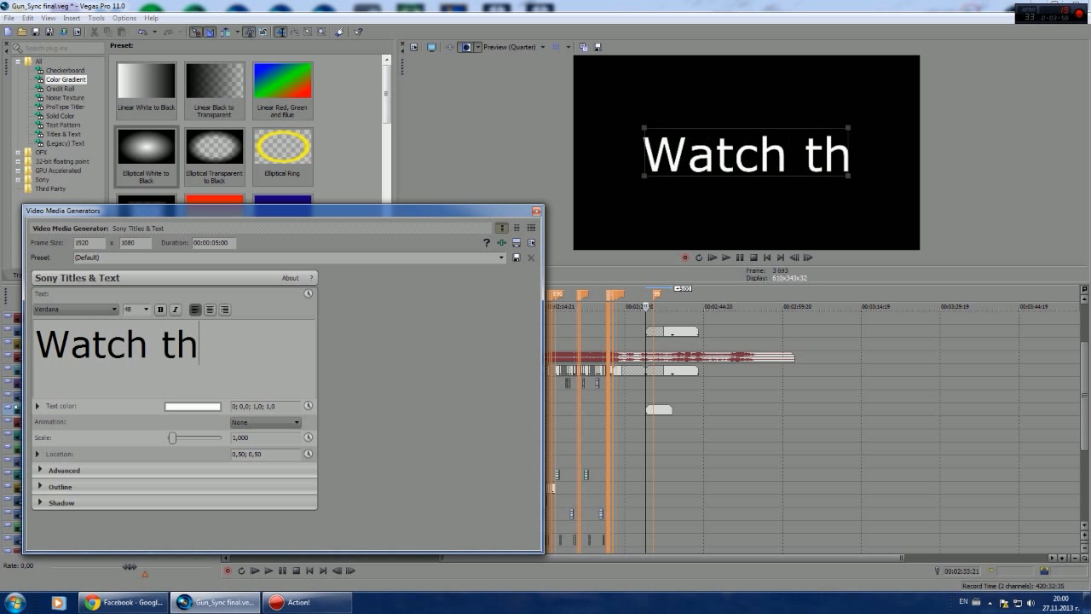
{"action": "type", "text": "is vide"}
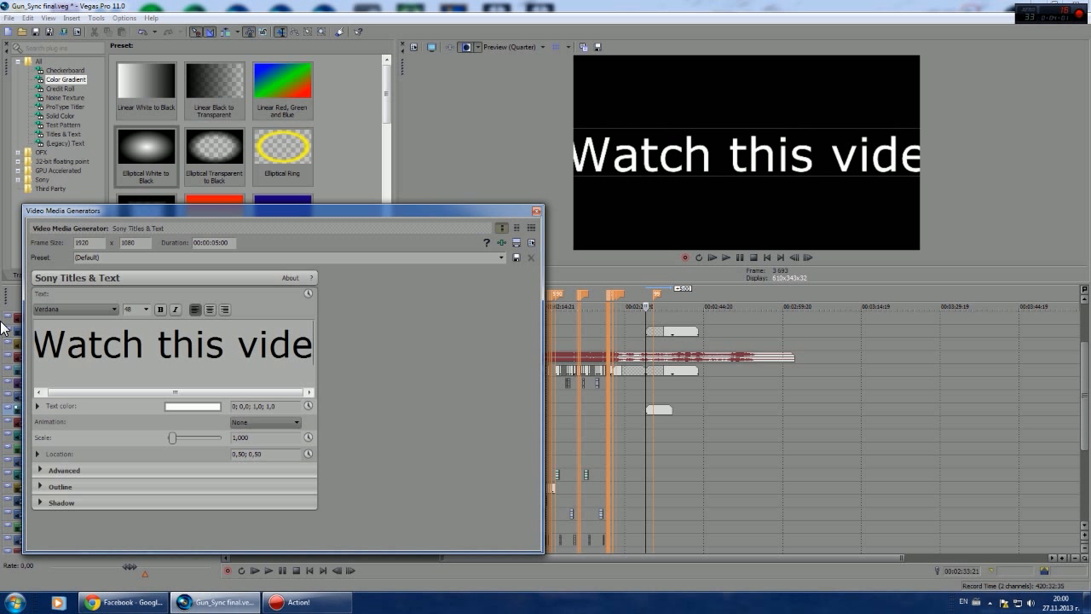
{"action": "type", "text": "o"}
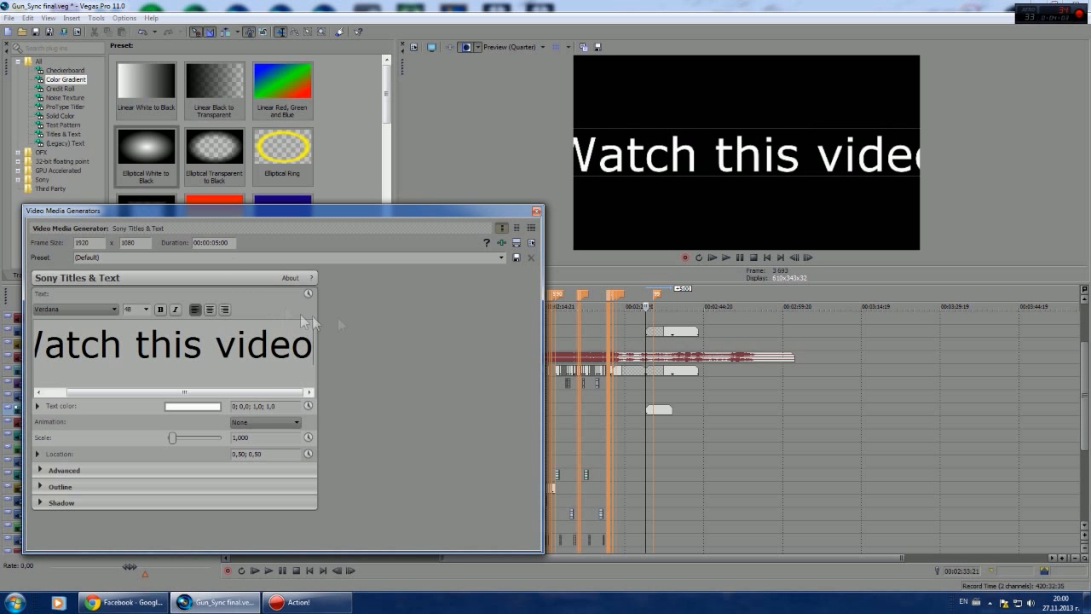
{"action": "left_click", "coordinate": [533, 215]}
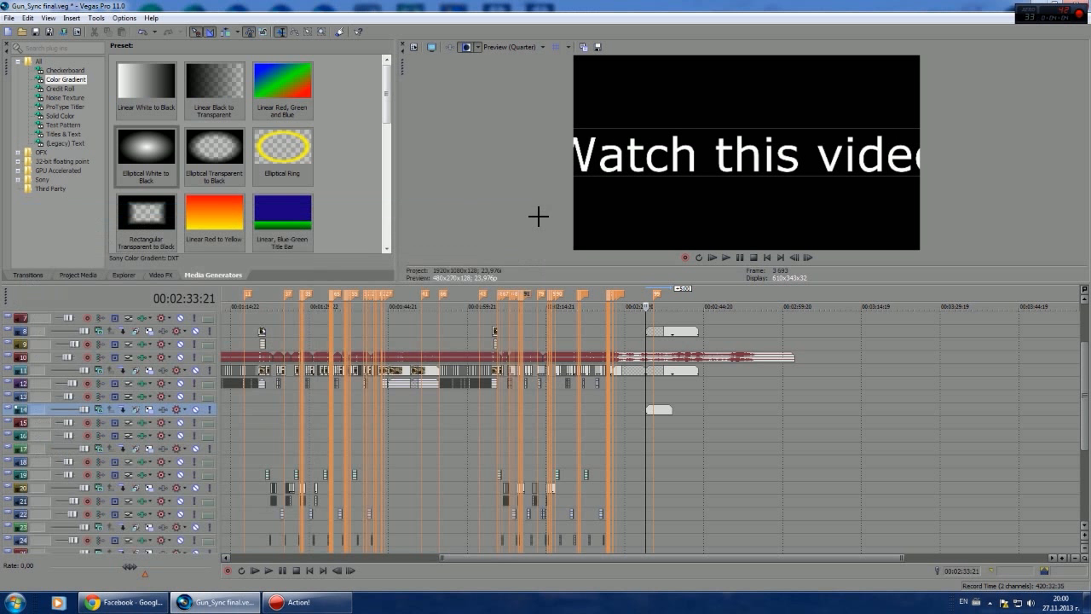
Step: Reopen the generated title on track 14 and set its text to size 20 in the Tw Cen MT font
{"action": "left_click", "coordinate": [663, 409]}
{"action": "scroll", "coordinate": [663, 411], "scroll_direction": "up", "scroll_amount": 5}
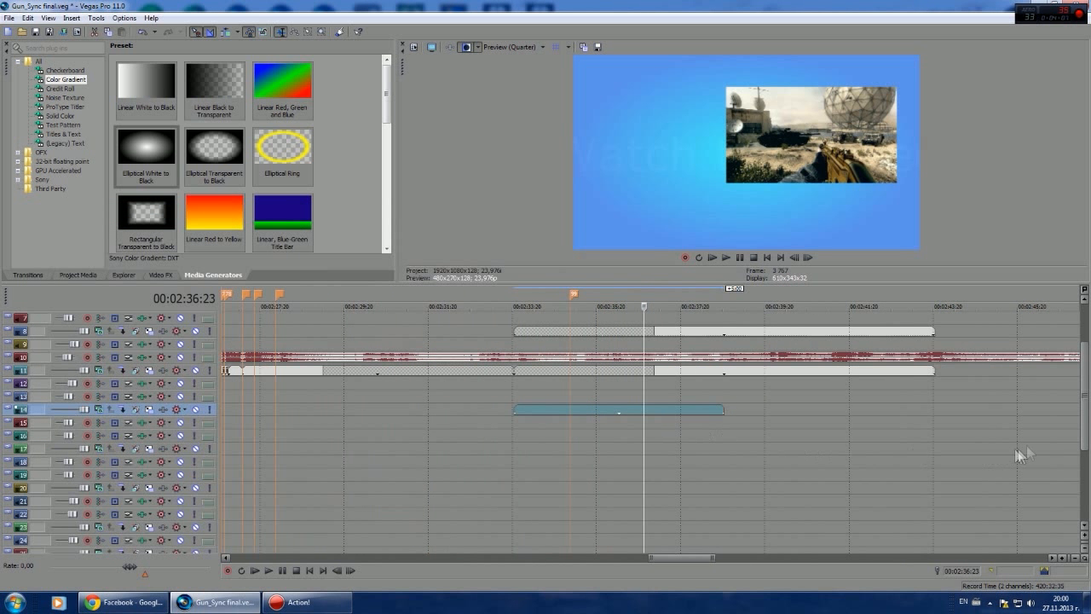
{"action": "left_click", "coordinate": [1083, 534]}
{"action": "left_click", "coordinate": [1083, 534]}
{"action": "left_click", "coordinate": [1084, 534]}
{"action": "left_click", "coordinate": [1084, 535]}
{"action": "left_click", "coordinate": [717, 519]}
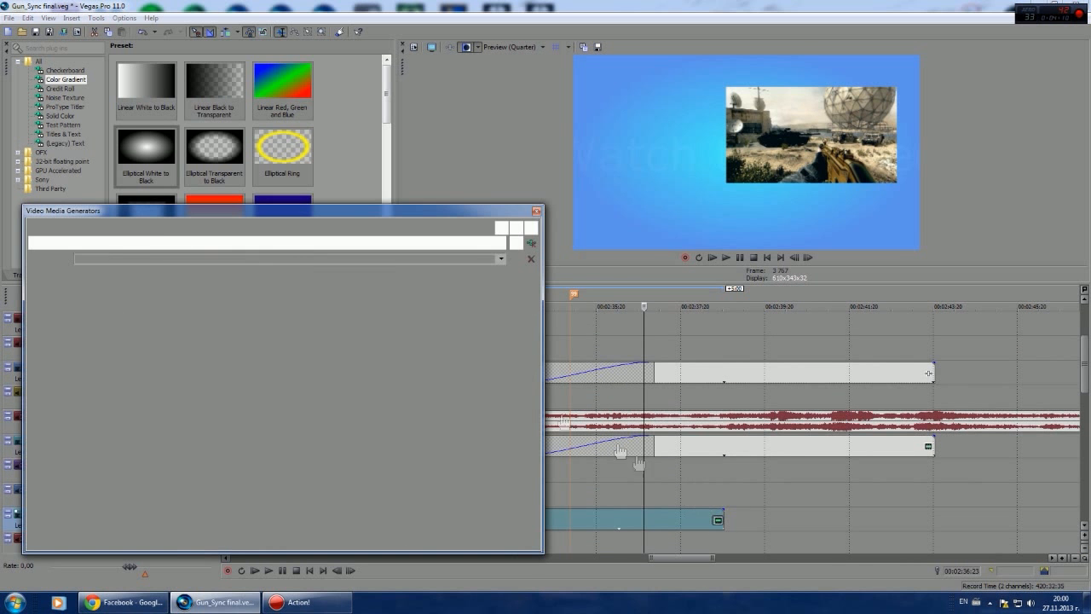
{"action": "left_click_drag", "start_coordinate": [237, 362], "coordinate": [4, 328]}
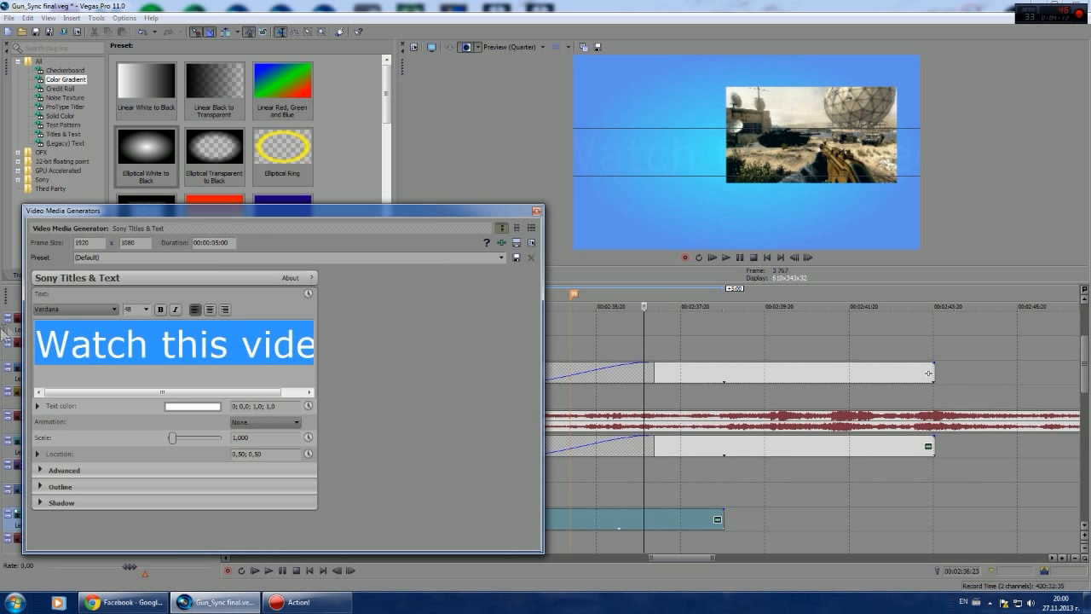
{"action": "left_click", "coordinate": [145, 309]}
{"action": "left_click", "coordinate": [139, 361]}
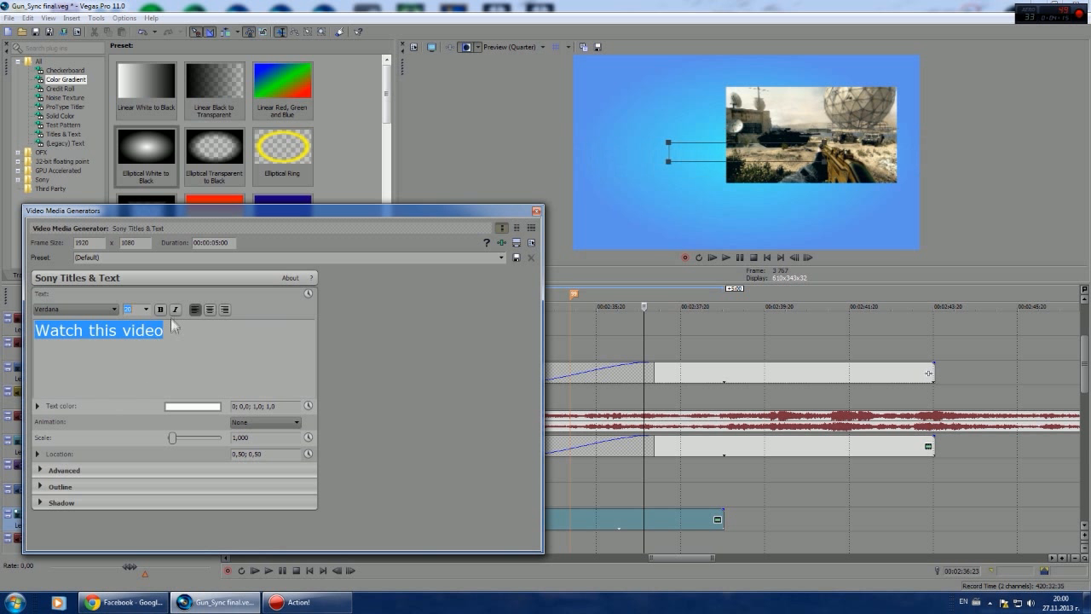
{"action": "left_click", "coordinate": [67, 308]}
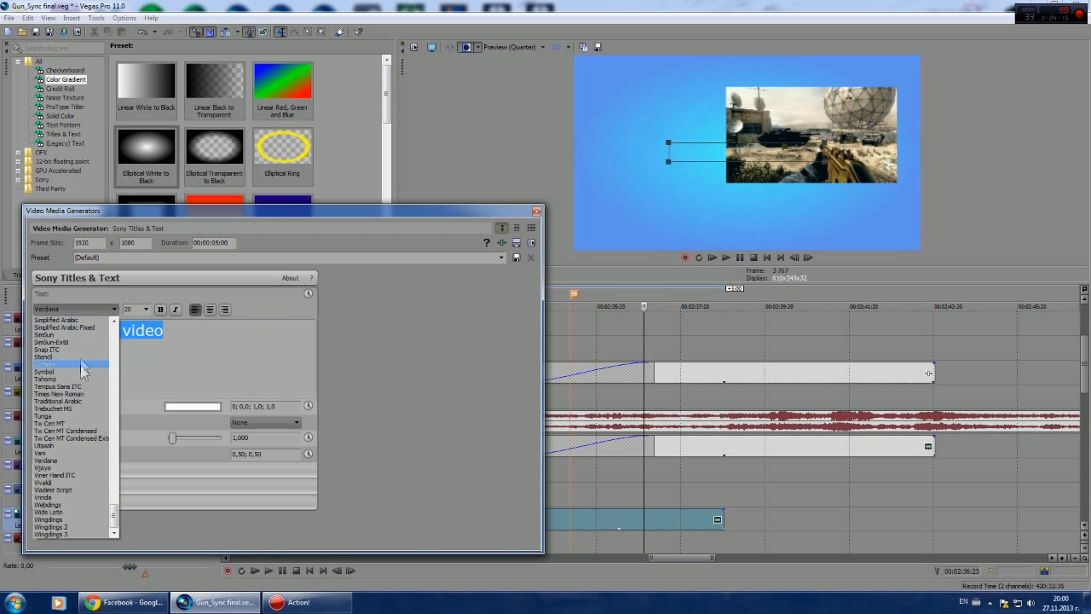
{"action": "left_click", "coordinate": [84, 422]}
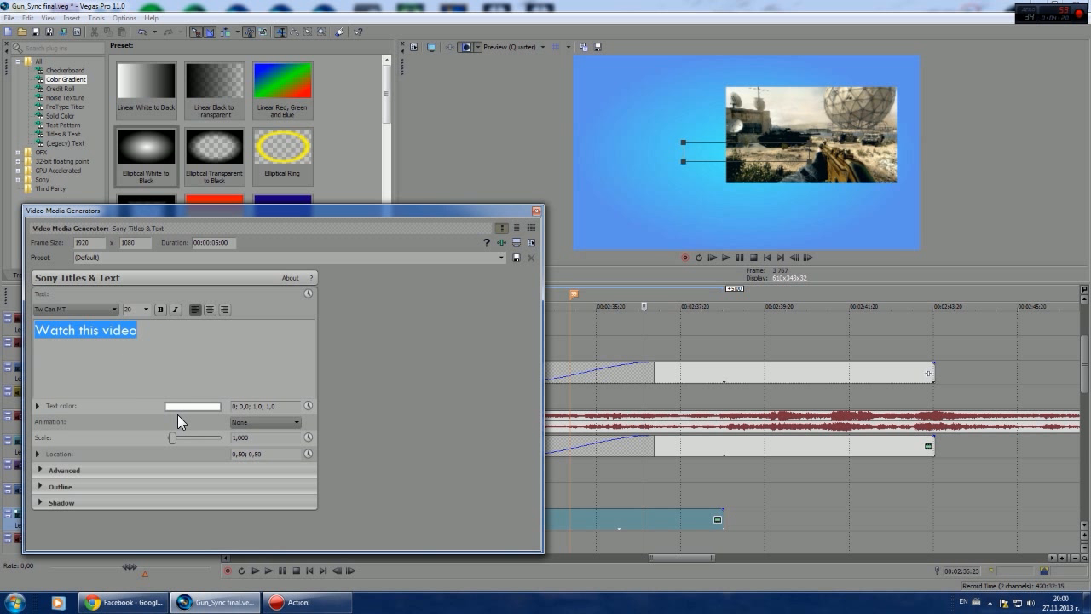
Step: Set the title's outline color to near-black with HSV values 0; 0,05; 0,09; 1,0
{"action": "left_click", "coordinate": [41, 487]}
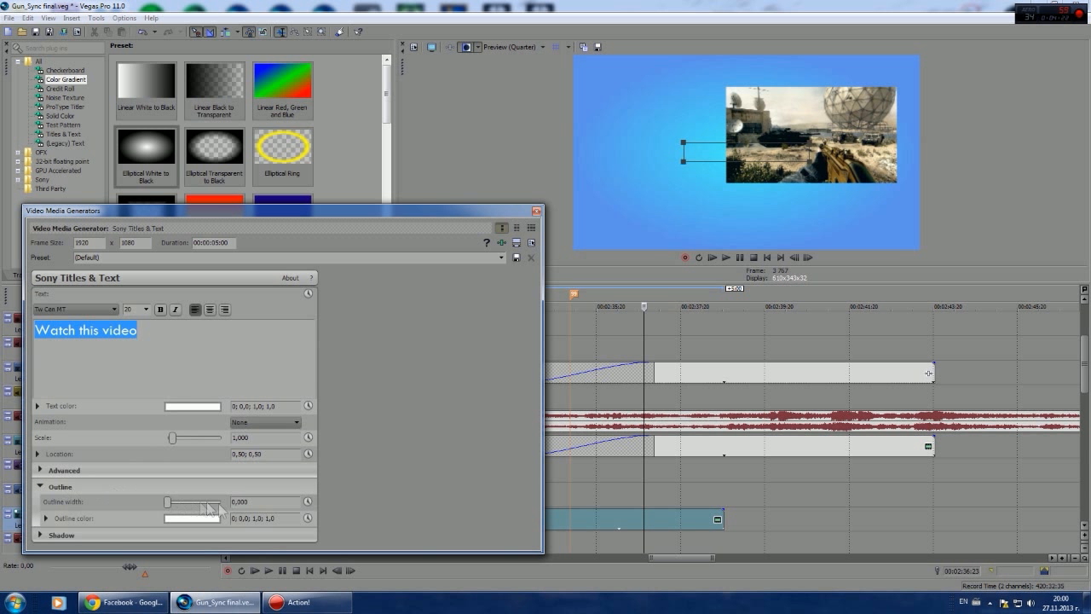
{"action": "left_click", "coordinate": [175, 519]}
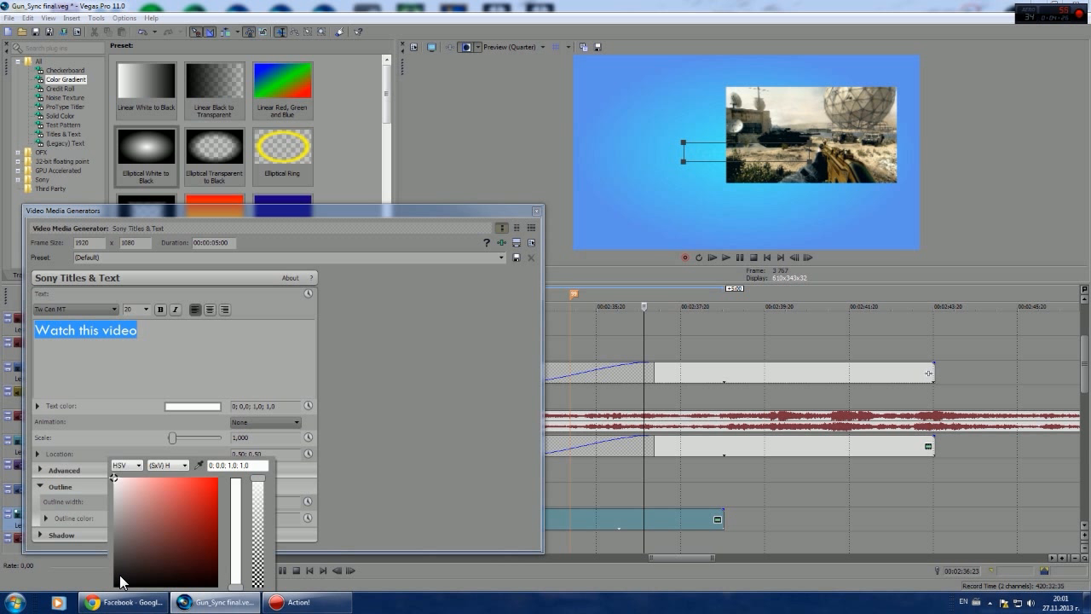
{"action": "left_click", "coordinate": [118, 579]}
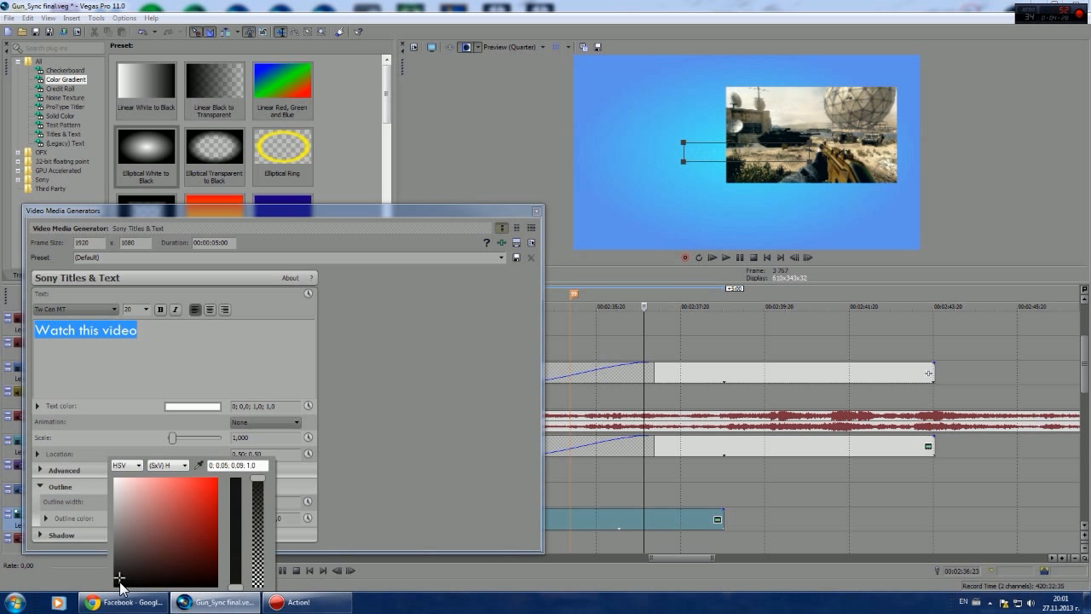
{"action": "left_click_drag", "start_coordinate": [236, 578], "coordinate": [237, 569]}
{"action": "left_click", "coordinate": [234, 588]}
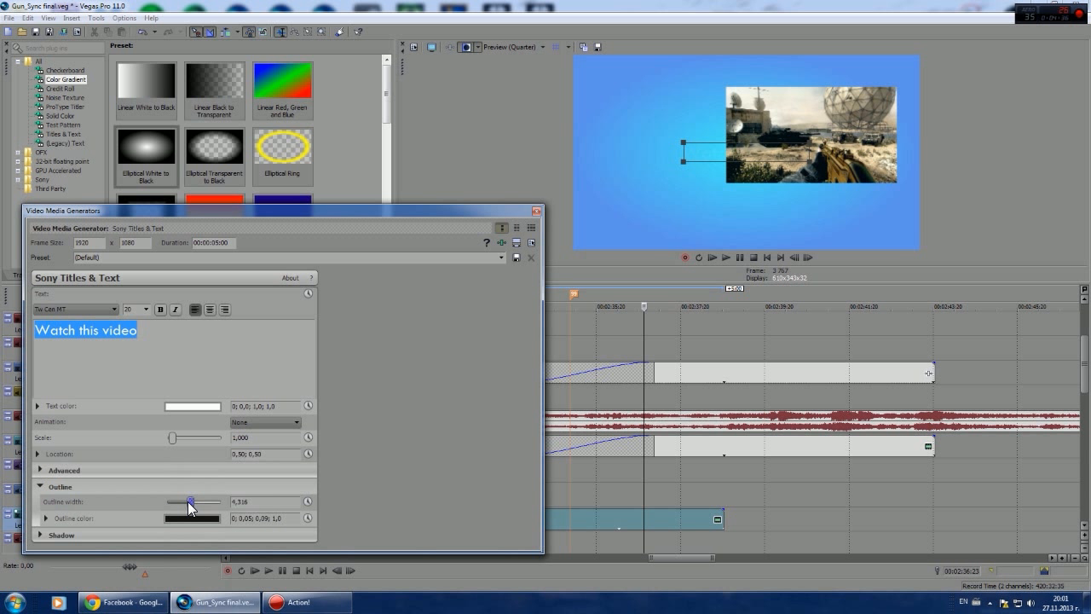
Step: Move the title event from track 14 up to track 6, above the inserted video, keeping its start at 00:02:33:21
{"action": "left_click_drag", "start_coordinate": [663, 483], "coordinate": [487, 266]}
{"action": "left_click_drag", "start_coordinate": [471, 219], "coordinate": [266, 403]}
{"action": "left_click_drag", "start_coordinate": [577, 529], "coordinate": [574, 357]}
{"action": "left_click", "coordinate": [517, 348]}
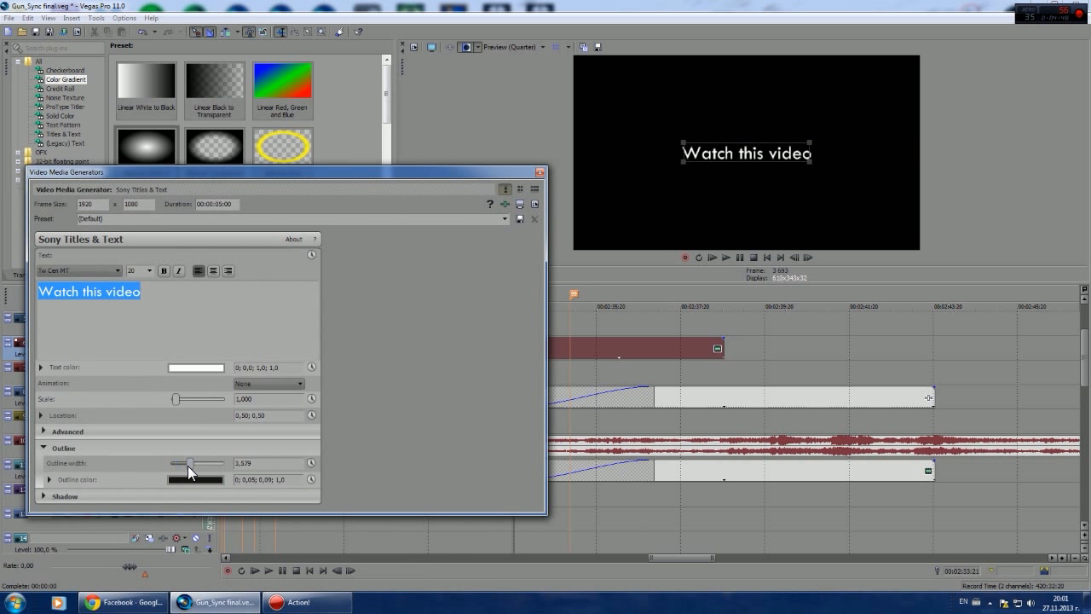
Step: Set the title's outline width to about 8,4, checking it over the blue gradient, and close the media generator
{"action": "left_click_drag", "start_coordinate": [190, 465], "coordinate": [196, 464]}
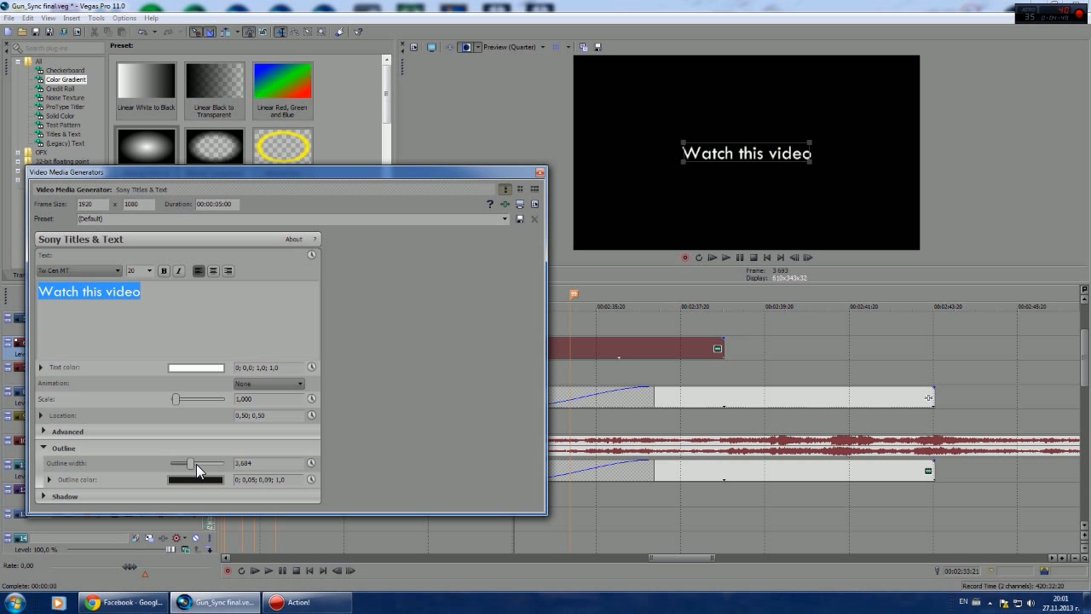
{"action": "left_click", "coordinate": [662, 367]}
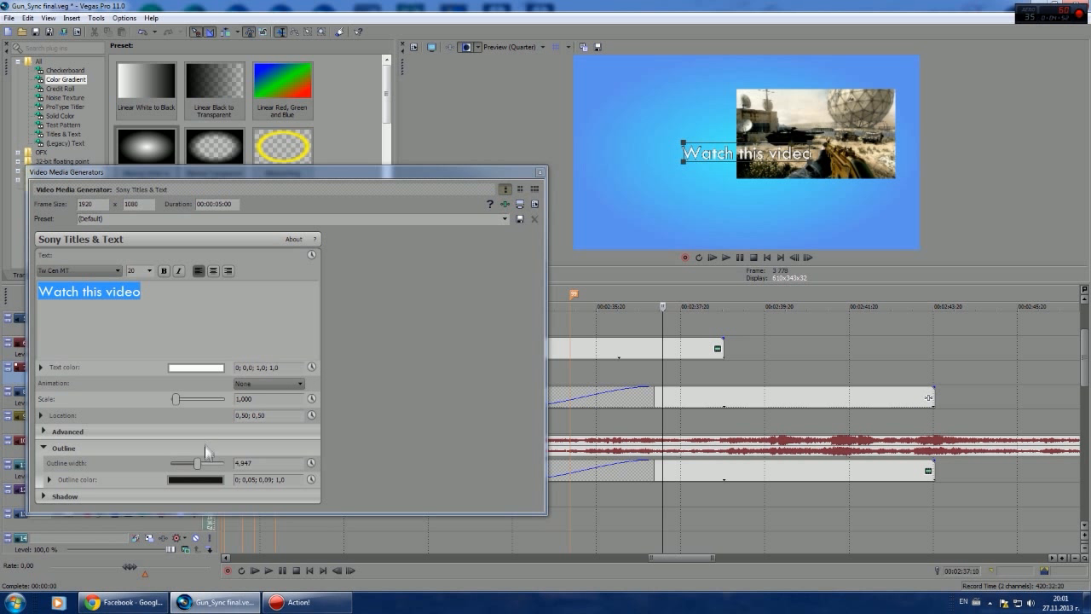
{"action": "left_click_drag", "start_coordinate": [195, 462], "coordinate": [212, 463]}
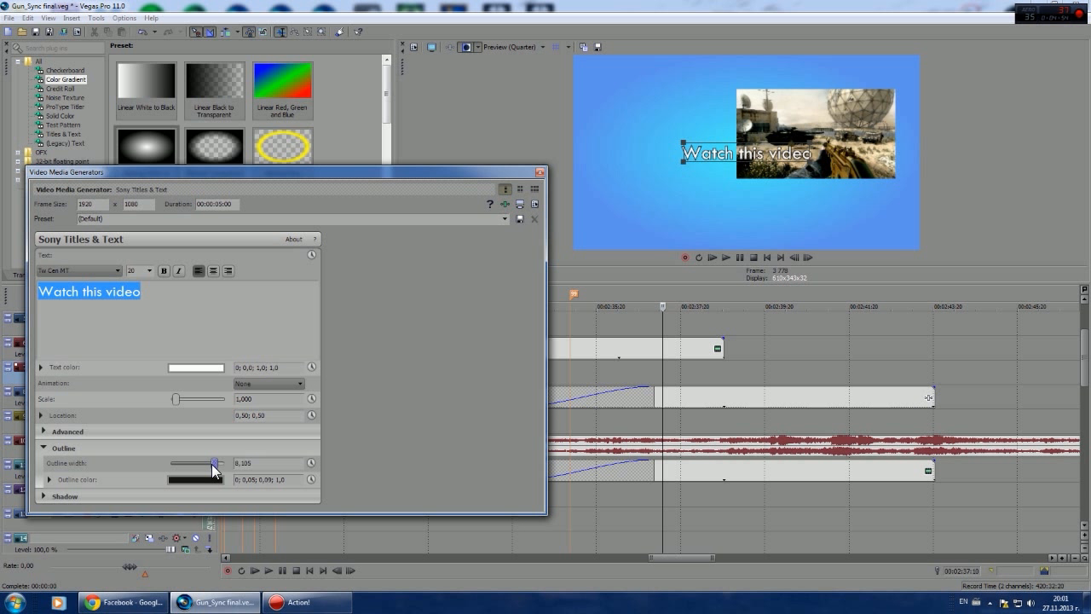
{"action": "left_click_drag", "start_coordinate": [448, 172], "coordinate": [792, 109]}
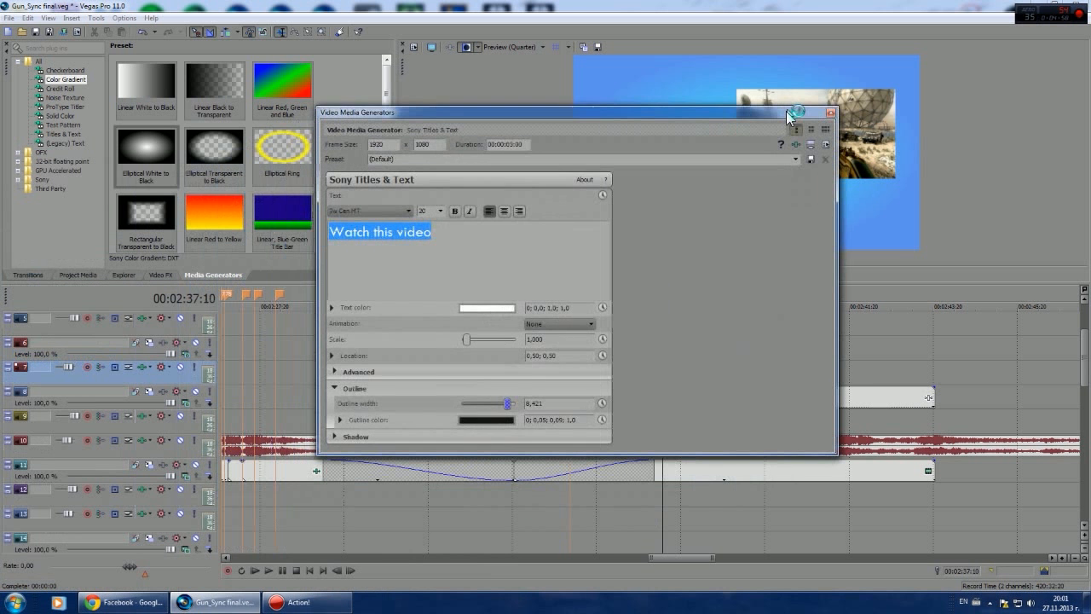
{"action": "left_click", "coordinate": [839, 112]}
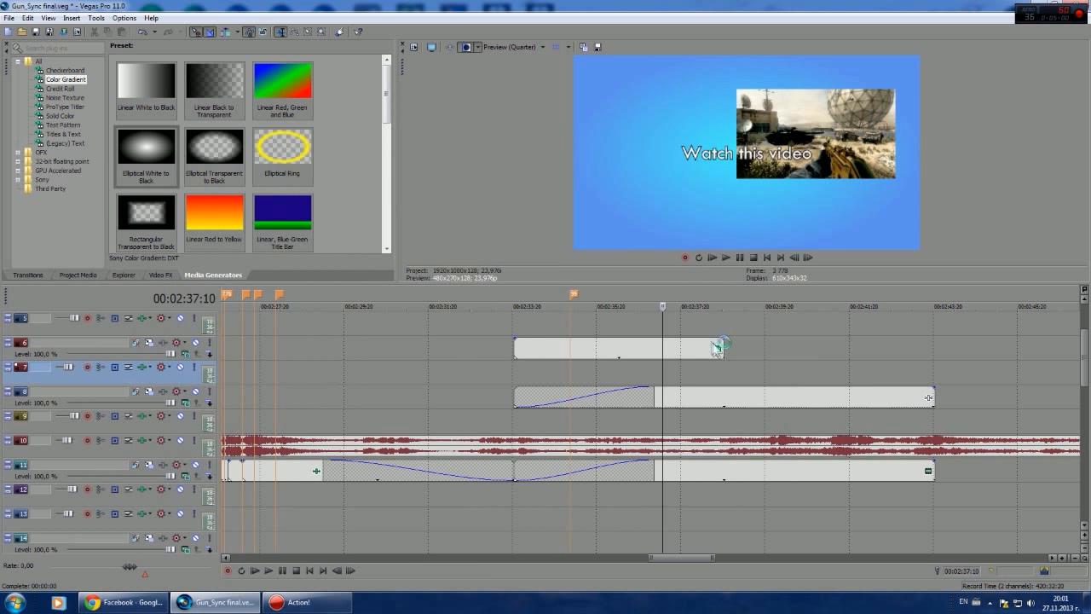
Step: Open Pan/Crop for the title on track 6 and move the text to the upper right, with the crop centred near 495,9, 913,3
{"action": "left_click", "coordinate": [1086, 537]}
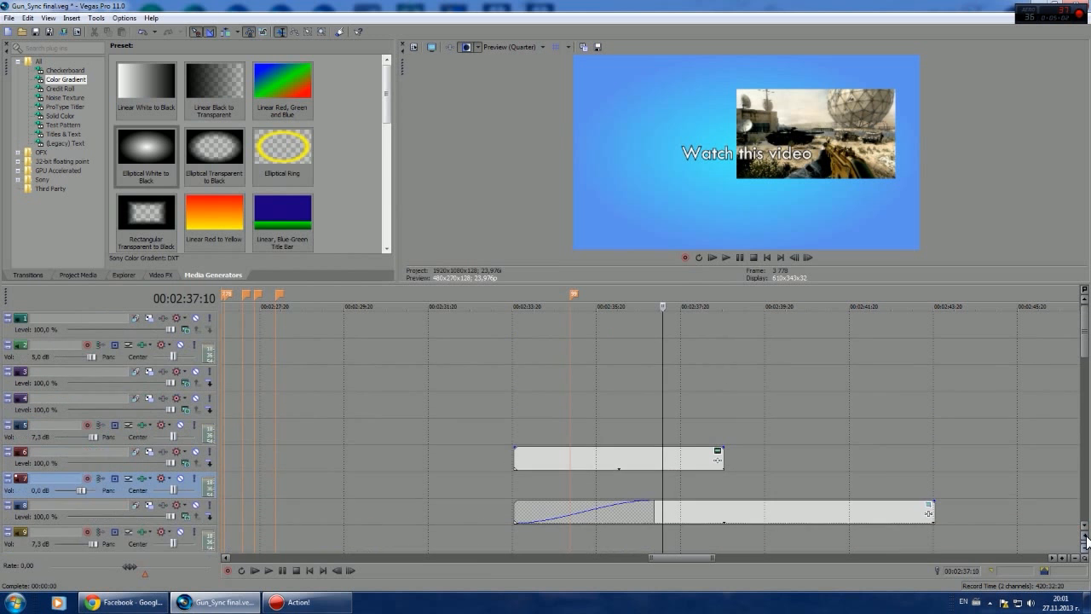
{"action": "left_click", "coordinate": [519, 464]}
{"action": "left_click", "coordinate": [718, 465]}
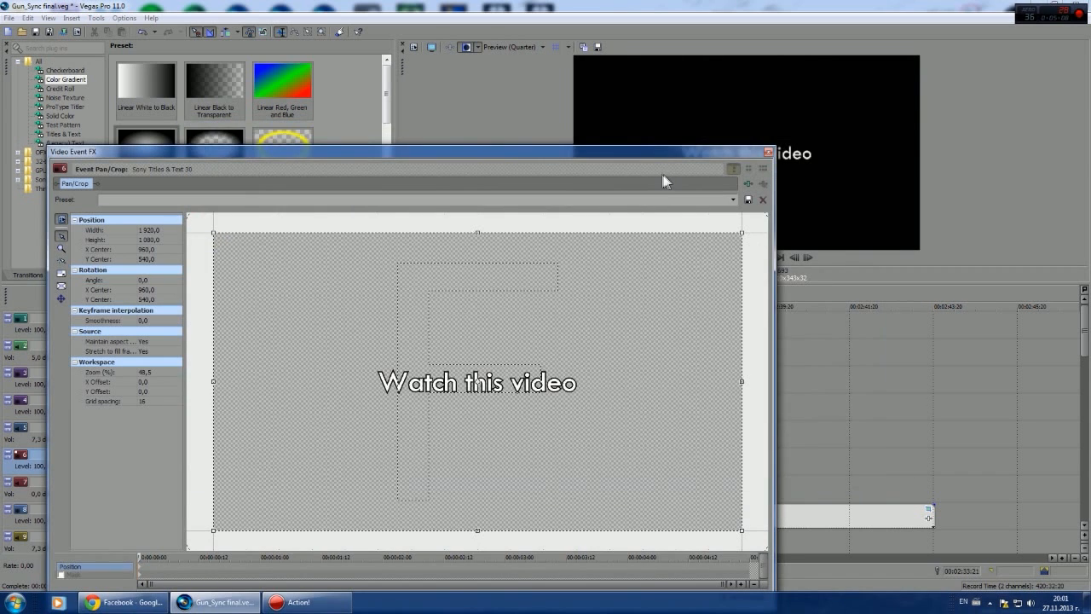
{"action": "left_click_drag", "start_coordinate": [643, 152], "coordinate": [640, 107]}
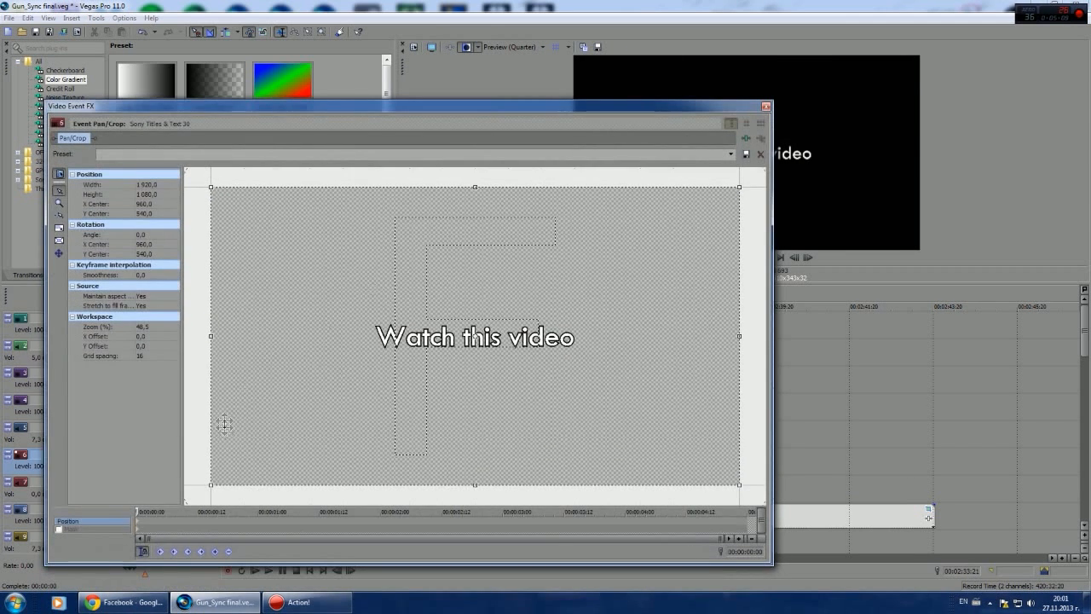
{"action": "left_click", "coordinate": [139, 527]}
{"action": "left_click_drag", "start_coordinate": [621, 106], "coordinate": [508, 184]}
{"action": "left_click_drag", "start_coordinate": [481, 290], "coordinate": [354, 395]}
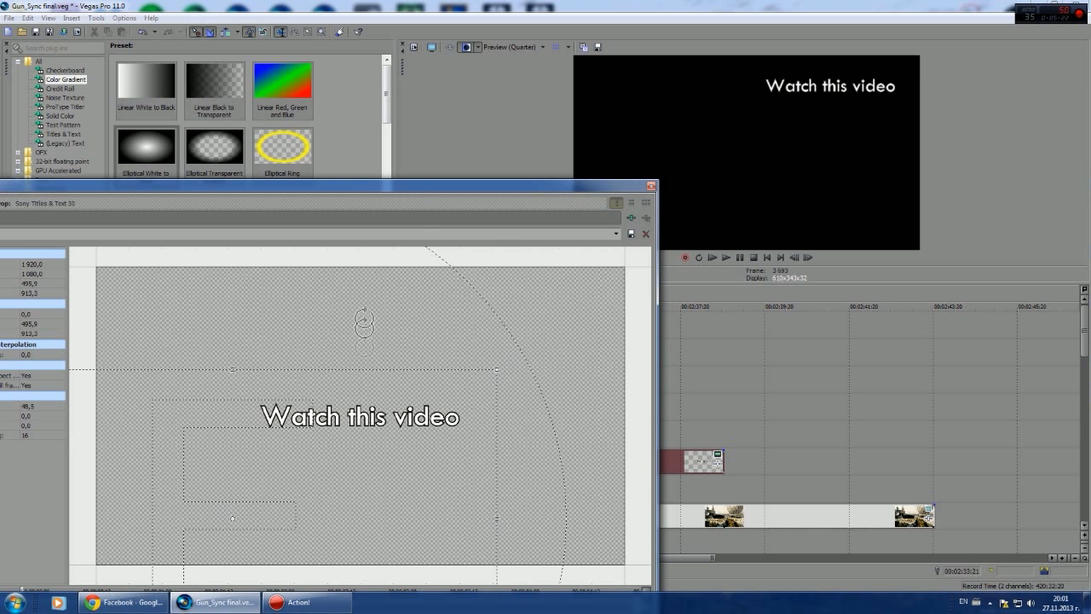
Step: At 00:02:36:13, reposition the title just above the shrunken video, with the crop centred near 617,6, 993,8
{"action": "left_click_drag", "start_coordinate": [420, 197], "coordinate": [253, 186]}
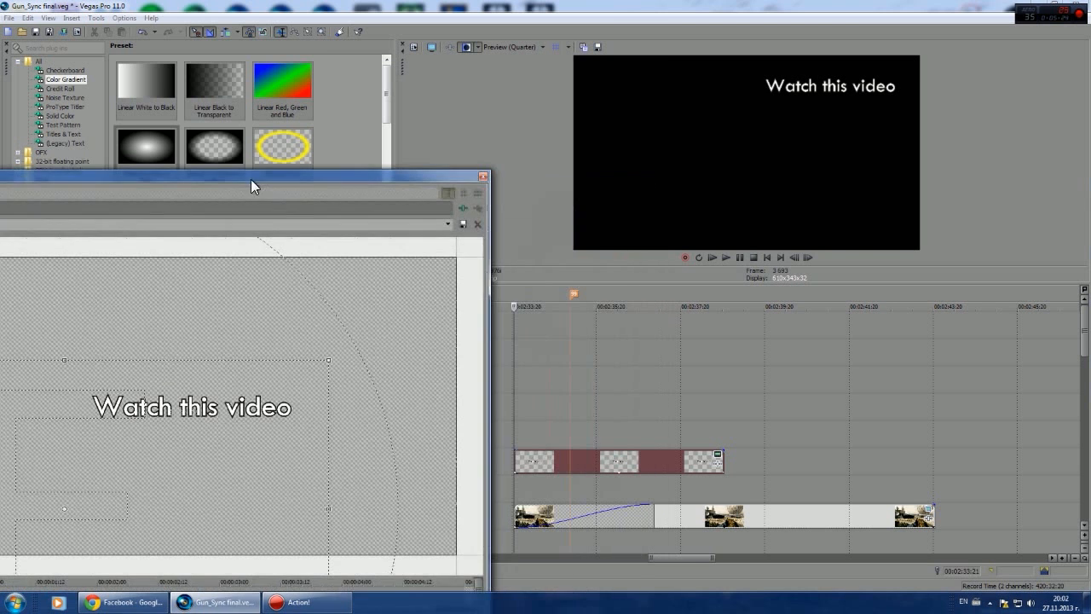
{"action": "left_click", "coordinate": [627, 486]}
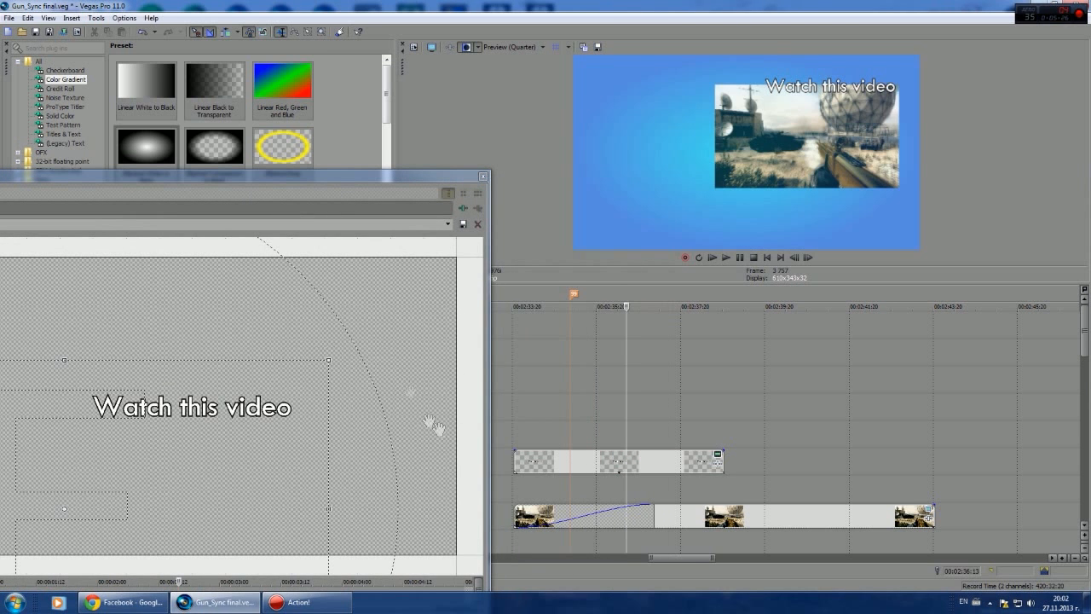
{"action": "left_click_drag", "start_coordinate": [402, 178], "coordinate": [526, 139]}
{"action": "left_click_drag", "start_coordinate": [345, 363], "coordinate": [380, 386]}
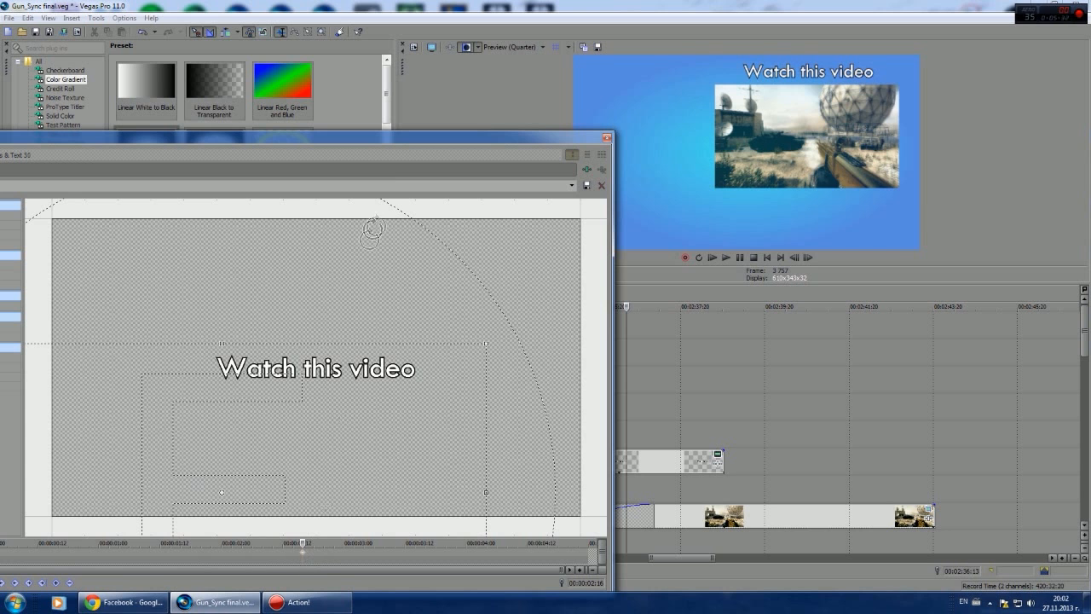
{"action": "left_click_drag", "start_coordinate": [386, 138], "coordinate": [440, 132]}
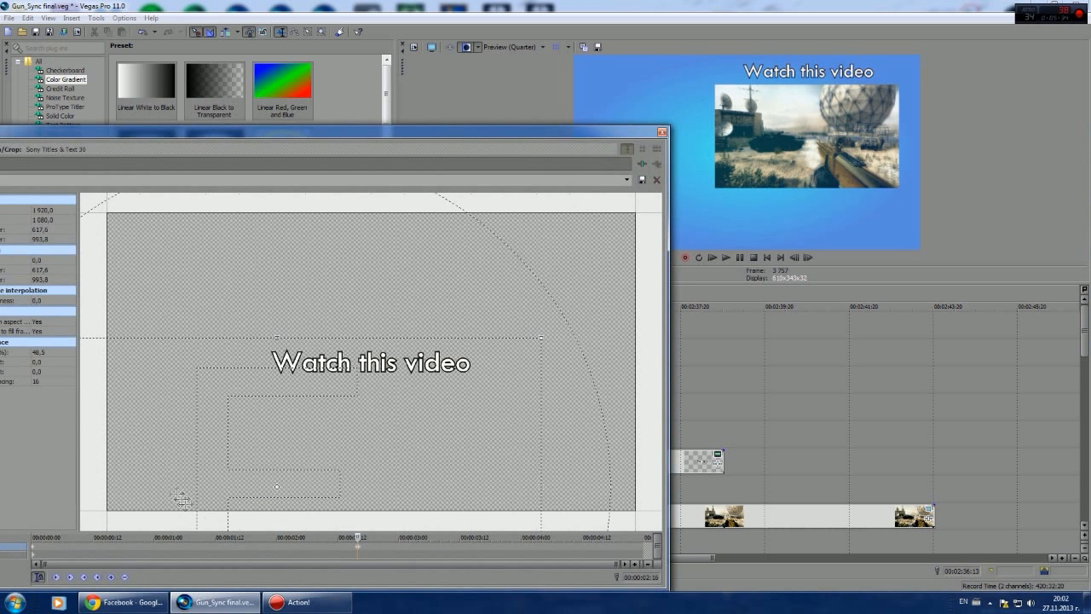
Step: Nudge the title horizontally to centre it above the video, ending at an X center of 607,3
{"action": "key", "text": "Left"}
{"action": "key", "text": "Left"}
{"action": "key", "text": "Left"}
{"action": "key", "text": "Left"}
{"action": "key", "text": "Left"}
{"action": "key", "text": "Left"}
{"action": "key", "text": "Left"}
{"action": "key", "text": "Left"}
{"action": "key", "text": "Left"}
{"action": "key", "text": "Left"}
{"action": "key", "text": "Left"}
{"action": "key", "text": "Left"}
{"action": "key", "text": "Left"}
{"action": "key", "text": "Left"}
{"action": "key", "text": "Left"}
{"action": "key", "text": "Left"}
{"action": "key", "text": "Left"}
{"action": "key", "text": "Left"}
{"action": "key", "text": "Left"}
{"action": "key", "text": "Left"}
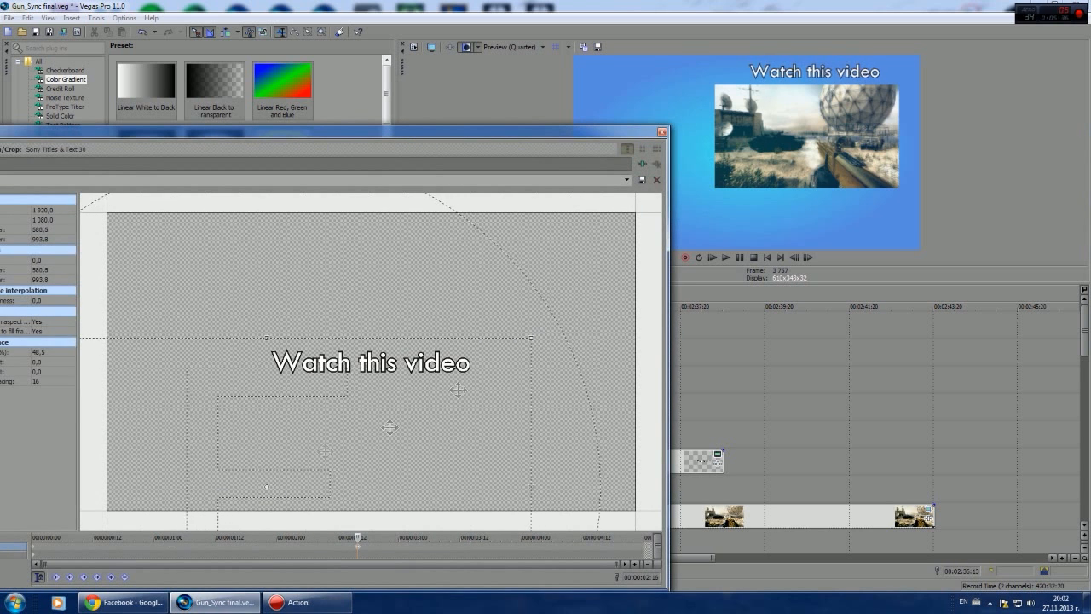
{"action": "key", "text": "Right"}
{"action": "key", "text": "Right"}
{"action": "key", "text": "Right"}
{"action": "key", "text": "Right"}
{"action": "key", "text": "Right"}
{"action": "key", "text": "Right"}
{"action": "key", "text": "Right"}
{"action": "key", "text": "Right"}
{"action": "key", "text": "Right"}
{"action": "key", "text": "Right"}
{"action": "key", "text": "Right"}
{"action": "key", "text": "Right"}
{"action": "key", "text": "Right"}
{"action": "key", "text": "Right"}
{"action": "key", "text": "Right"}
{"action": "key", "text": "Right"}
{"action": "key", "text": "Right"}
{"action": "key", "text": "Right"}
{"action": "key", "text": "Right"}
{"action": "key", "text": "Right"}
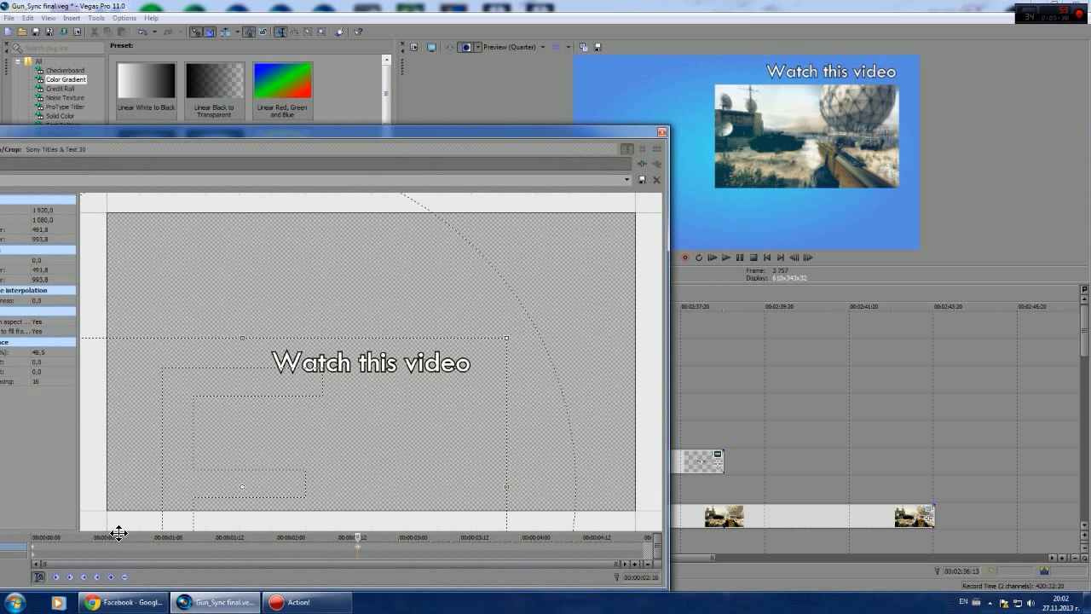
{"action": "key", "text": "Left"}
{"action": "key", "text": "Left"}
{"action": "key", "text": "Left"}
{"action": "key", "text": "Left"}
{"action": "key", "text": "Left"}
{"action": "key", "text": "Left"}
{"action": "key", "text": "Left"}
{"action": "key", "text": "Left"}
{"action": "key", "text": "Right"}
{"action": "key", "text": "Right"}
{"action": "key", "text": "Right"}
{"action": "key", "text": "Right"}
{"action": "key", "text": "Right"}
{"action": "key", "text": "Right"}
{"action": "key", "text": "Right"}
{"action": "key", "text": "Right"}
{"action": "key", "text": "Right"}
{"action": "key", "text": "Right"}
{"action": "key", "text": "Right"}
{"action": "key", "text": "Right"}
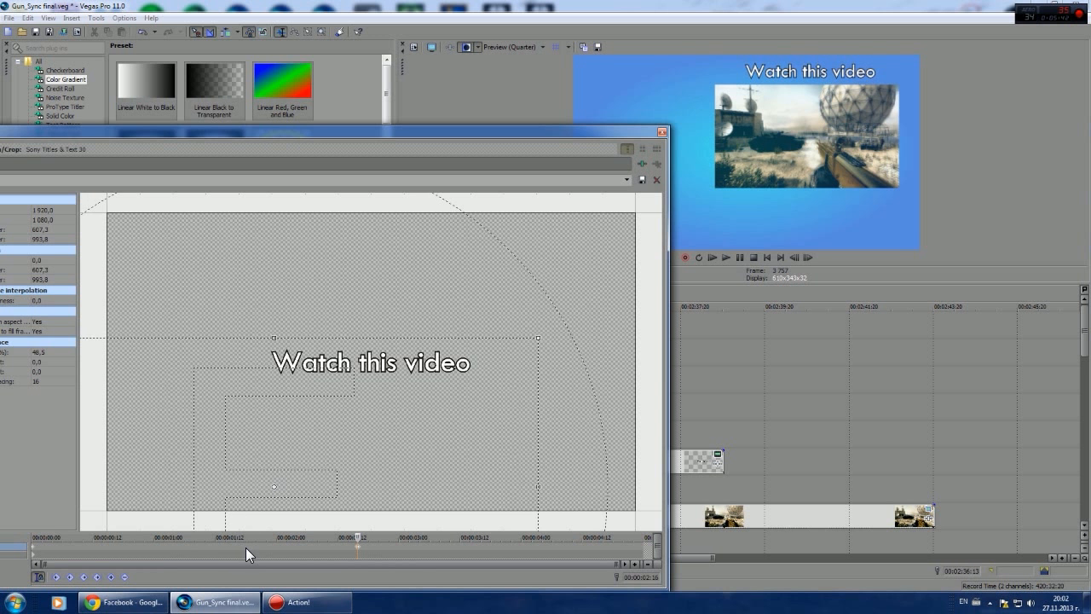
Step: Check the title's movement between its keyframes, delete the first position keyframe so the text stays still, and close Pan/Crop
{"action": "left_click", "coordinate": [196, 548]}
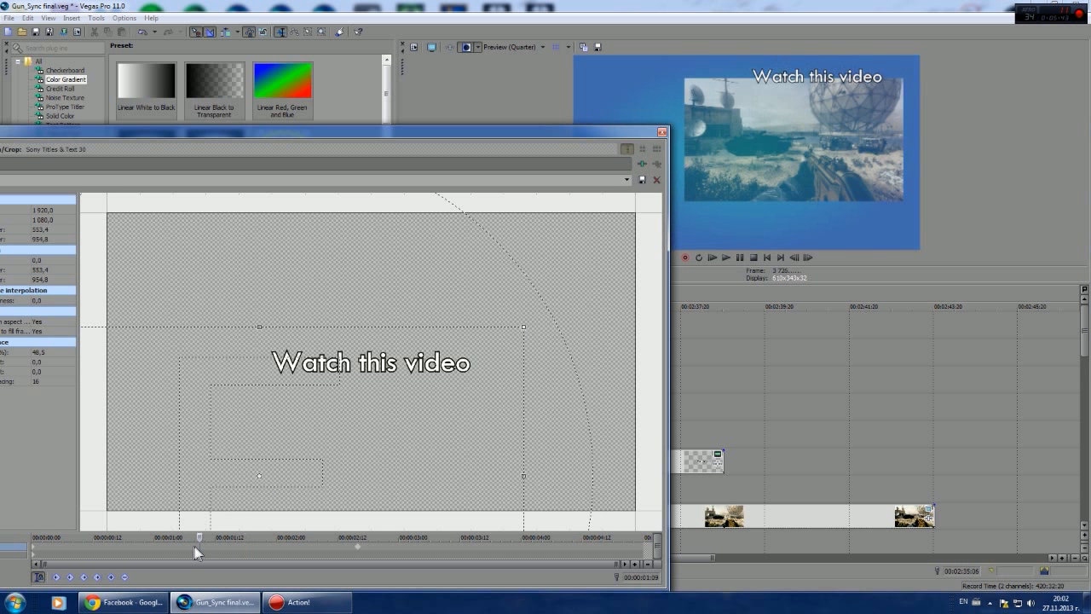
{"action": "left_click", "coordinate": [133, 548]}
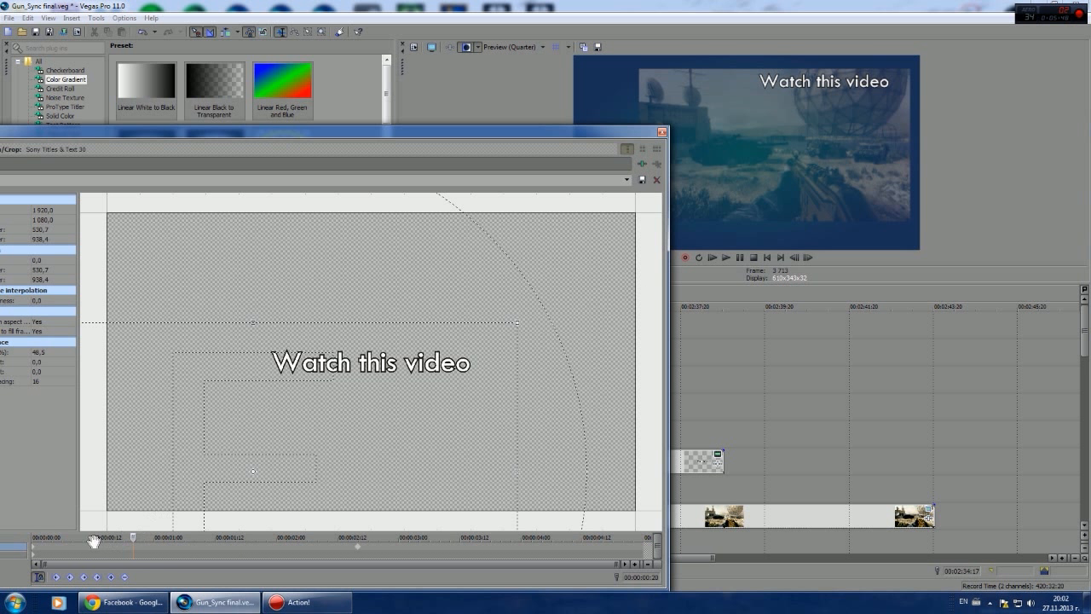
{"action": "left_click", "coordinate": [65, 551]}
{"action": "left_click", "coordinate": [41, 548]}
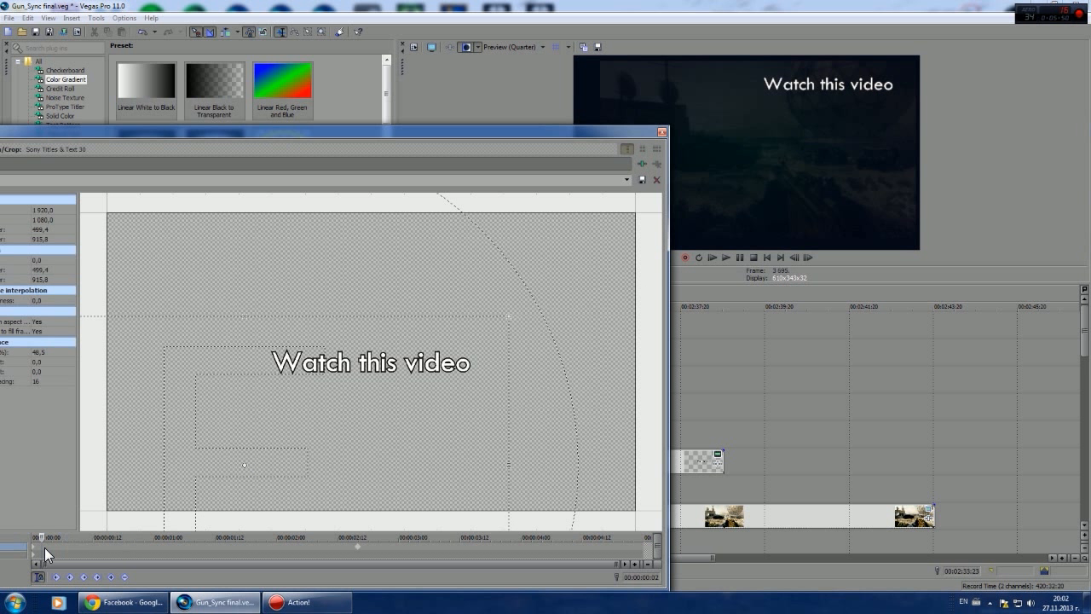
{"action": "left_click", "coordinate": [298, 552]}
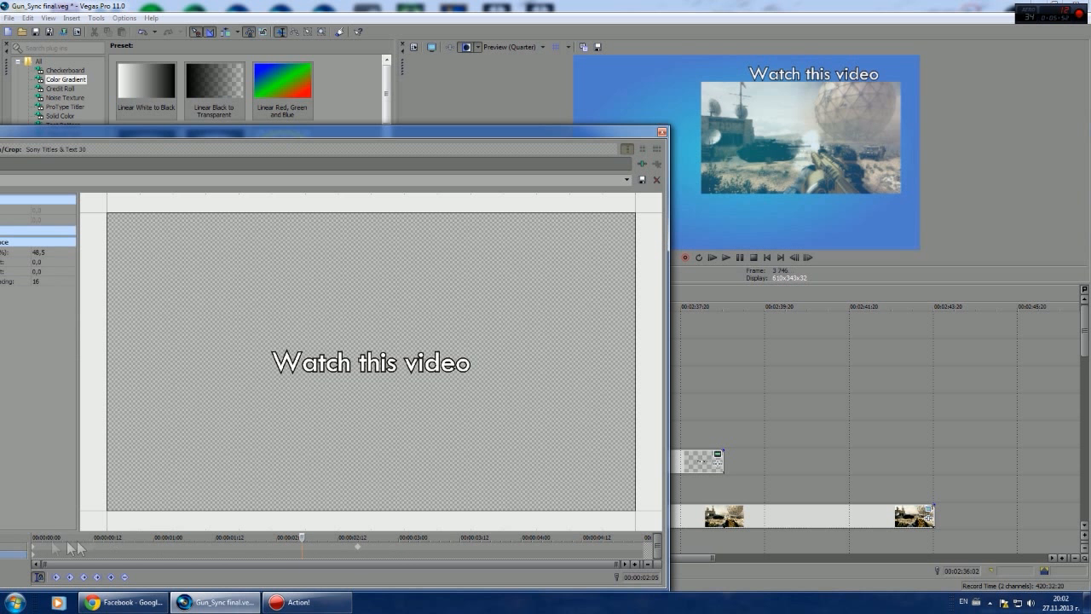
{"action": "left_click", "coordinate": [31, 547]}
{"action": "right_click", "coordinate": [31, 546]}
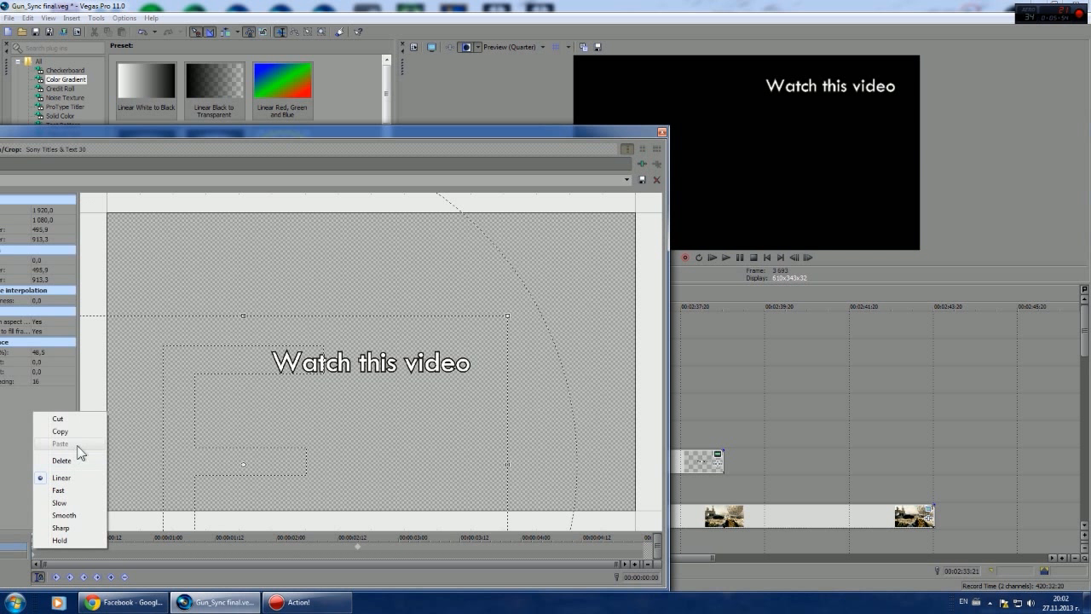
{"action": "left_click", "coordinate": [80, 477]}
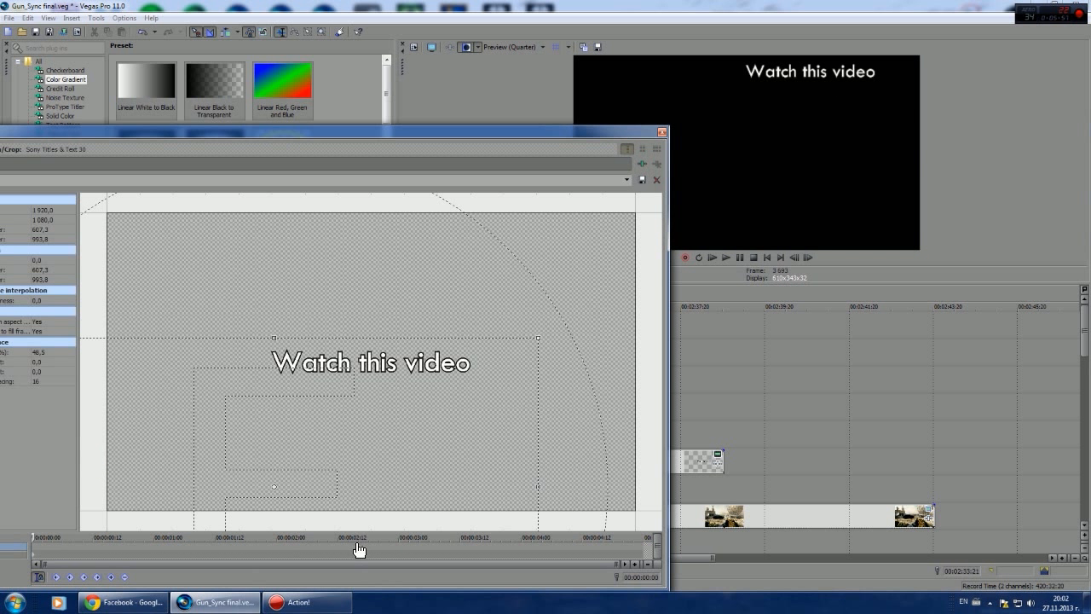
{"action": "left_click", "coordinate": [662, 132]}
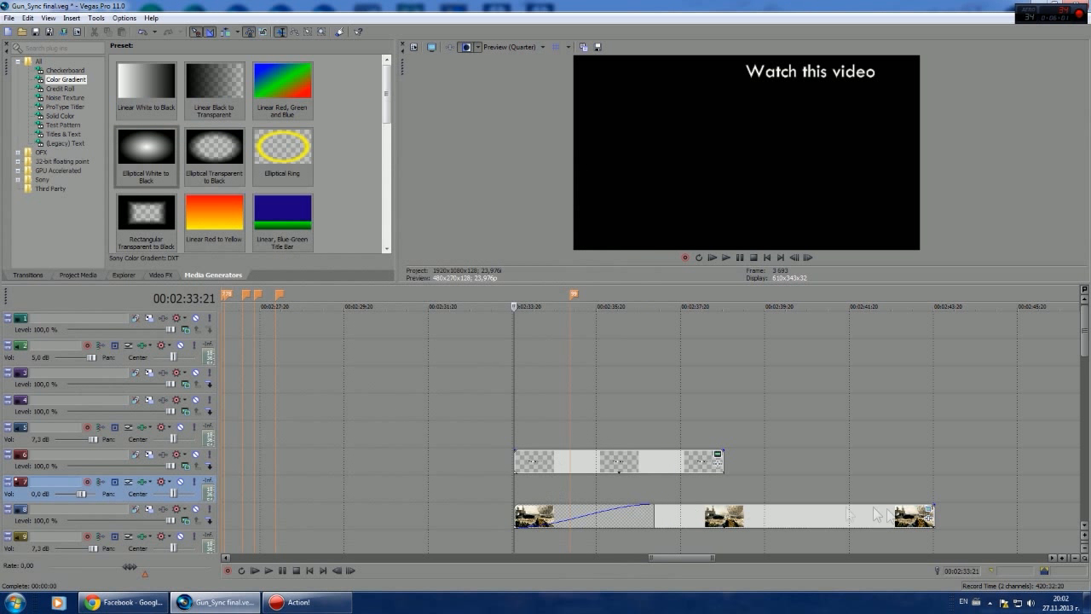
Step: In the inserted video's Pan/Crop, remove the initial full-frame keyframe so the 3904,1 × 2928,1 crop applies from the start, and close it
{"action": "left_click", "coordinate": [929, 510]}
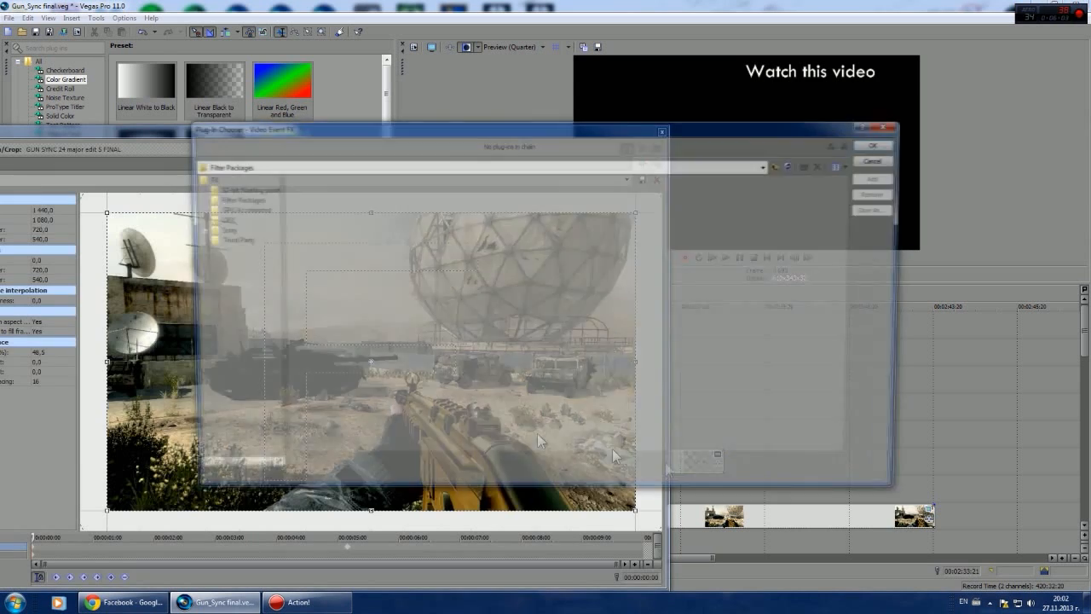
{"action": "left_click", "coordinate": [890, 124]}
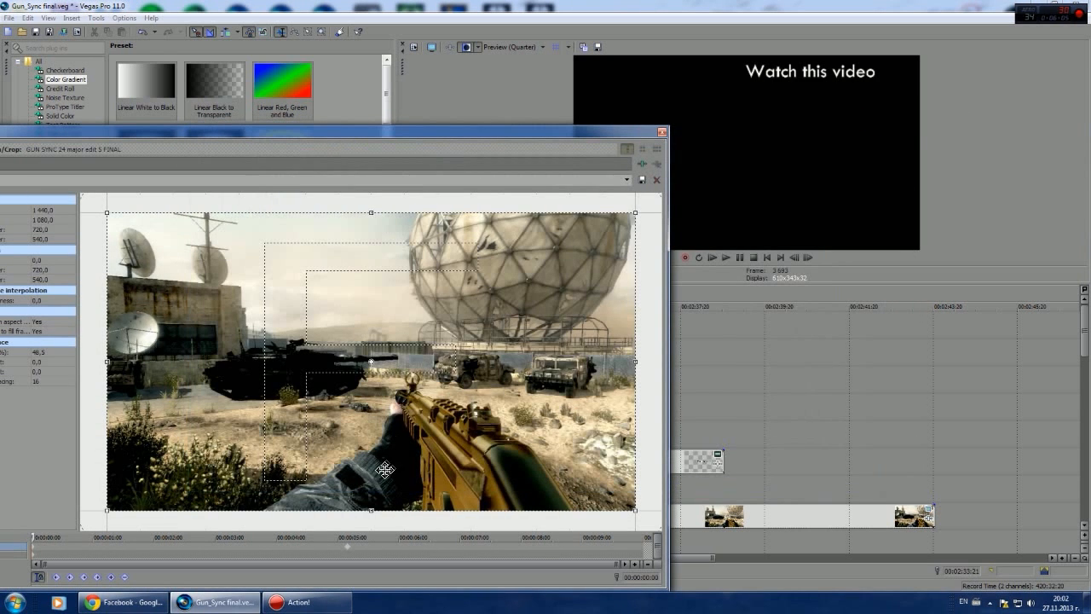
{"action": "left_click", "coordinate": [351, 550]}
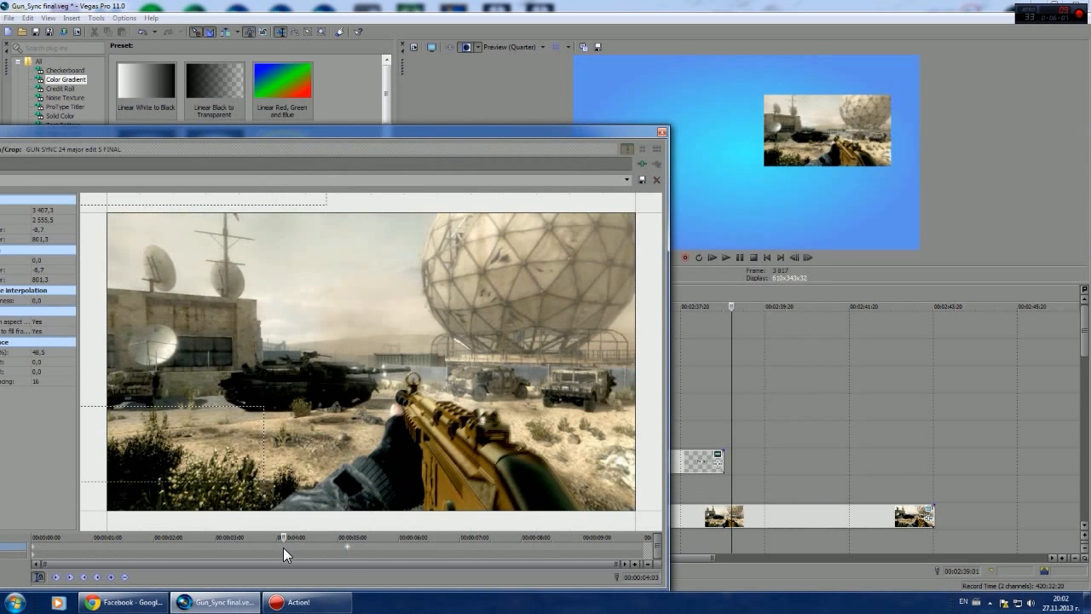
{"action": "left_click", "coordinate": [283, 547]}
{"action": "left_click", "coordinate": [100, 549]}
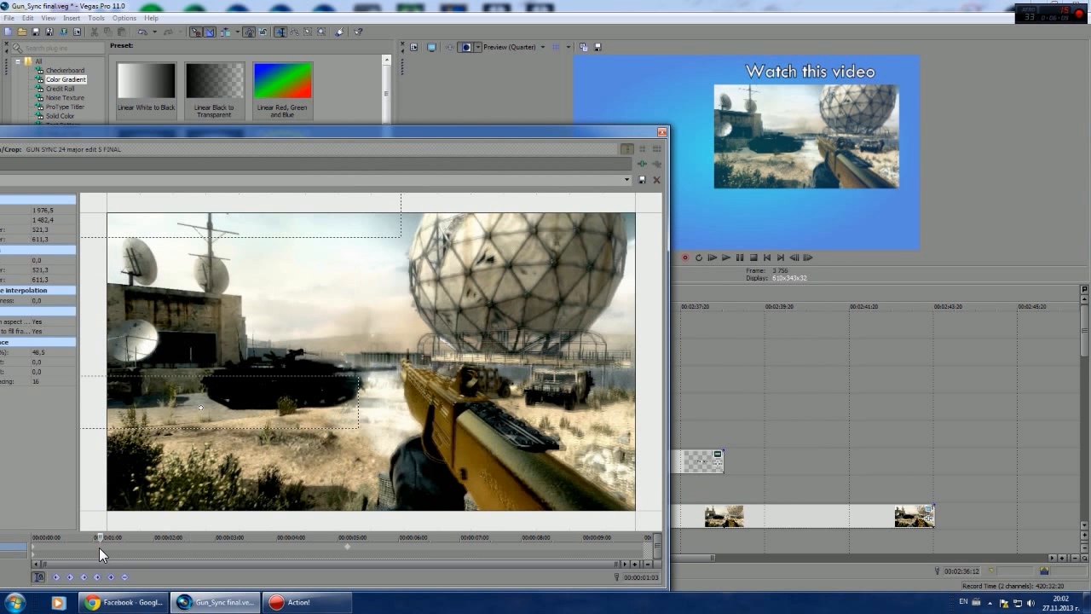
{"action": "left_click", "coordinate": [37, 552]}
{"action": "key", "text": "ctrl+v"}
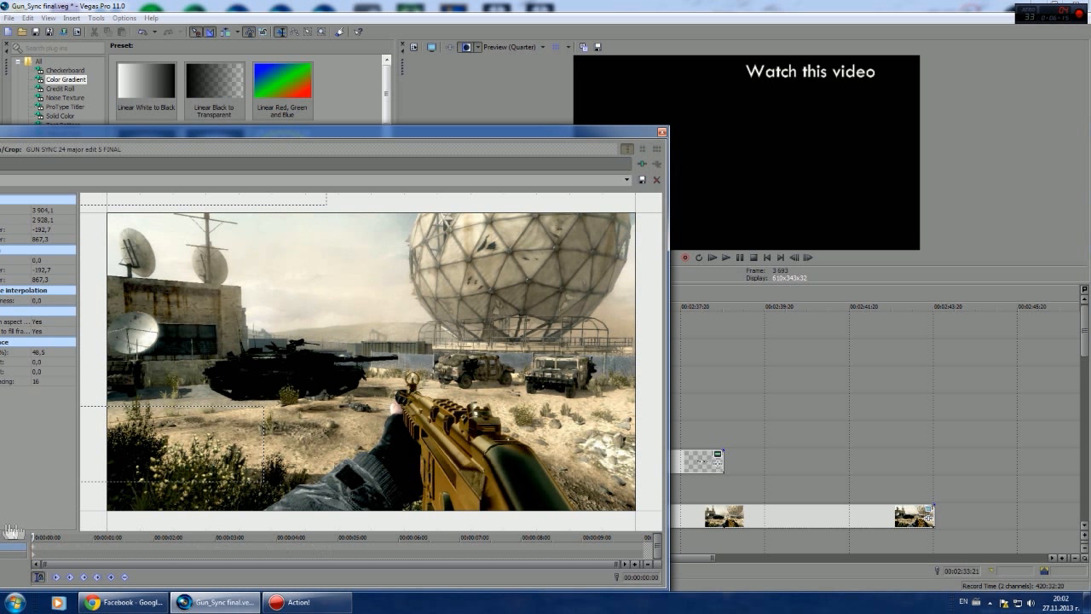
{"action": "left_click", "coordinate": [663, 133]}
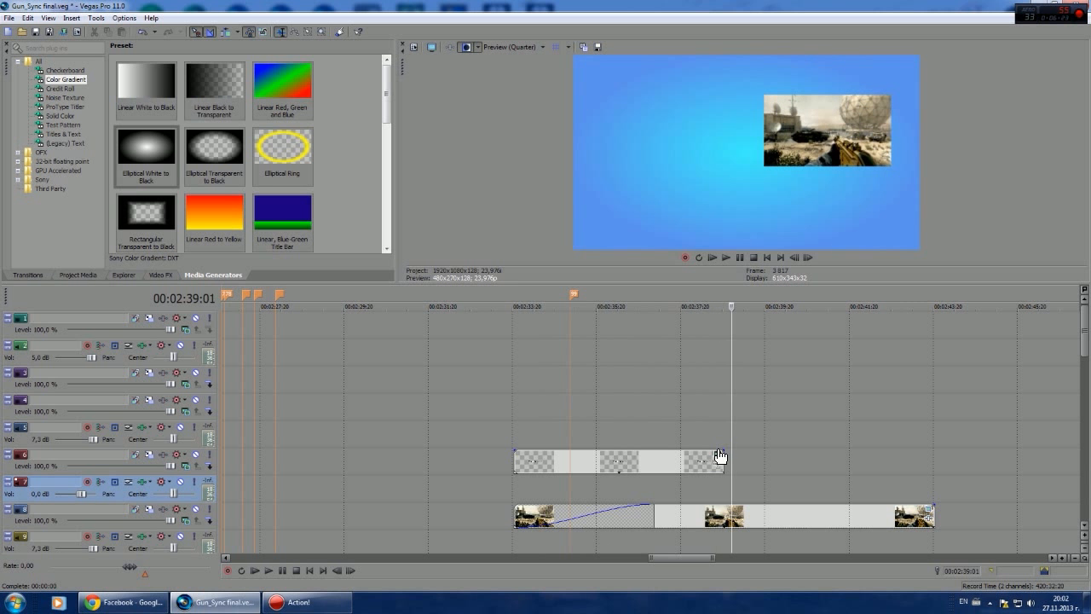
Step: Shift the "Watch this video" title further right with Pan/Crop to line up above the shrunken video, and check the frame at 00:02:37:08
{"action": "left_click", "coordinate": [721, 459]}
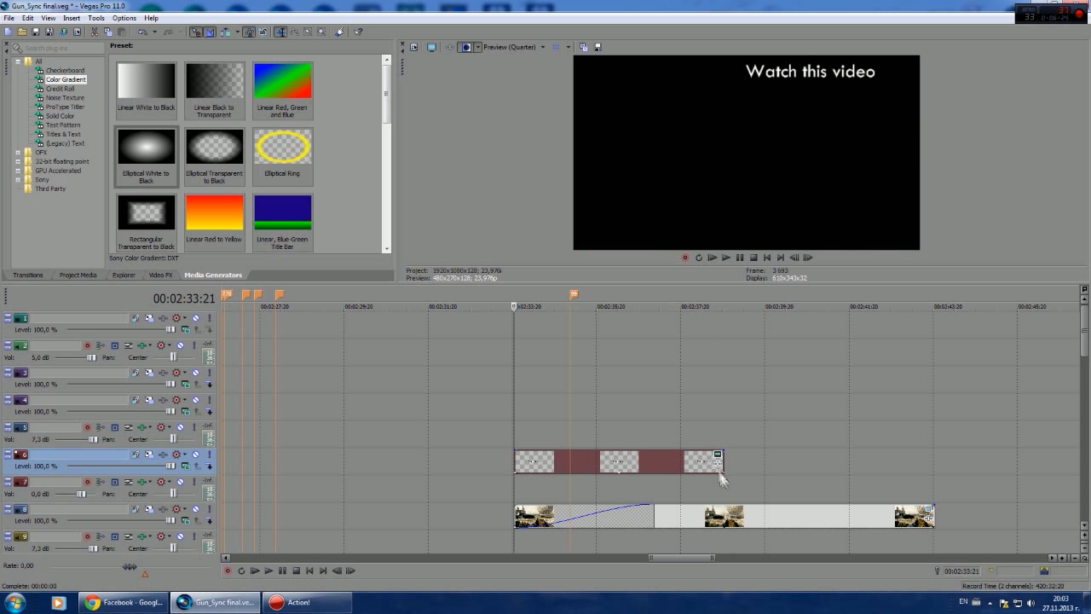
{"action": "left_click", "coordinate": [719, 466]}
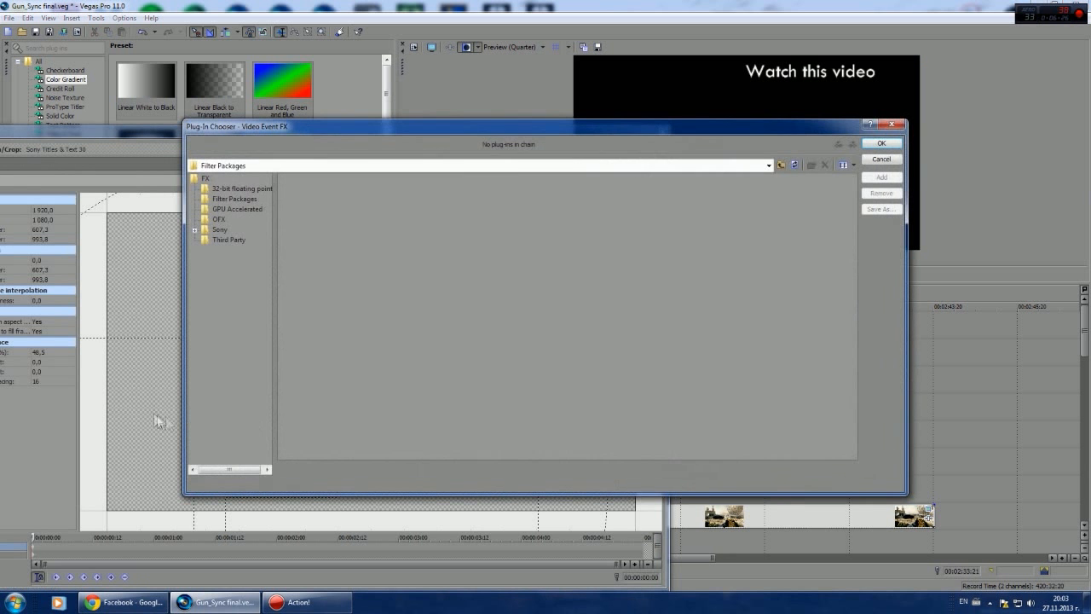
{"action": "left_click", "coordinate": [882, 143]}
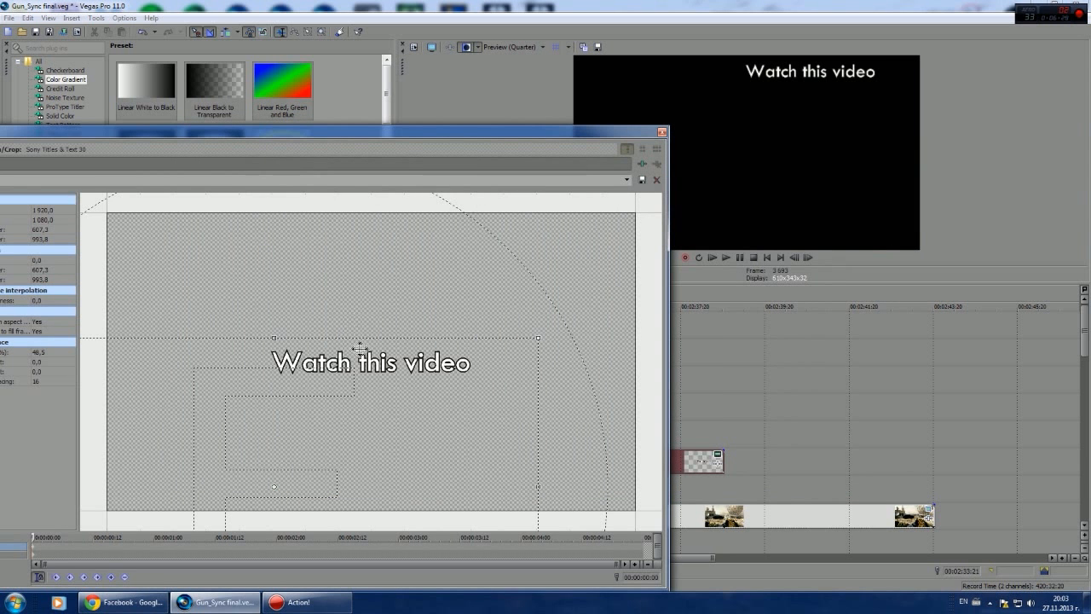
{"action": "left_click_drag", "start_coordinate": [360, 353], "coordinate": [328, 353]}
{"action": "left_click", "coordinate": [663, 131]}
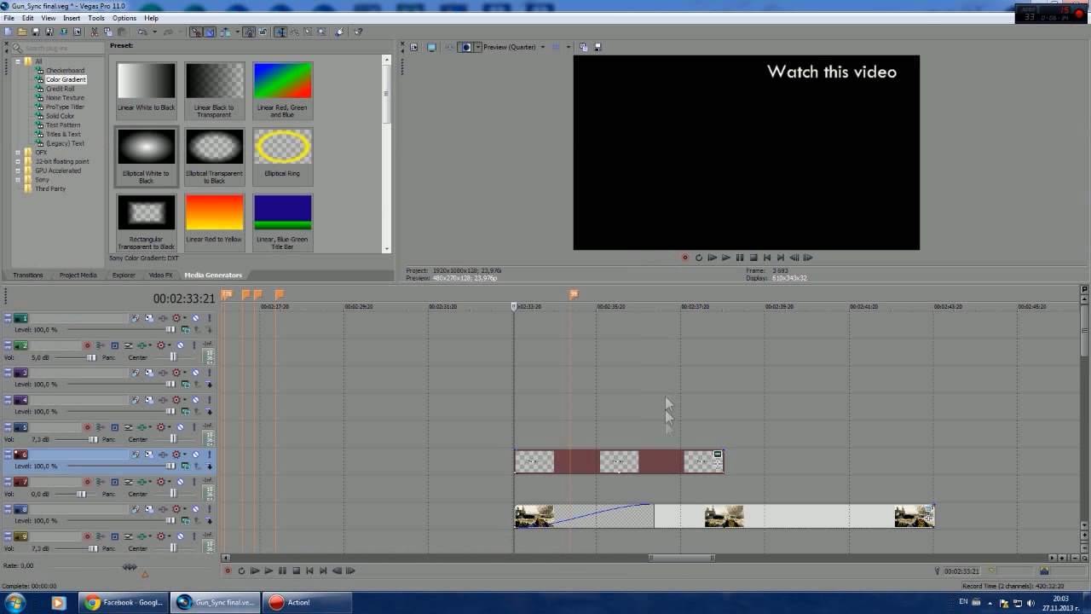
{"action": "left_click", "coordinate": [659, 479]}
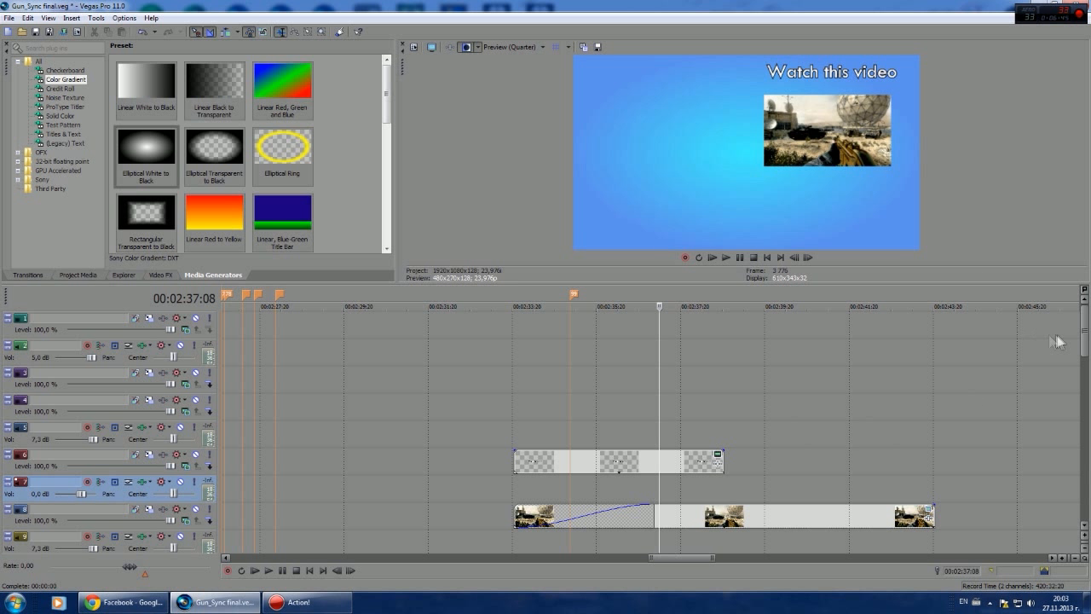
Step: Examine how the title, inserted video and blue gradient events line up on the timeline, checking the frames at 00:02:33:21 and 00:02:37:09
{"action": "left_click_drag", "start_coordinate": [1084, 339], "coordinate": [1087, 372]}
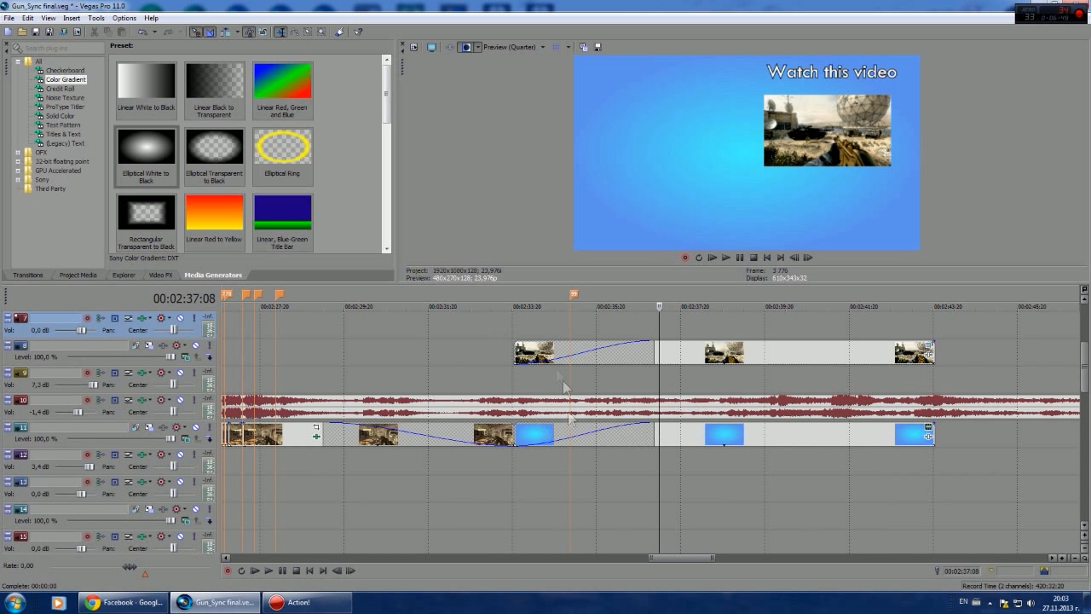
{"action": "scroll", "coordinate": [1080, 478], "scroll_direction": "up", "scroll_amount": 3}
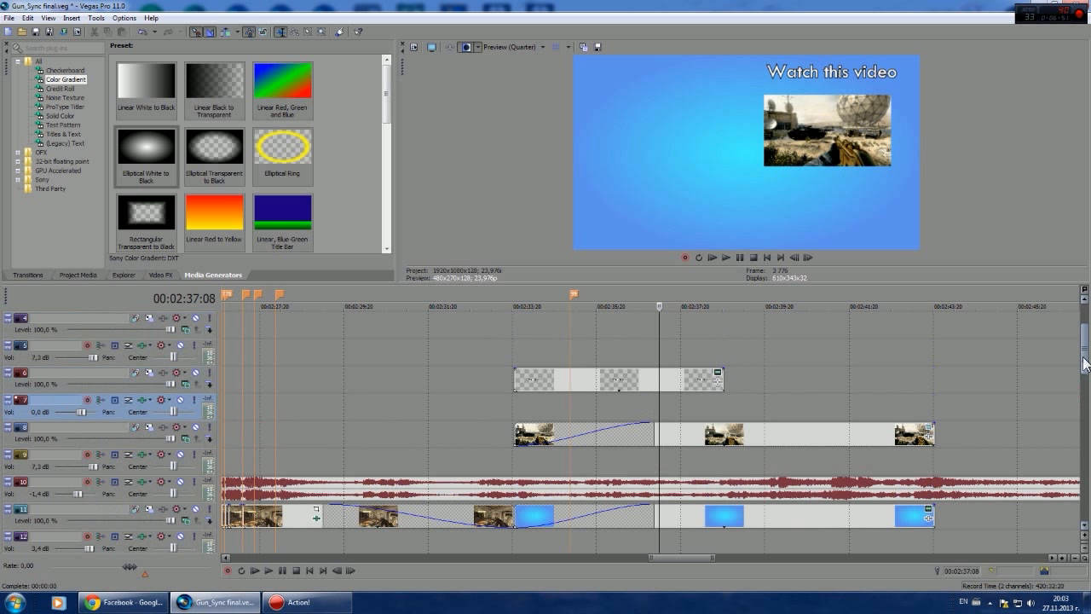
{"action": "left_click", "coordinate": [520, 382]}
{"action": "left_click", "coordinate": [880, 519]}
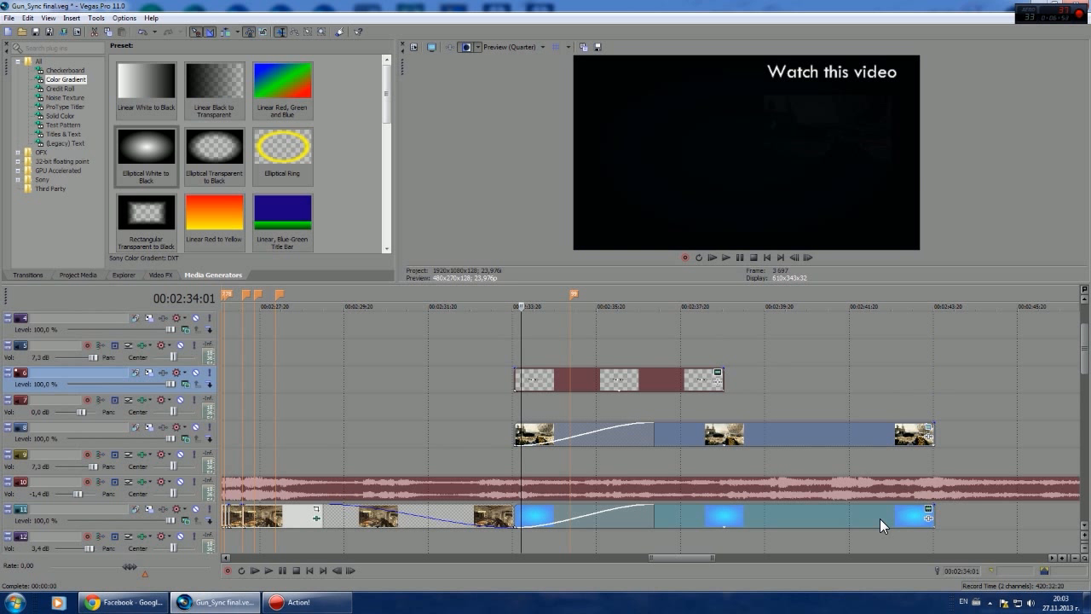
{"action": "left_click", "coordinate": [474, 381]}
{"action": "left_click", "coordinate": [529, 382]}
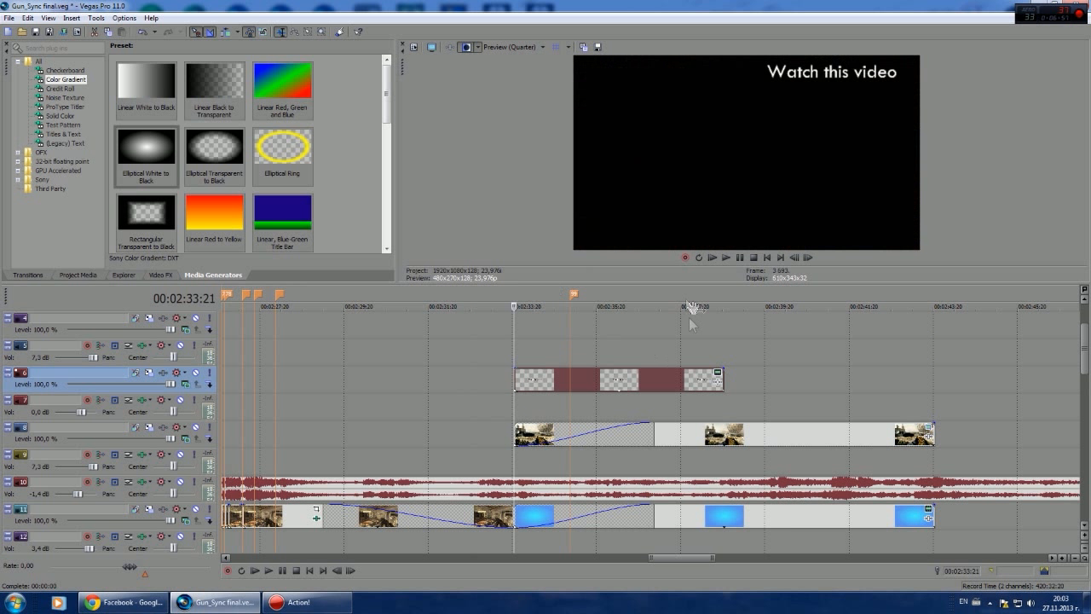
{"action": "left_click", "coordinate": [661, 372]}
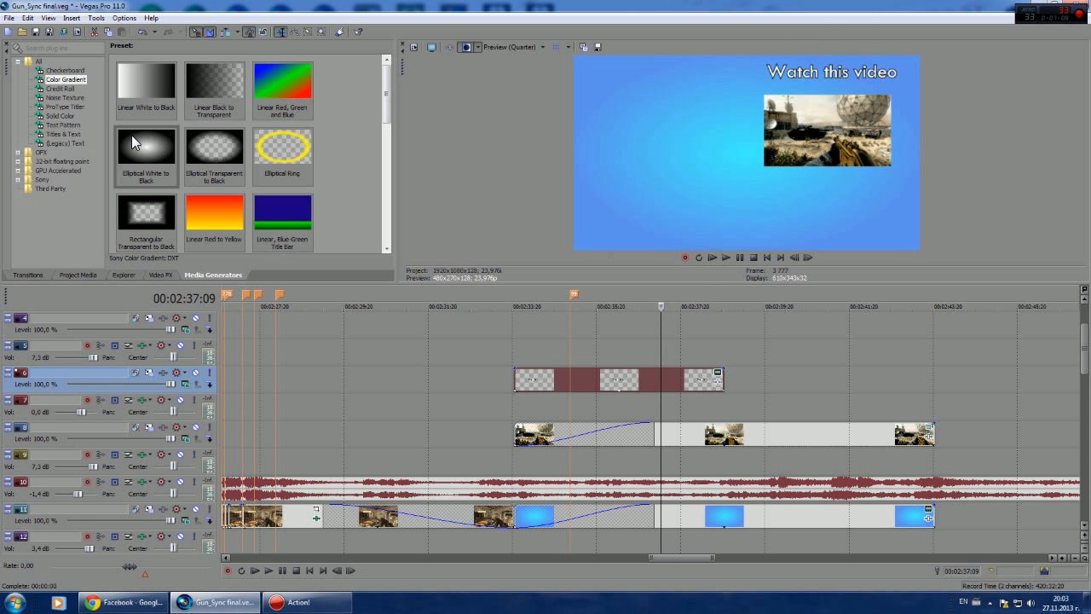
{"action": "left_click", "coordinate": [354, 422]}
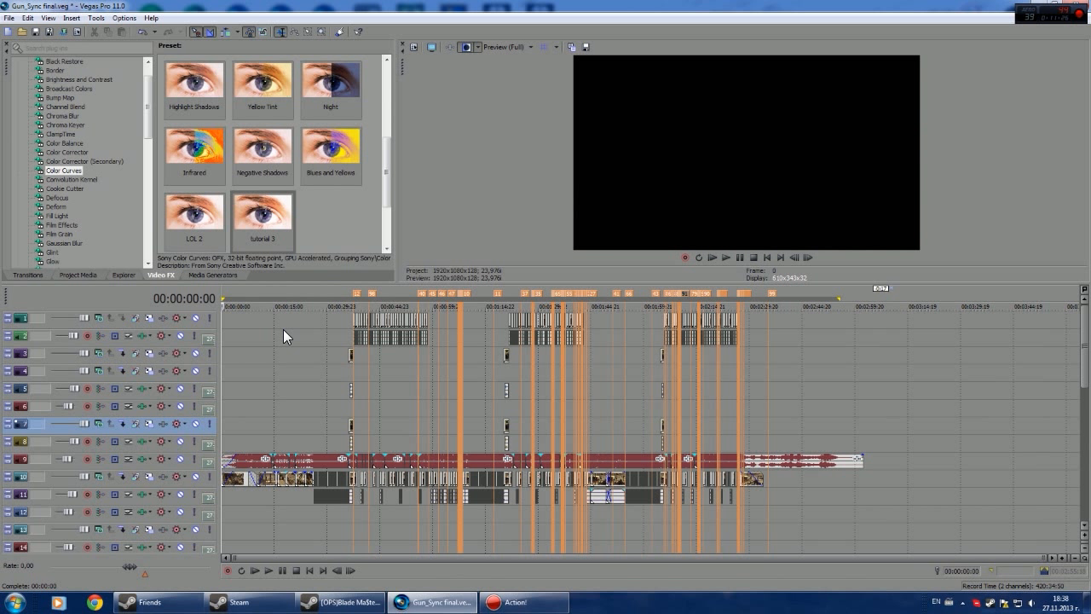
Step: Open Windows System Configuration with msconfig and examine its services with all Microsoft services hidden
{"action": "left_click", "coordinate": [15, 602]}
{"action": "left_click", "coordinate": [87, 574]}
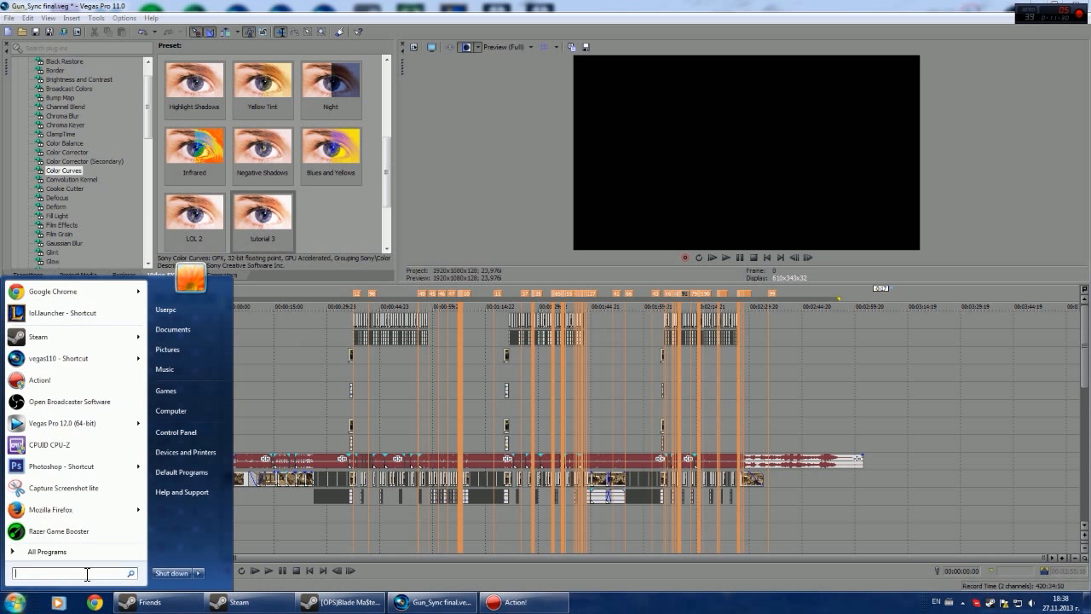
{"action": "type", "text": "msconfig"}
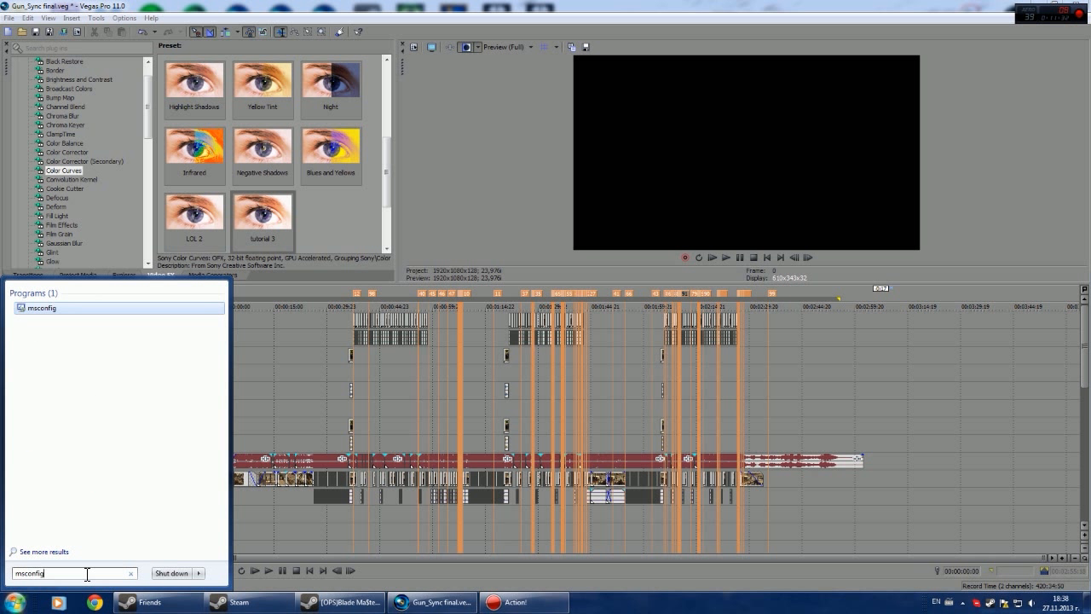
{"action": "left_click", "coordinate": [45, 310]}
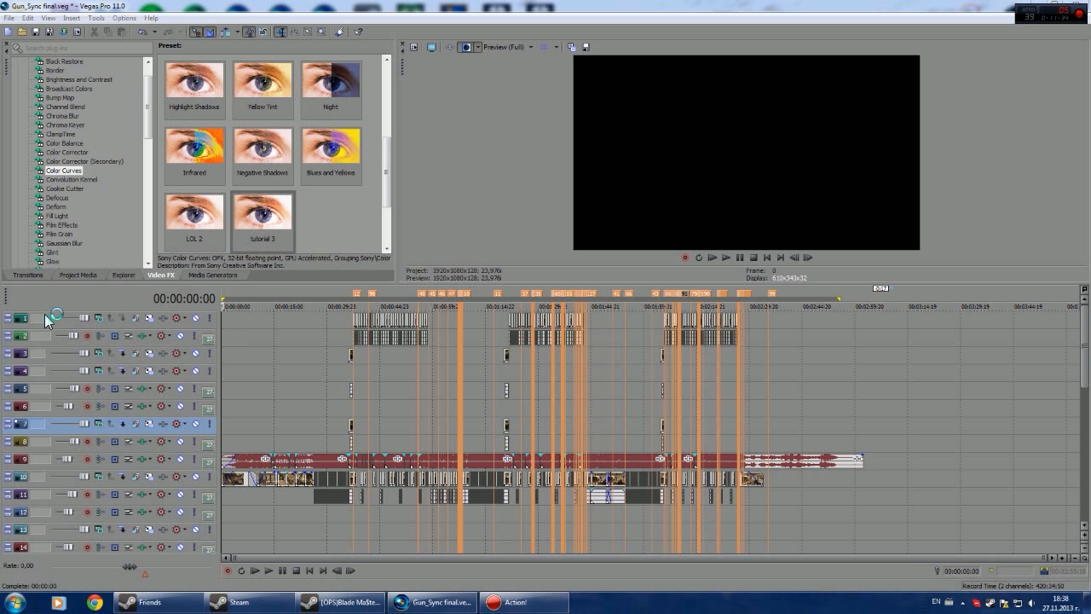
{"action": "left_click", "coordinate": [454, 213]}
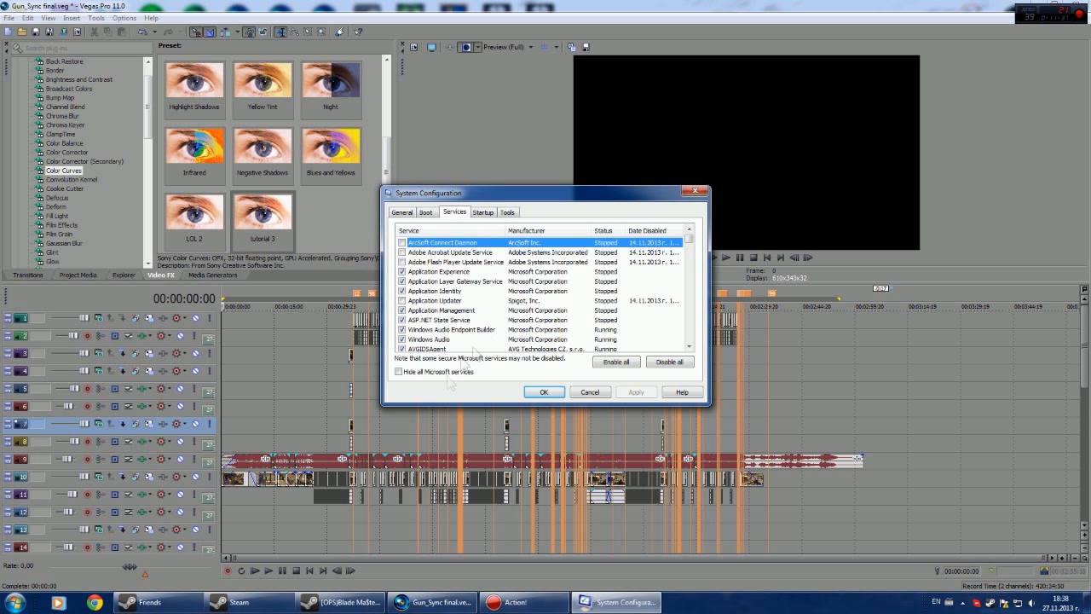
{"action": "left_click", "coordinate": [399, 371]}
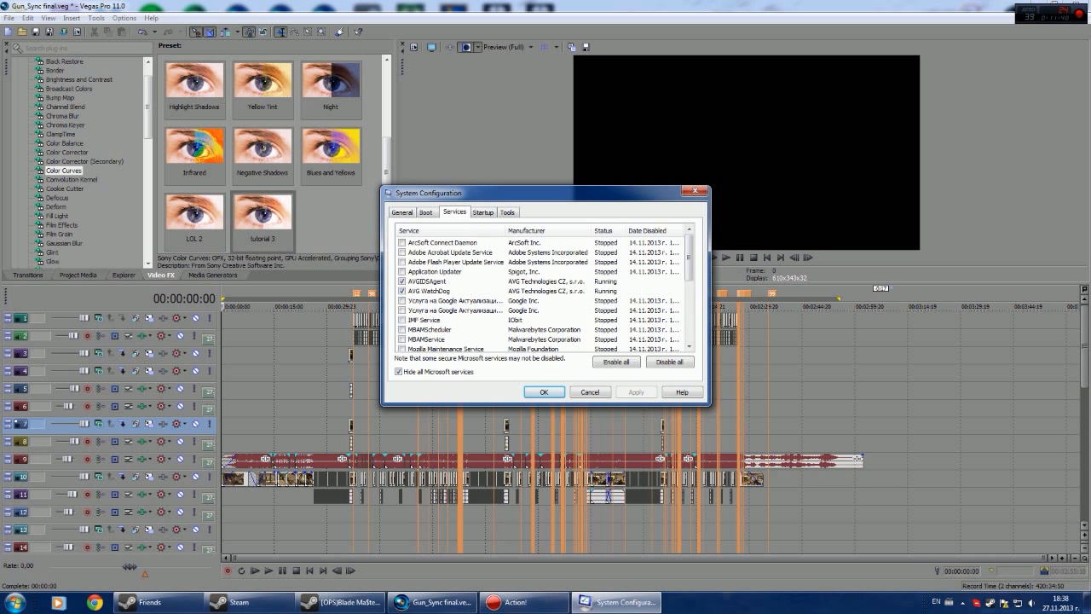
{"action": "mouse_move", "coordinate": [690, 260]}
{"action": "left_mouse_down"}
{"action": "mouse_move", "coordinate": [691, 312]}
{"action": "mouse_move", "coordinate": [691, 269]}
{"action": "left_mouse_up"}
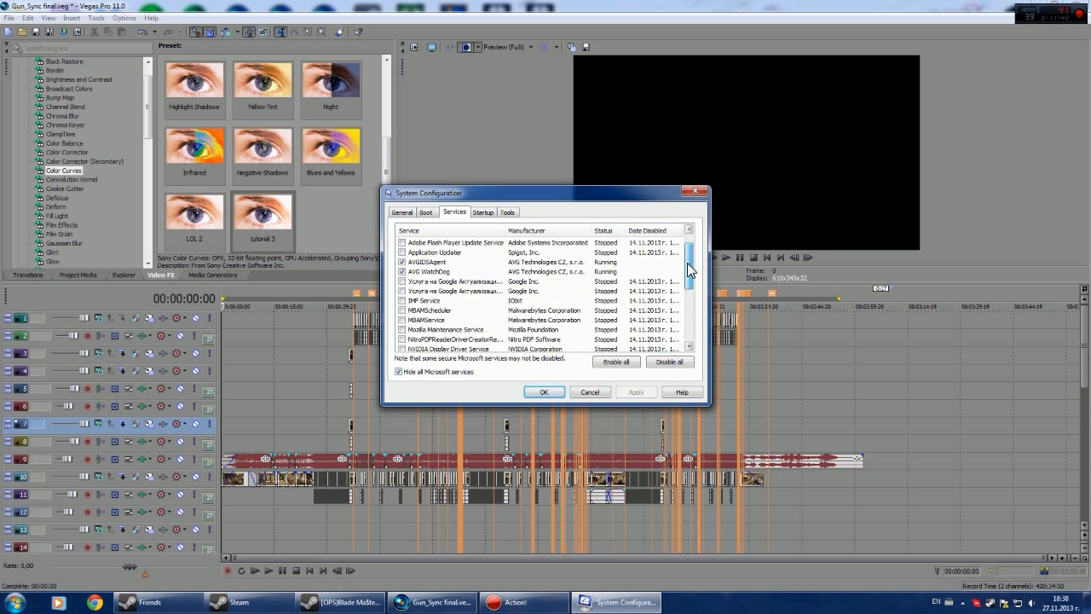
Step: Look through the startup programs in System Configuration and close it without applying changes
{"action": "left_click", "coordinate": [482, 212]}
{"action": "mouse_move", "coordinate": [697, 260]}
{"action": "left_mouse_down"}
{"action": "mouse_move", "coordinate": [696, 324]}
{"action": "mouse_move", "coordinate": [694, 256]}
{"action": "left_mouse_up"}
{"action": "left_click", "coordinate": [695, 191]}
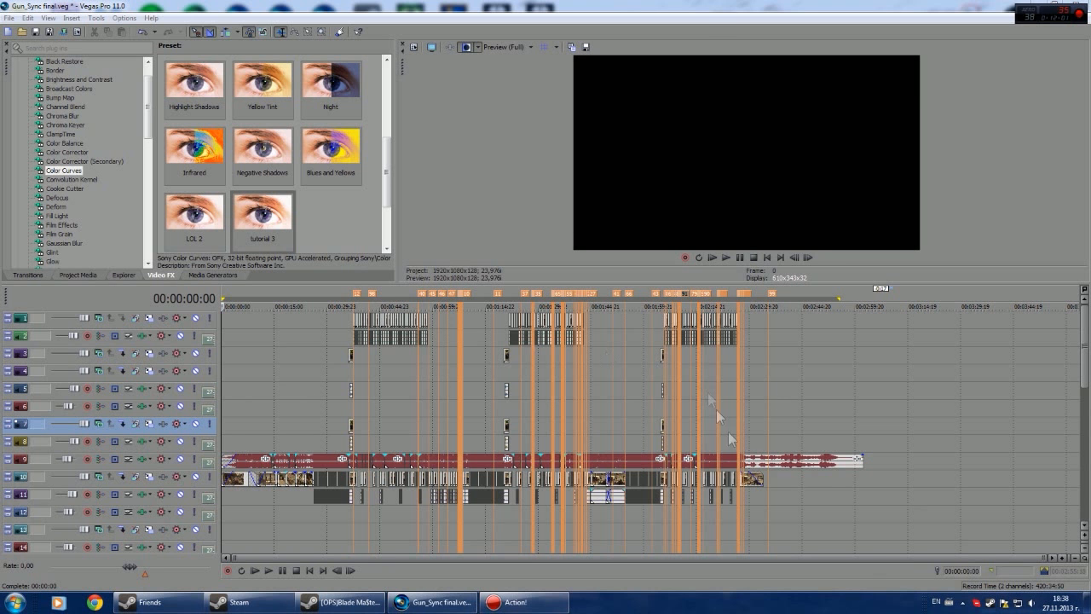
Step: Play the Gun_Sync 264 video from the desktop, examine the part around 01:29 to 01:32, pause and close it, dismissing the audio device prompt
{"action": "left_click", "coordinate": [1087, 603]}
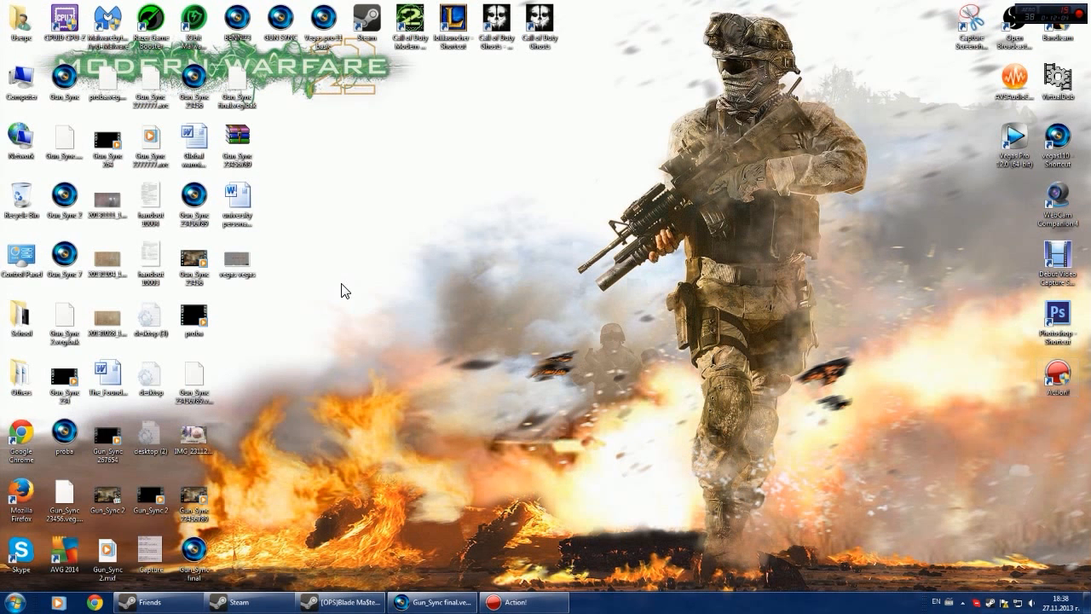
{"action": "left_click", "coordinate": [105, 157]}
{"action": "double_click", "coordinate": [105, 157]}
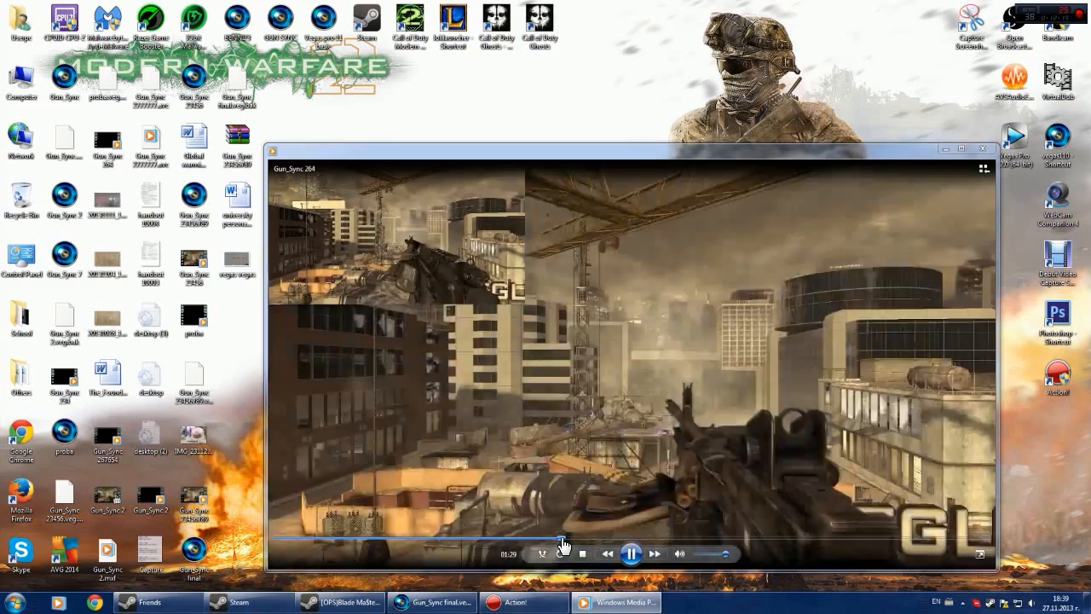
{"action": "left_click_drag", "start_coordinate": [576, 546], "coordinate": [561, 545]}
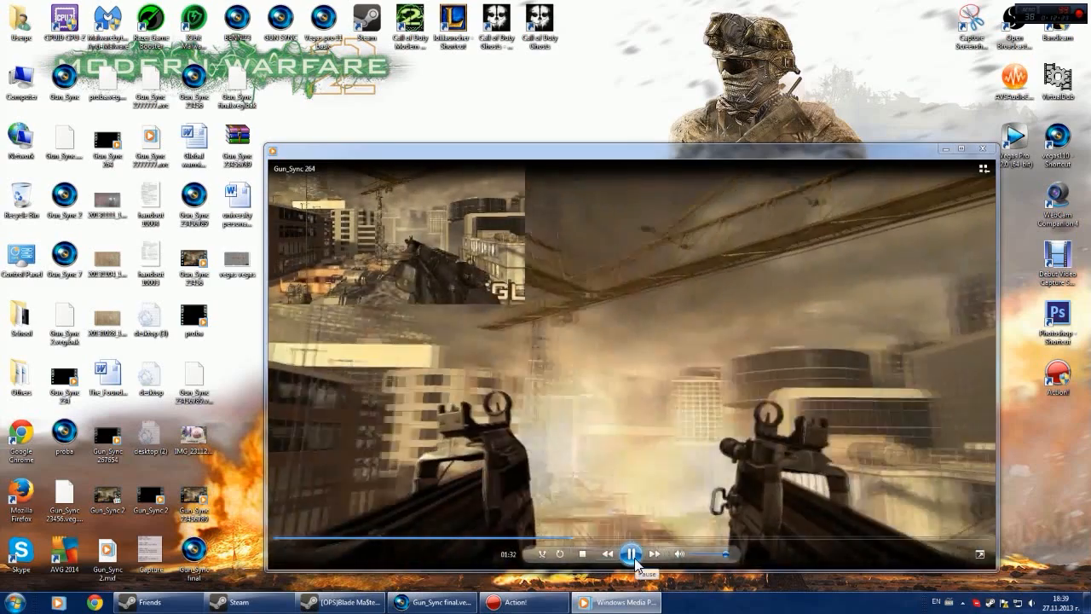
{"action": "left_click", "coordinate": [566, 540]}
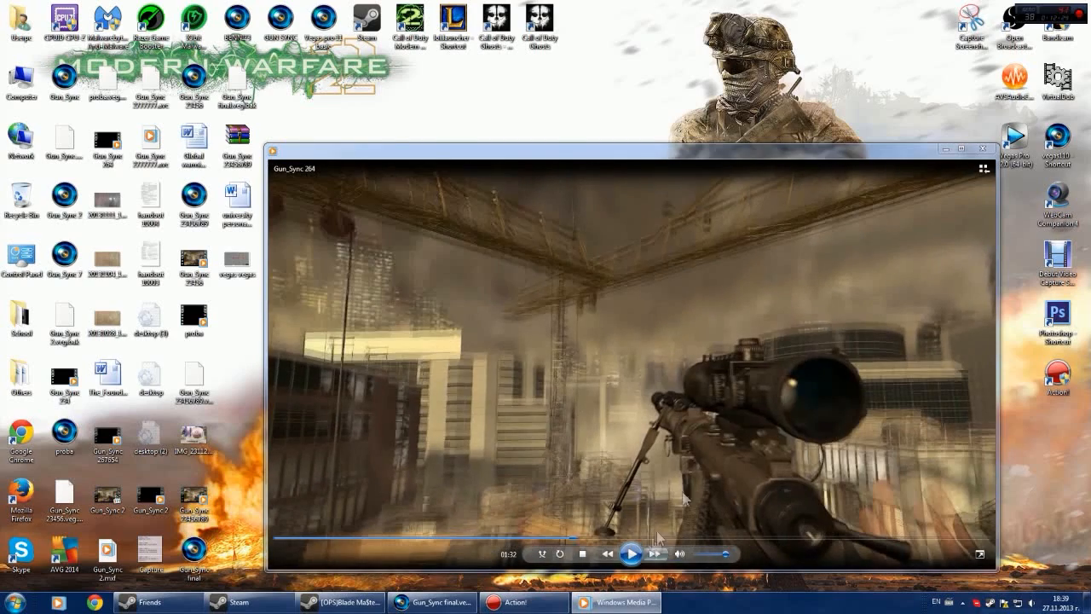
{"action": "left_click", "coordinate": [632, 554]}
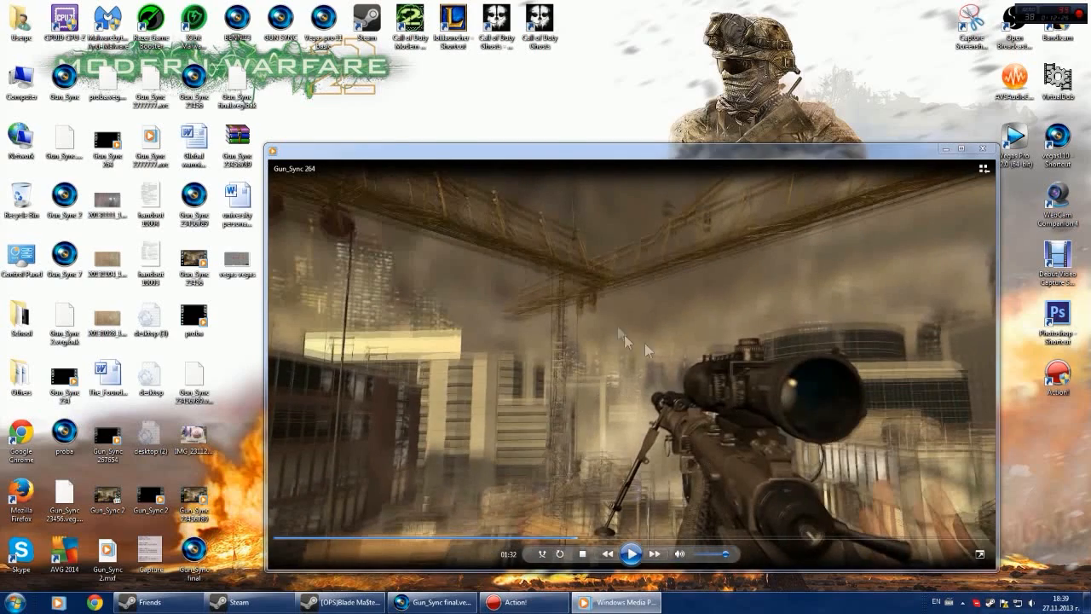
{"action": "left_click", "coordinate": [980, 148]}
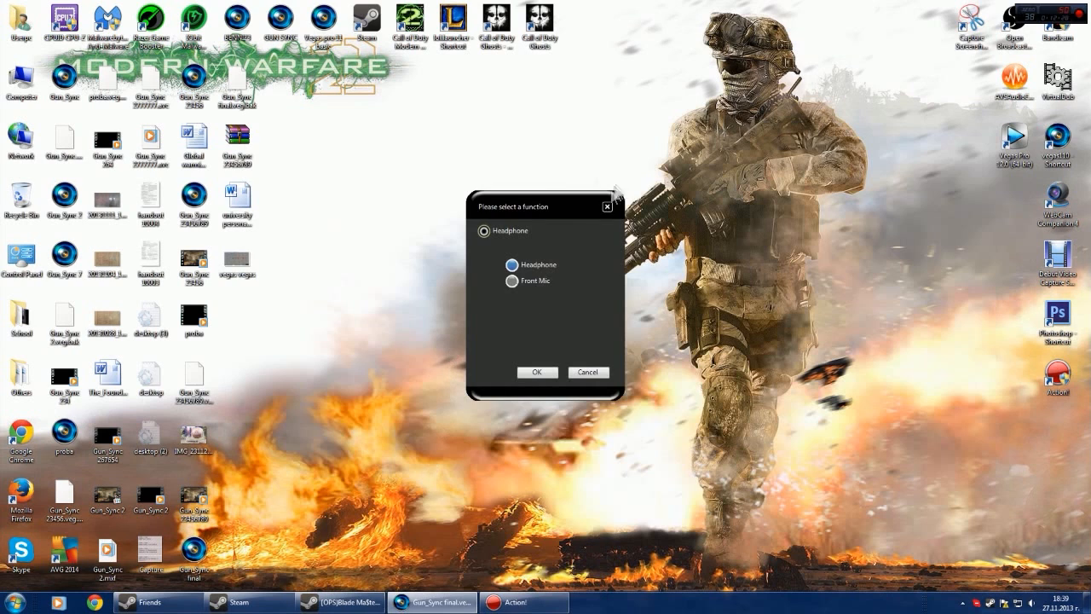
{"action": "left_click", "coordinate": [609, 206]}
Step: Switch back to Vegas Pro, examine the project's video properties and close them unchanged
{"action": "left_click", "coordinate": [430, 601]}
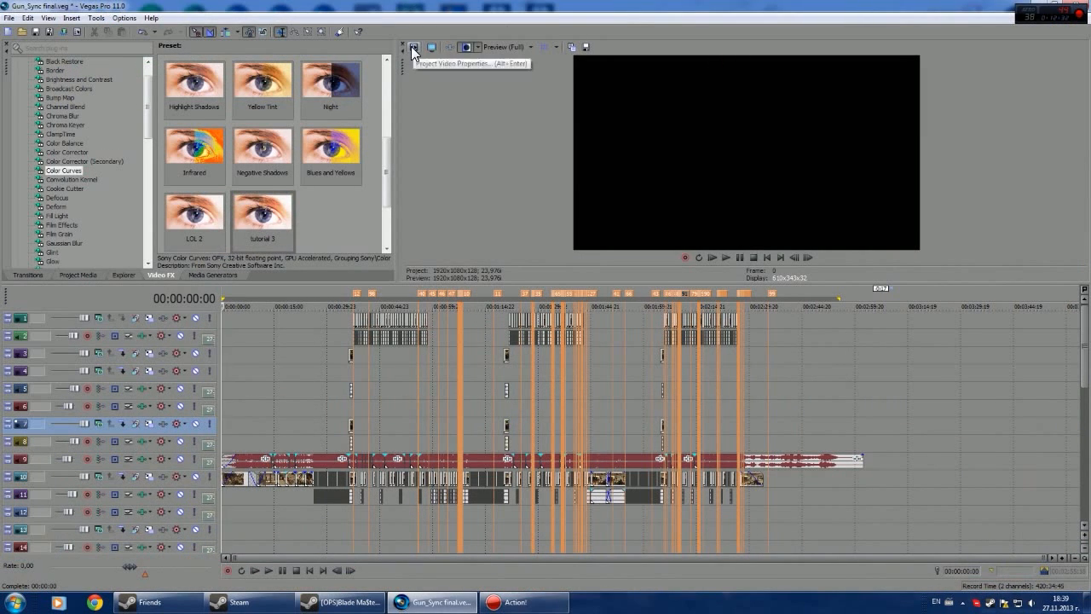
{"action": "left_click", "coordinate": [413, 47]}
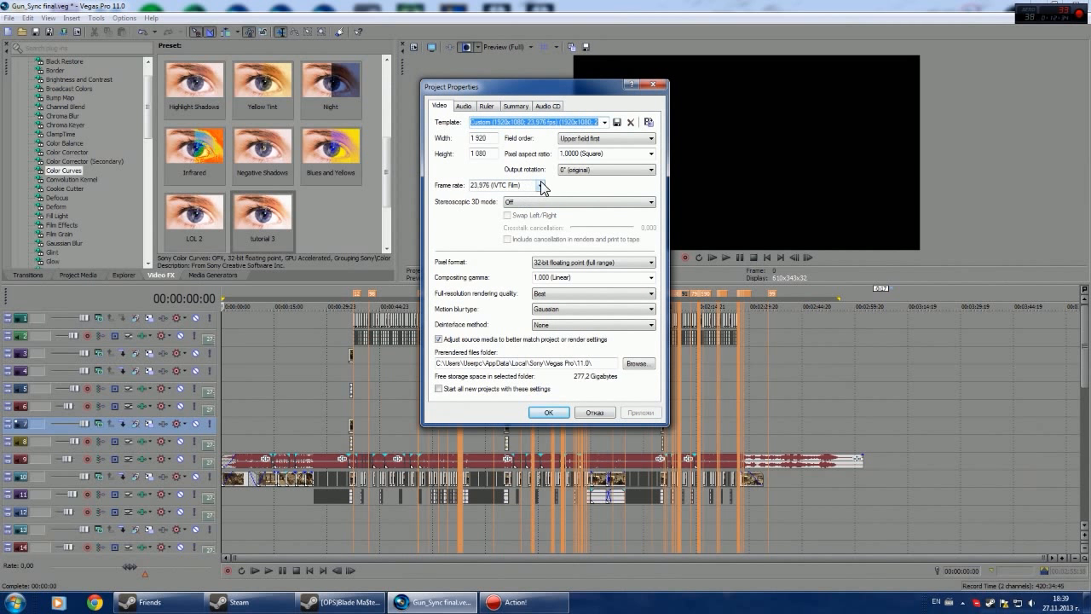
{"action": "left_click", "coordinate": [656, 87]}
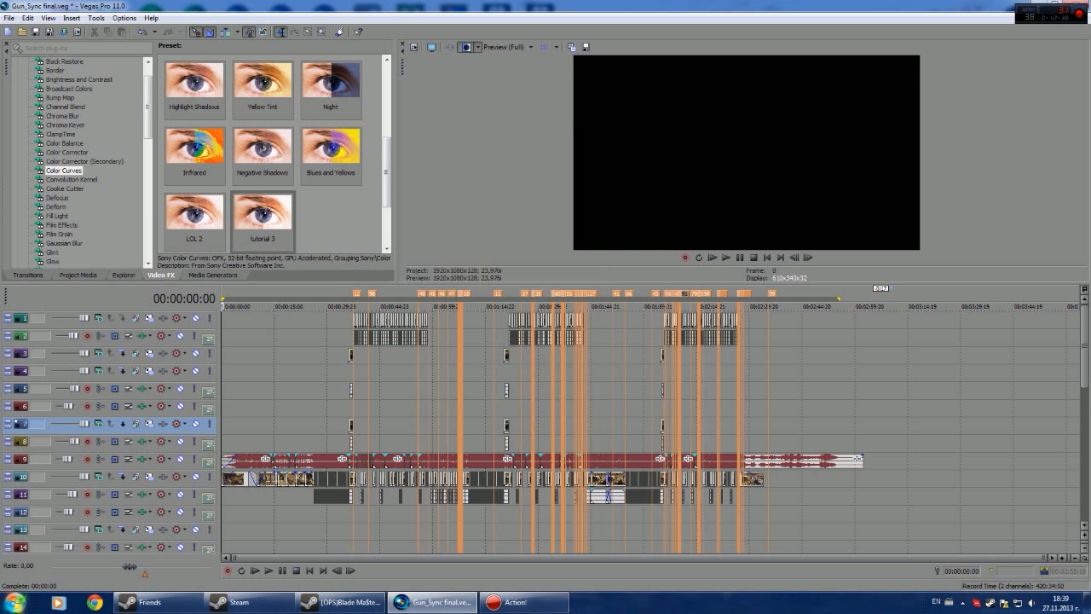
{"action": "left_click", "coordinate": [14, 602]}
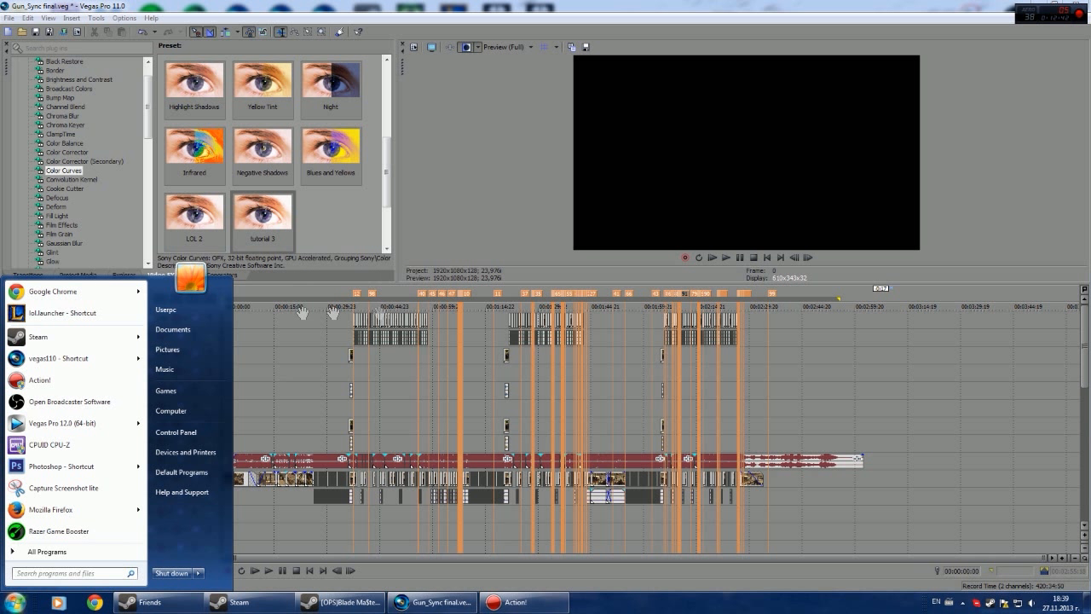
Step: Start rendering the project and choose the 6.4 Mbps HD 1080-24p Video template under Windows Media Video V11
{"action": "left_click", "coordinate": [9, 18]}
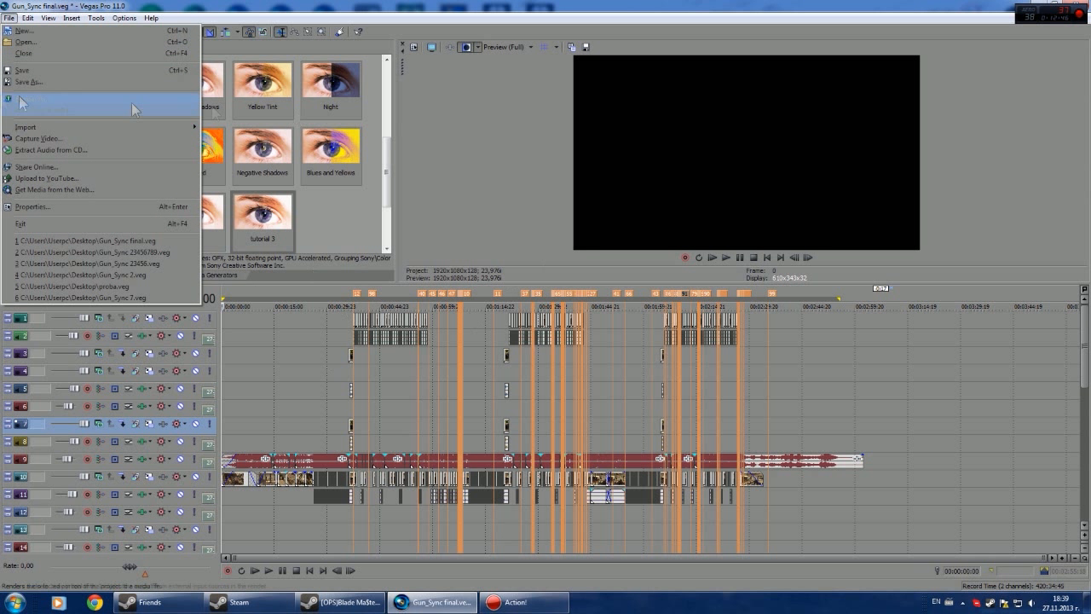
{"action": "left_click", "coordinate": [58, 97]}
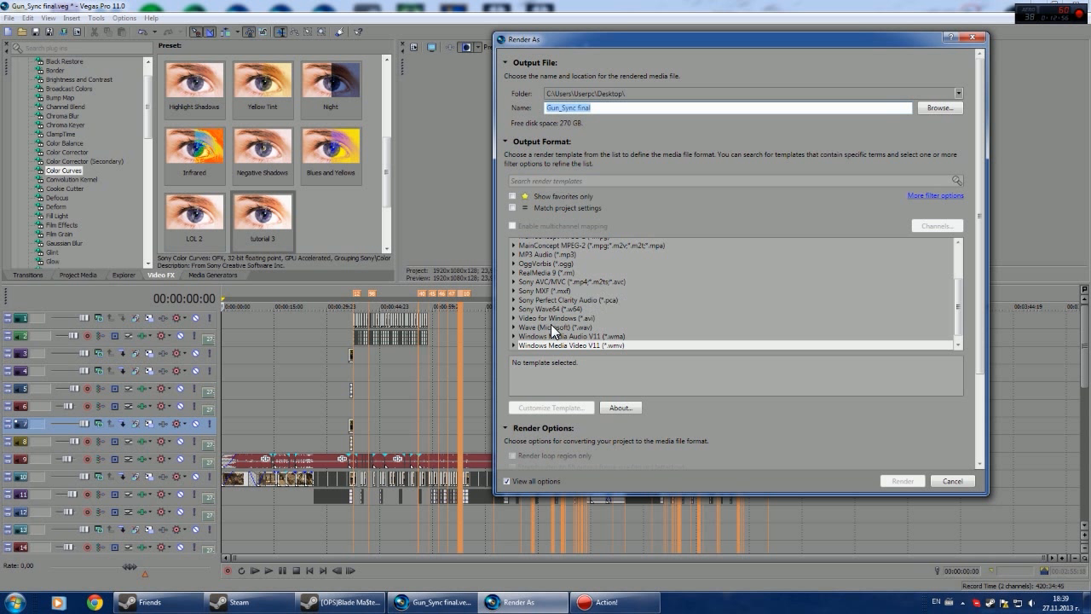
{"action": "scroll", "coordinate": [589, 323], "scroll_direction": "down", "scroll_amount": 1}
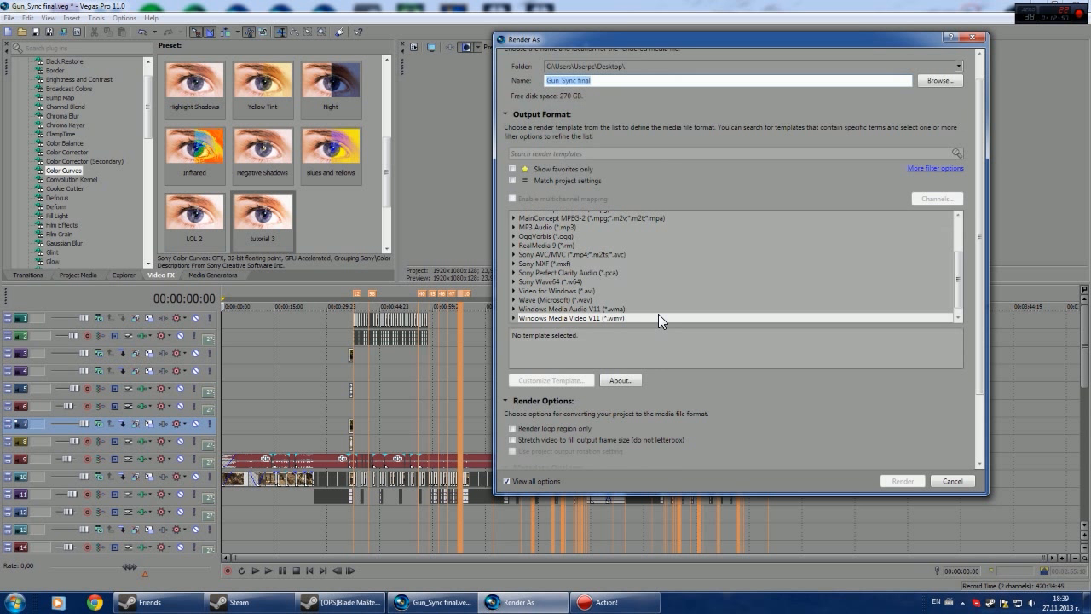
{"action": "left_click", "coordinate": [558, 318]}
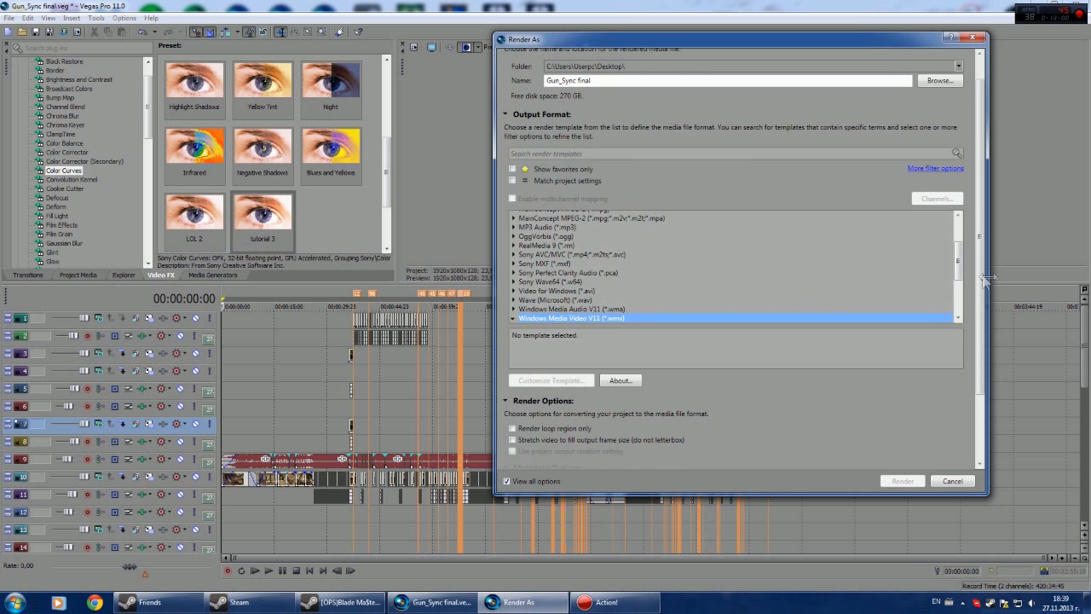
{"action": "left_click_drag", "start_coordinate": [958, 251], "coordinate": [957, 285]}
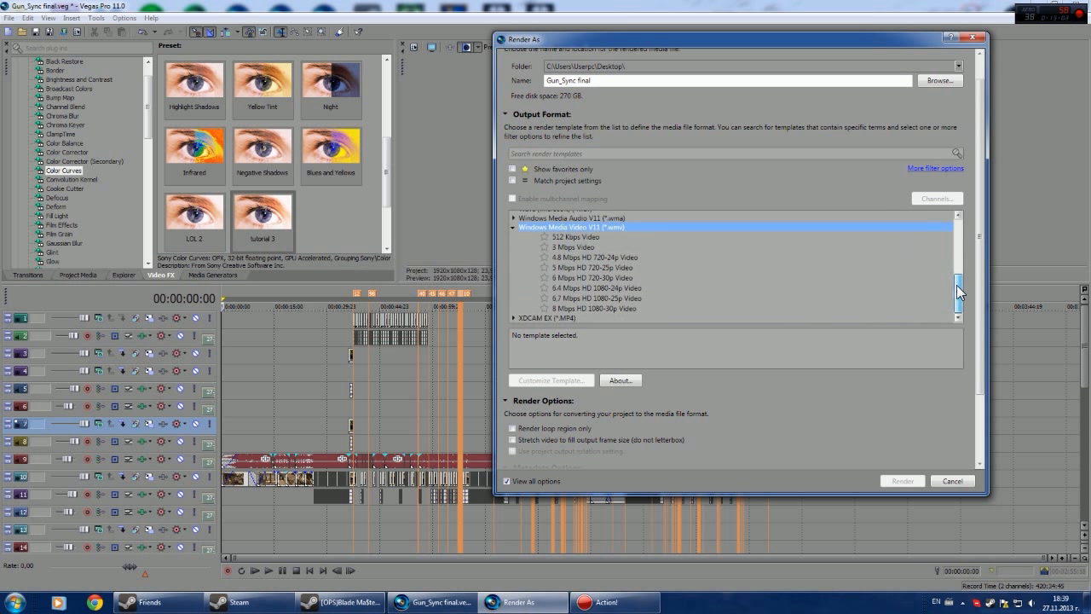
{"action": "left_click", "coordinate": [567, 287]}
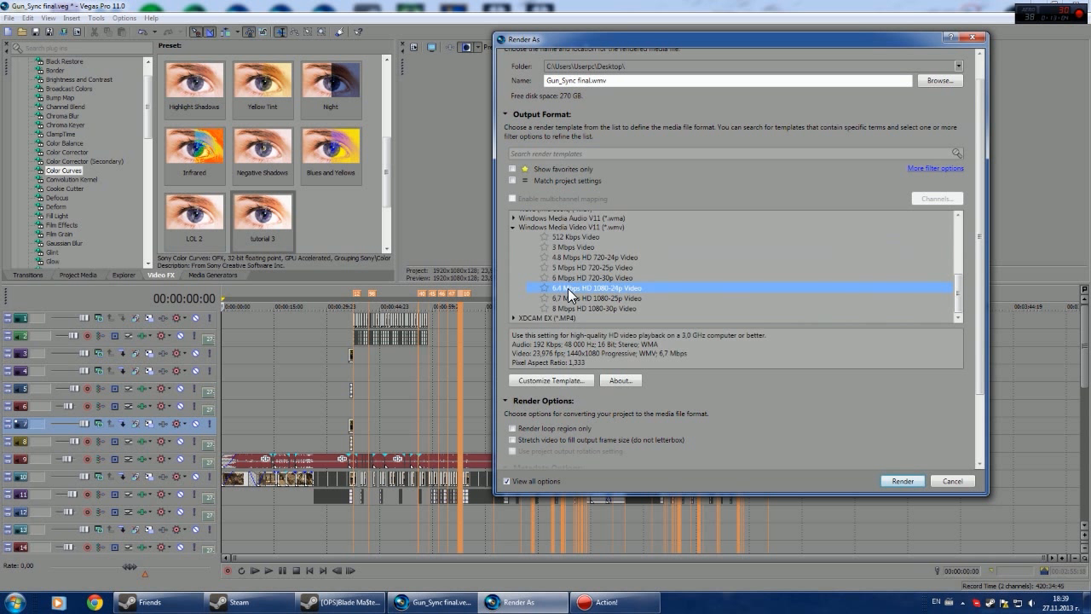
Step: Customize the render template's video settings with a pixel aspect ratio of 1,000 (Square)
{"action": "left_click", "coordinate": [555, 378]}
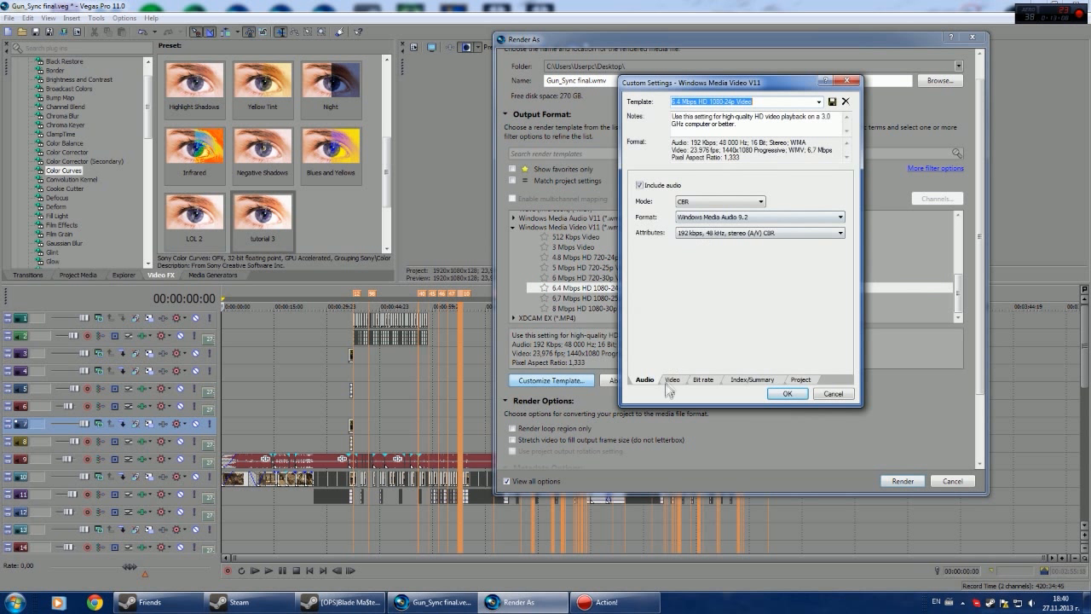
{"action": "left_click", "coordinate": [672, 379]}
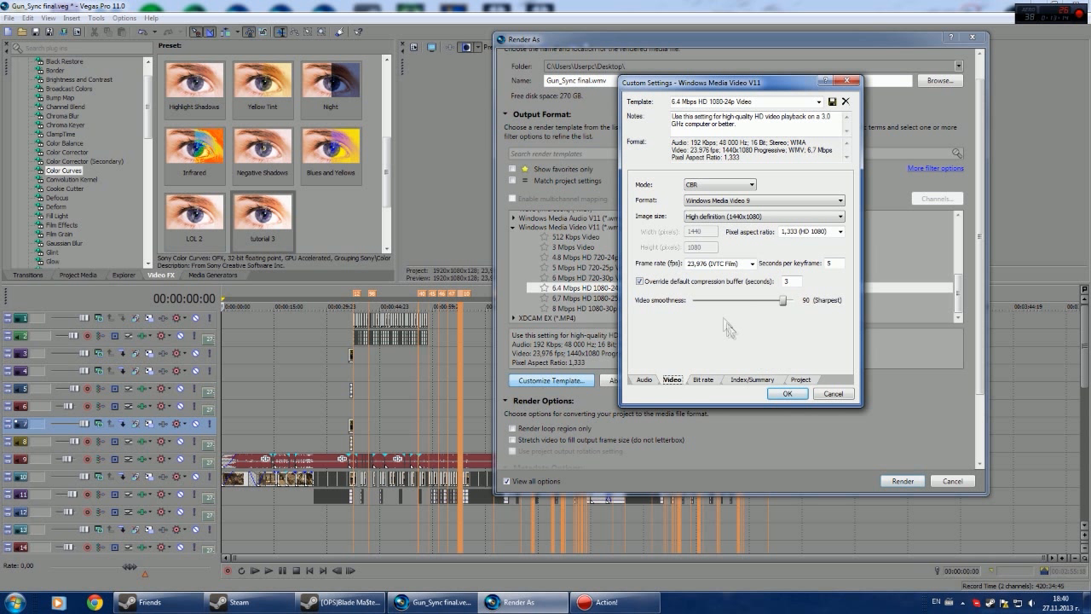
{"action": "left_click", "coordinate": [838, 232]}
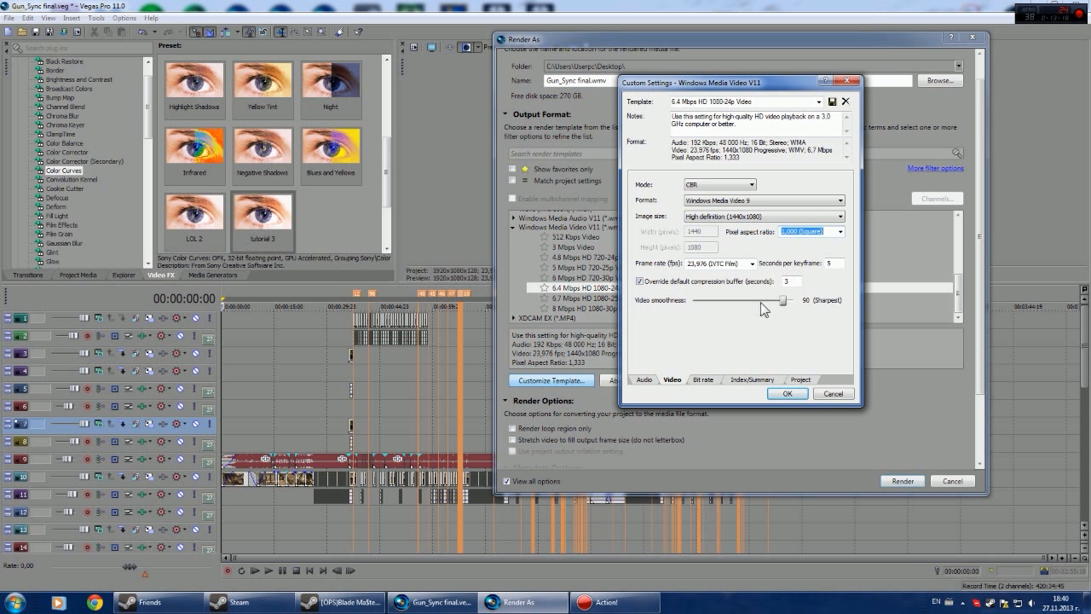
Step: Set the template's video rendering quality to Best, accept the custom settings and close the render dialog without rendering
{"action": "left_click", "coordinate": [704, 379]}
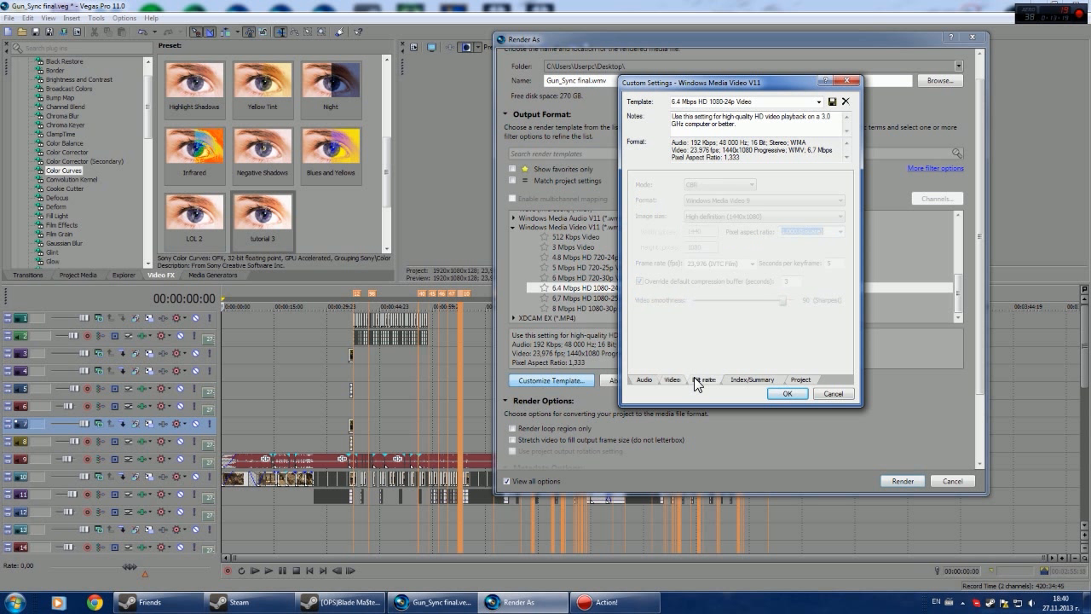
{"action": "left_click", "coordinate": [752, 379]}
{"action": "left_click", "coordinate": [801, 380]}
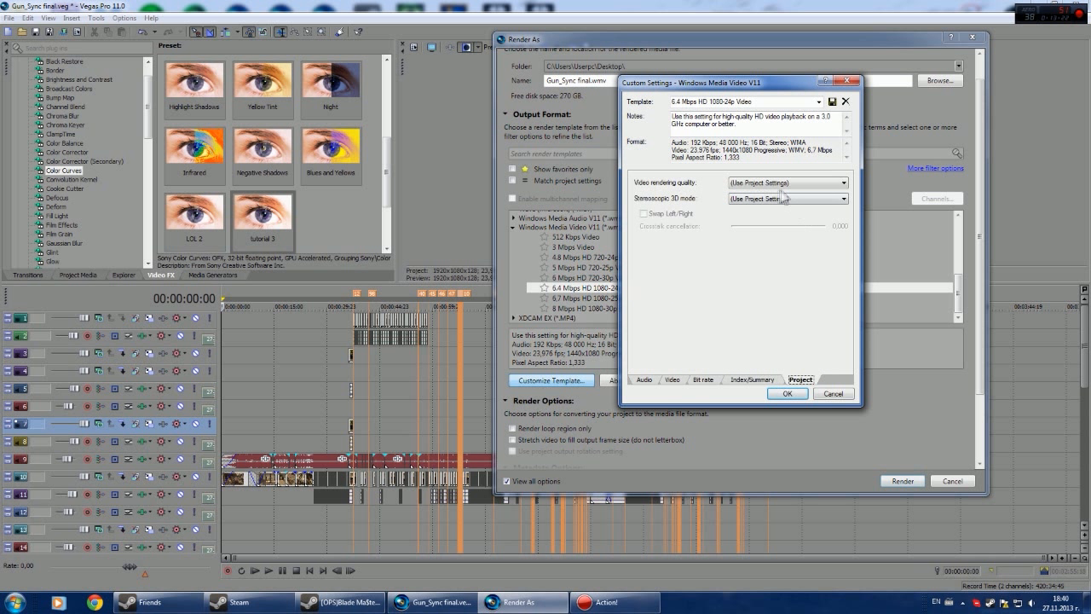
{"action": "left_click", "coordinate": [769, 184]}
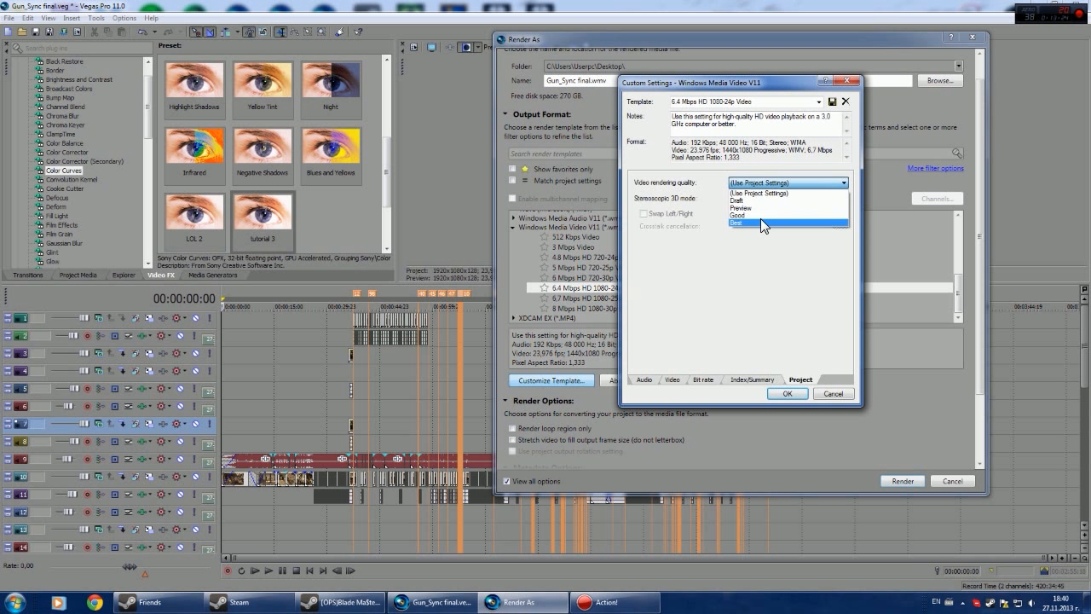
{"action": "left_click", "coordinate": [761, 219]}
{"action": "left_click", "coordinate": [786, 394]}
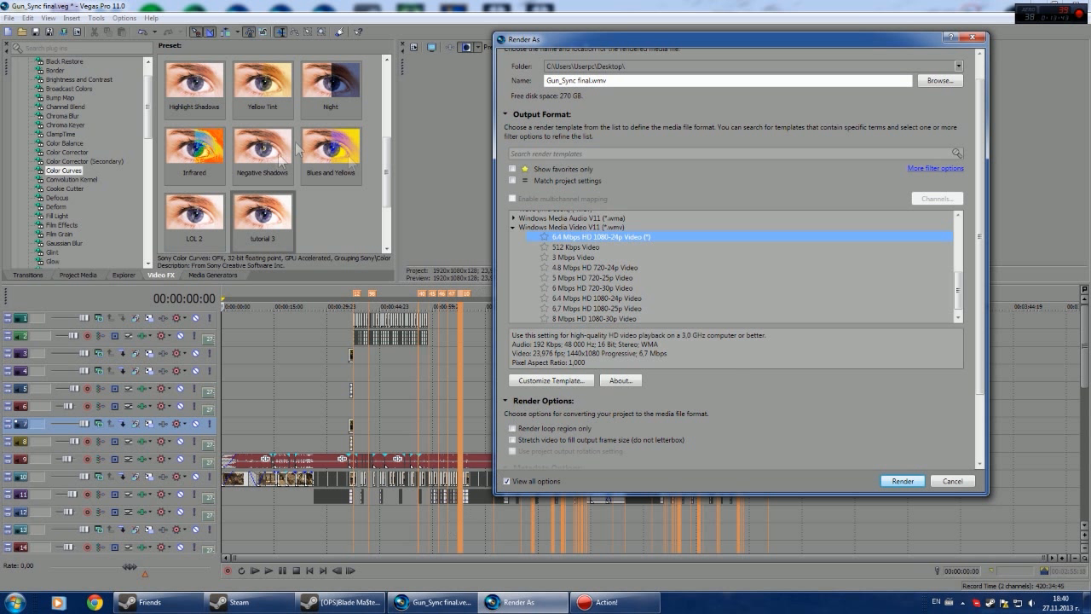
{"action": "left_click", "coordinate": [965, 481]}
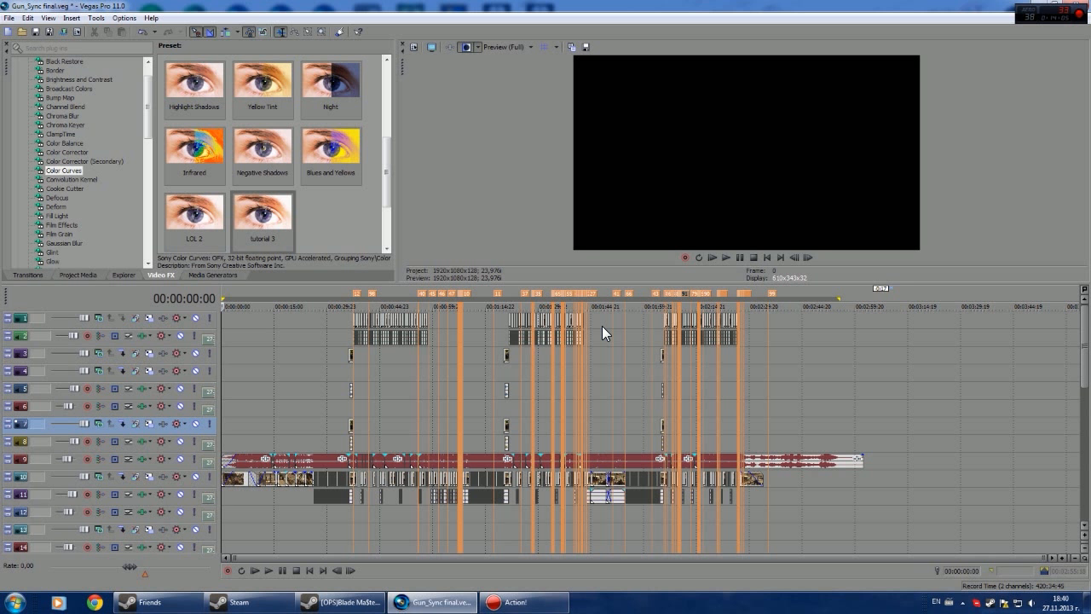
{"action": "scroll", "coordinate": [590, 338], "scroll_direction": "up", "scroll_amount": 1}
{"action": "scroll", "coordinate": [592, 348], "scroll_direction": "down", "scroll_amount": 1}
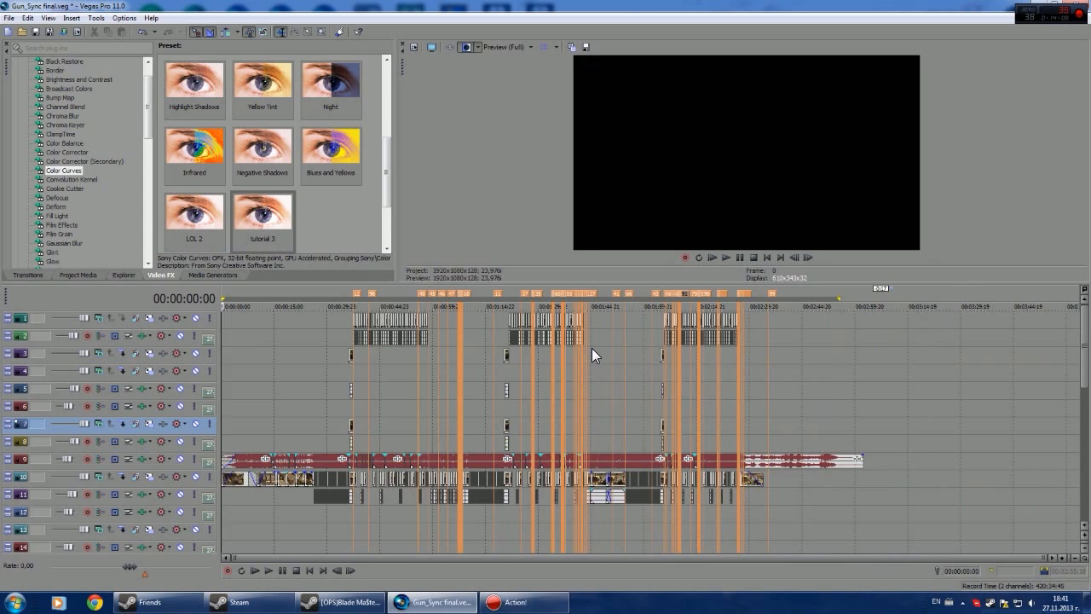